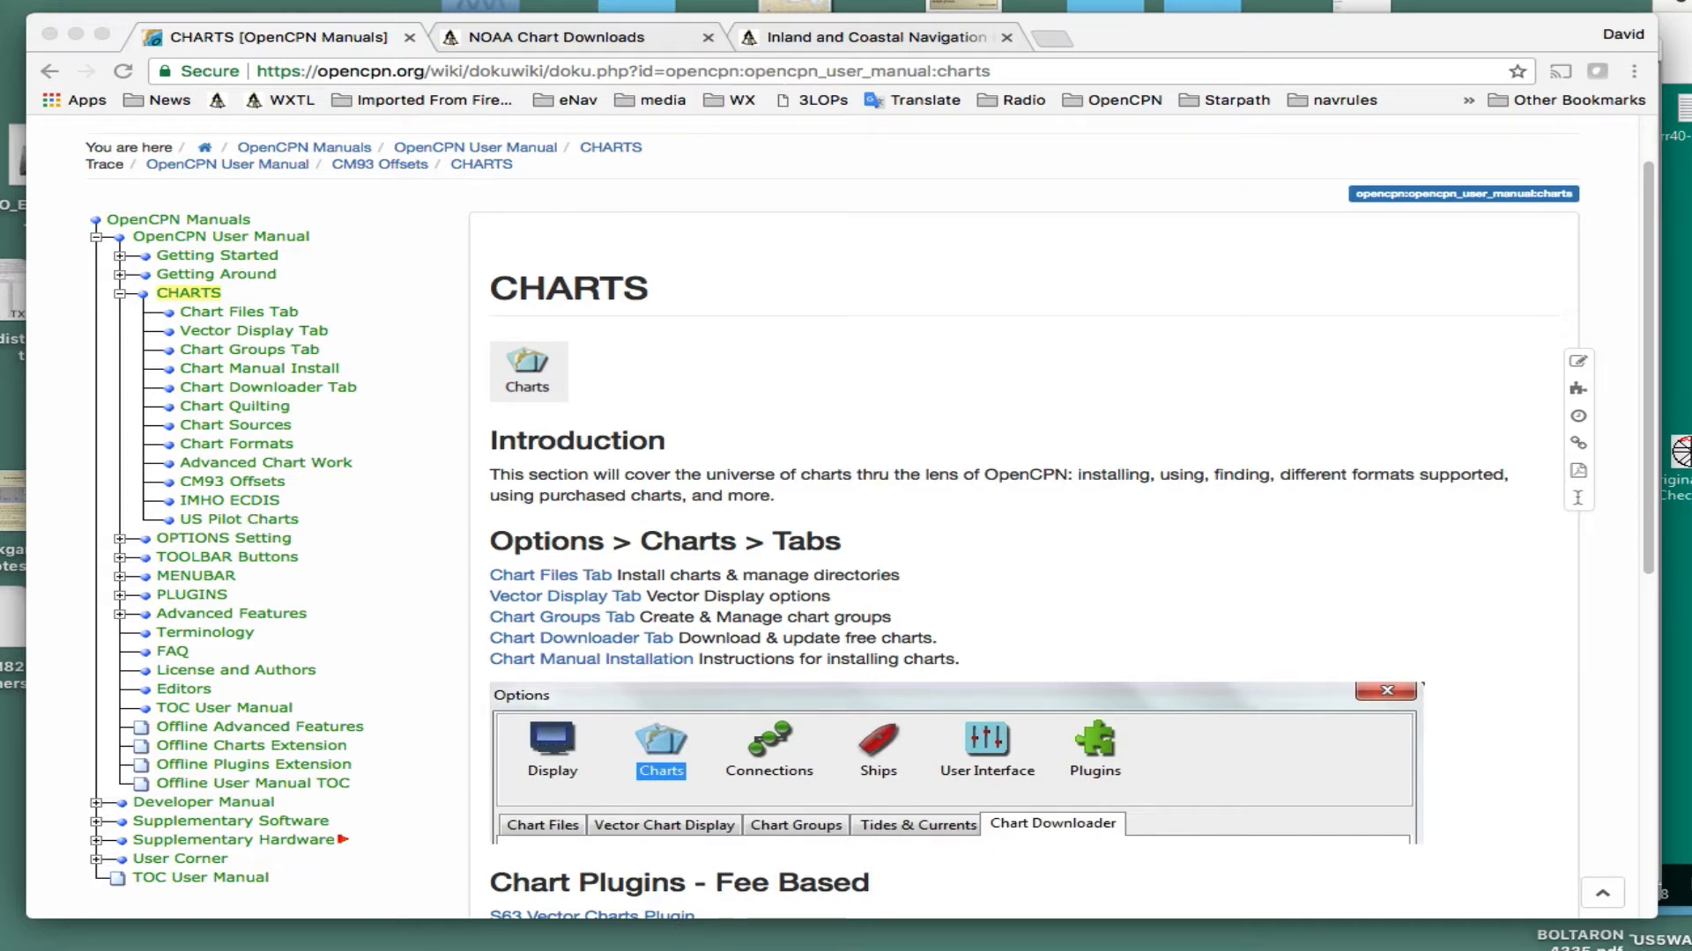
- Switch to OpenCPN and bring up the Chart Downloader in the chart options
key("super+Tab")
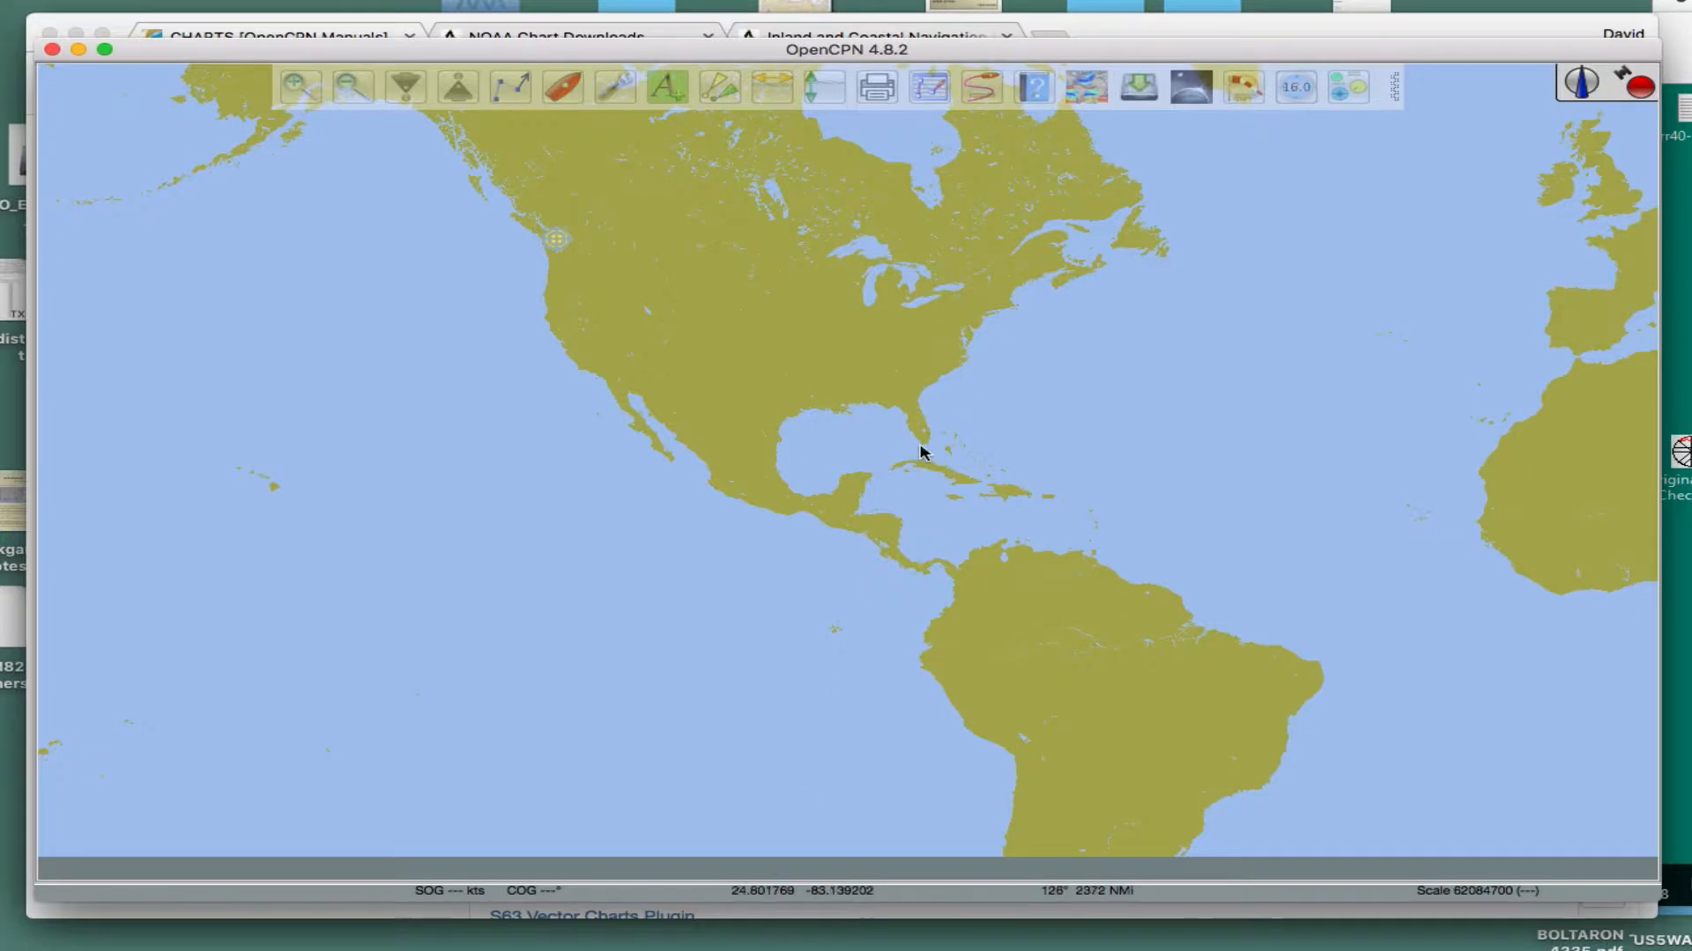
left_click_drag(866, 301, 835, 384)
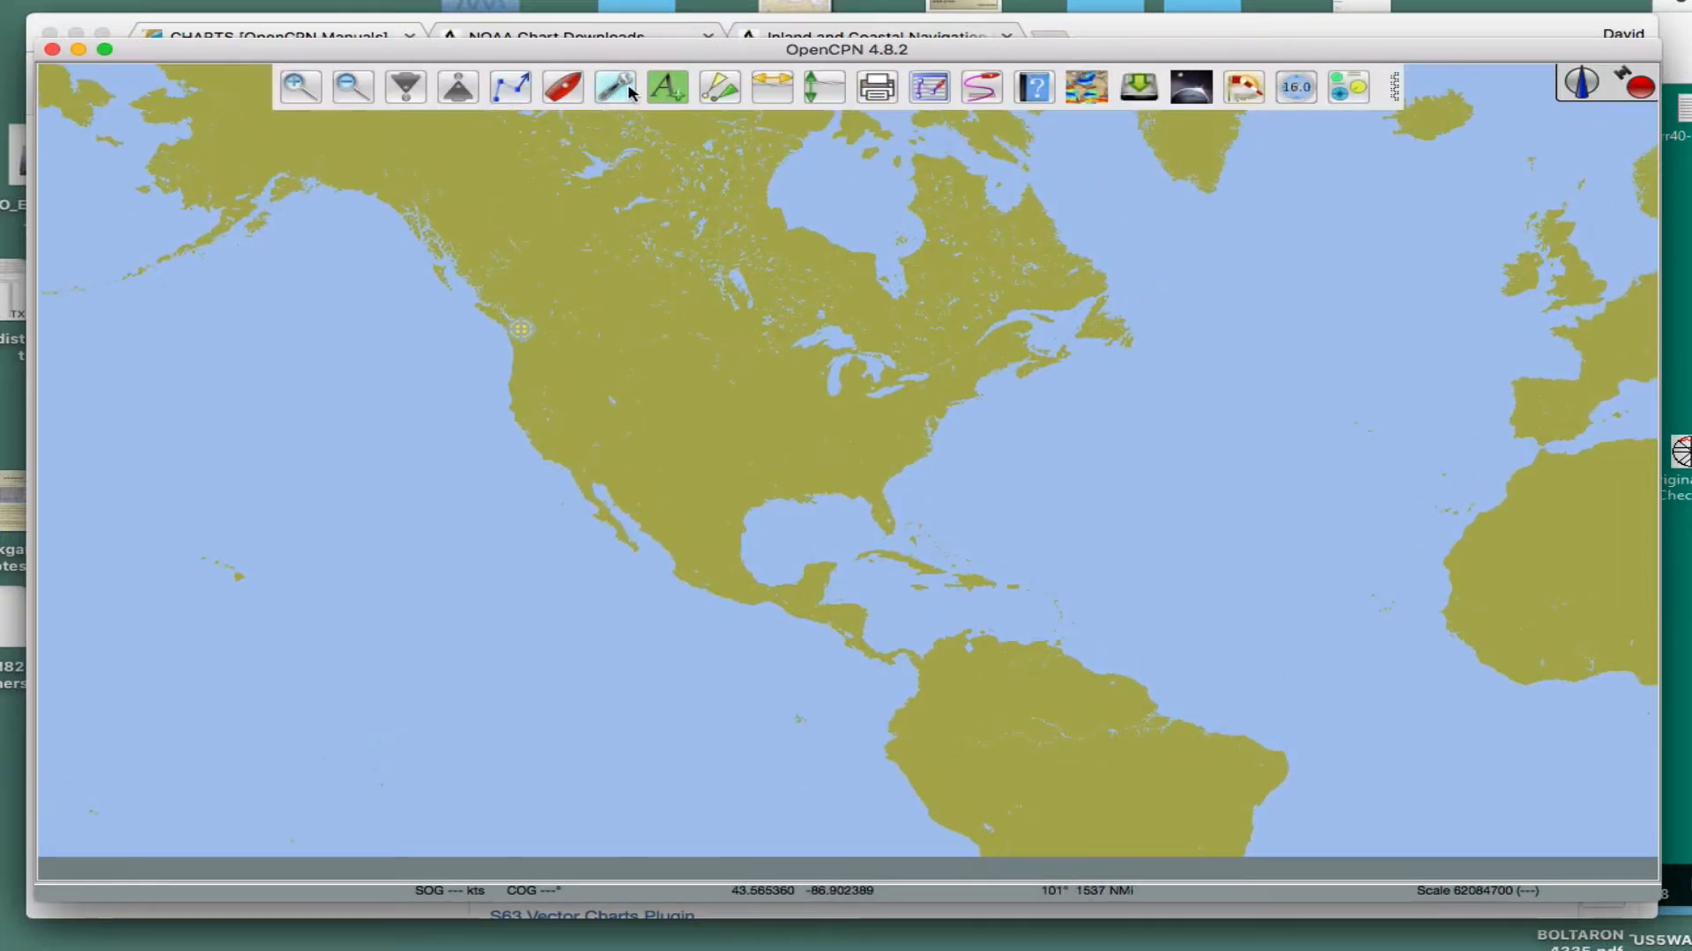
left_click(615, 88)
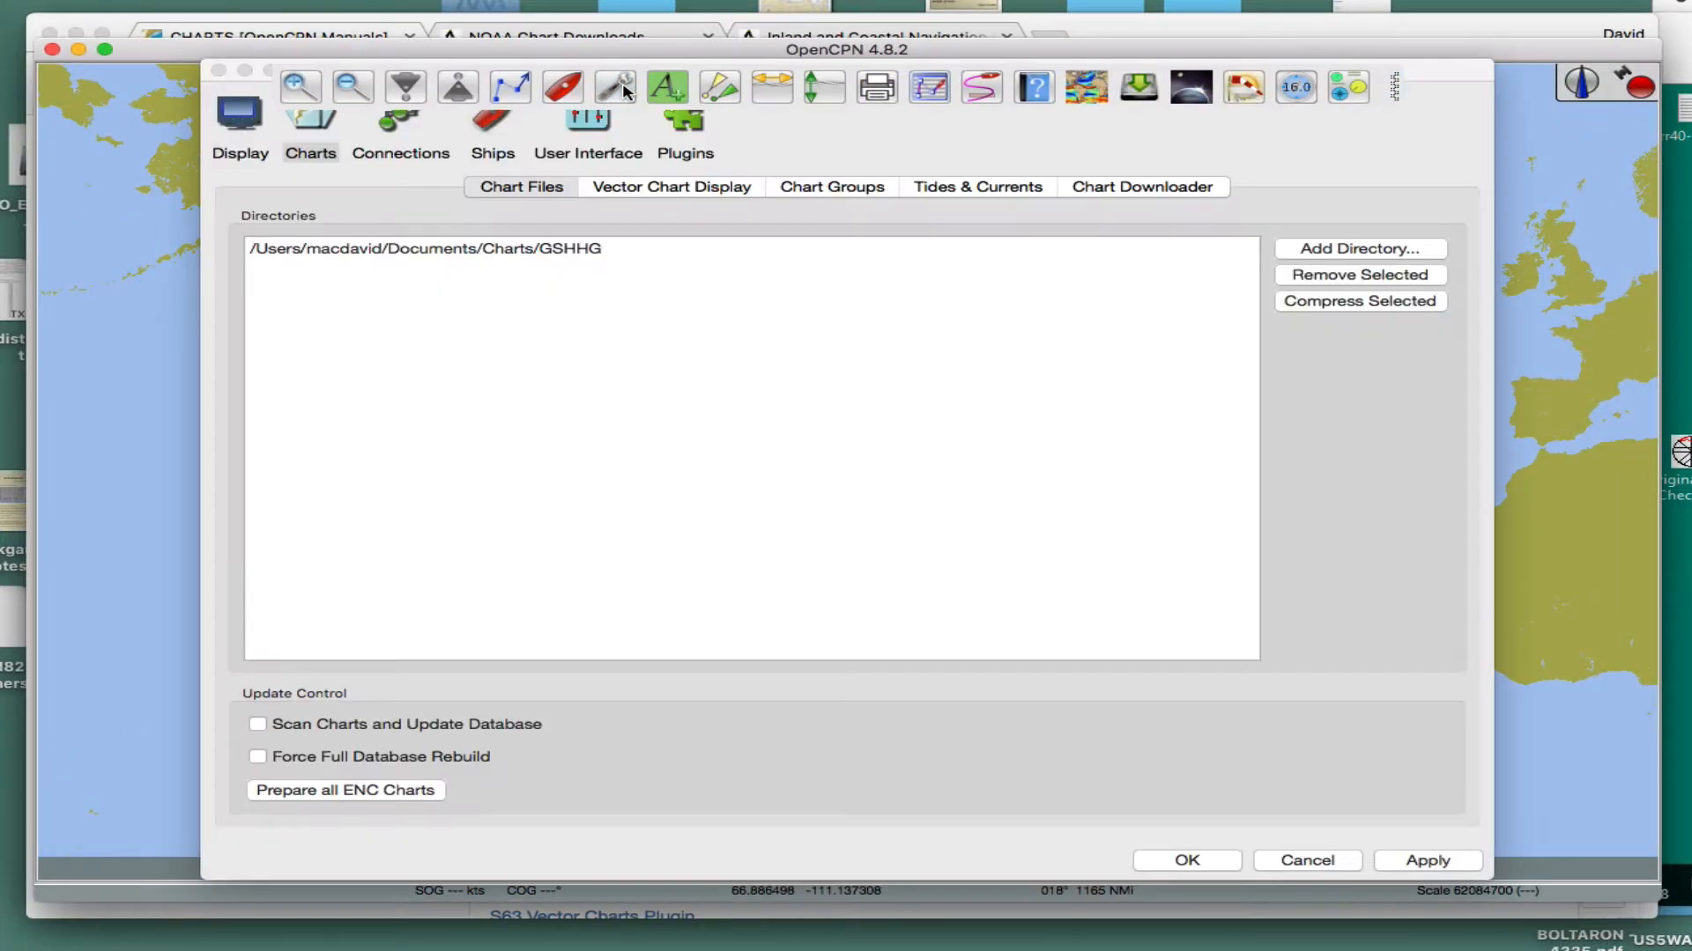
left_click(1125, 188)
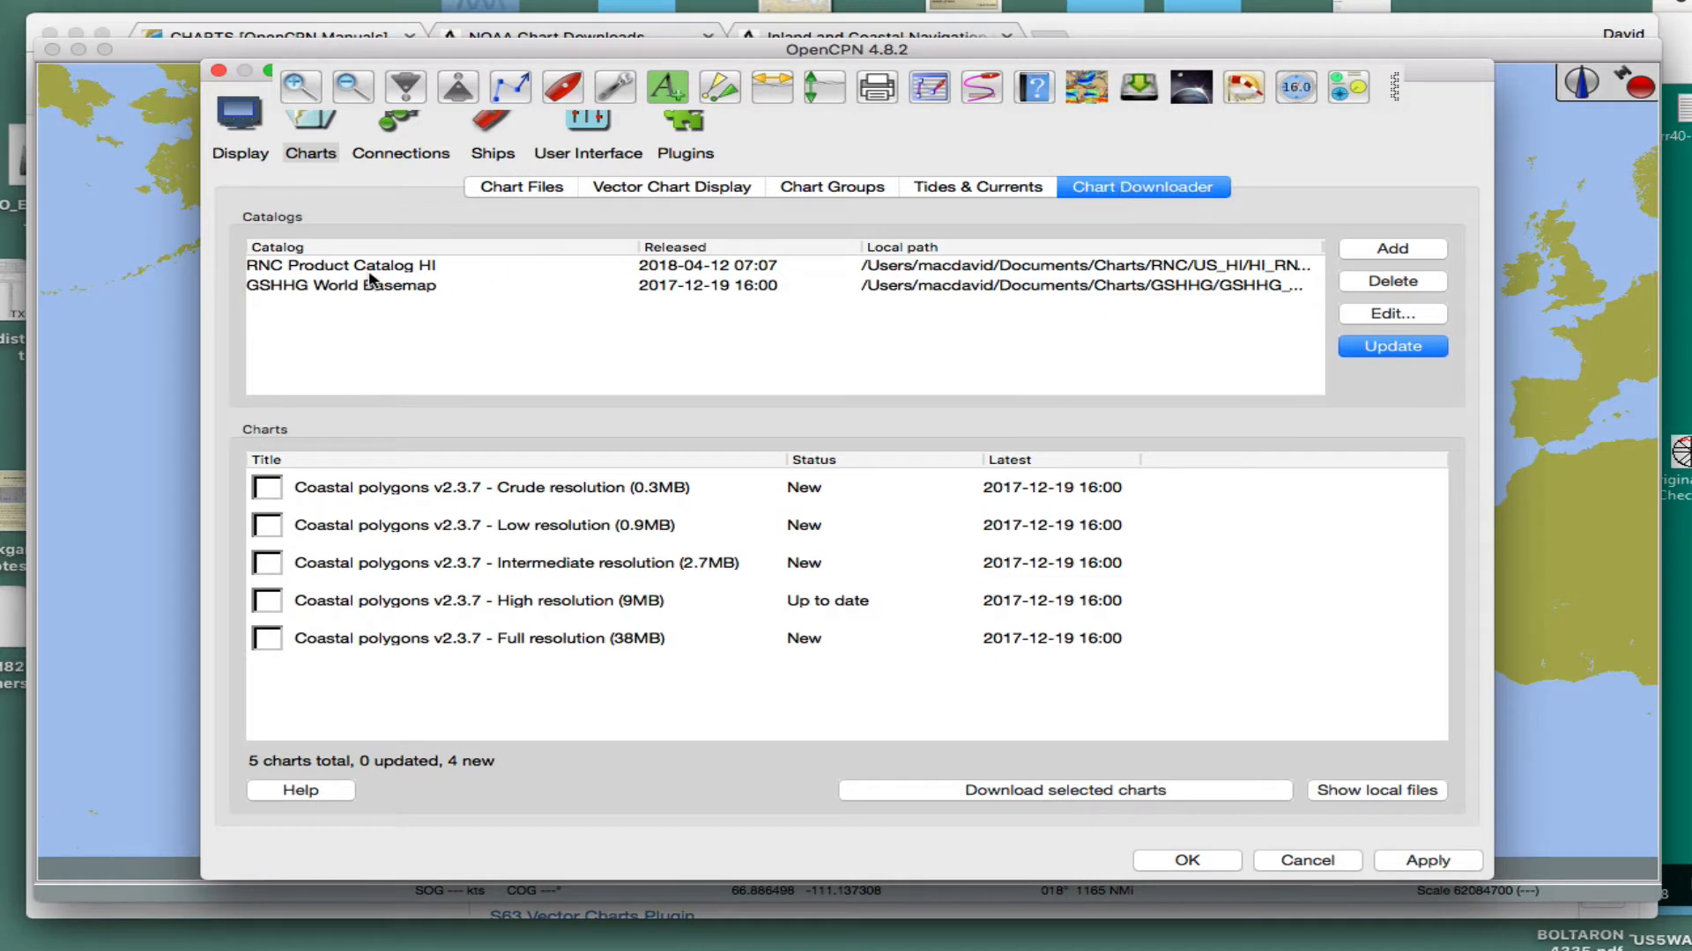
- Add the predefined Brasil RNC Nautical Charts catalog from ChartCatalogs as a new chart source, keeping its suggested RNC/BRASIL directory
left_click(1391, 251)
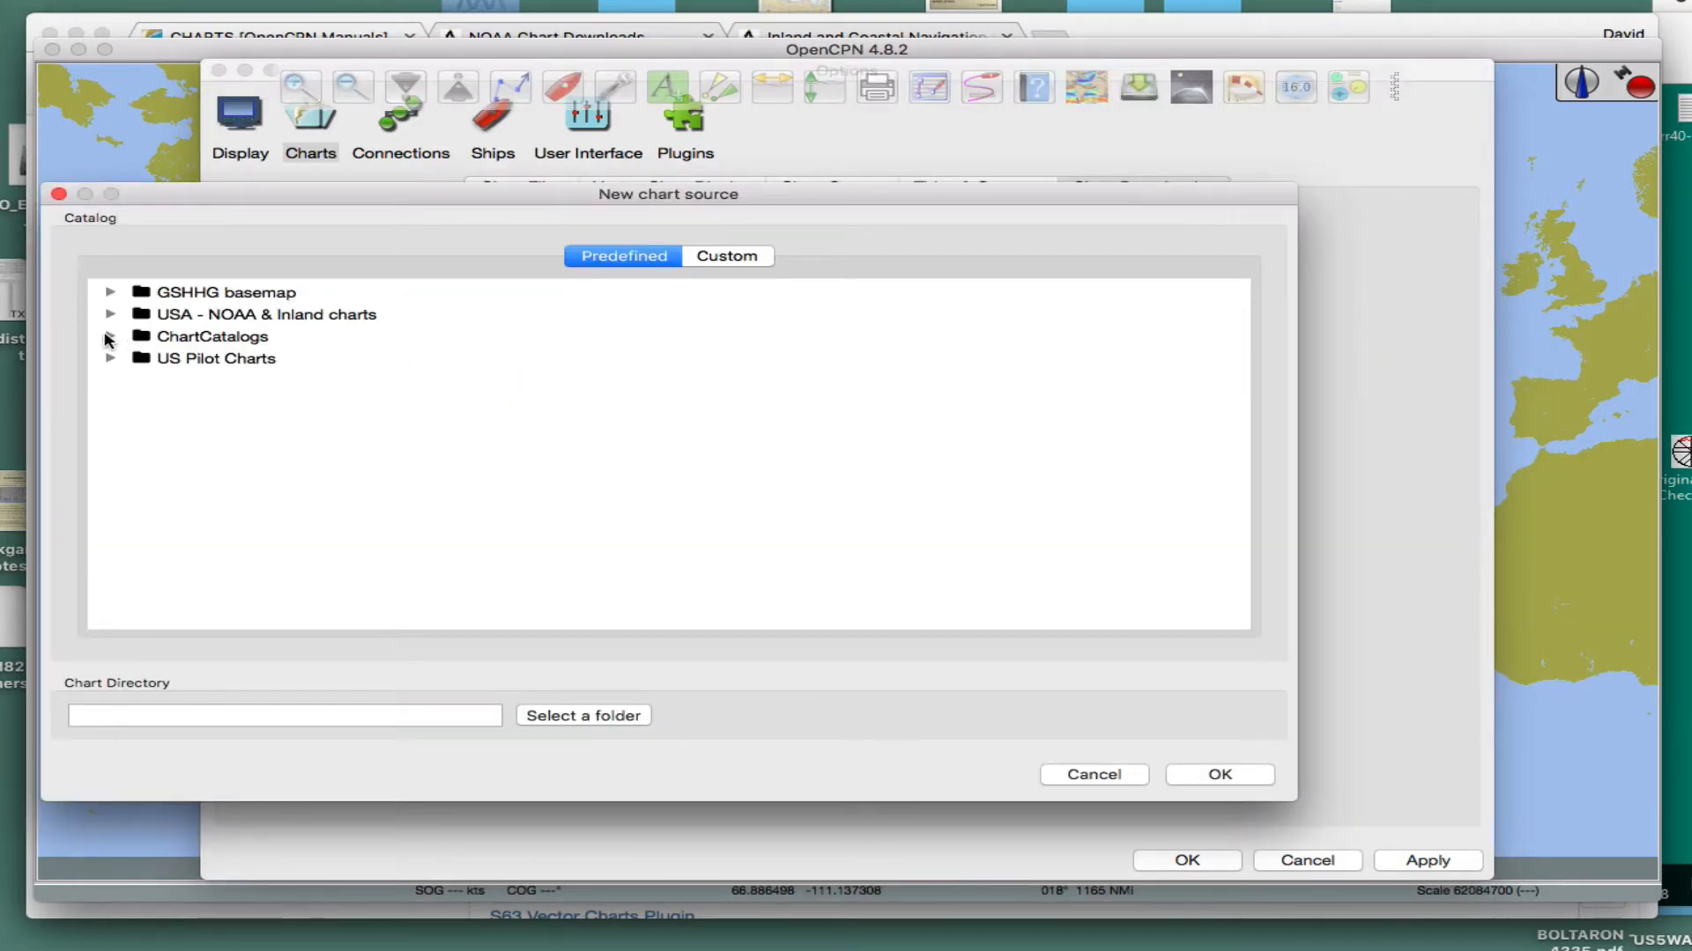
left_click(107, 336)
scroll(648, 476, "down", 2)
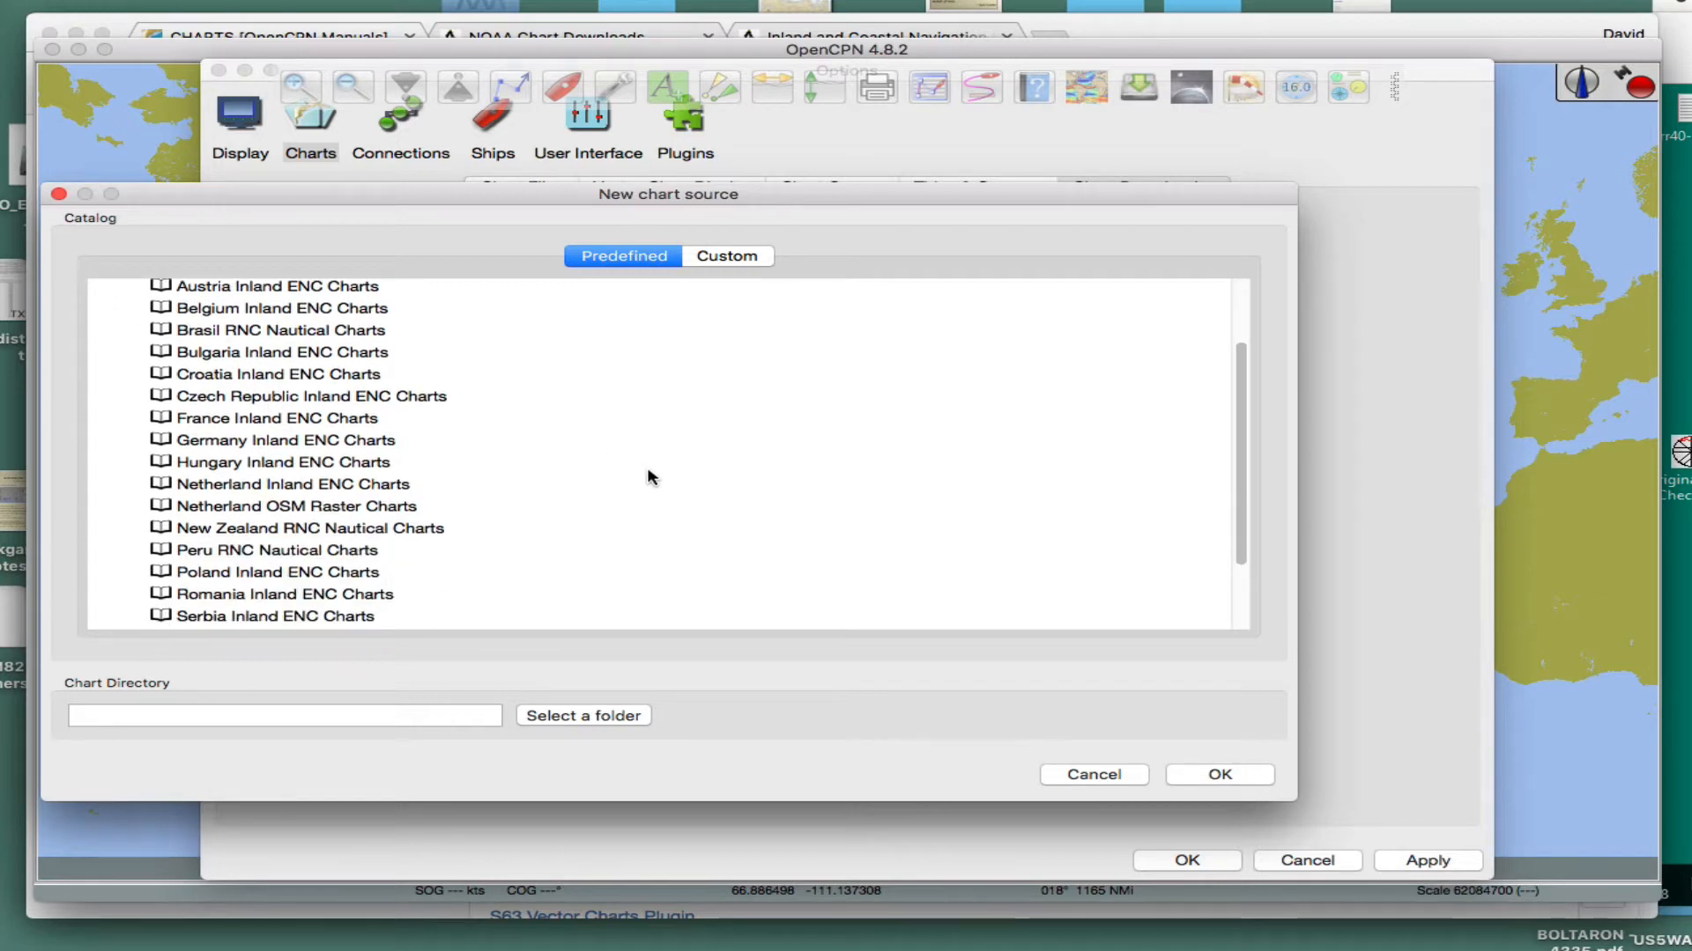
scroll(650, 476, "down", 3)
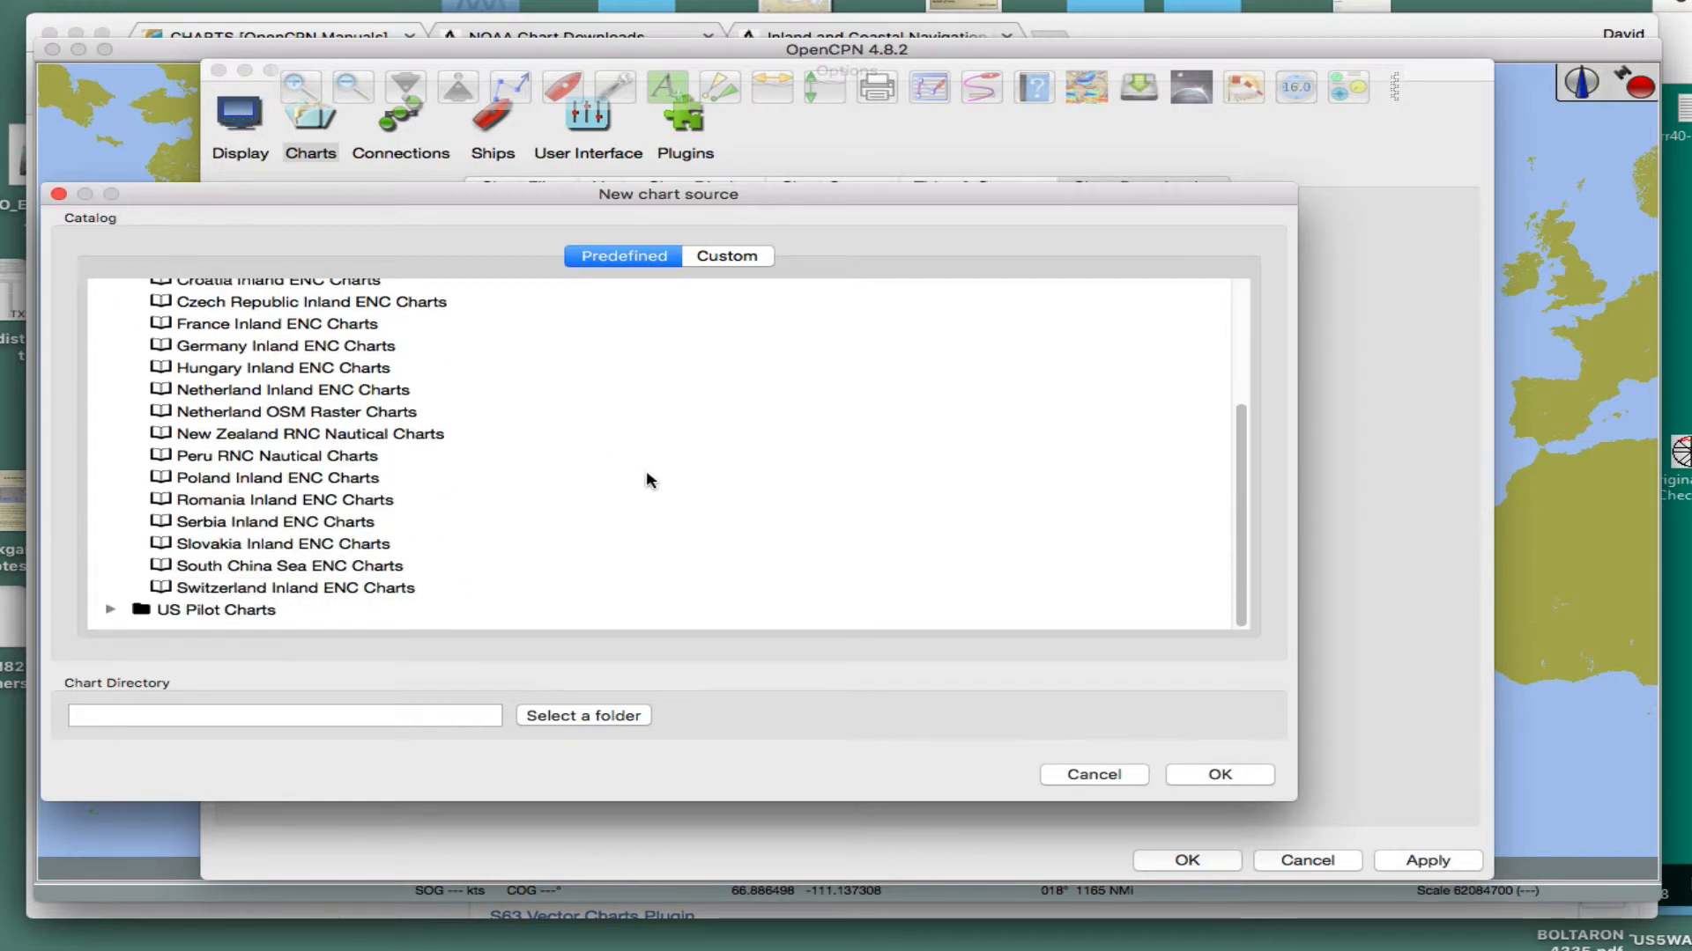
scroll(647, 475, "up", 3)
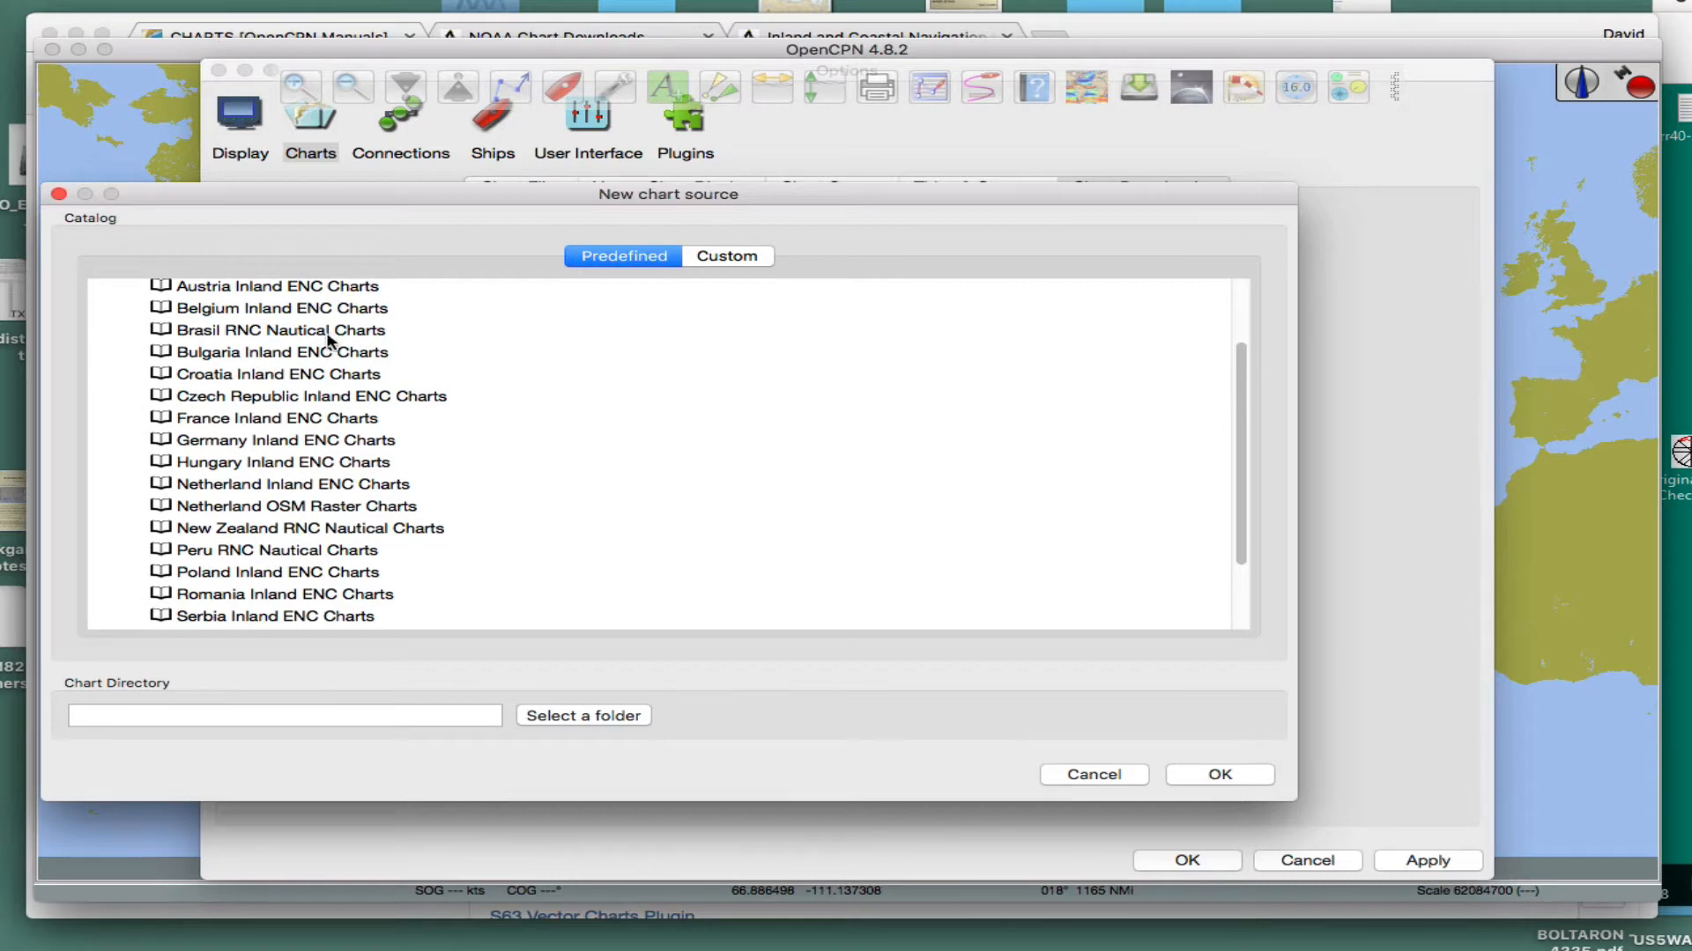
left_click(245, 336)
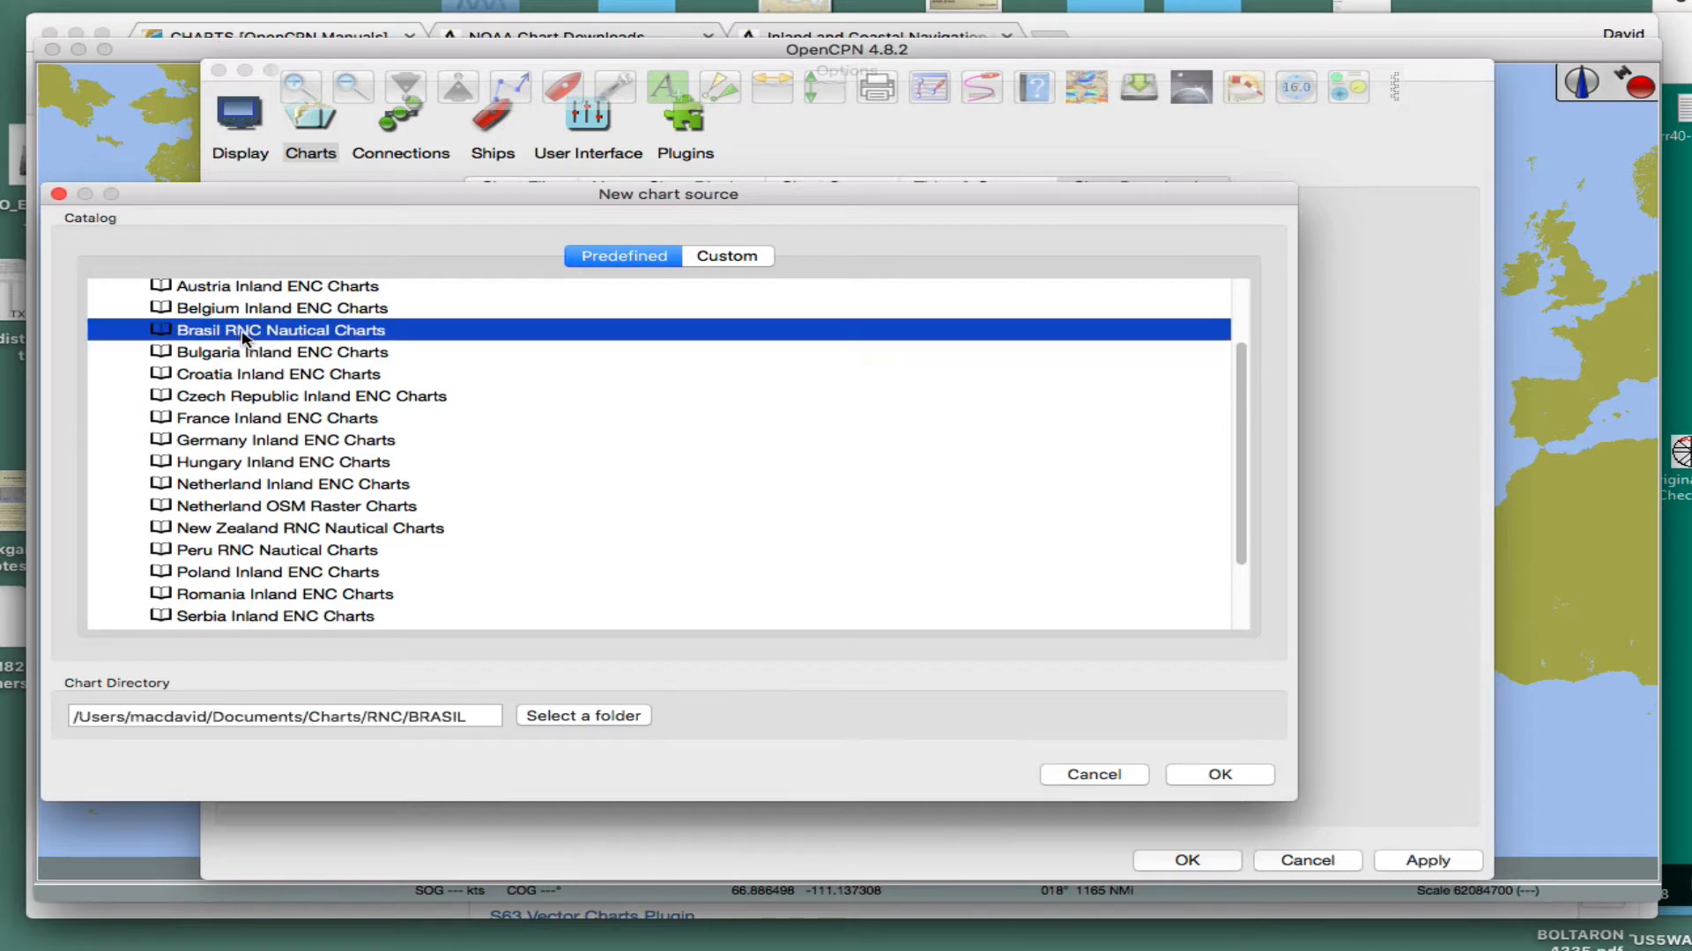
left_click(1220, 775)
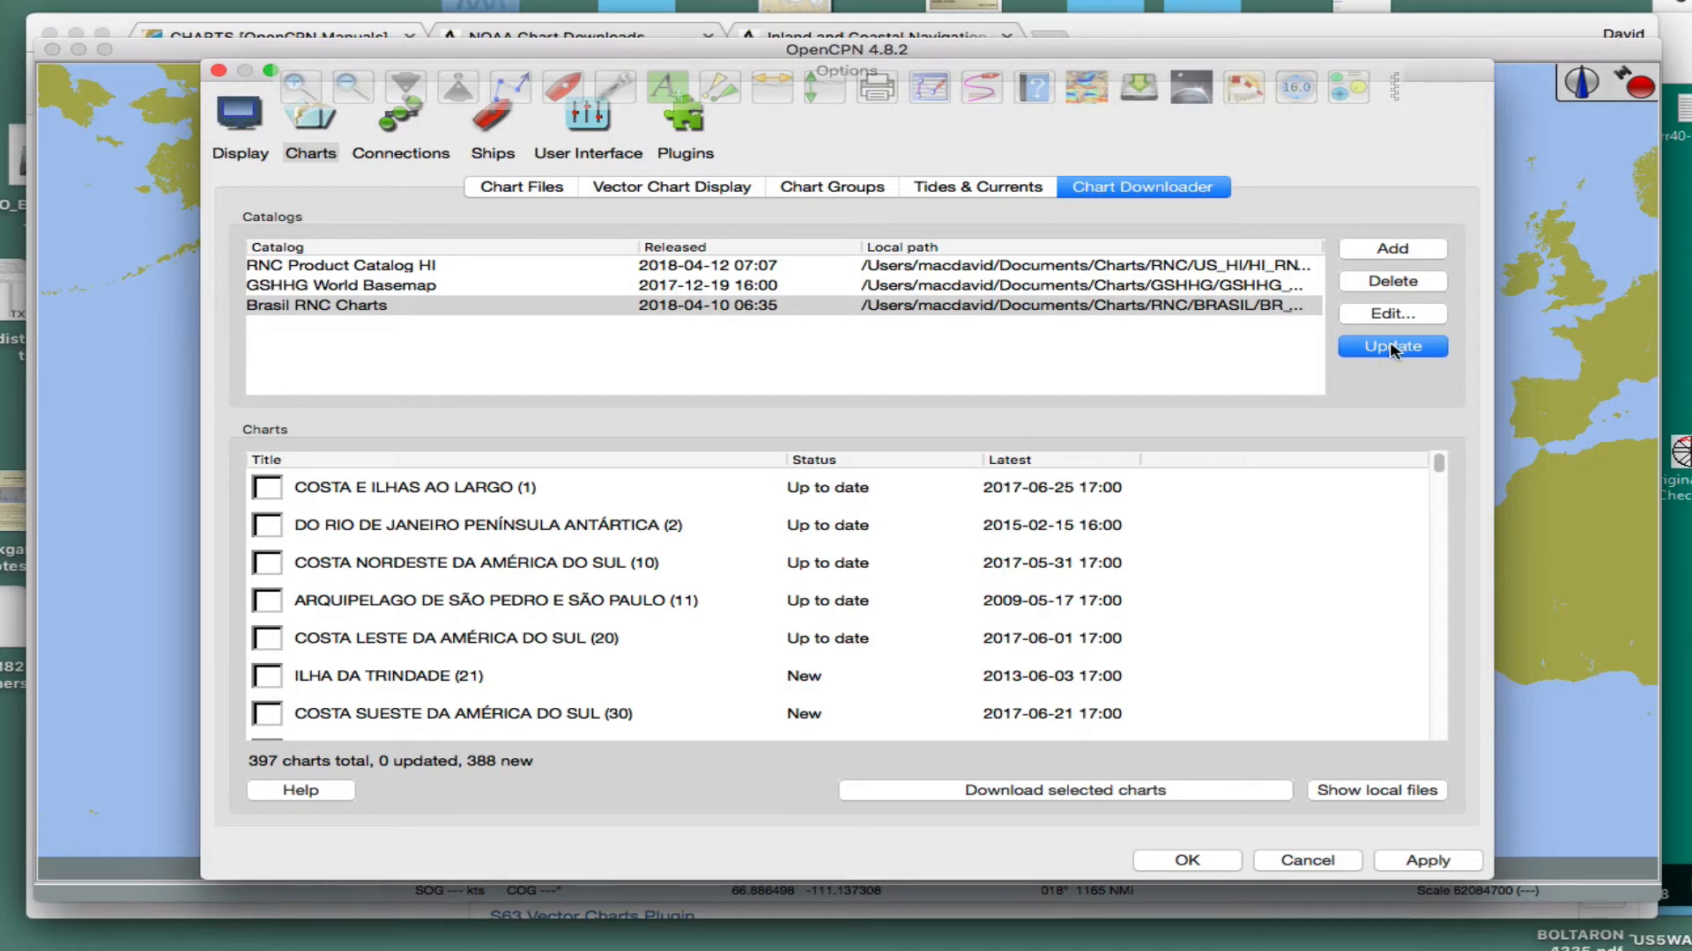
- Update the Brasil RNC Charts catalog and look through its list of available charts
left_click(1380, 348)
scroll(493, 647, "down", 8)
scroll(493, 648, "down", 20)
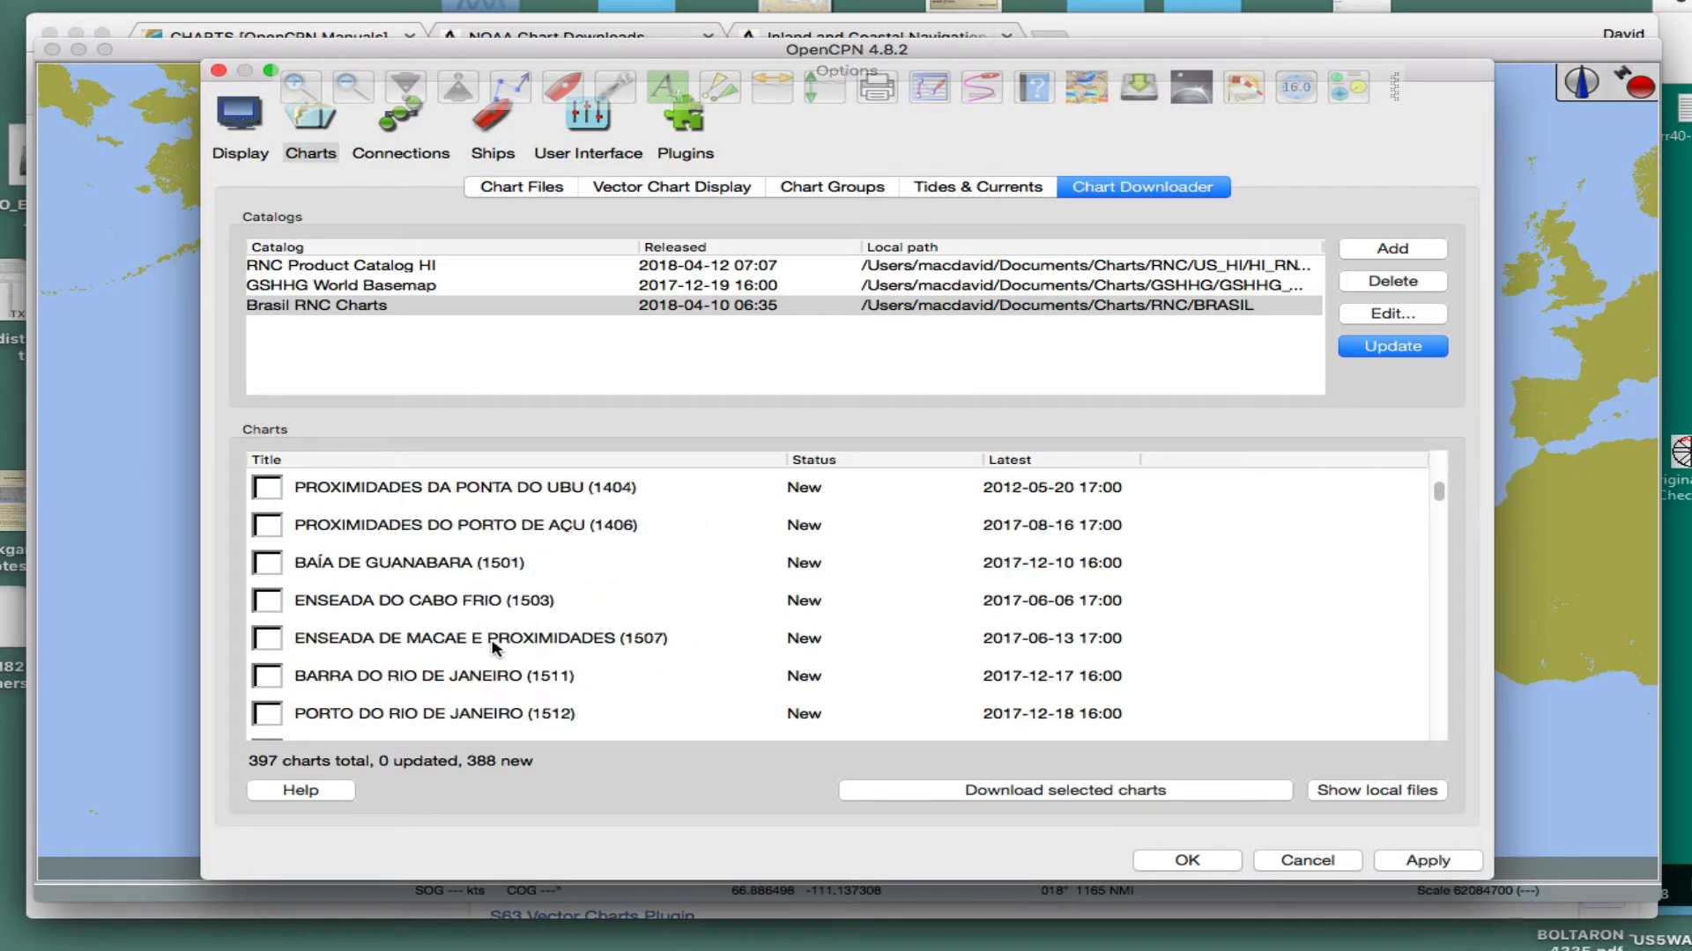
scroll(494, 647, "down", 10)
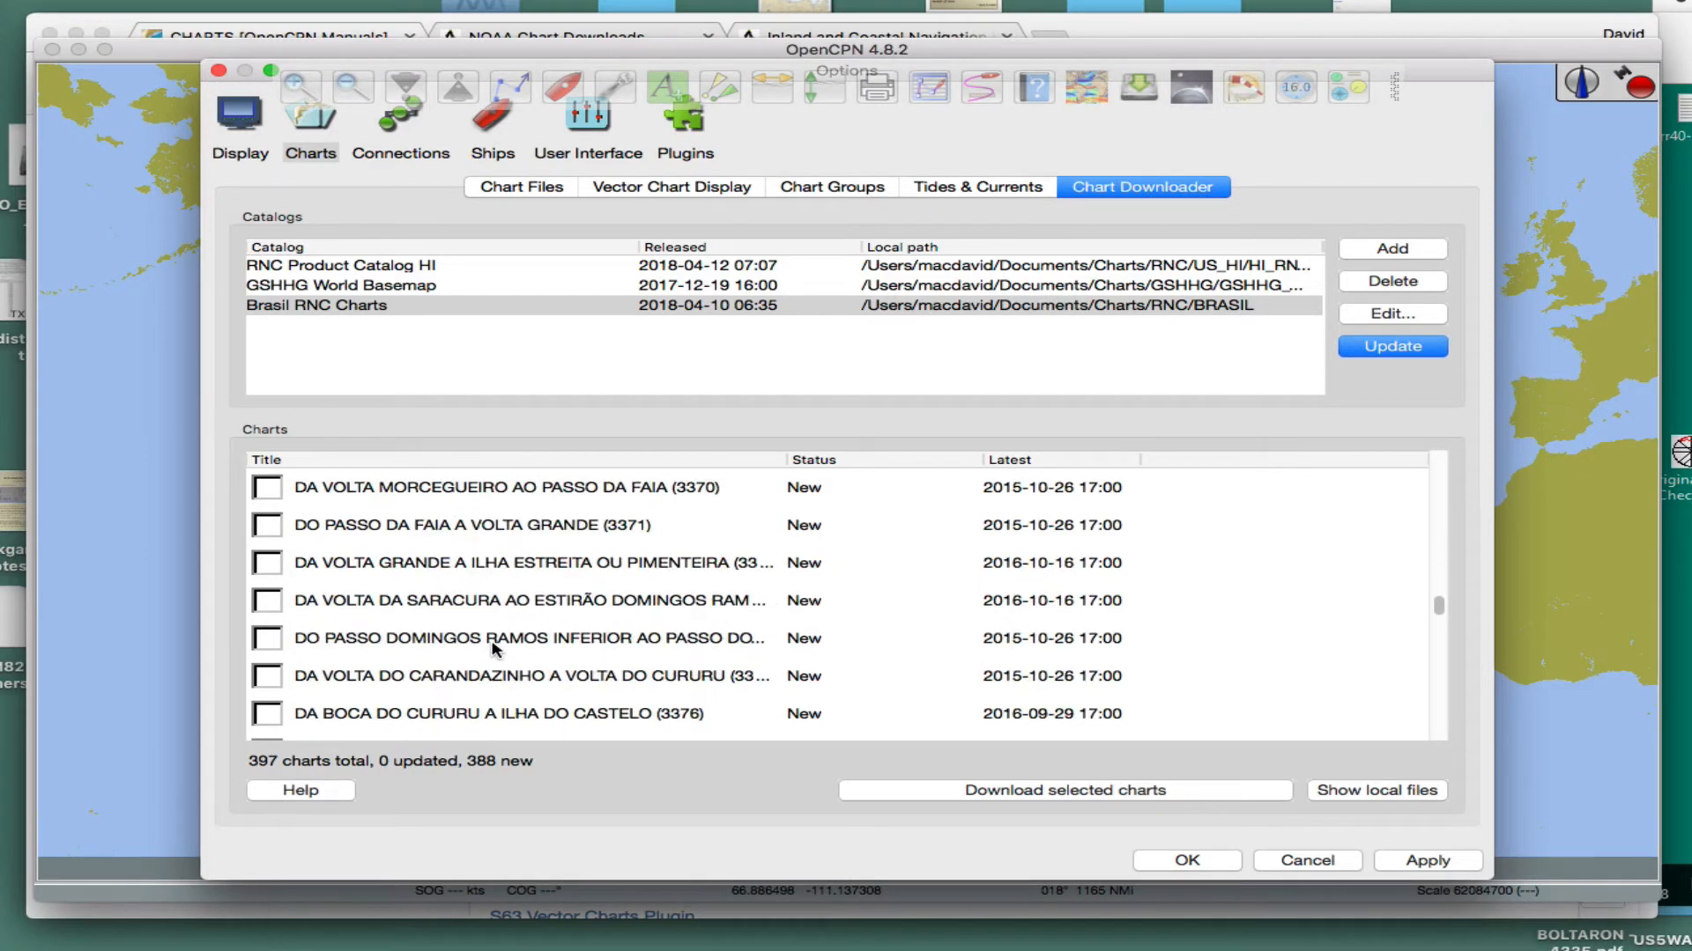
scroll(494, 648, "up", 12)
scroll(493, 648, "up", 20)
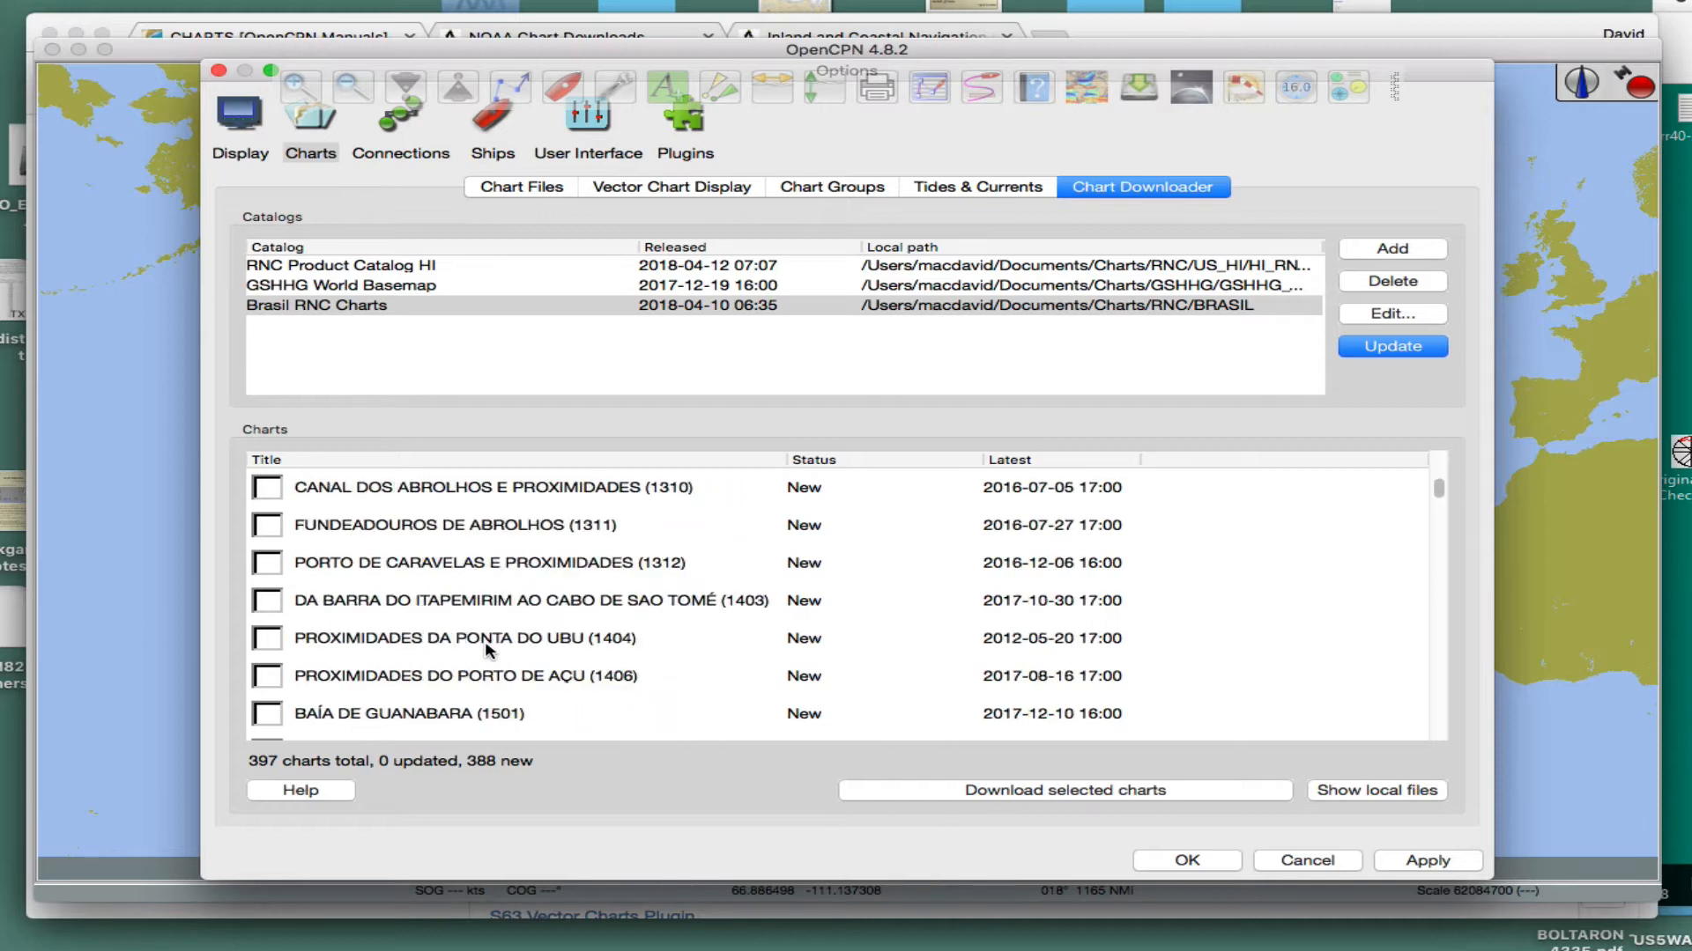
- Mark charts 1, 2, 10 and 11 at the start of the Brasil RNC list for download
left_click(267, 487)
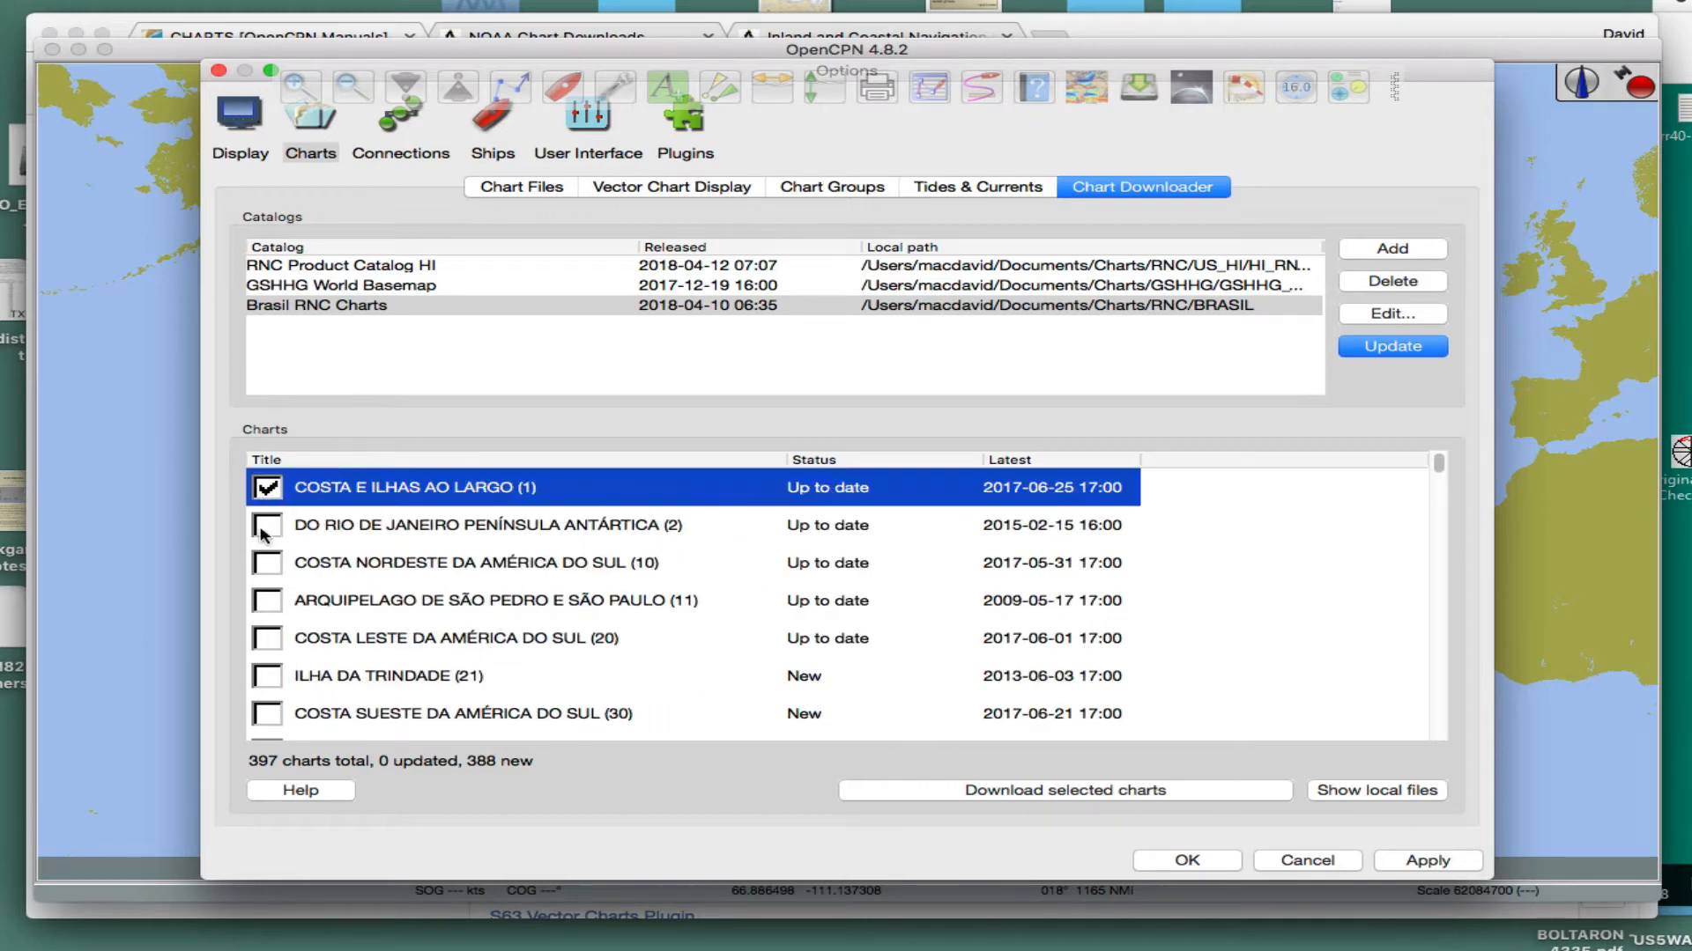
left_click(267, 525)
left_click(267, 563)
left_click(266, 600)
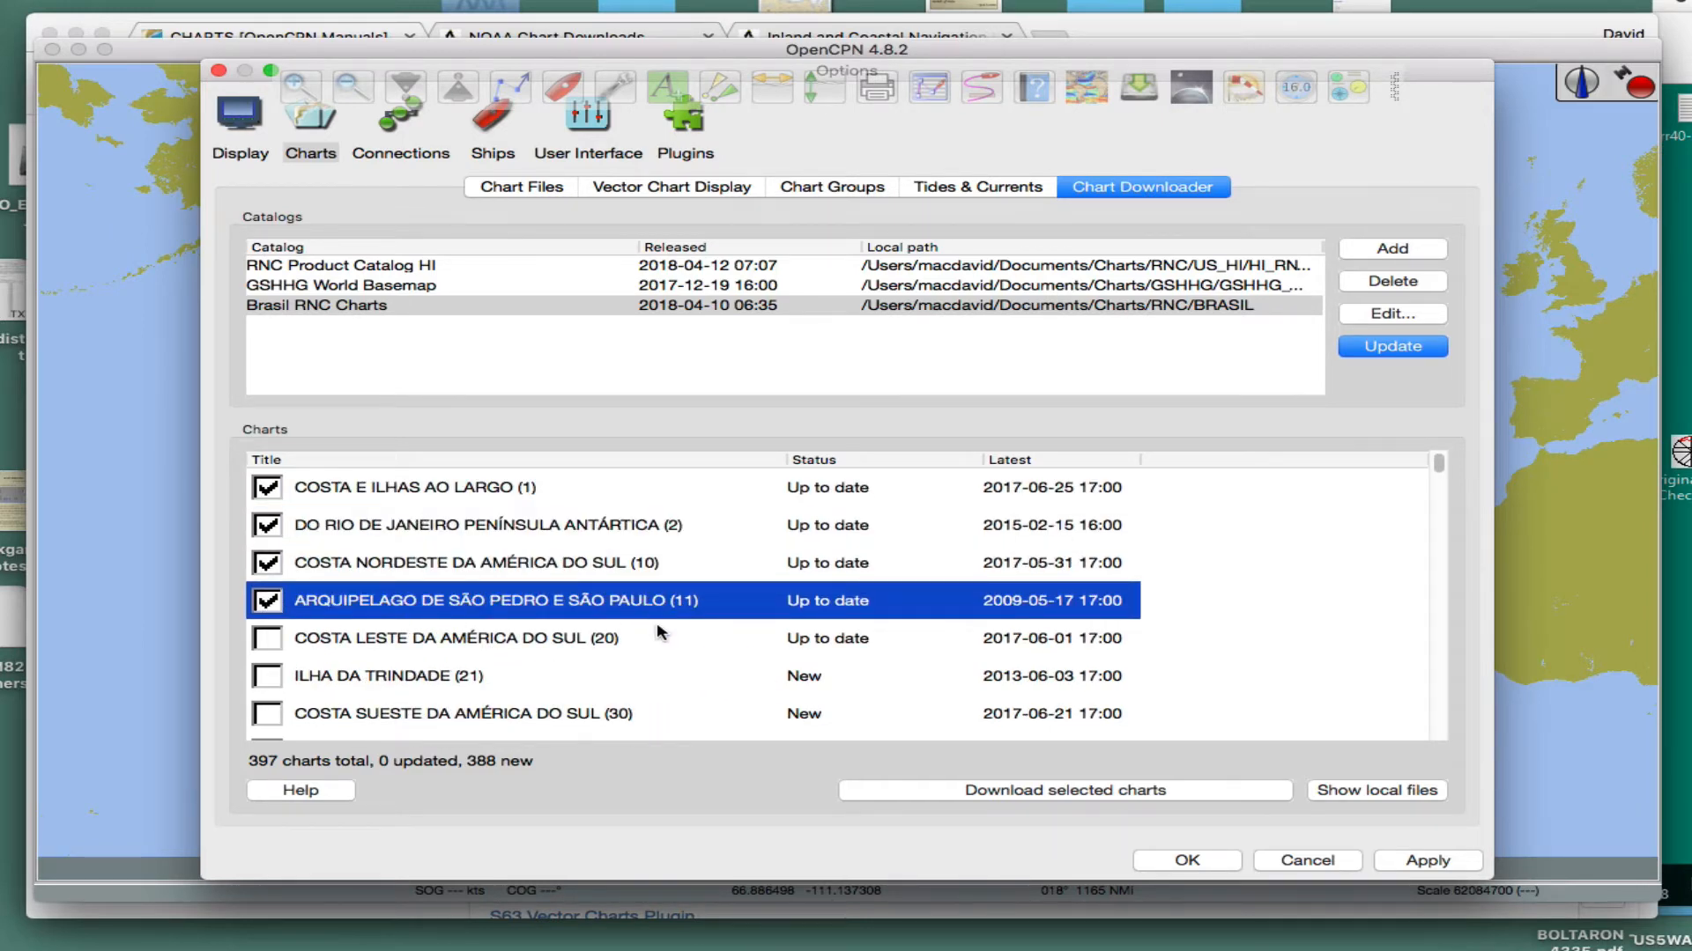
scroll(656, 633, "down", 10)
scroll(656, 633, "up", 10)
scroll(498, 698, "down", 20)
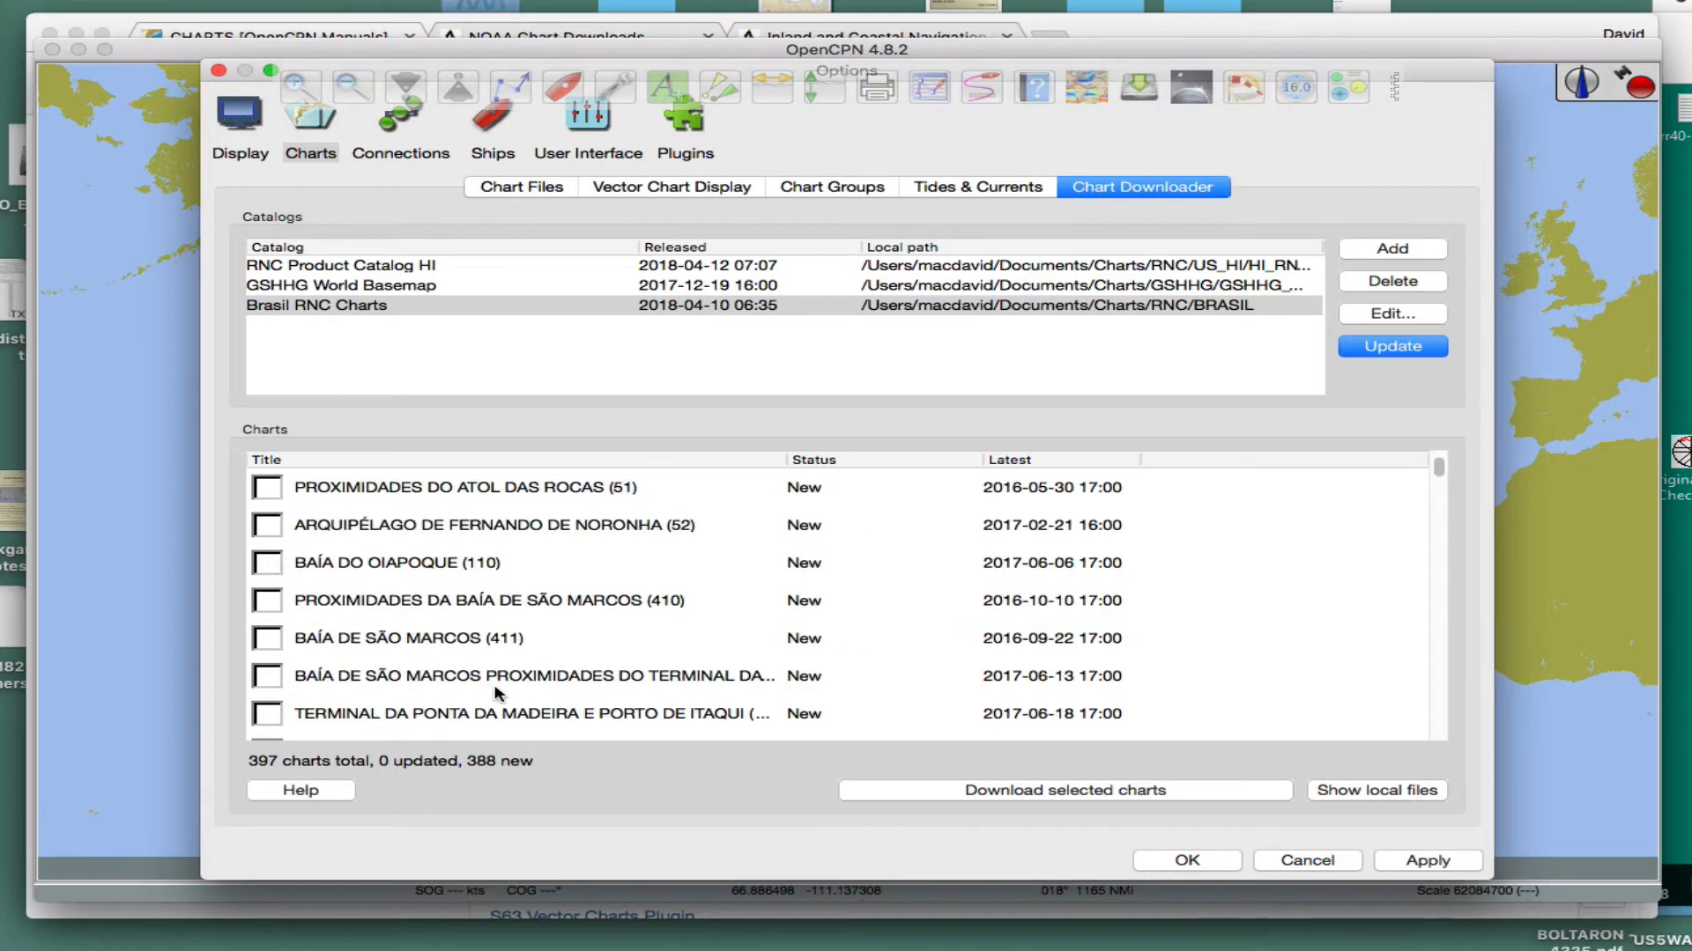
scroll(479, 692, "up", 20)
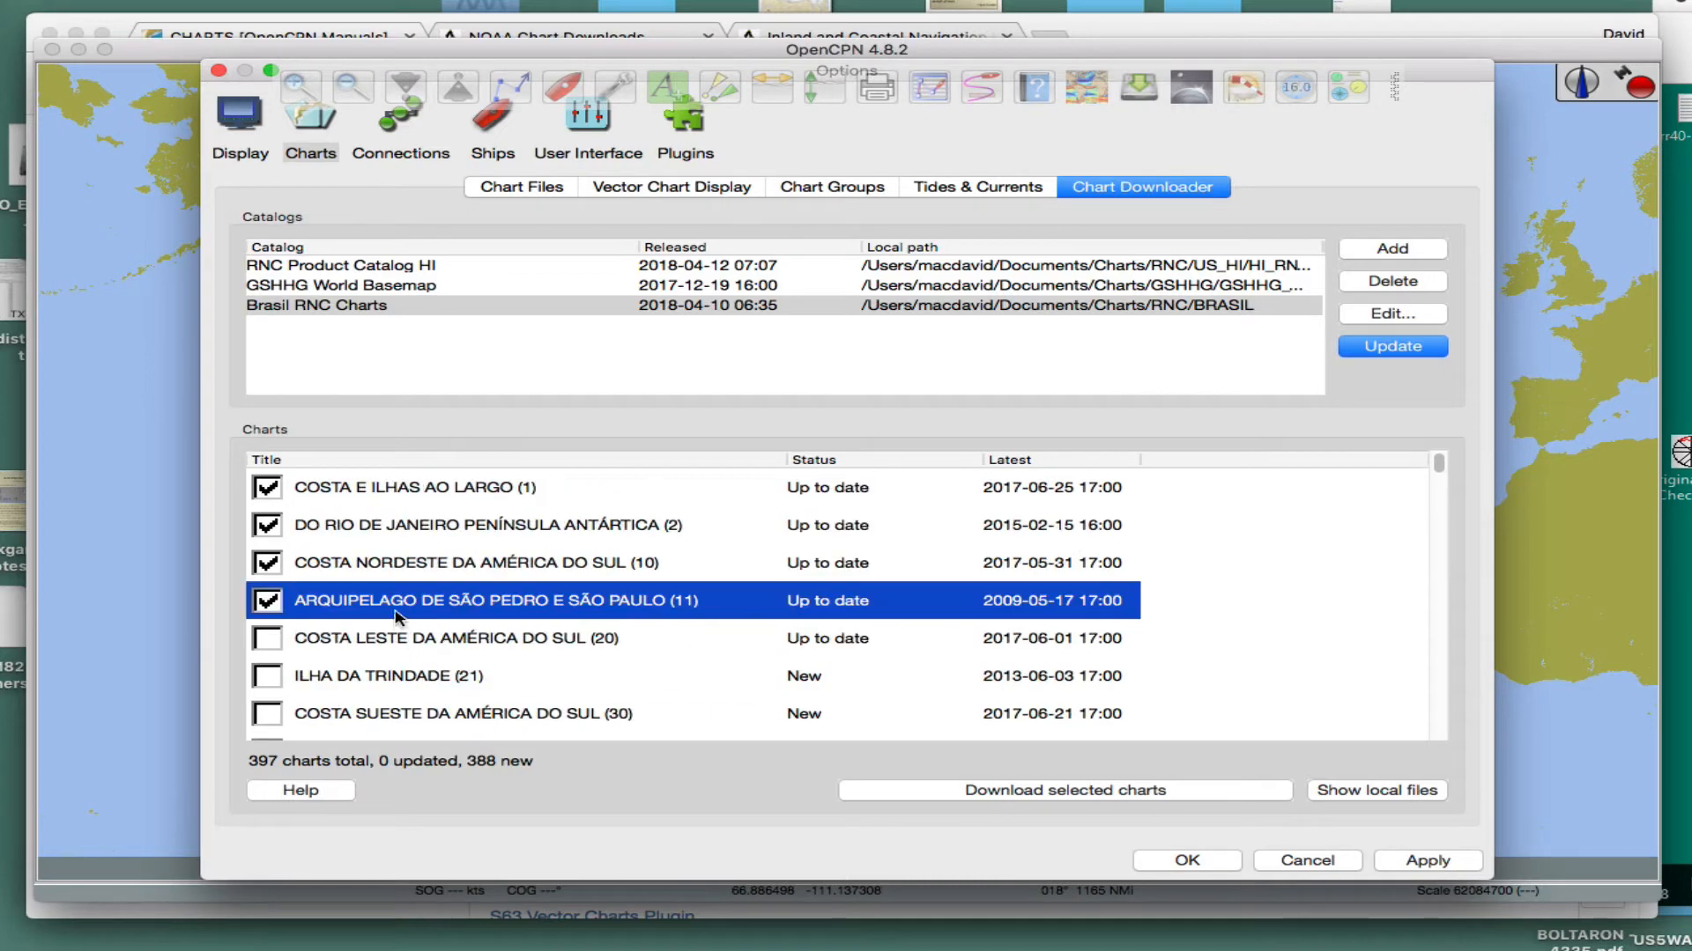
- Mark chart 4361A and Três Irmãos TI-12, TI-10 and TI-8 at the end of the list, and cancel the options
scroll(438, 701, "down", 10)
scroll(432, 701, "down", 15)
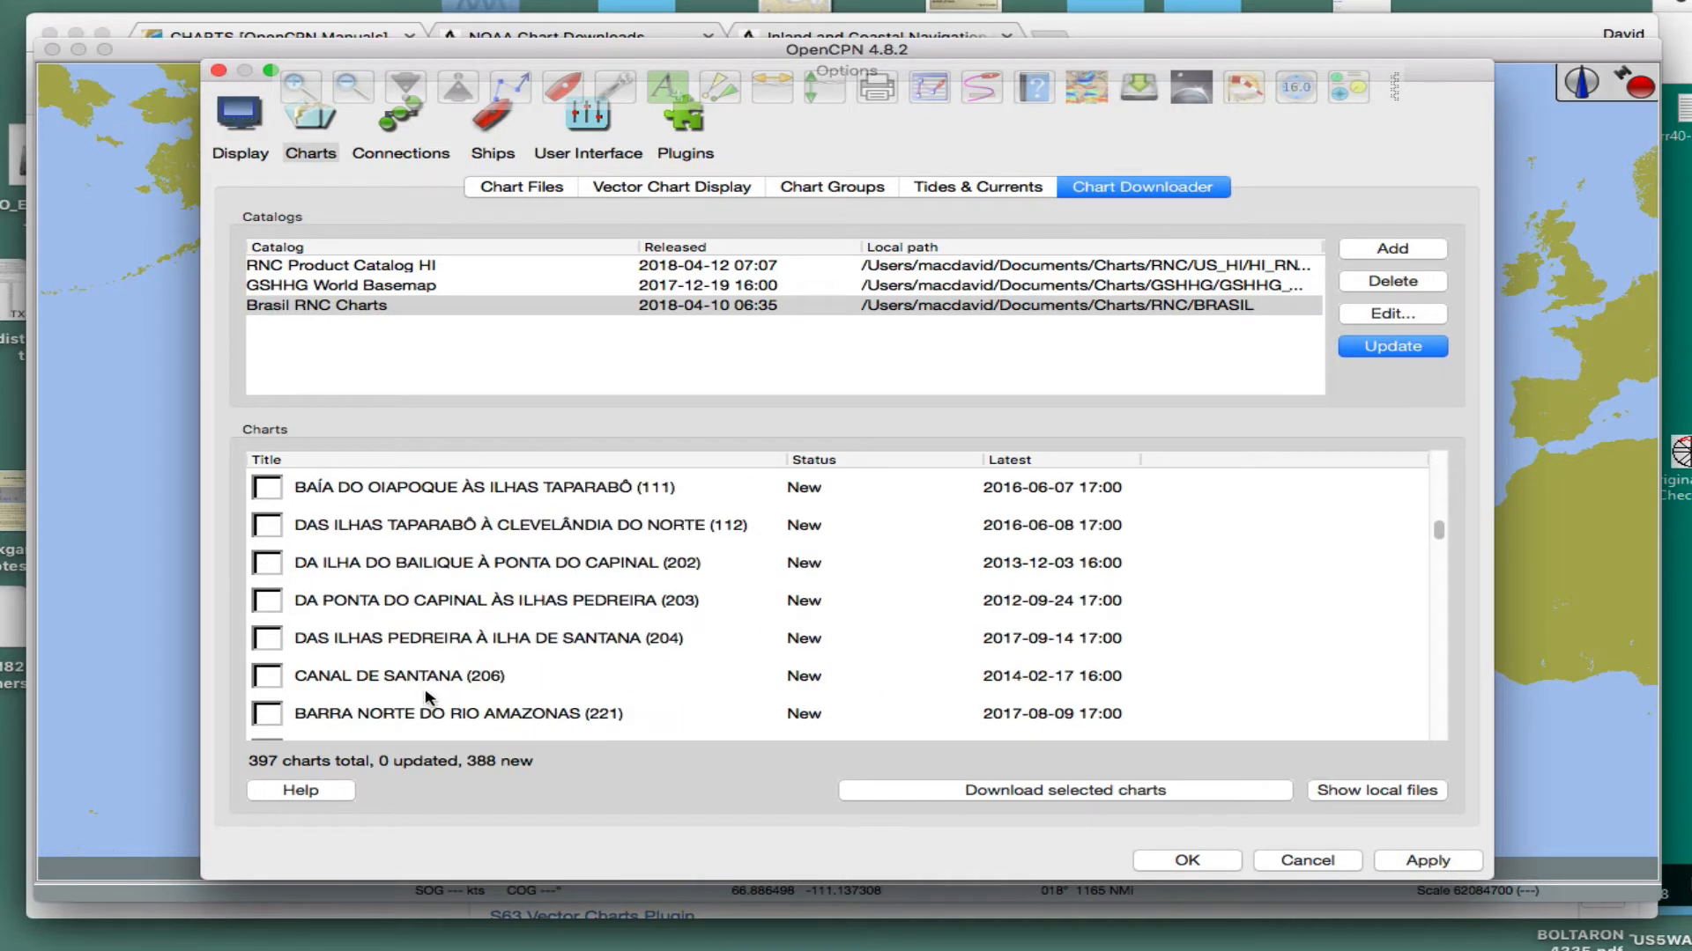
scroll(348, 702, "down", 20)
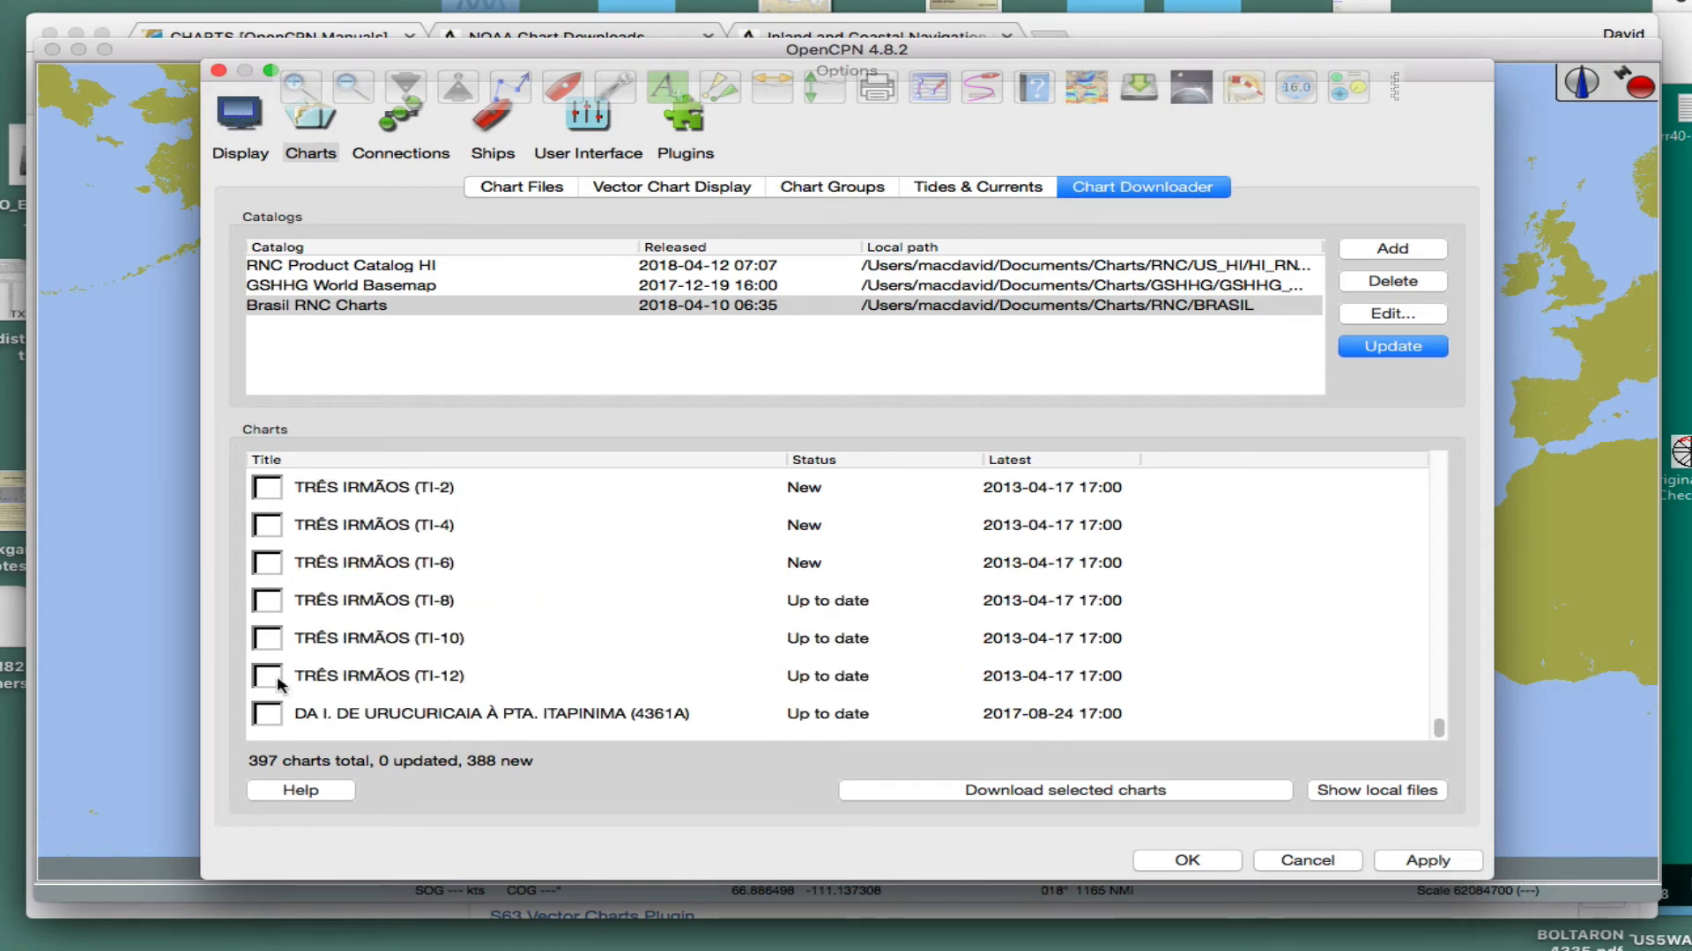
left_click(269, 716)
left_click(269, 678)
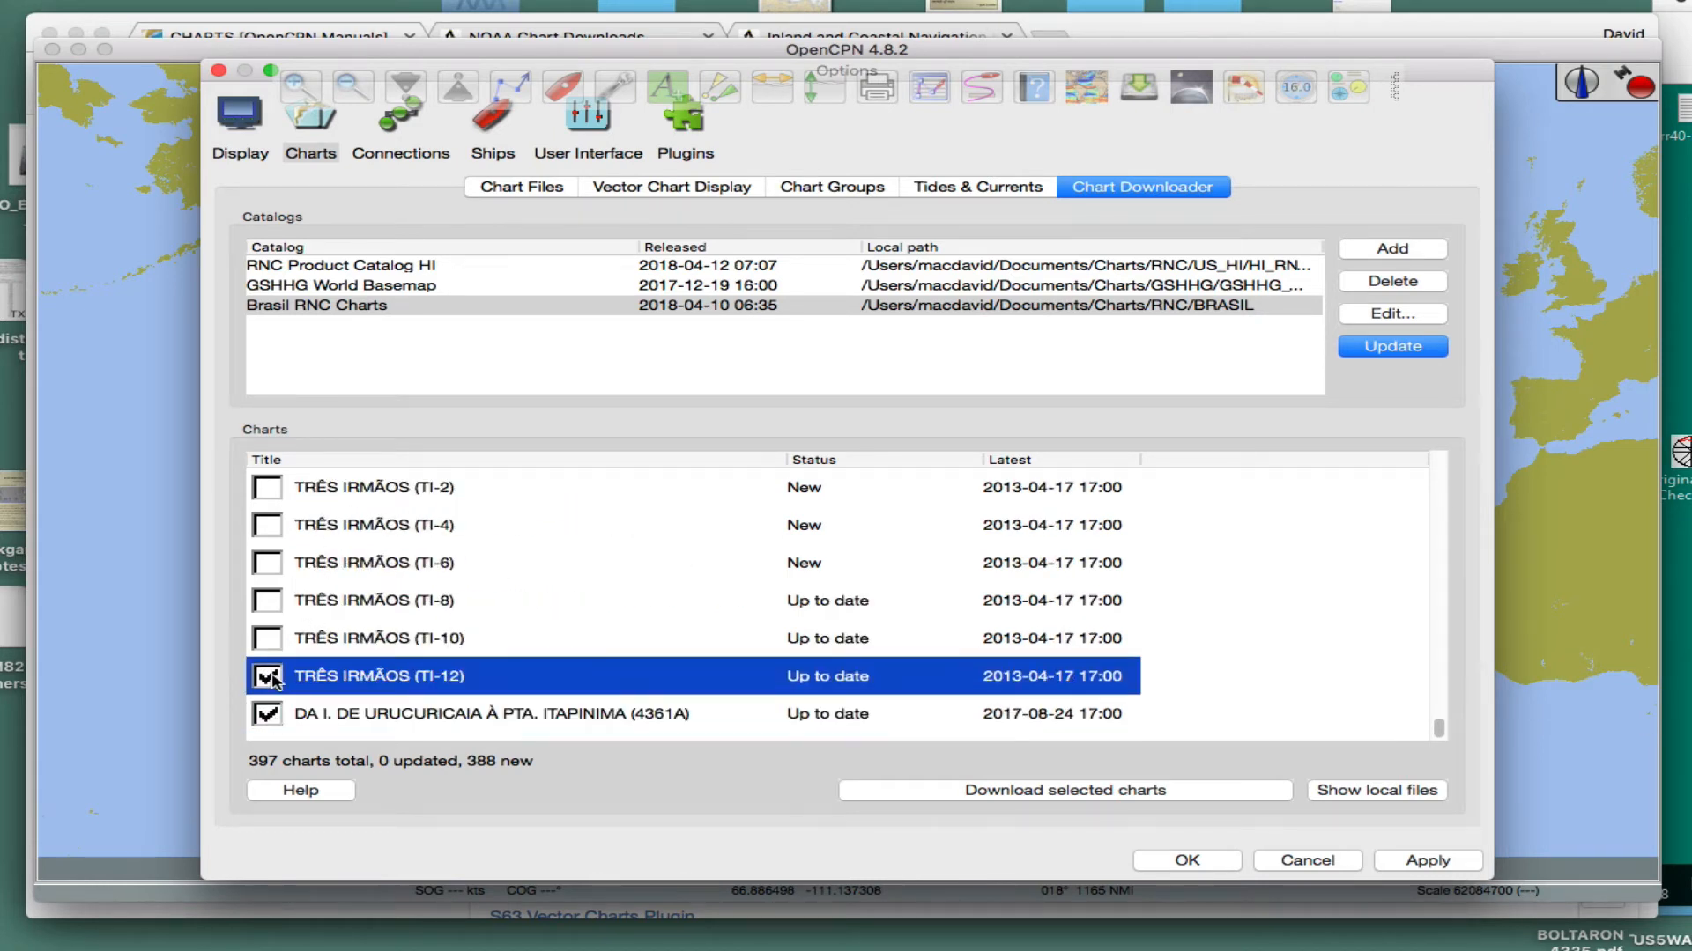
left_click(270, 641)
left_click(270, 603)
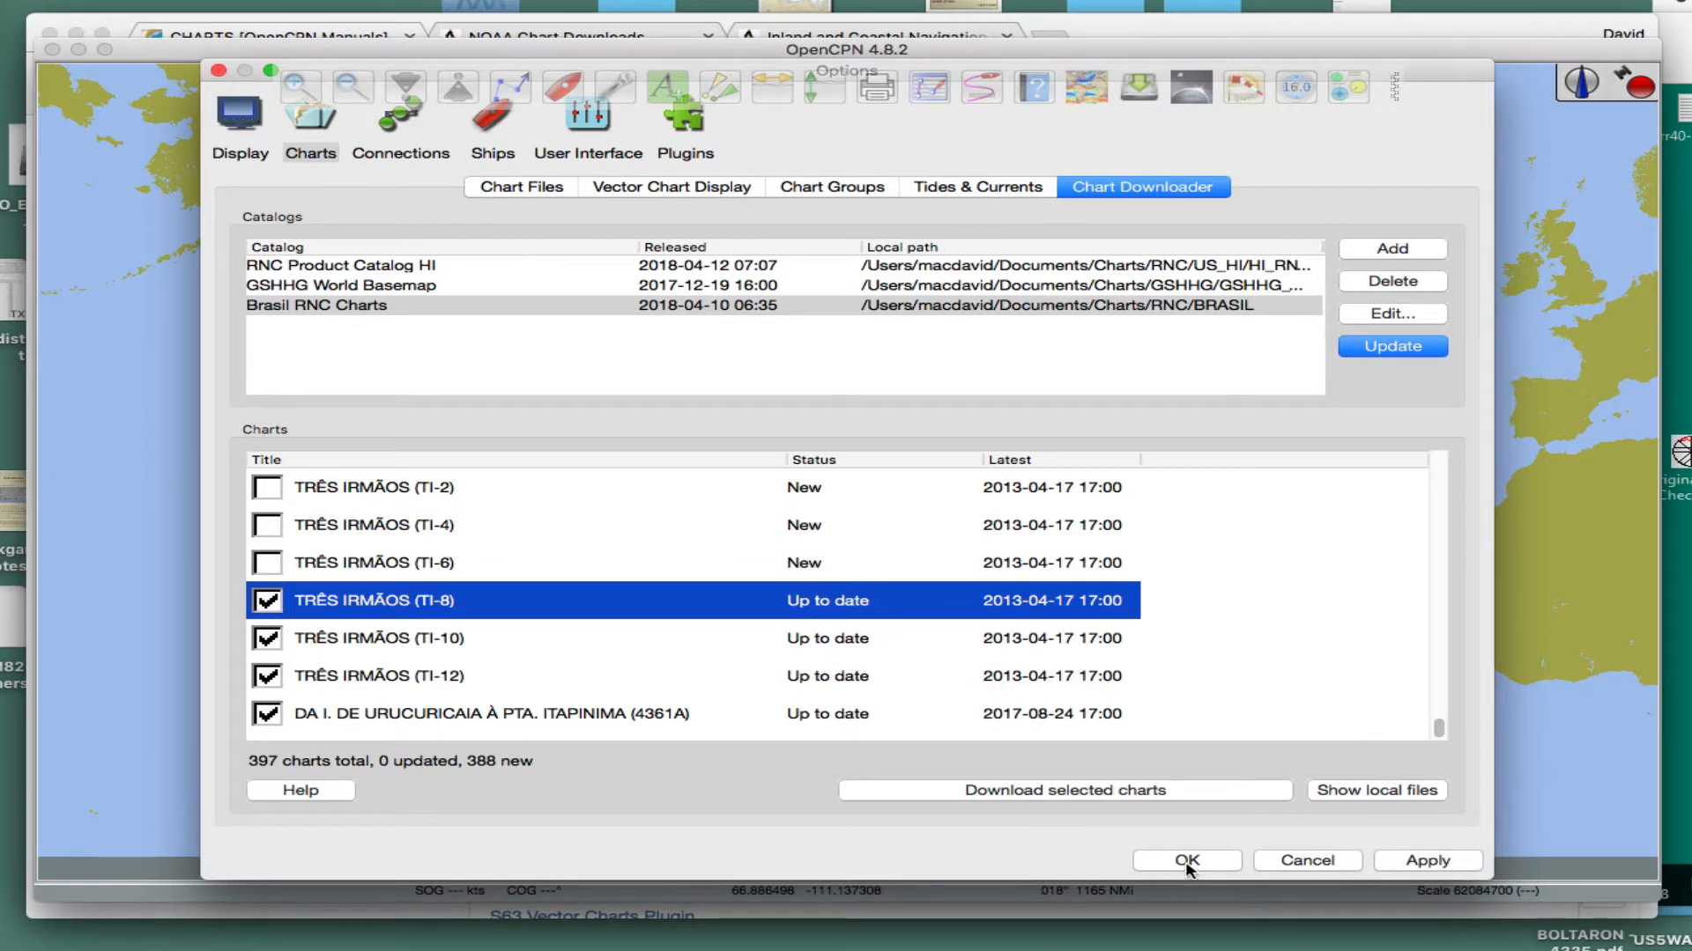
left_click(1310, 863)
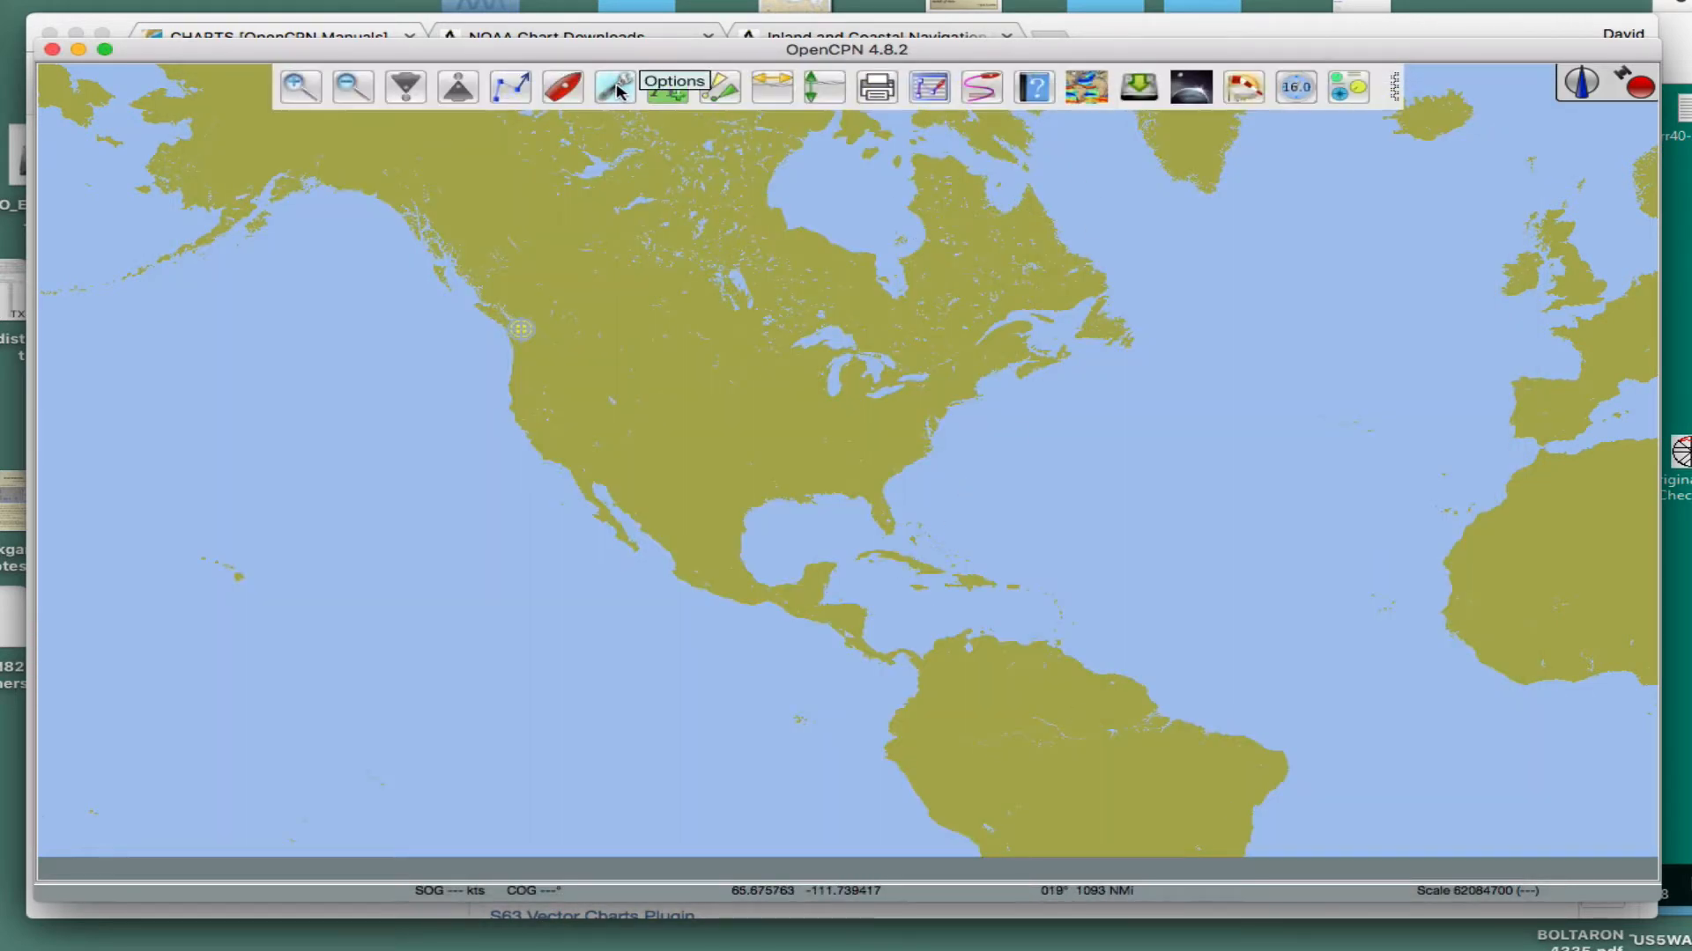
- Add the BRASIL folder inside RNC to the chart directories and apply the options
left_click(617, 89)
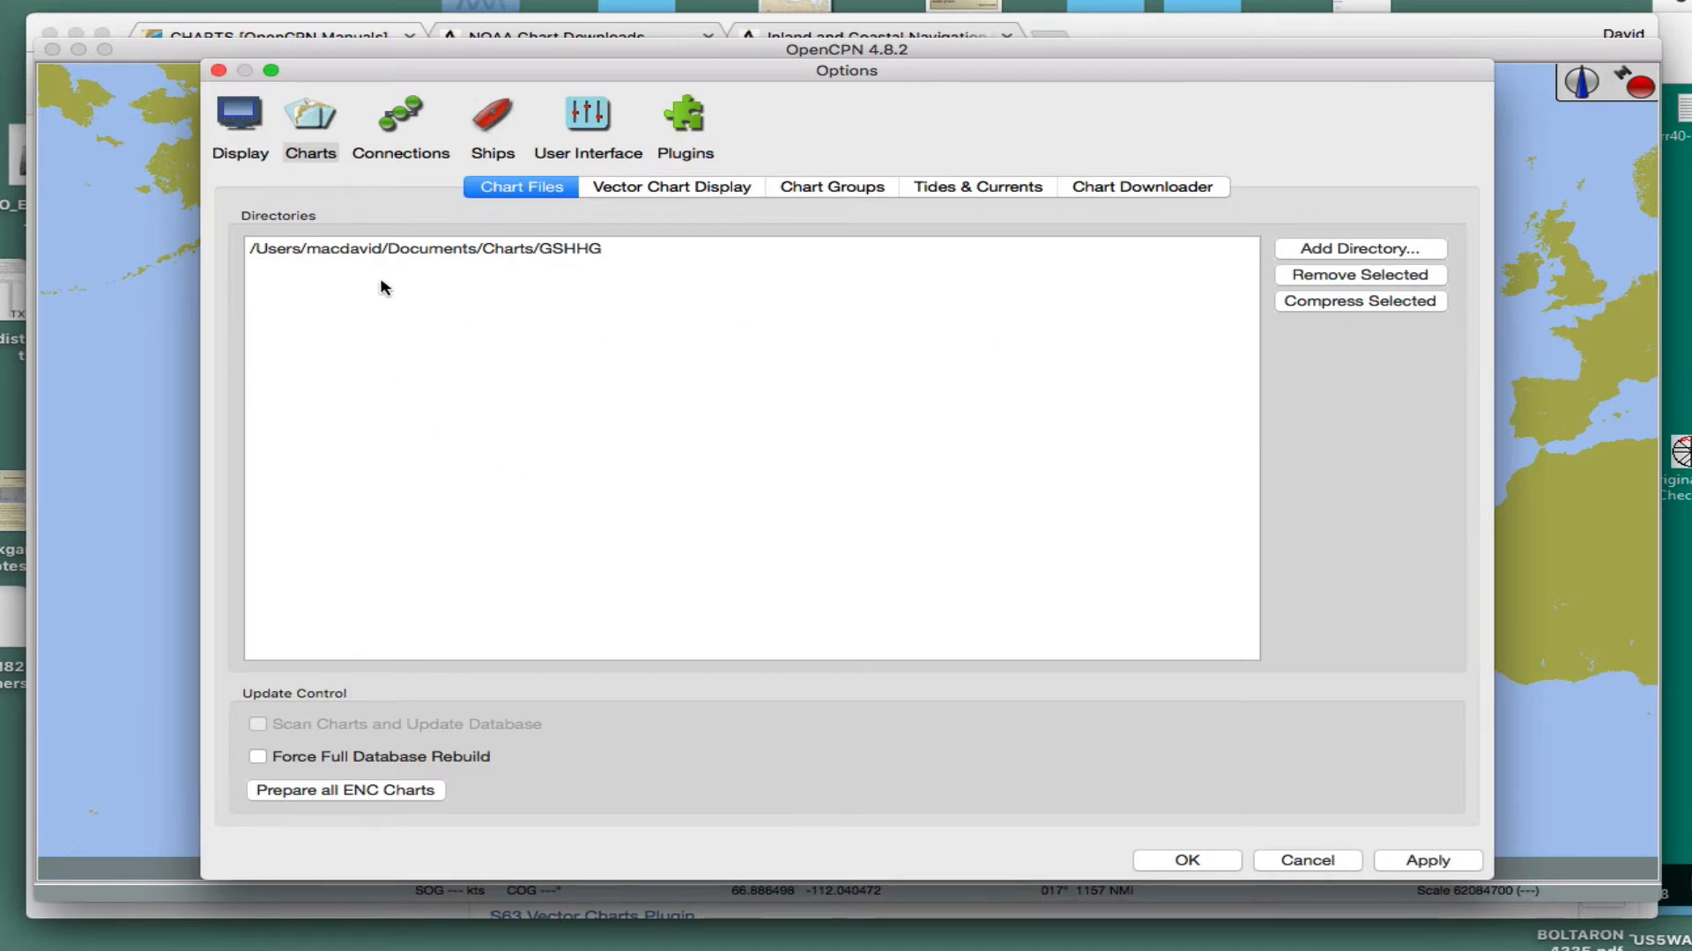
left_click(1324, 255)
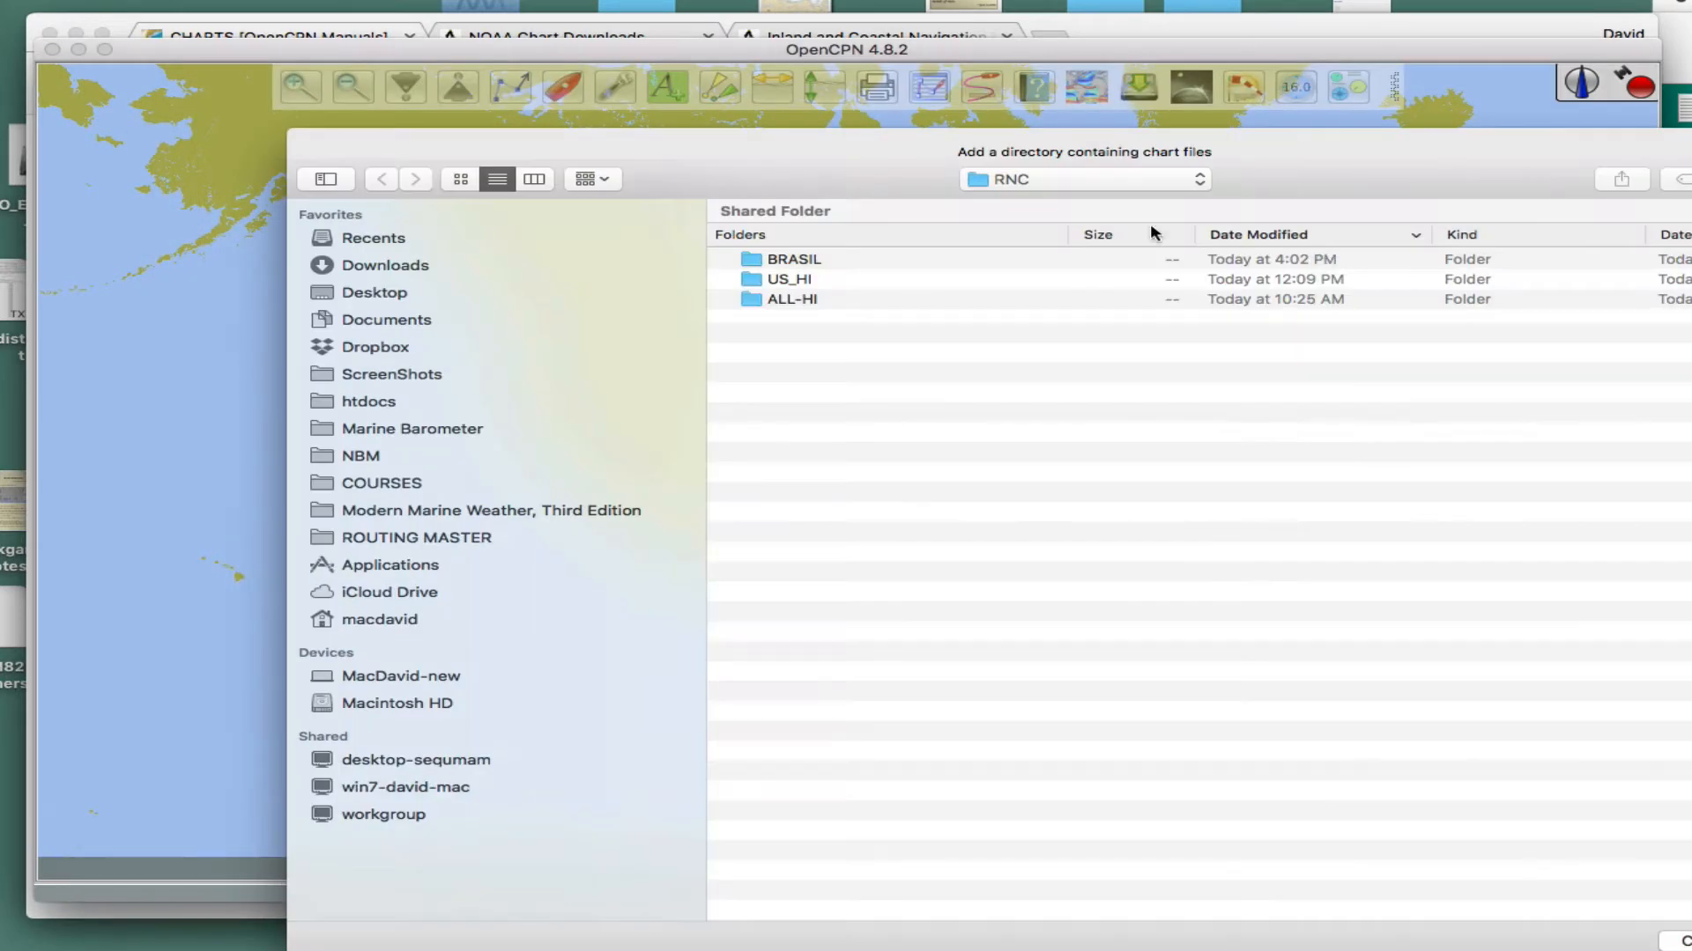
left_click(754, 264)
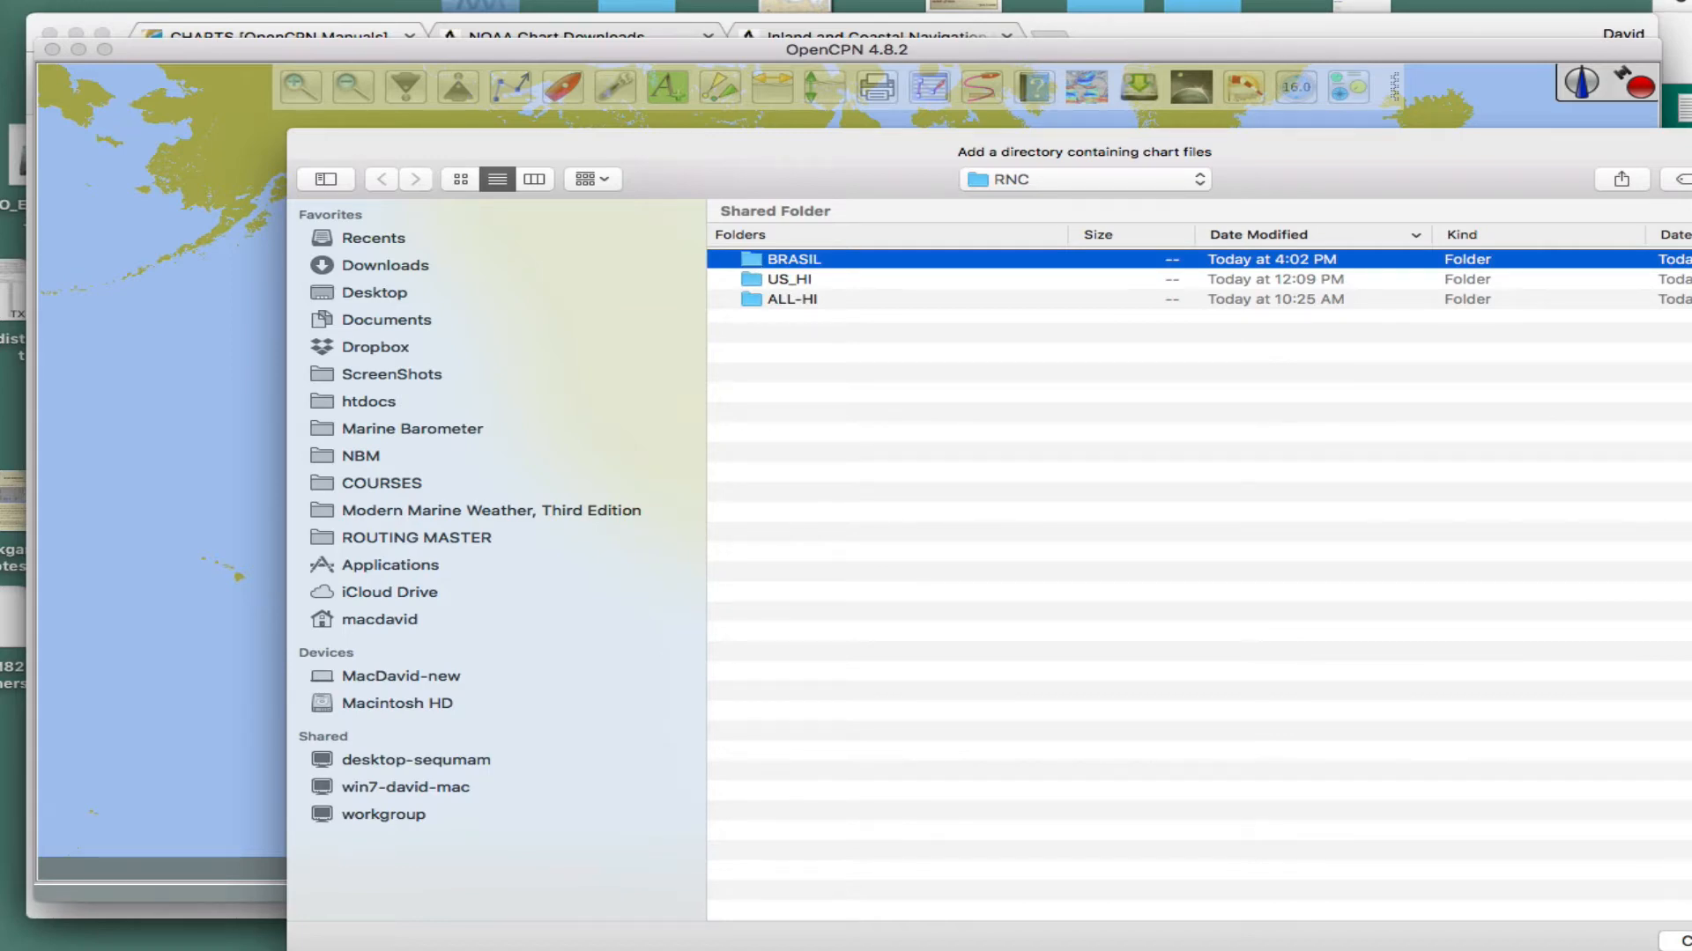
key("Return")
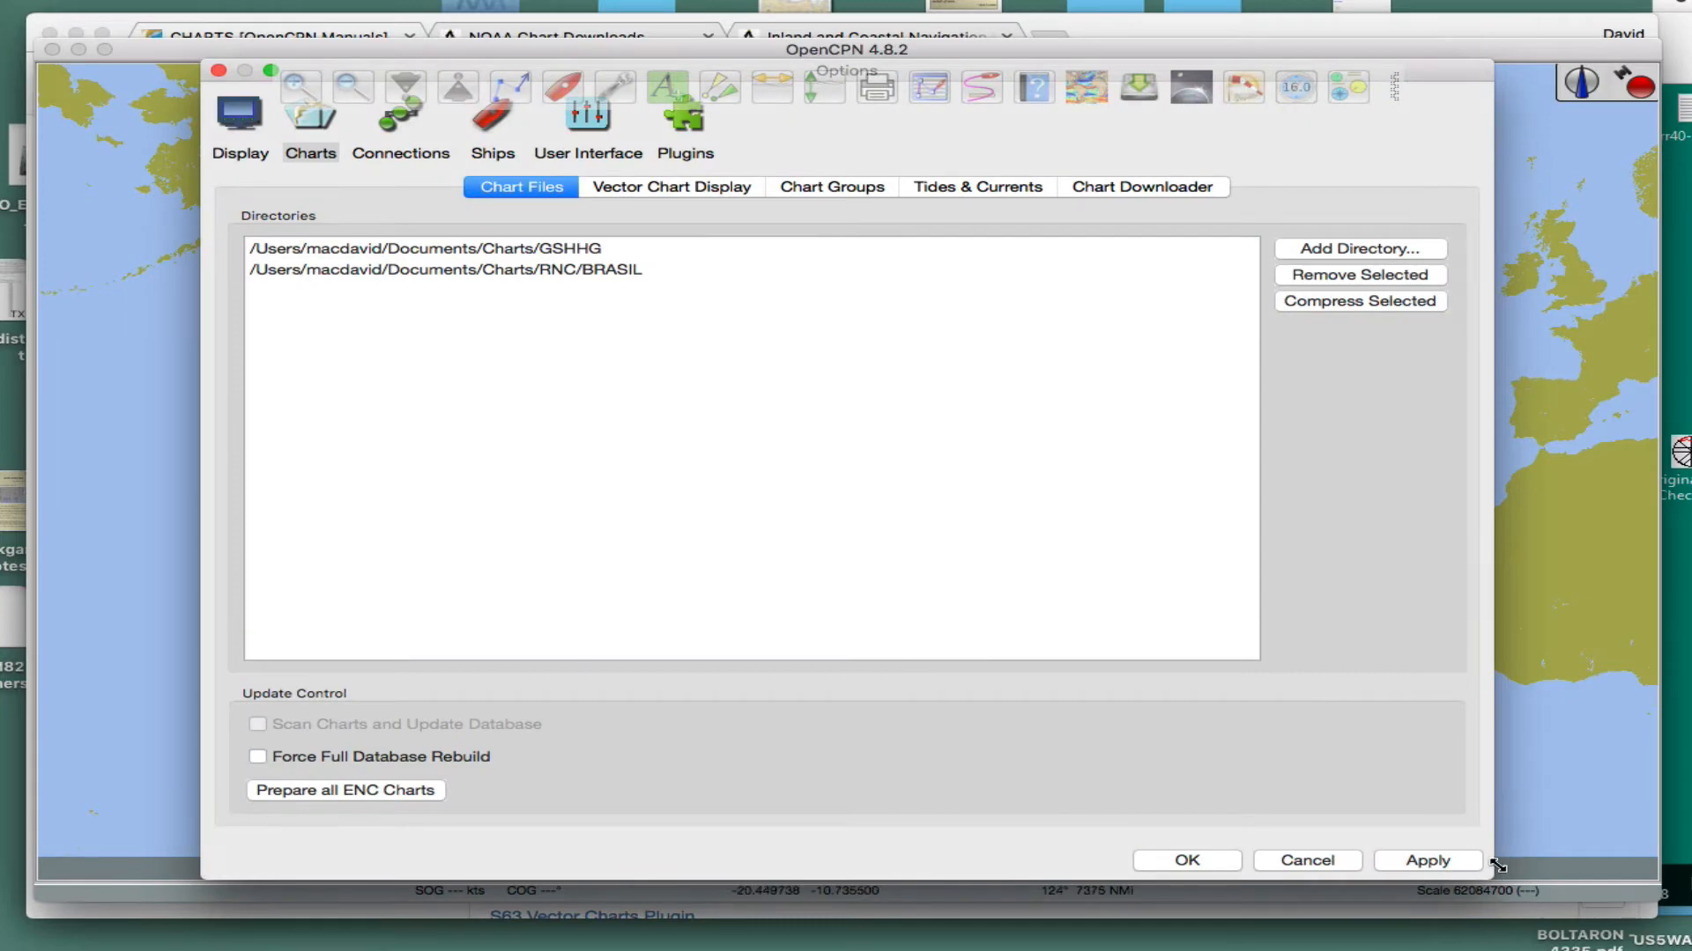
left_click(1458, 866)
left_click(1187, 861)
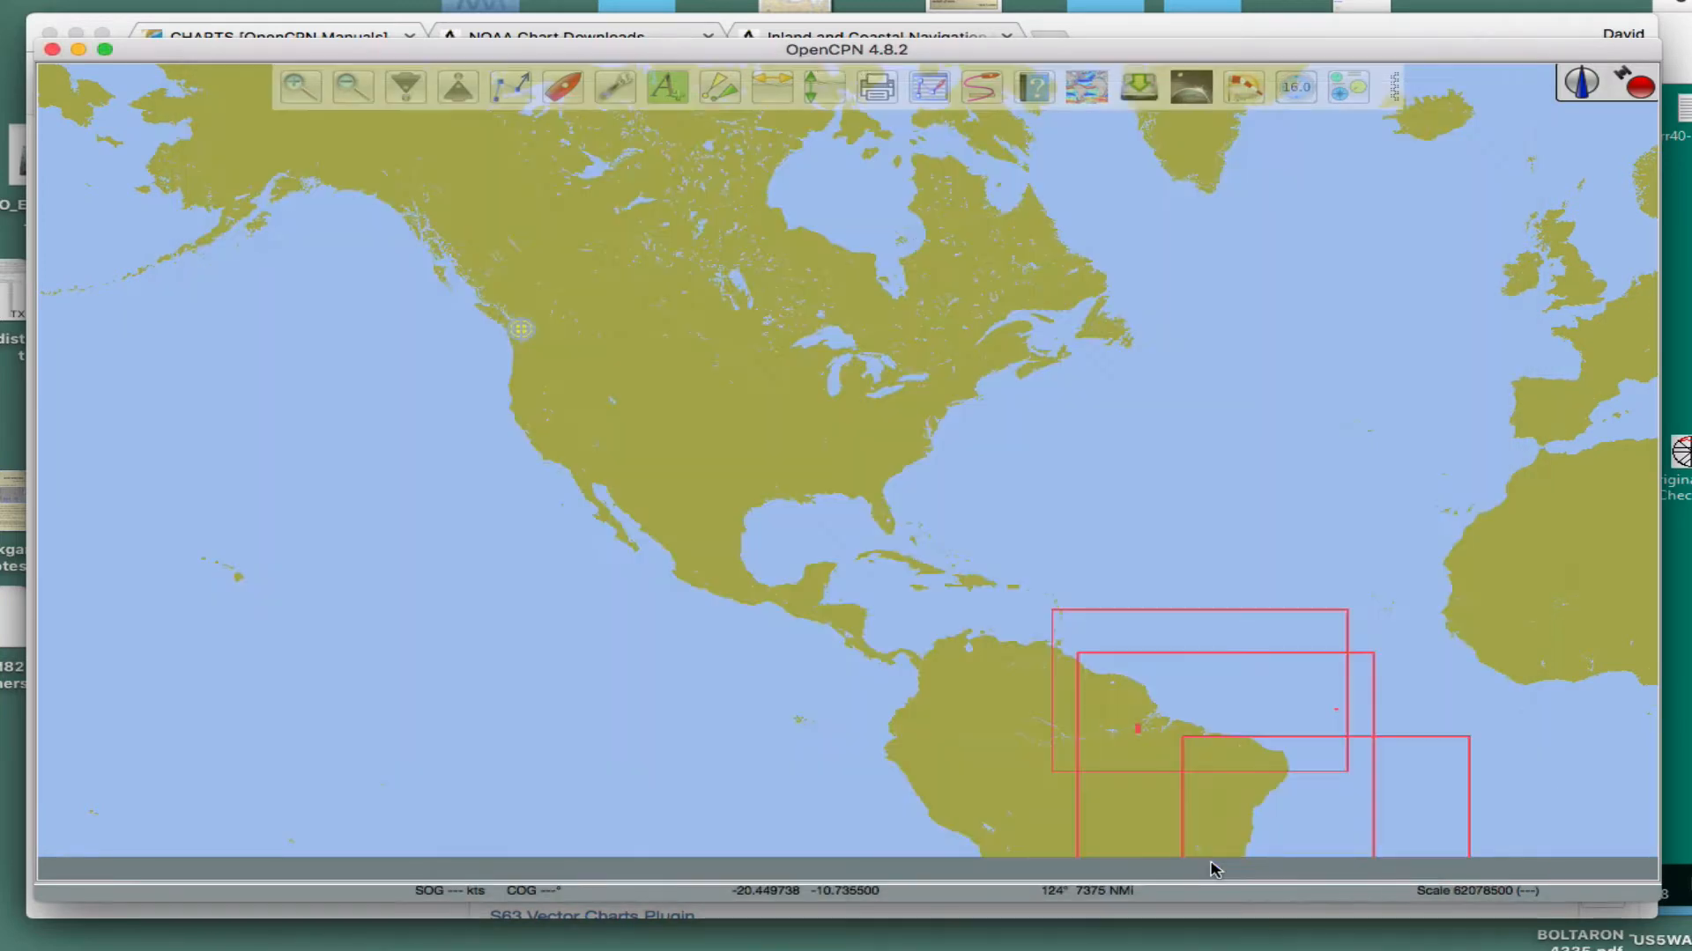
- Examine the coverage outlines and the quilted Brazilian charts along the South American coast
left_click_drag(1255, 511, 776, 317)
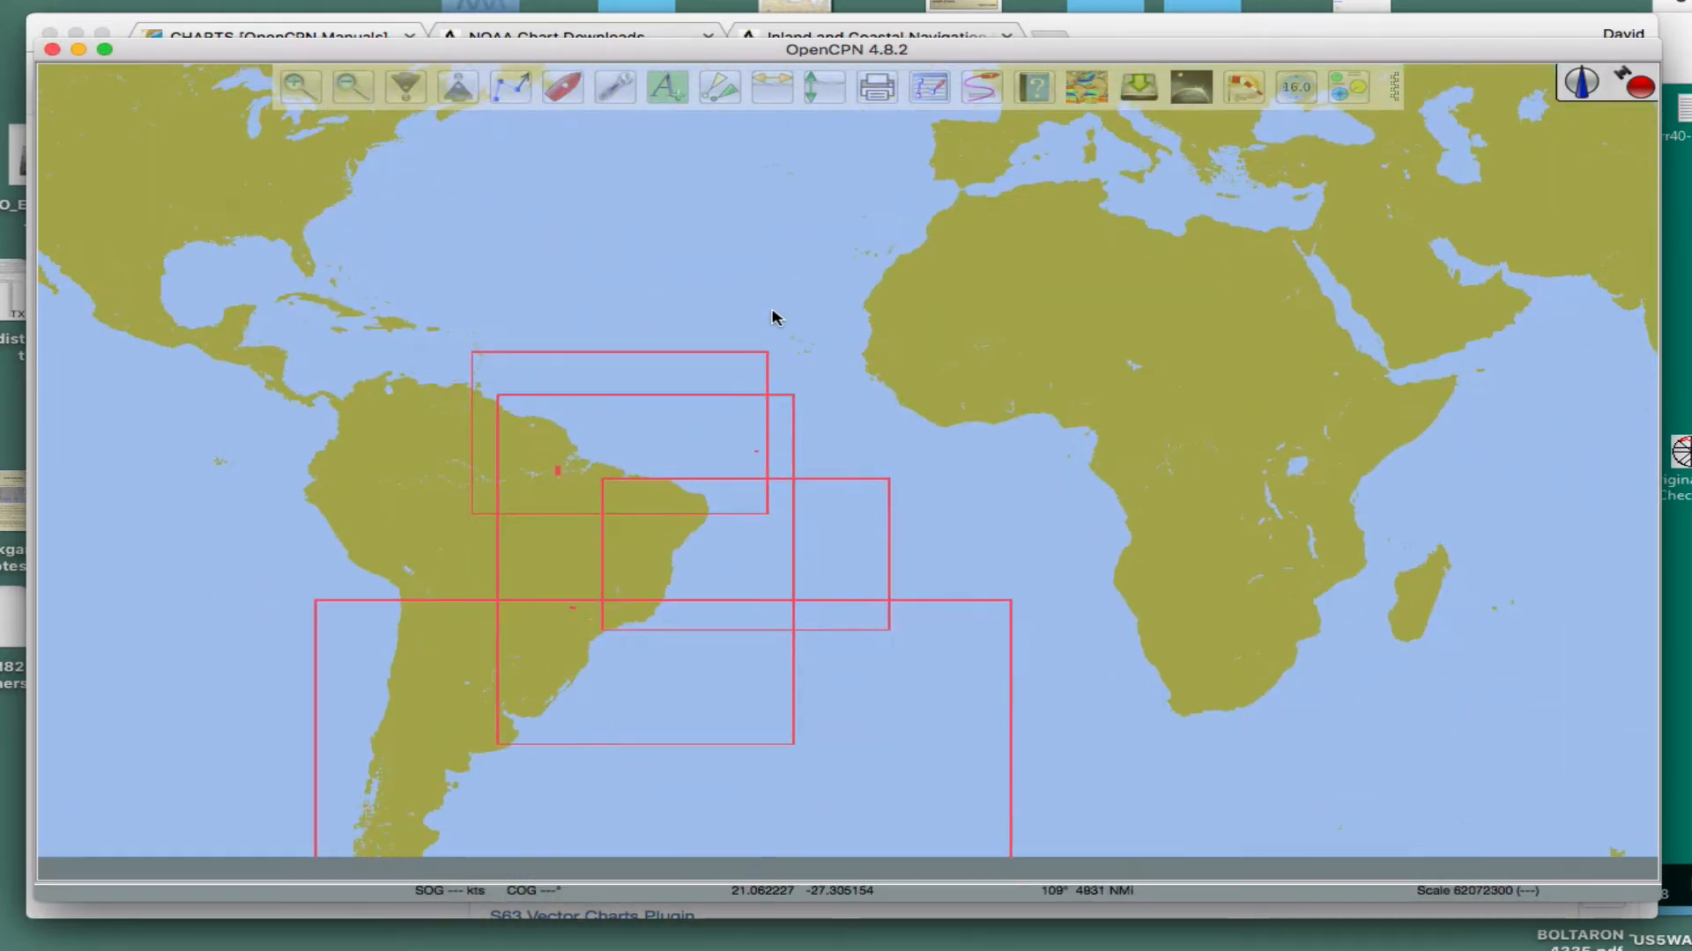
left_click_drag(1127, 656, 1285, 479)
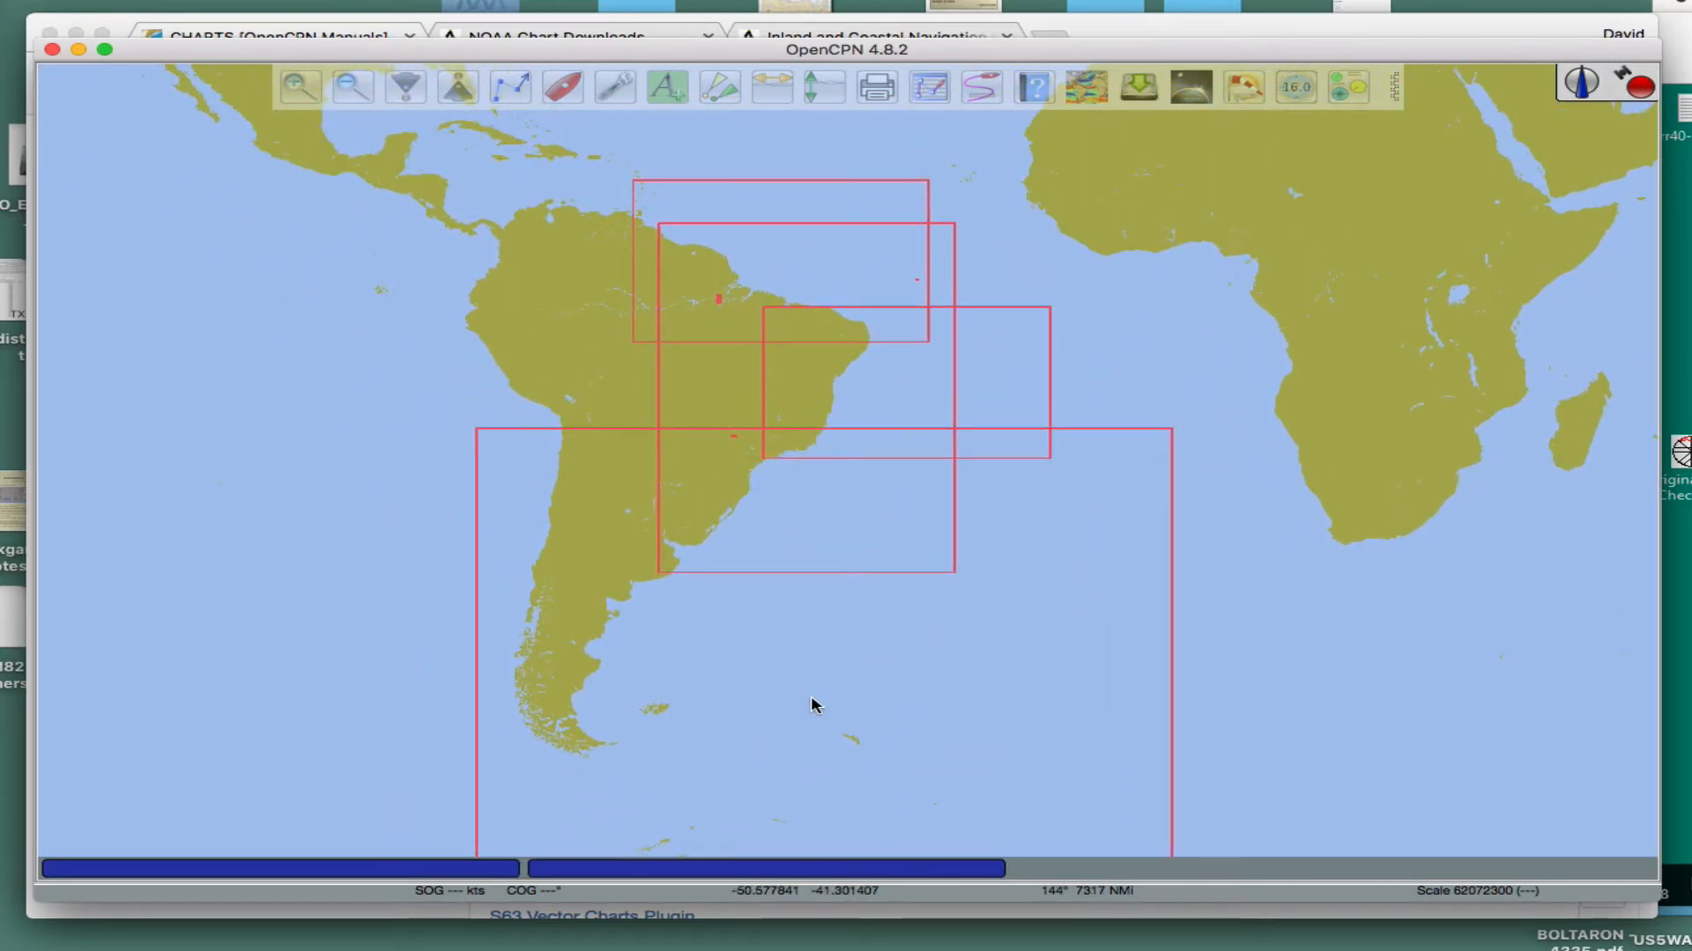
scroll(804, 699, "up", 4)
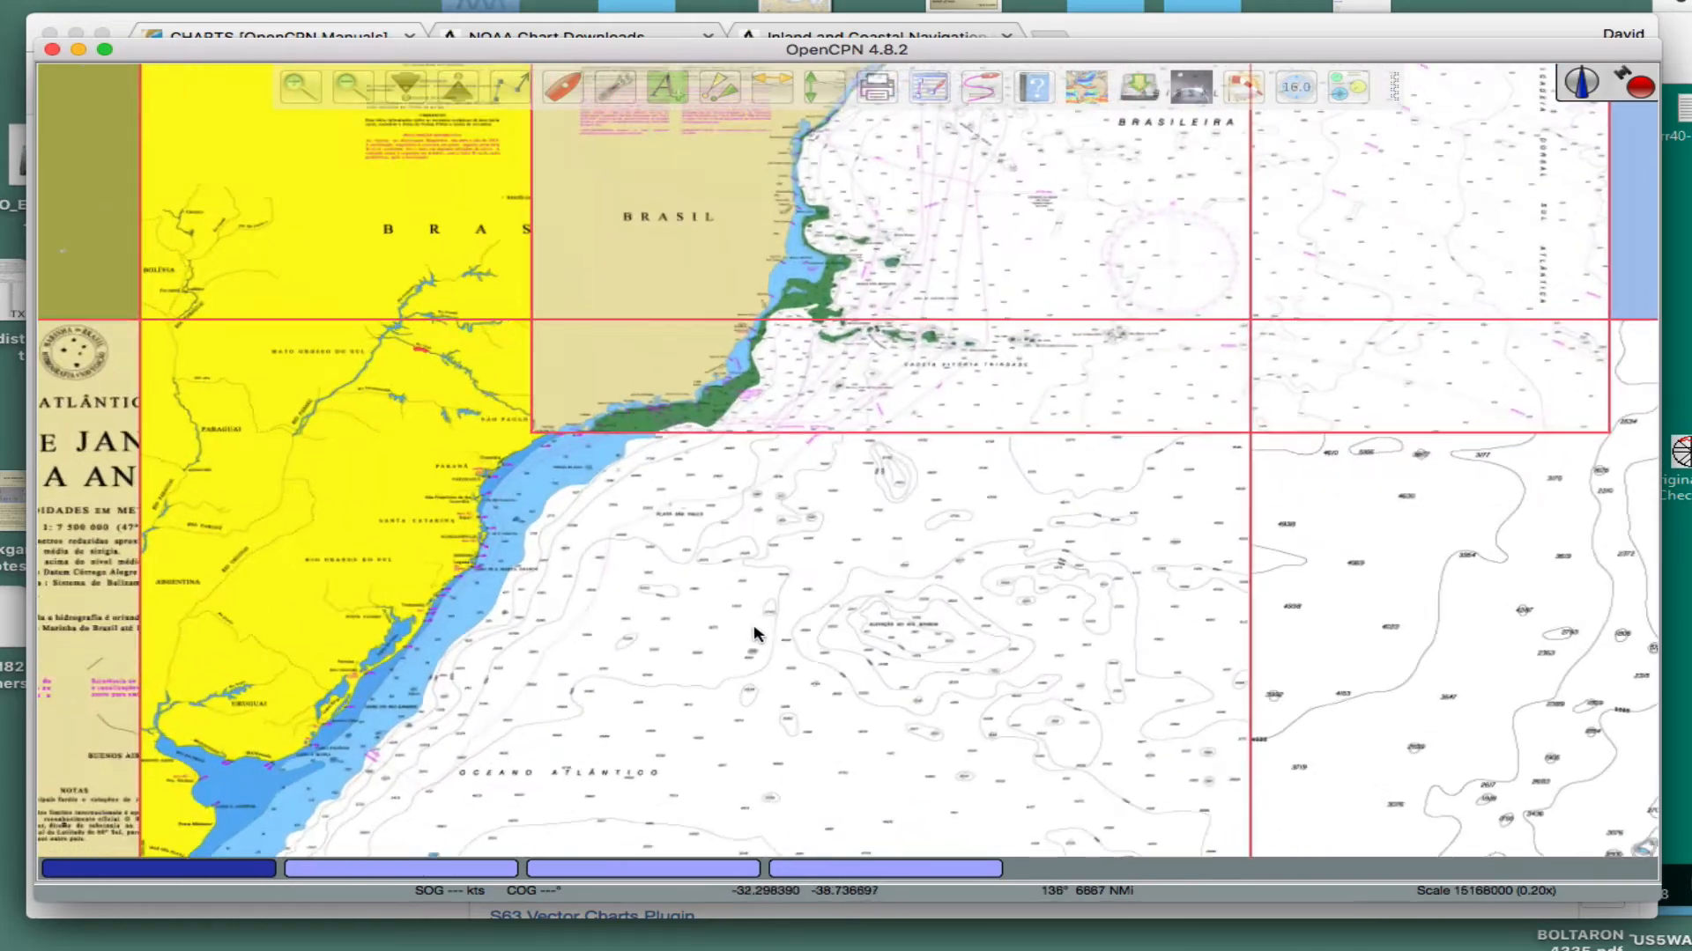
scroll(753, 627, "up", 1)
left_click_drag(779, 545, 1193, 835)
left_click_drag(1070, 410, 1038, 423)
scroll(1043, 656, "down", 2)
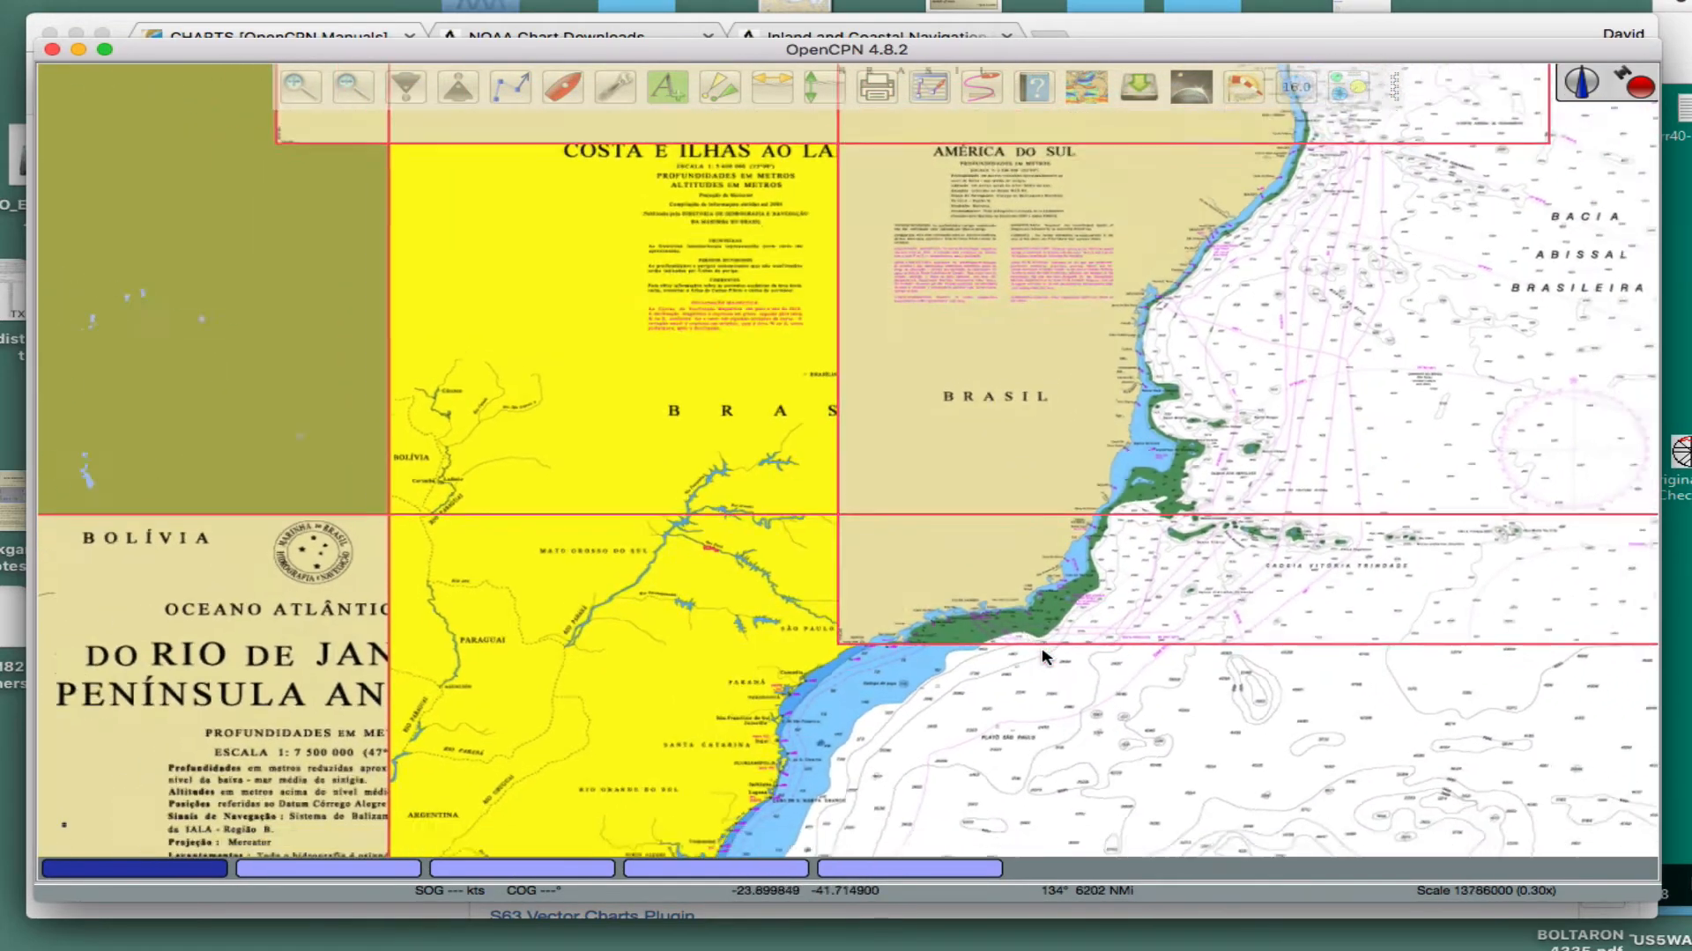
scroll(1042, 656, "down", 2)
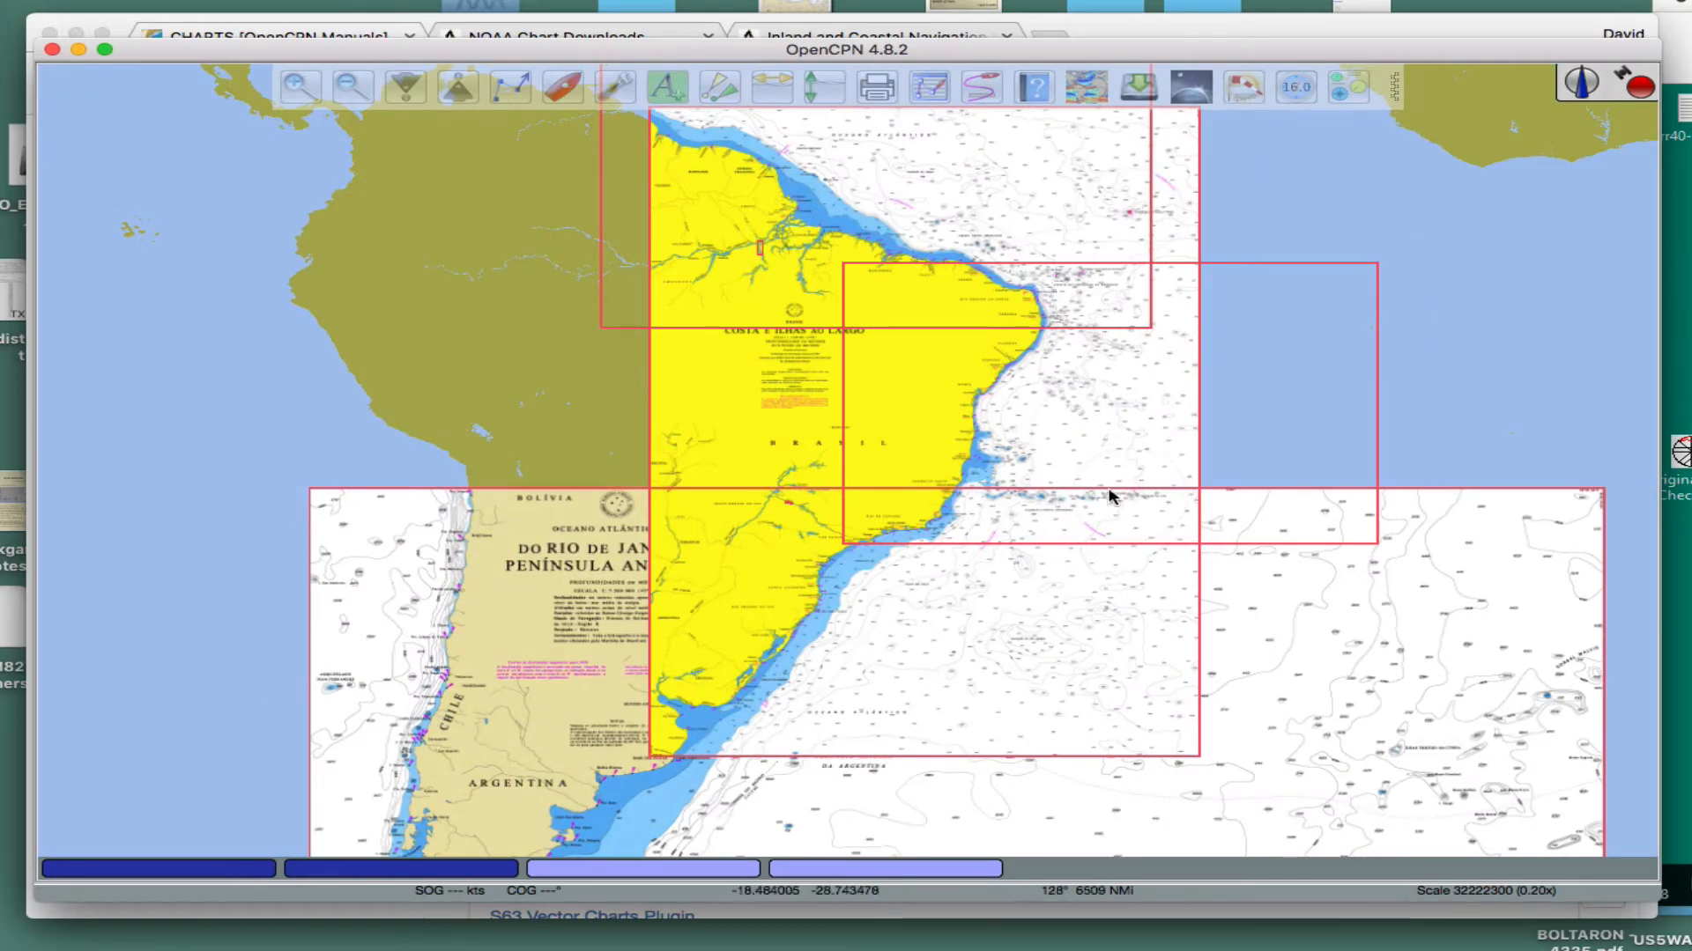
- Examine the small chart outline near the Rio Amazonas, southwest of Ilha de Marajó, at closer scale
scroll(779, 302, "up", 2)
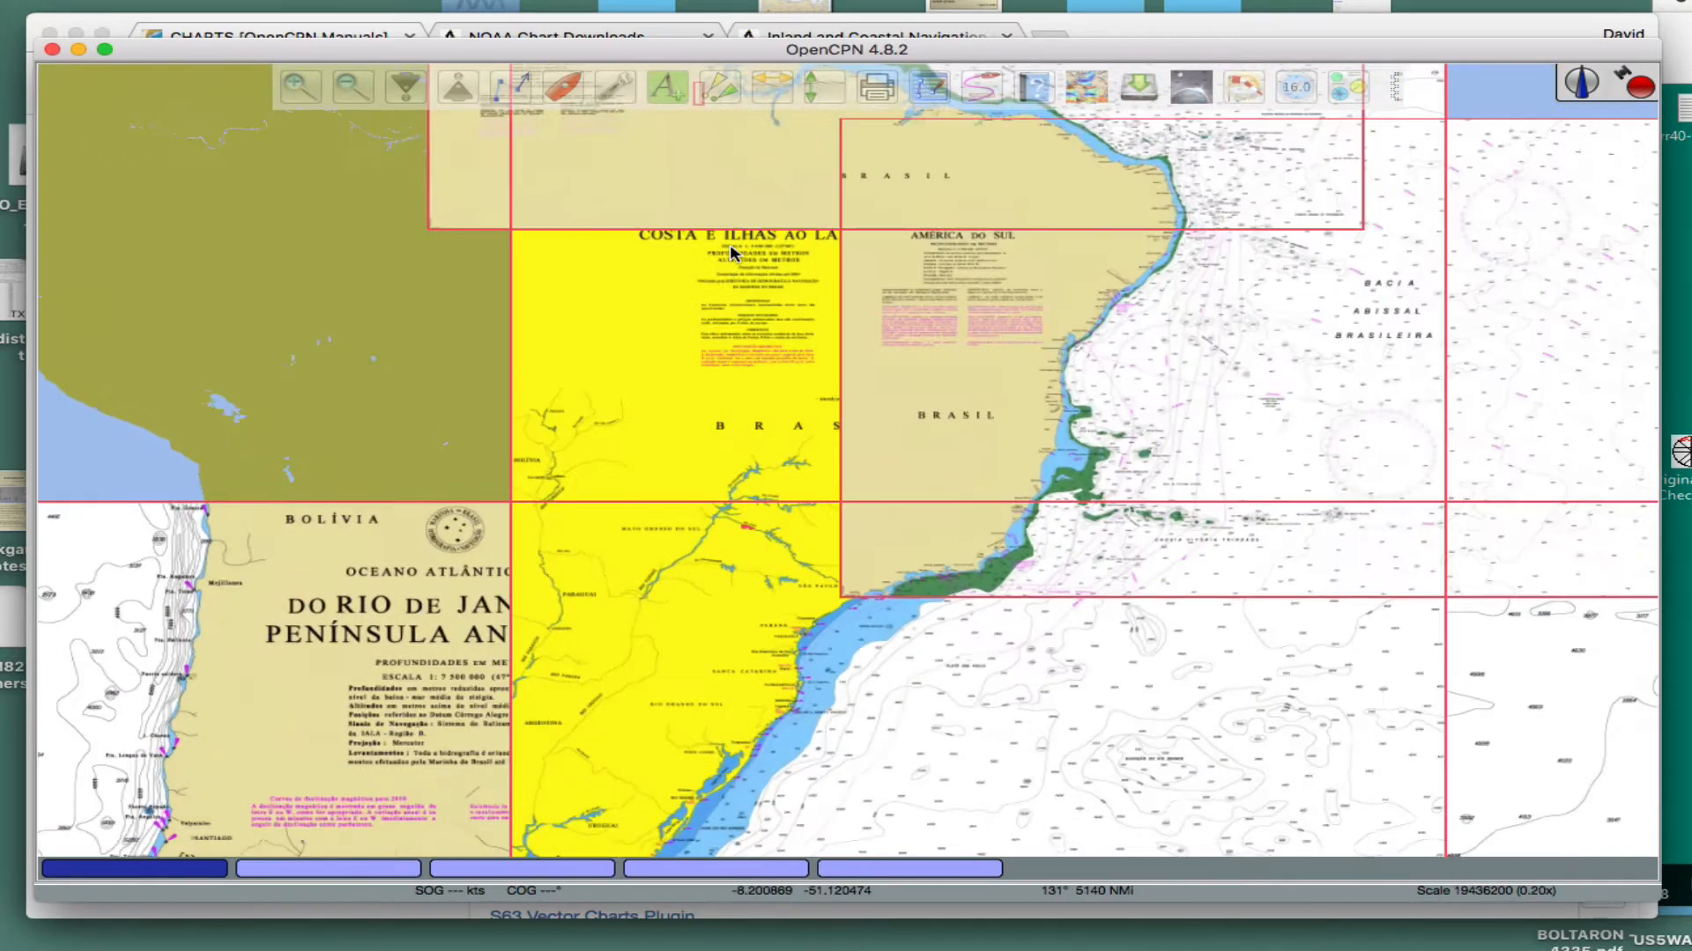
scroll(731, 254, "up", 1)
left_click_drag(756, 288, 785, 600)
scroll(745, 492, "up", 5)
left_click_drag(696, 332, 866, 604)
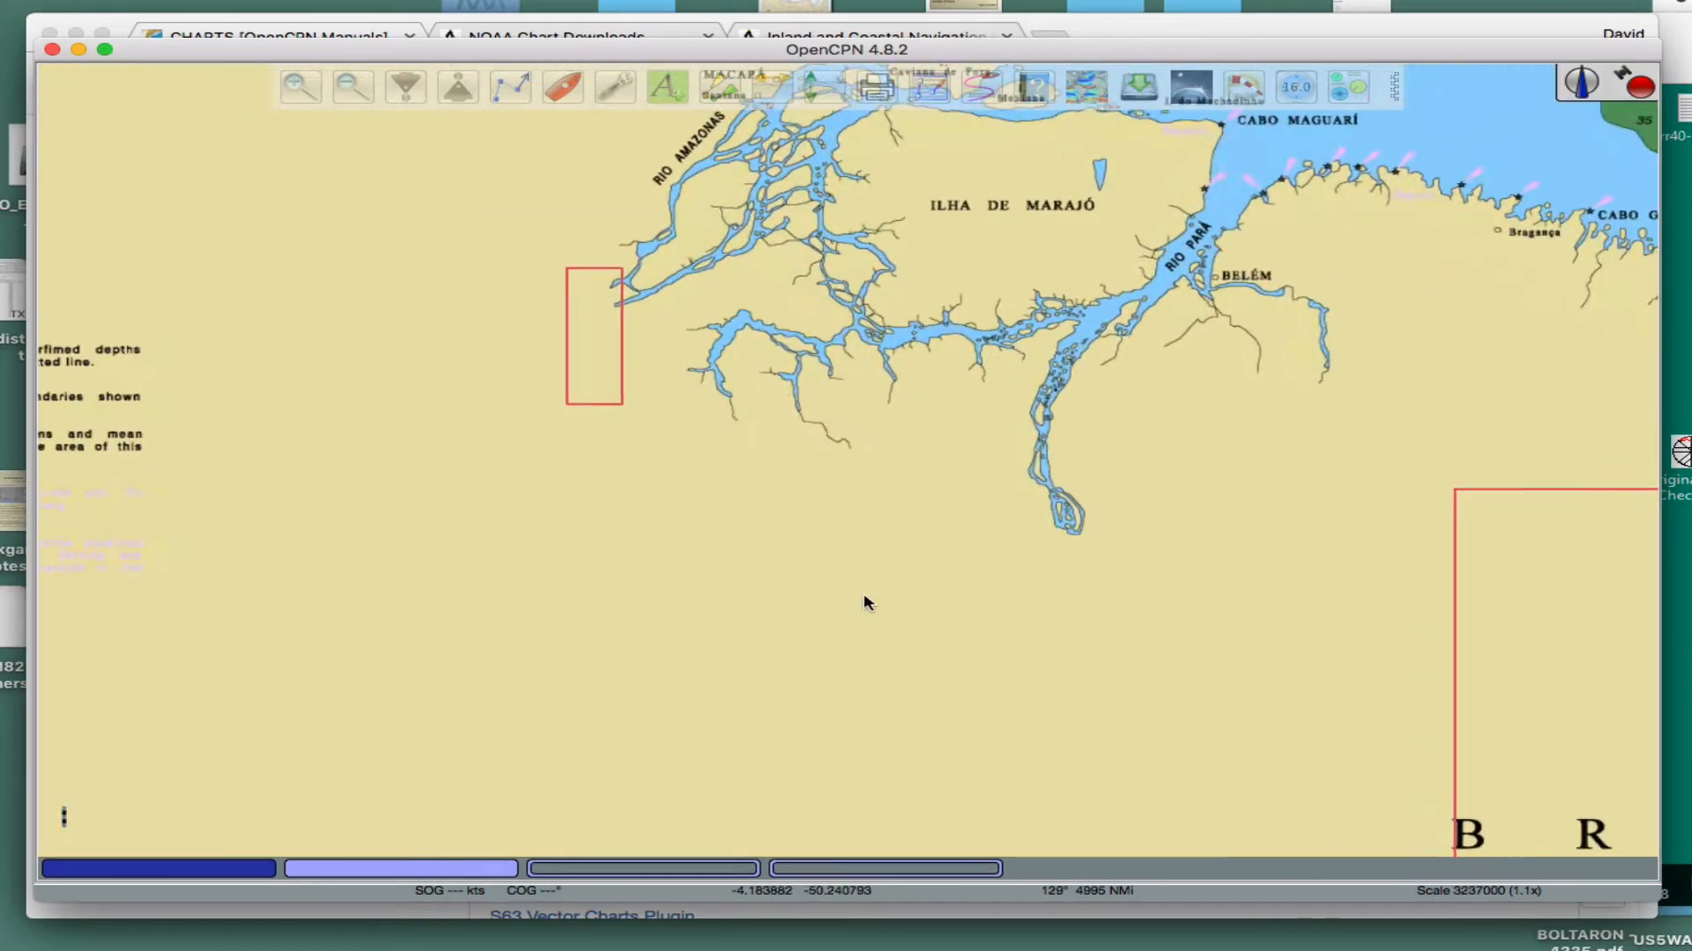
scroll(866, 604, "up", 2)
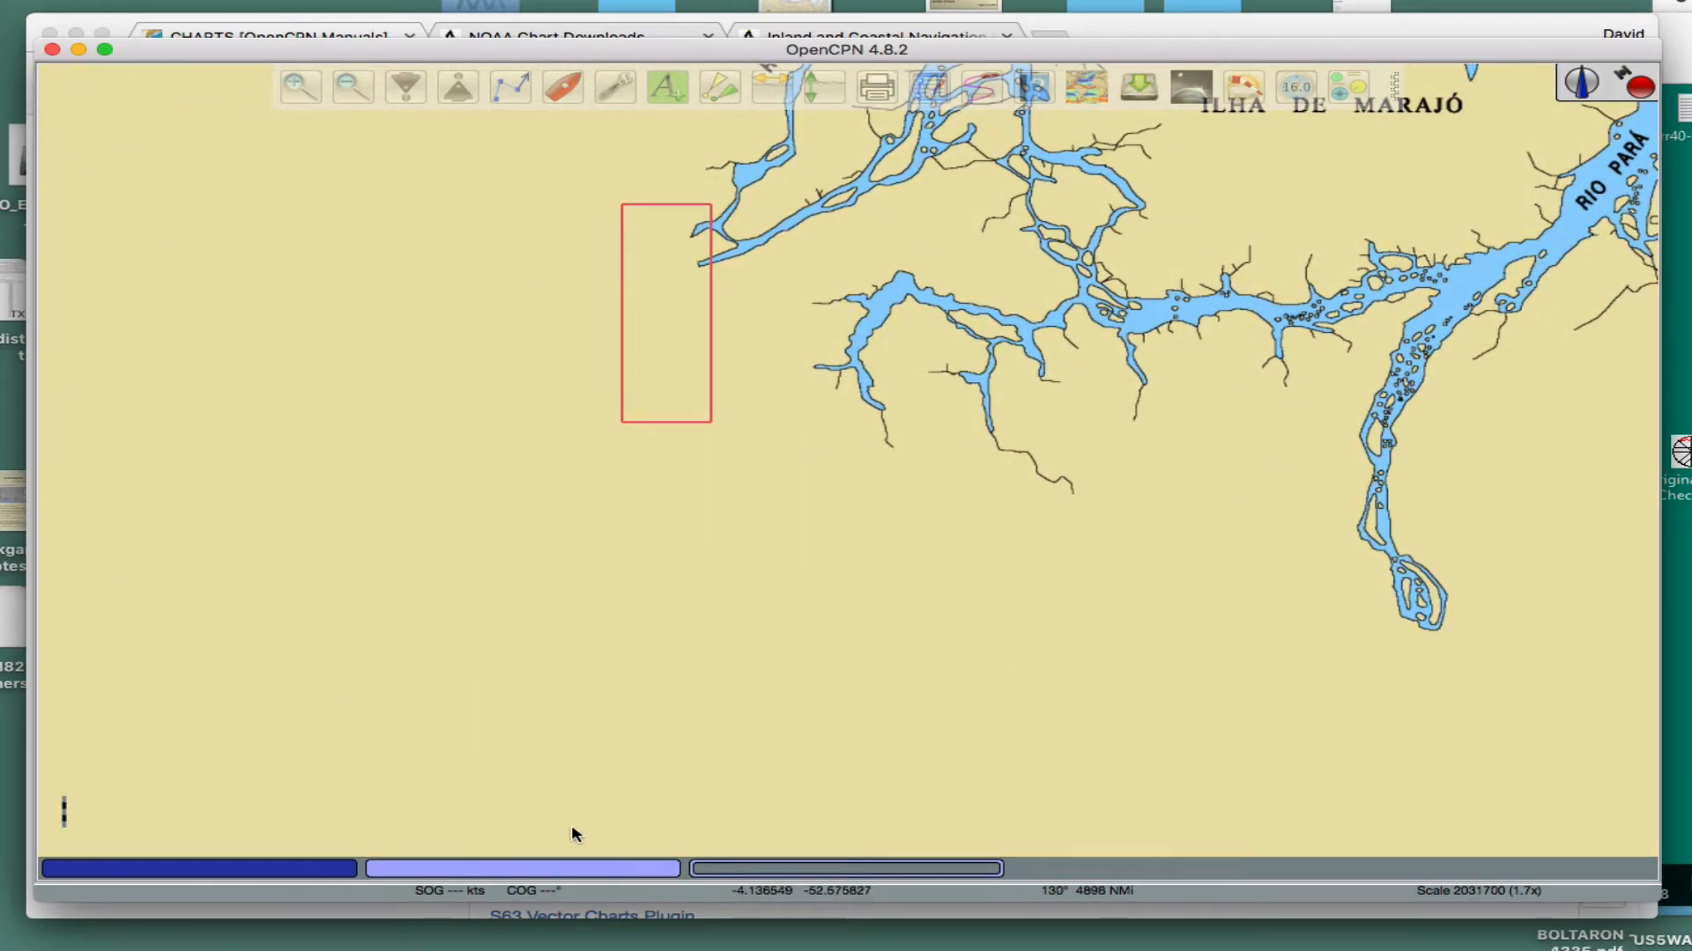
- Display chart 4361A01.KAP in detail and examine its river coverage
mouse_move(604, 872)
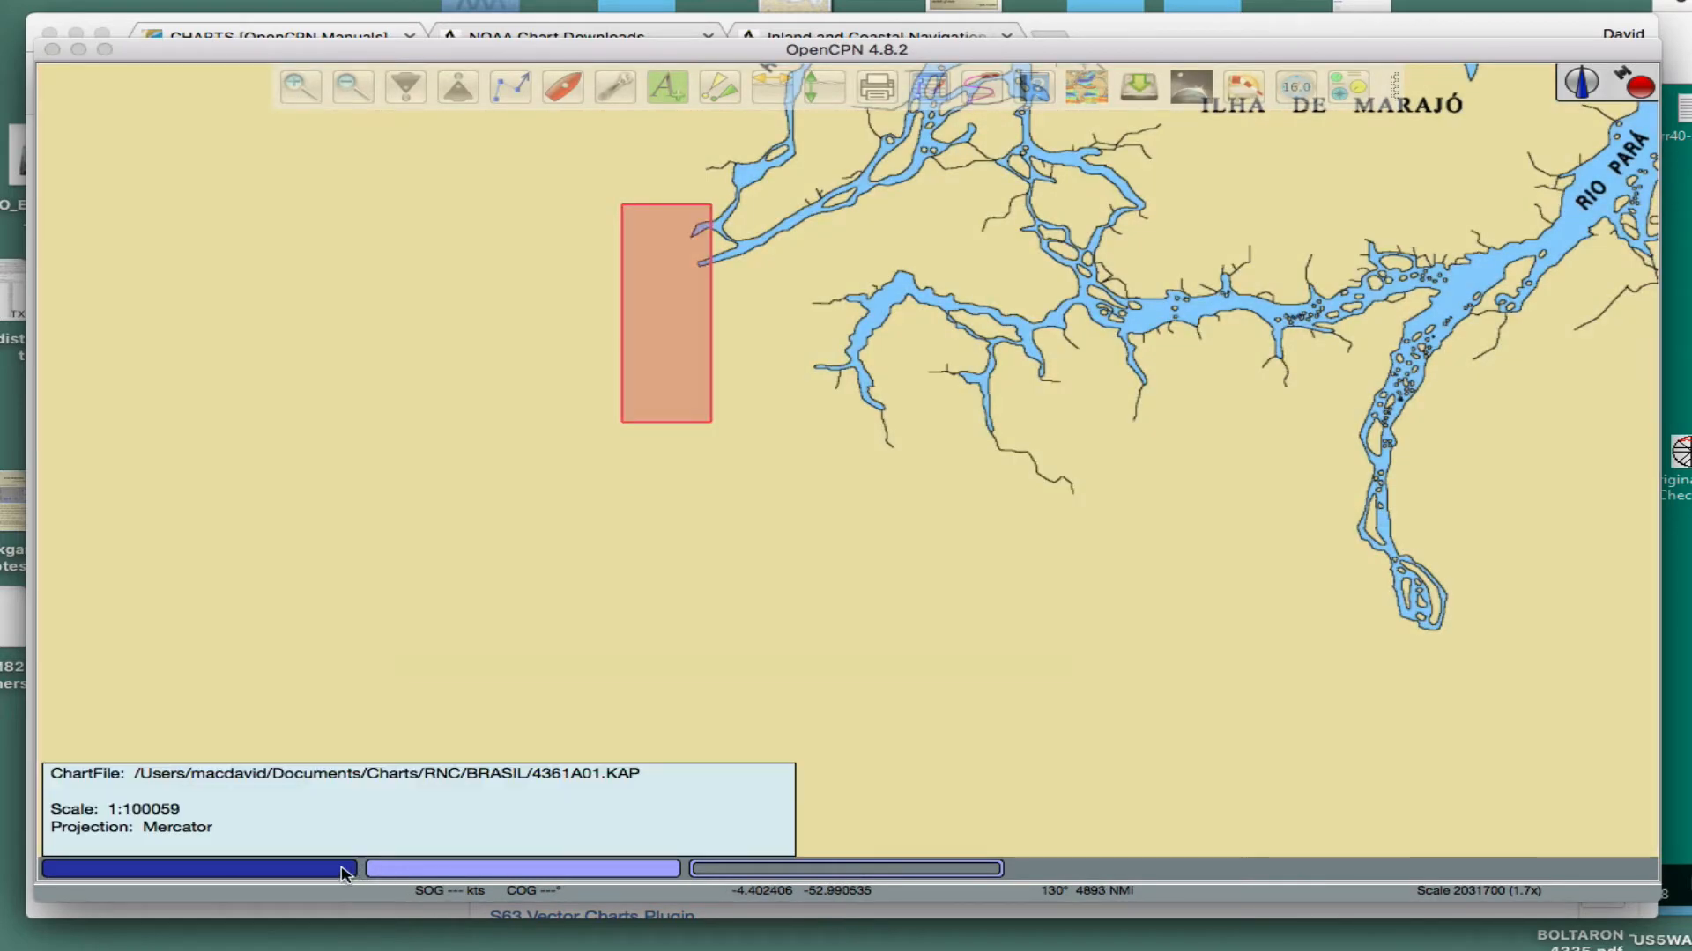
left_click(342, 872)
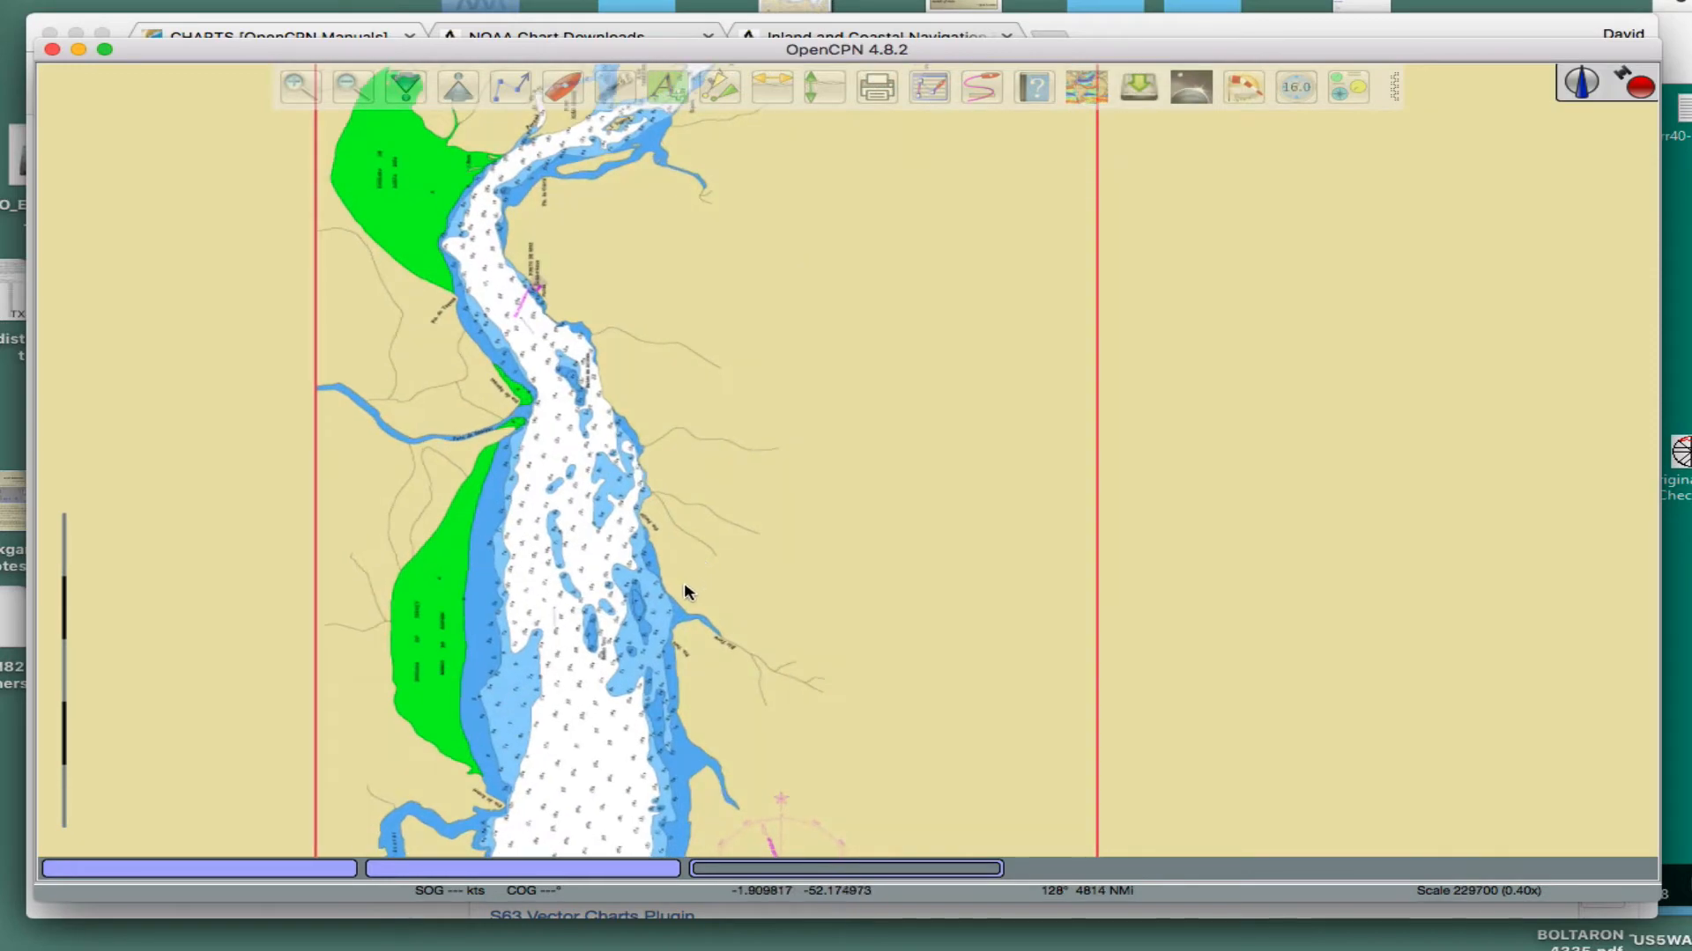
scroll(685, 589, "down", 10)
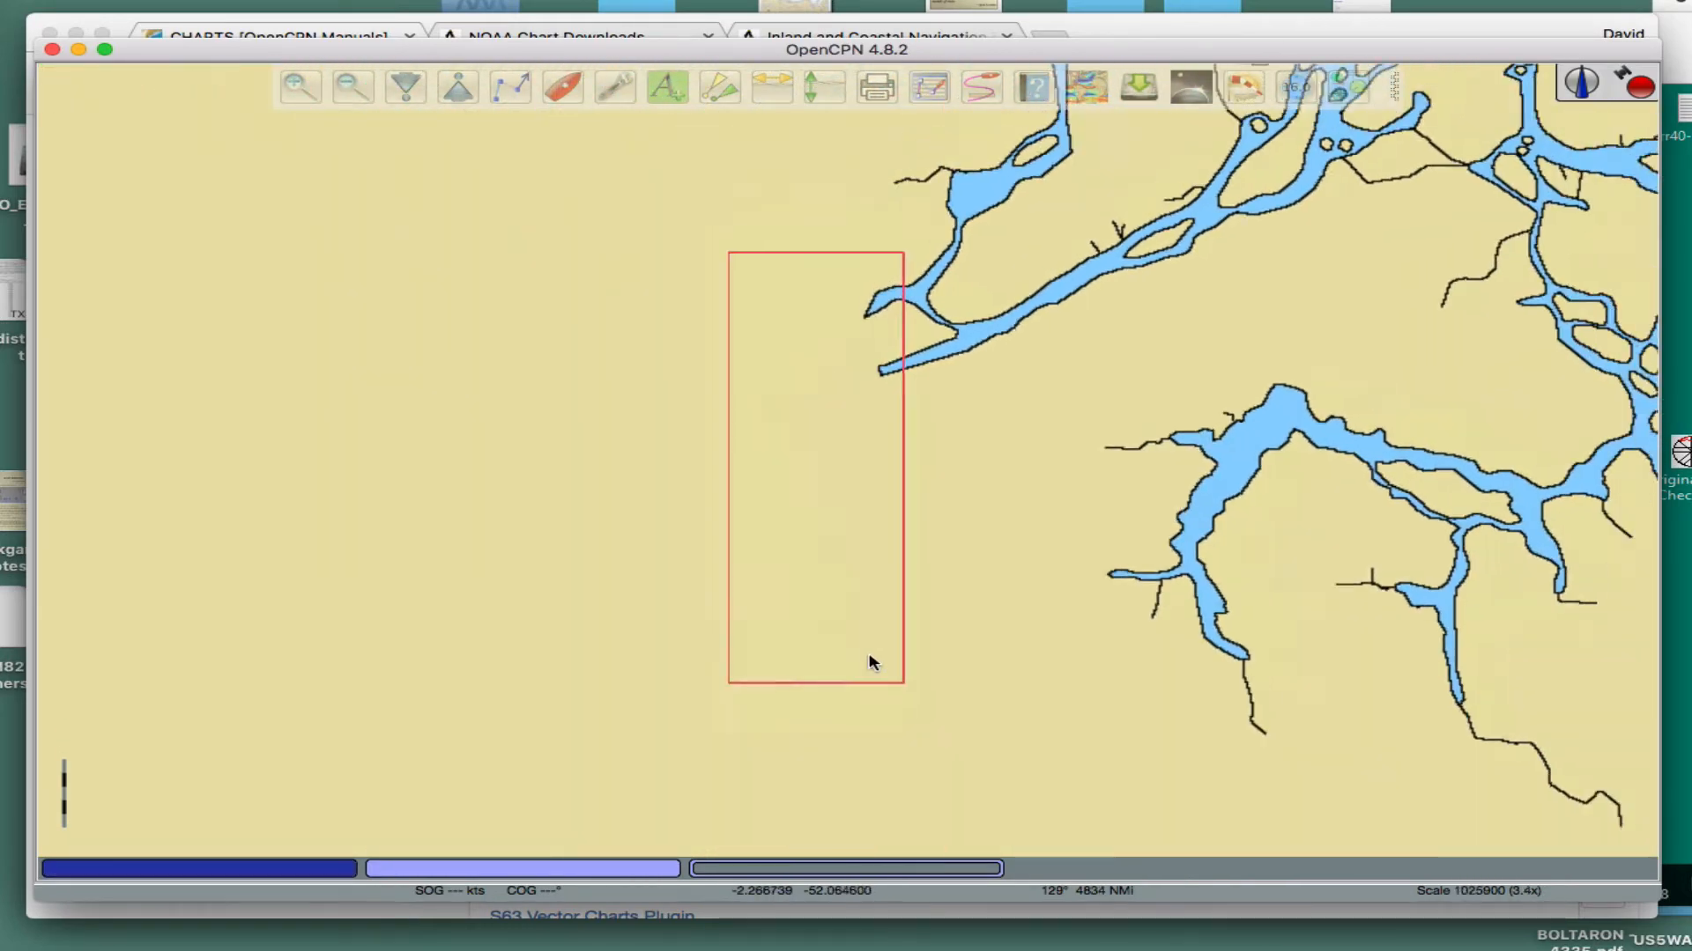
- Examine the small chart outlines along the Rio Tietê in southern Brazil at closer scale
left_click_drag(862, 687, 852, 490)
left_click_drag(865, 548, 701, 399)
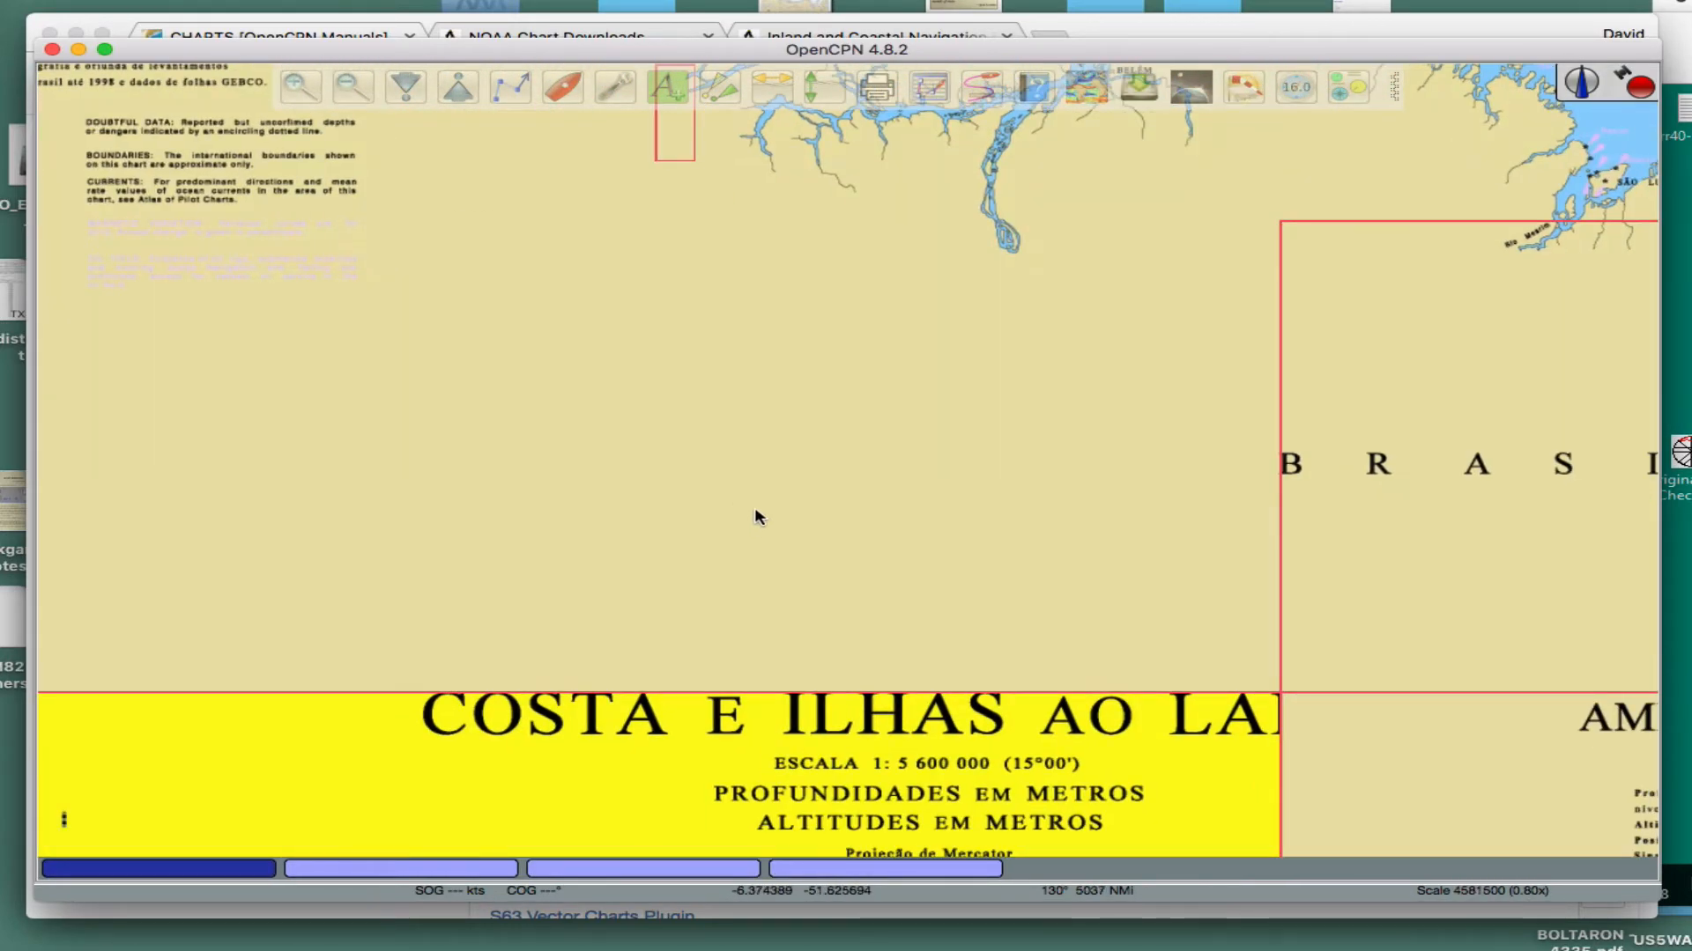
left_click_drag(745, 522, 941, 270)
left_click_drag(801, 652, 679, 212)
scroll(694, 456, "down", 3)
left_click_drag(703, 467, 656, 220)
scroll(821, 569, "up", 8)
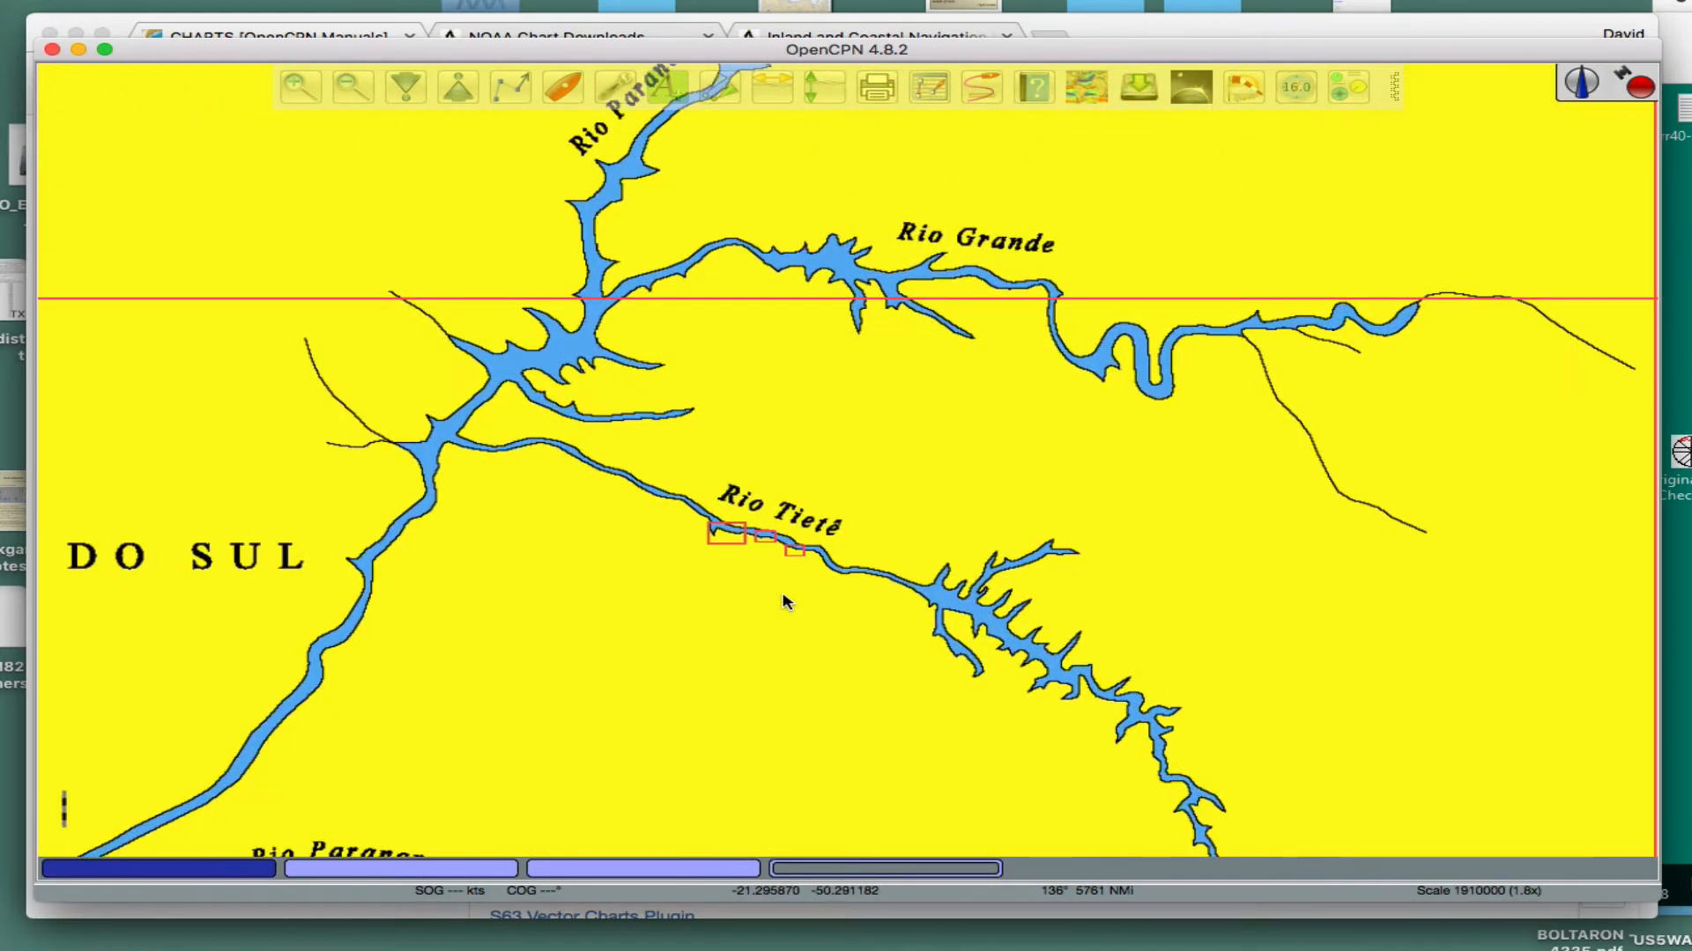
left_click_drag(772, 610, 774, 548)
scroll(759, 559, "up", 8)
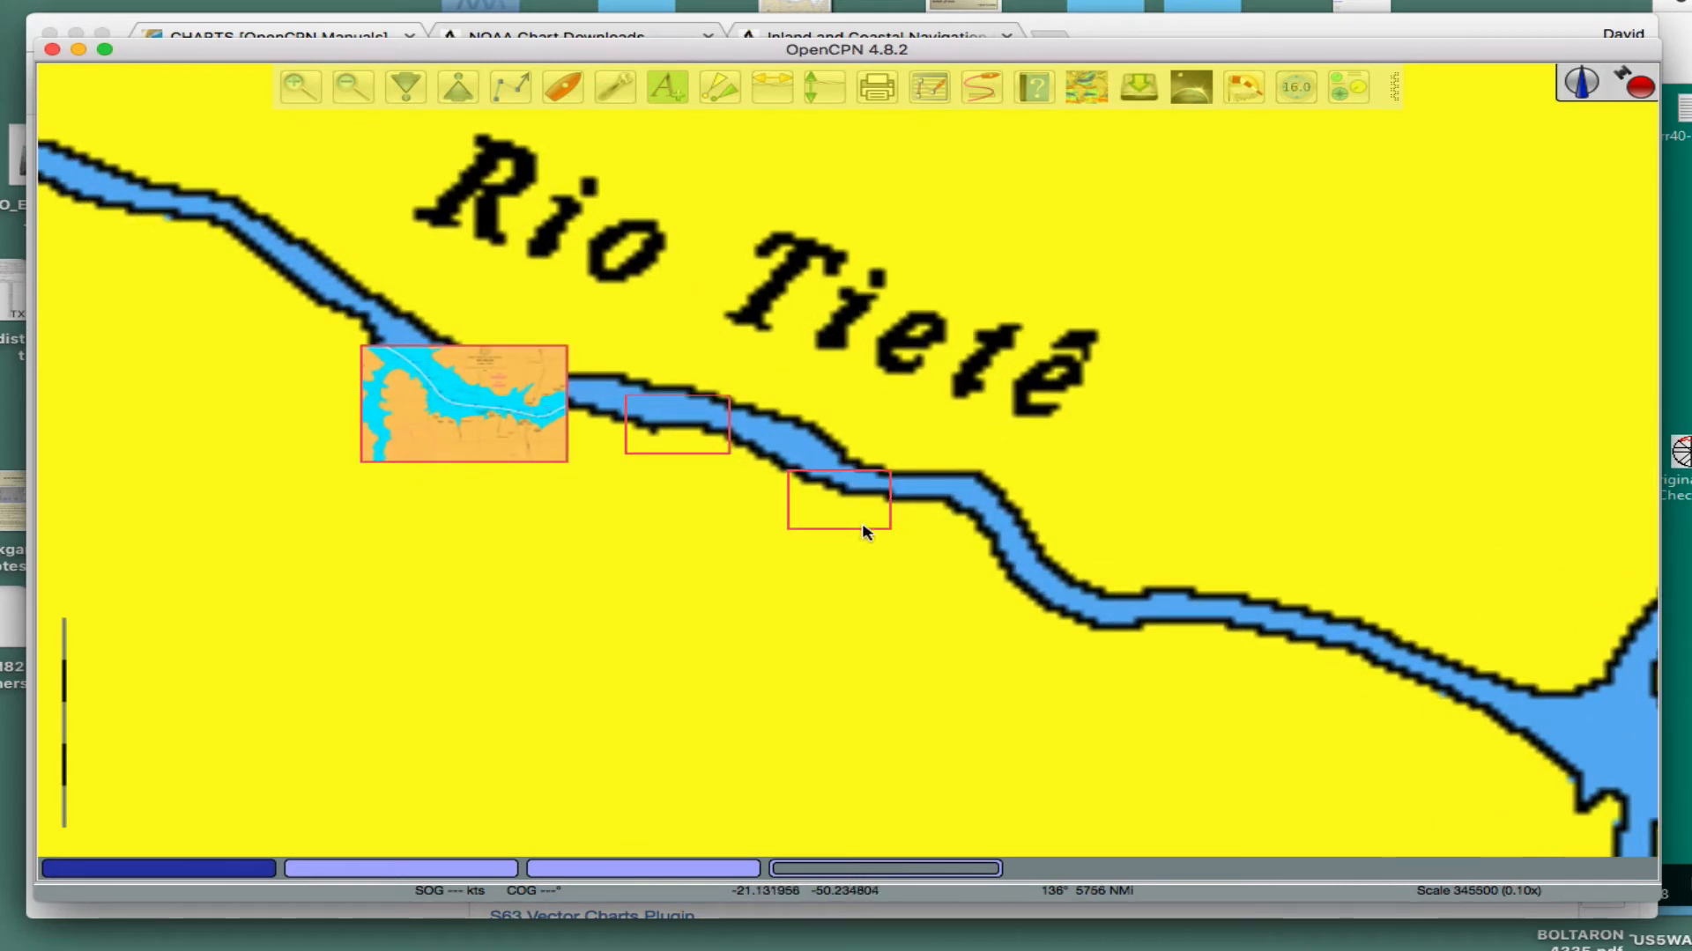
left_click_drag(593, 674, 827, 400)
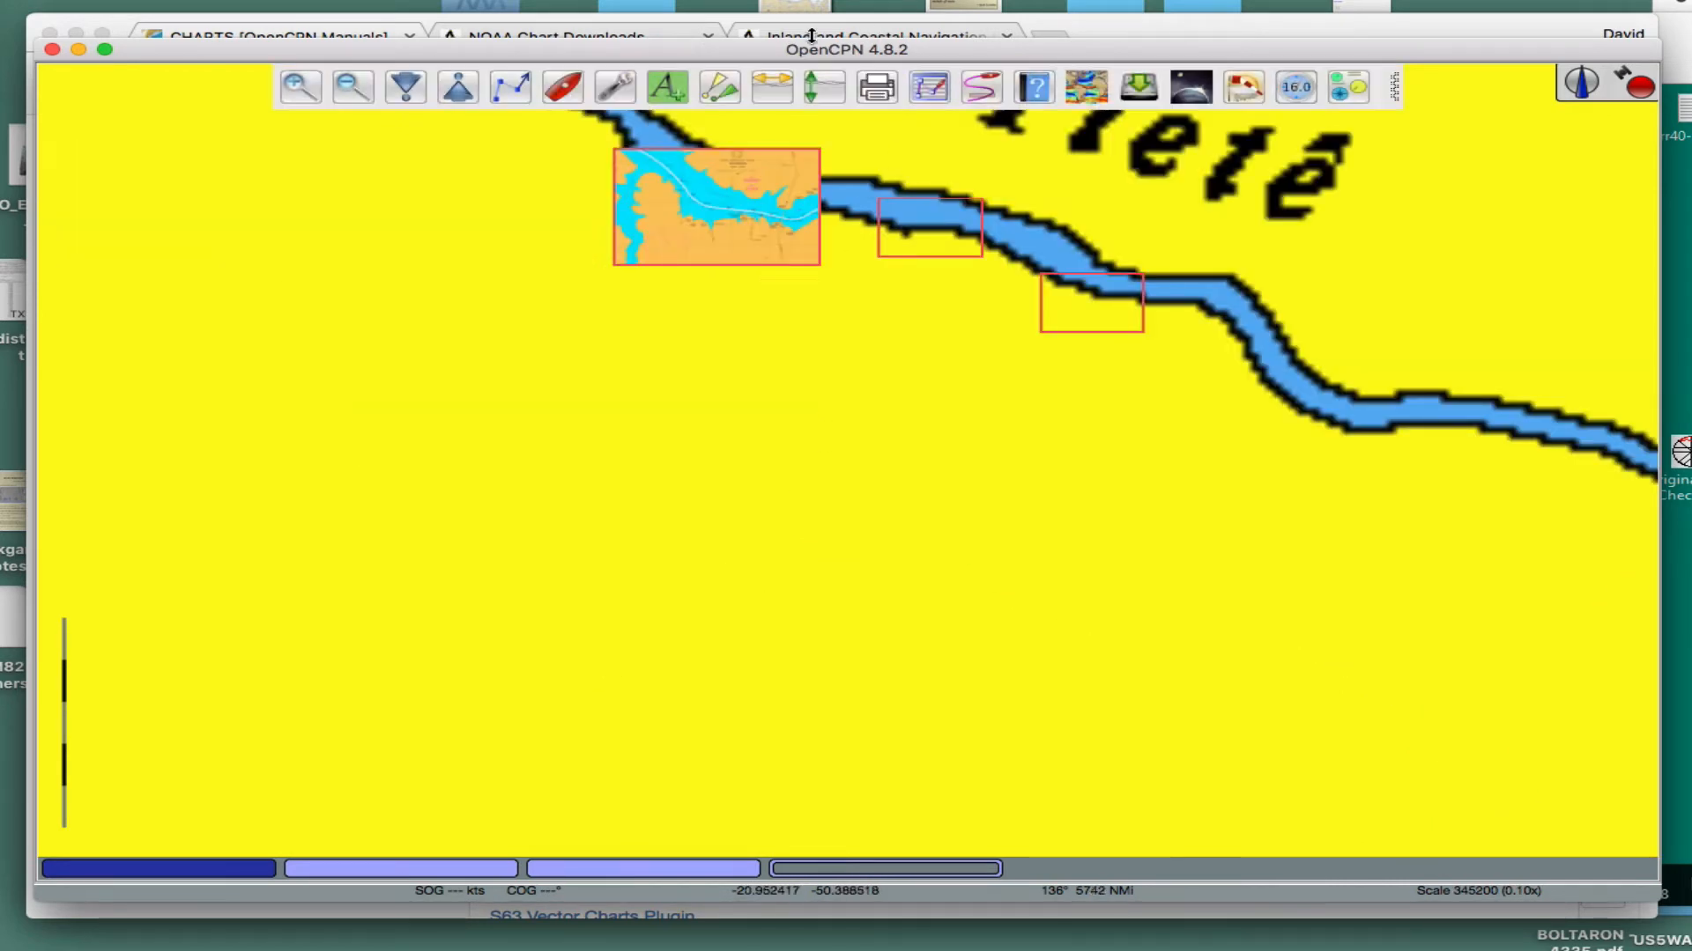
- Show the local files of the Brasil RNC Charts catalog from the chart downloader in the options
left_click(617, 87)
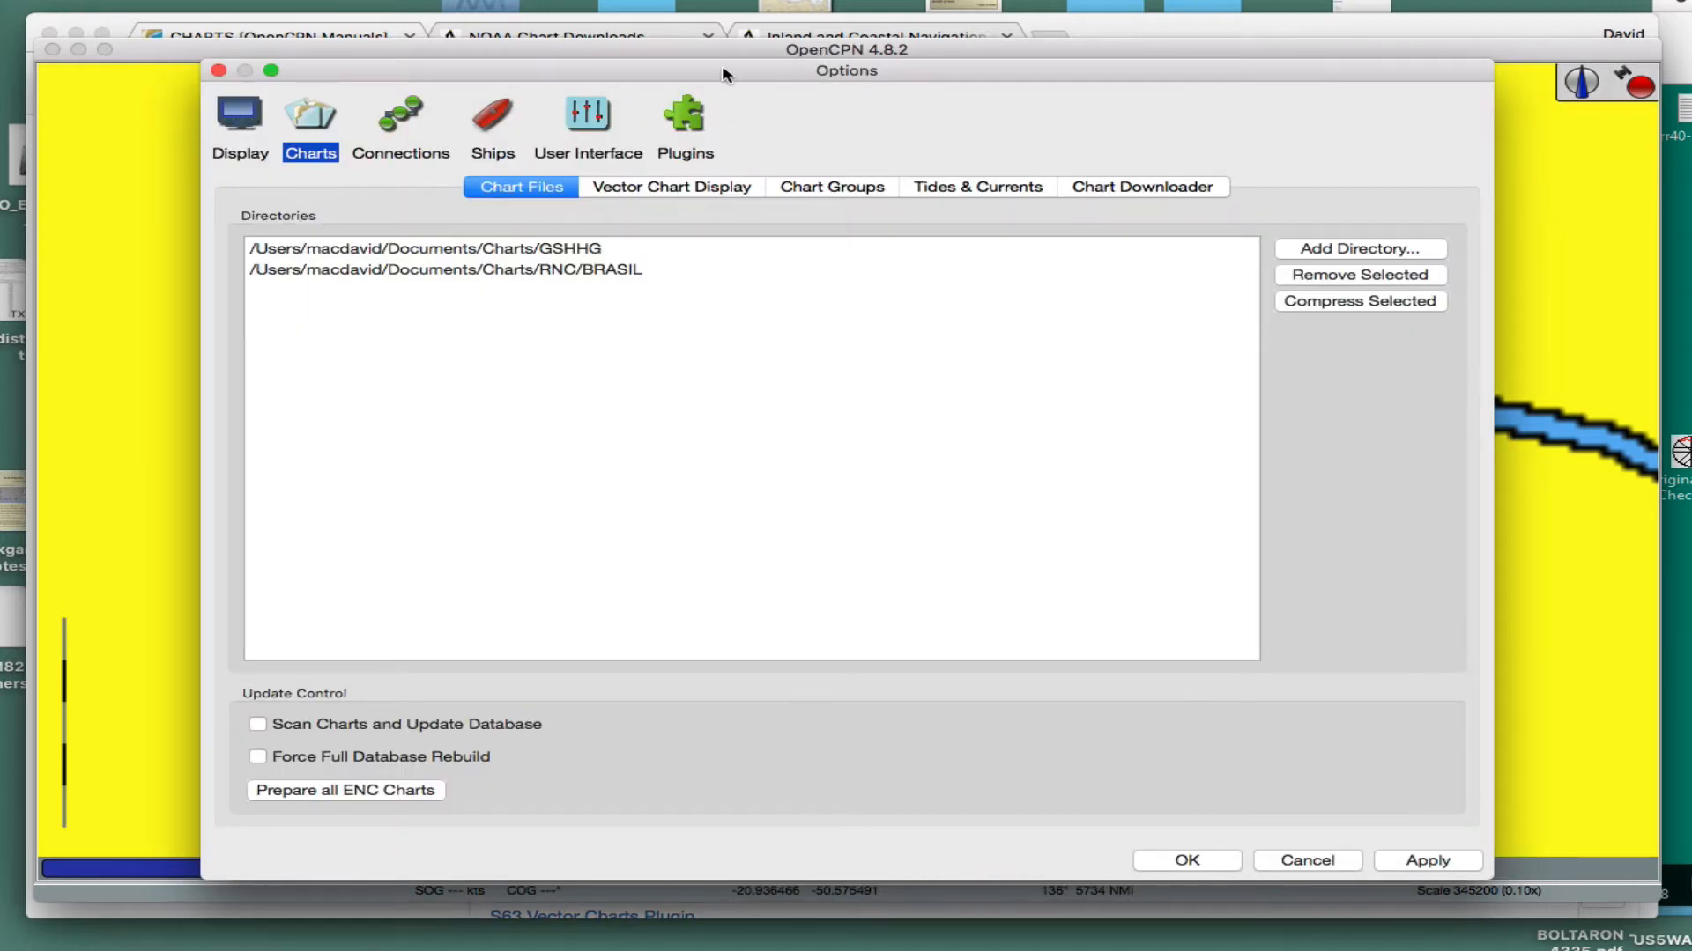
left_click_drag(722, 74, 731, 78)
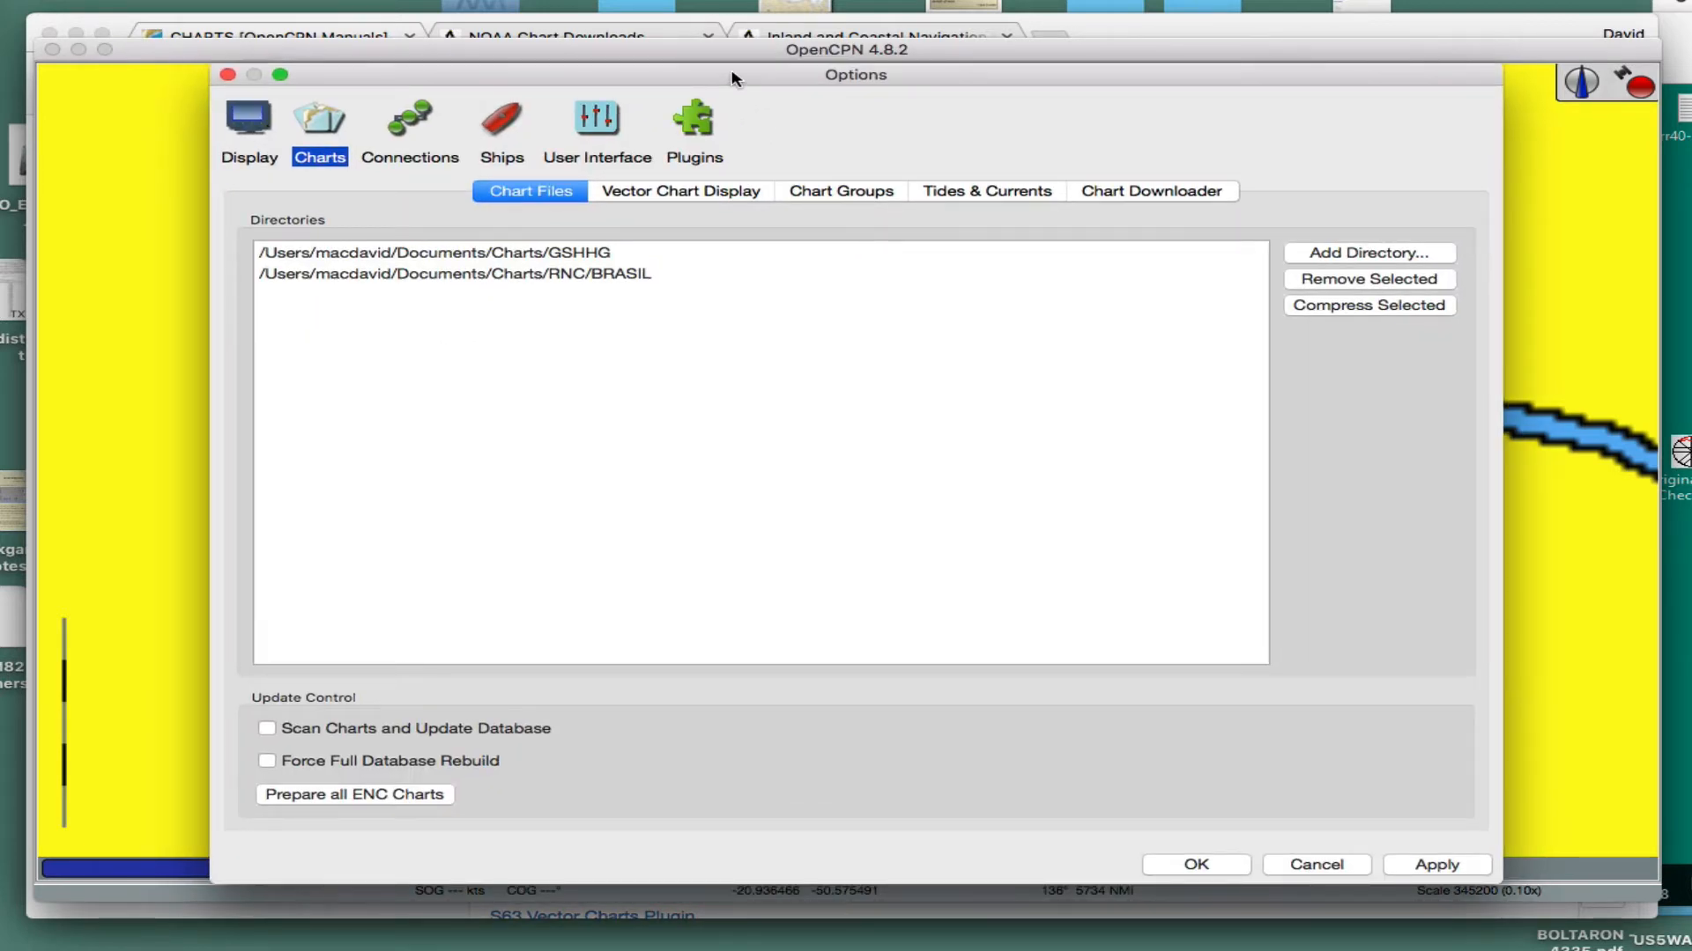
left_click_drag(732, 78, 768, 48)
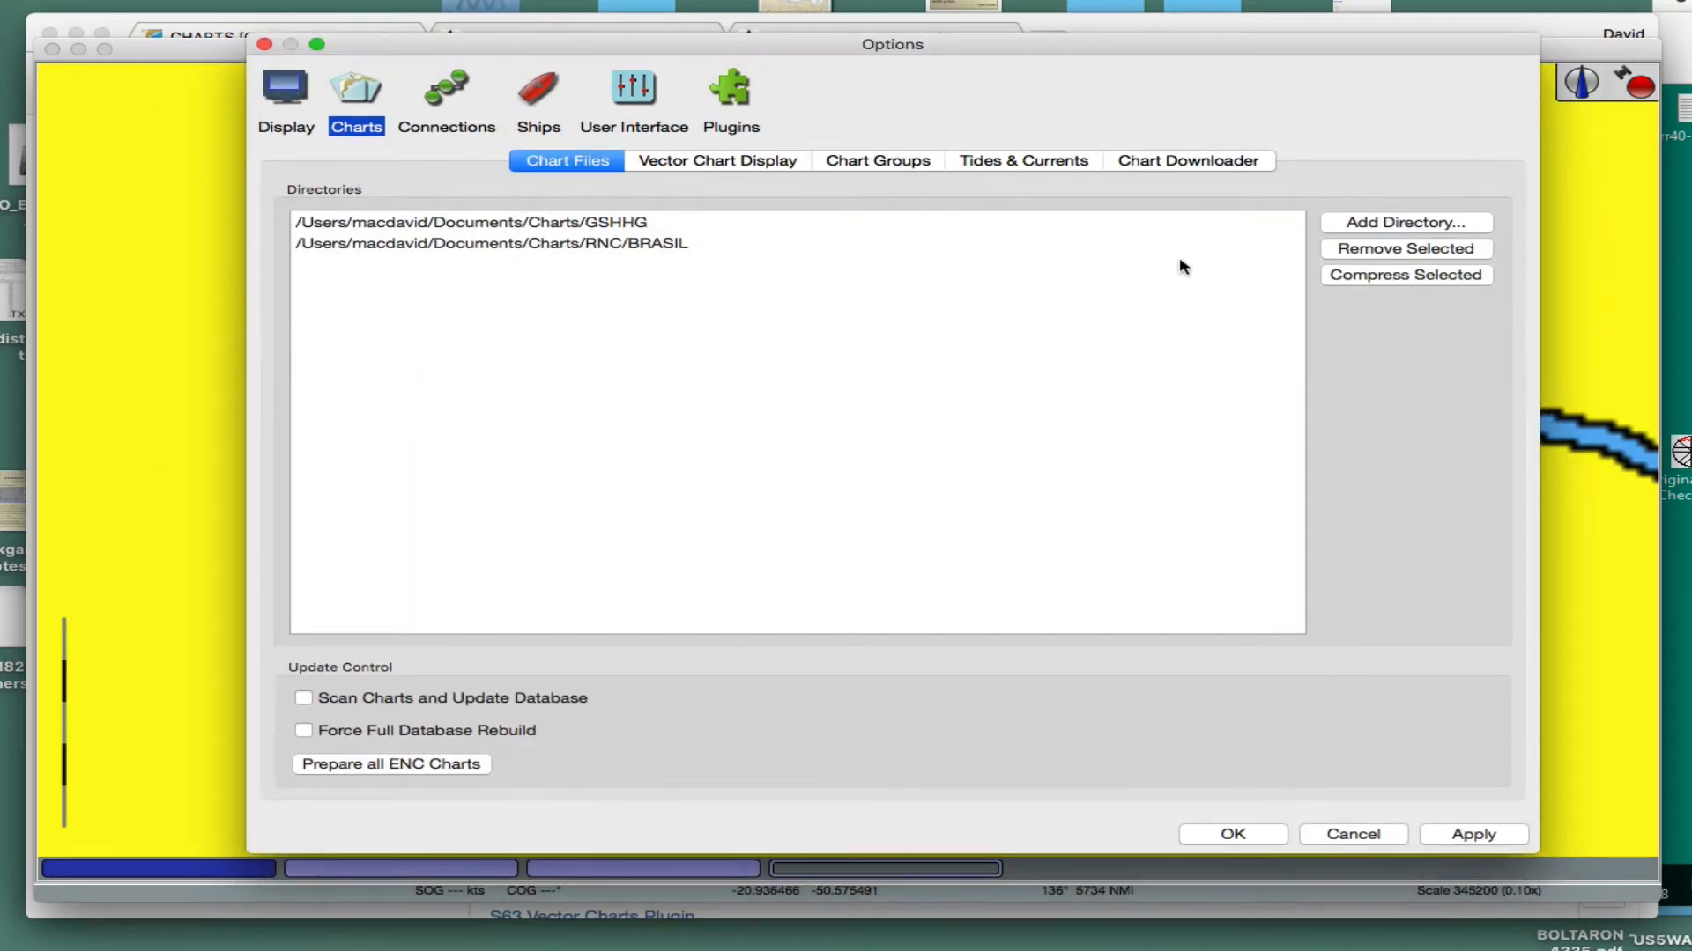
left_click(1187, 161)
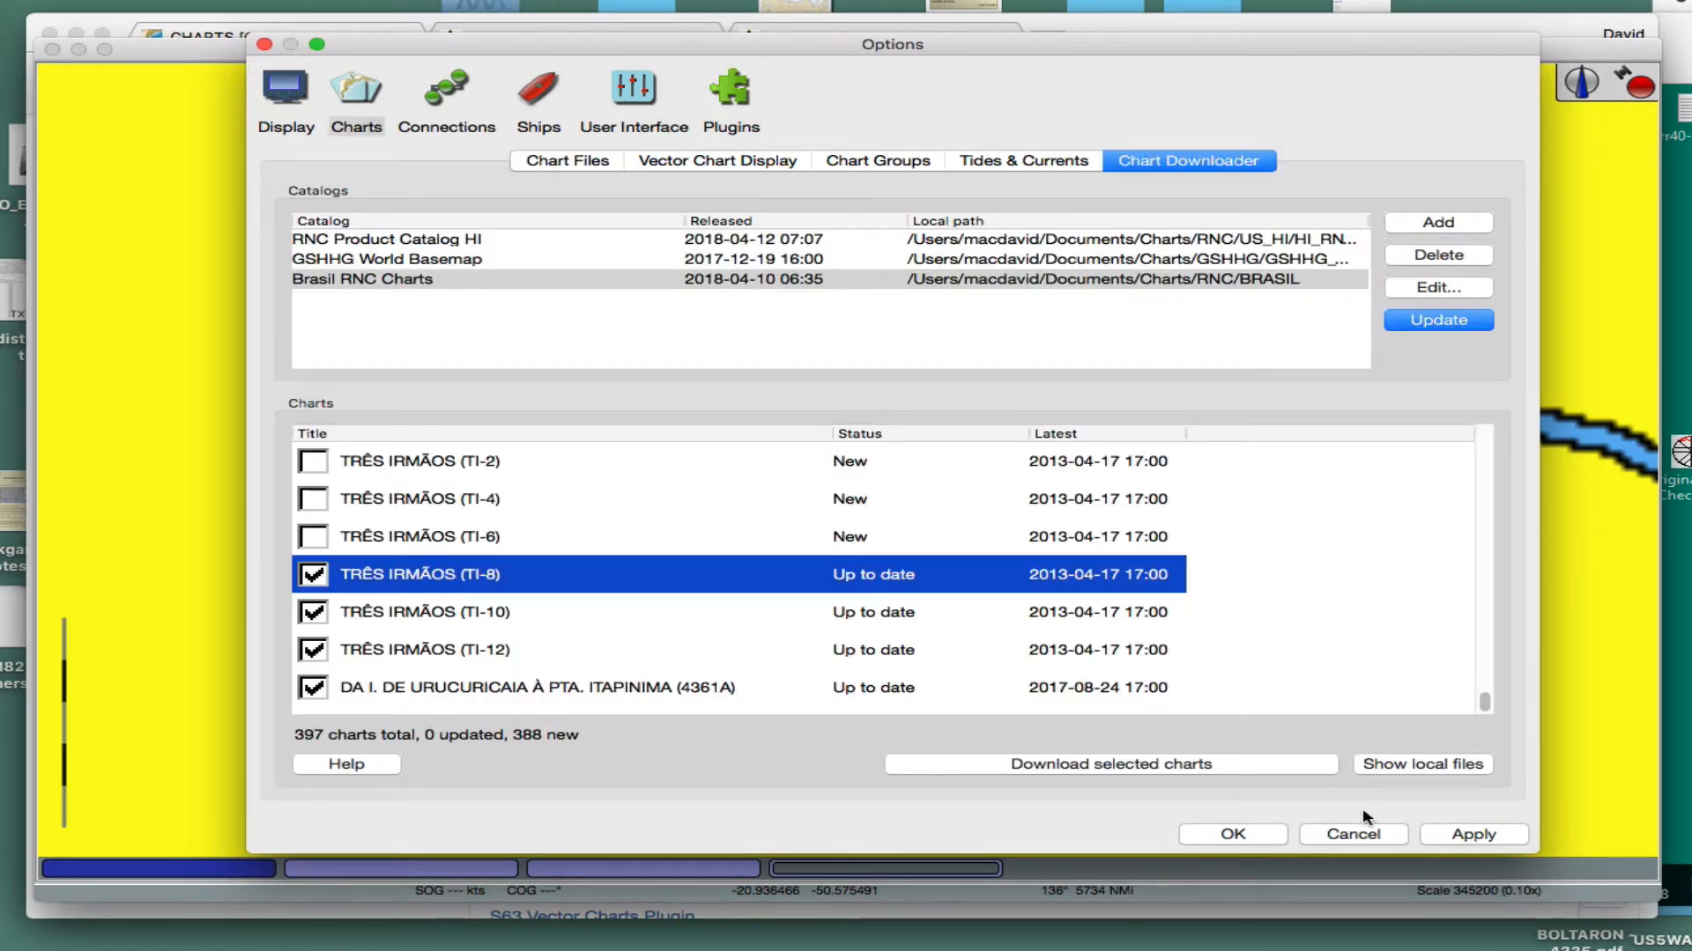
left_click(1434, 773)
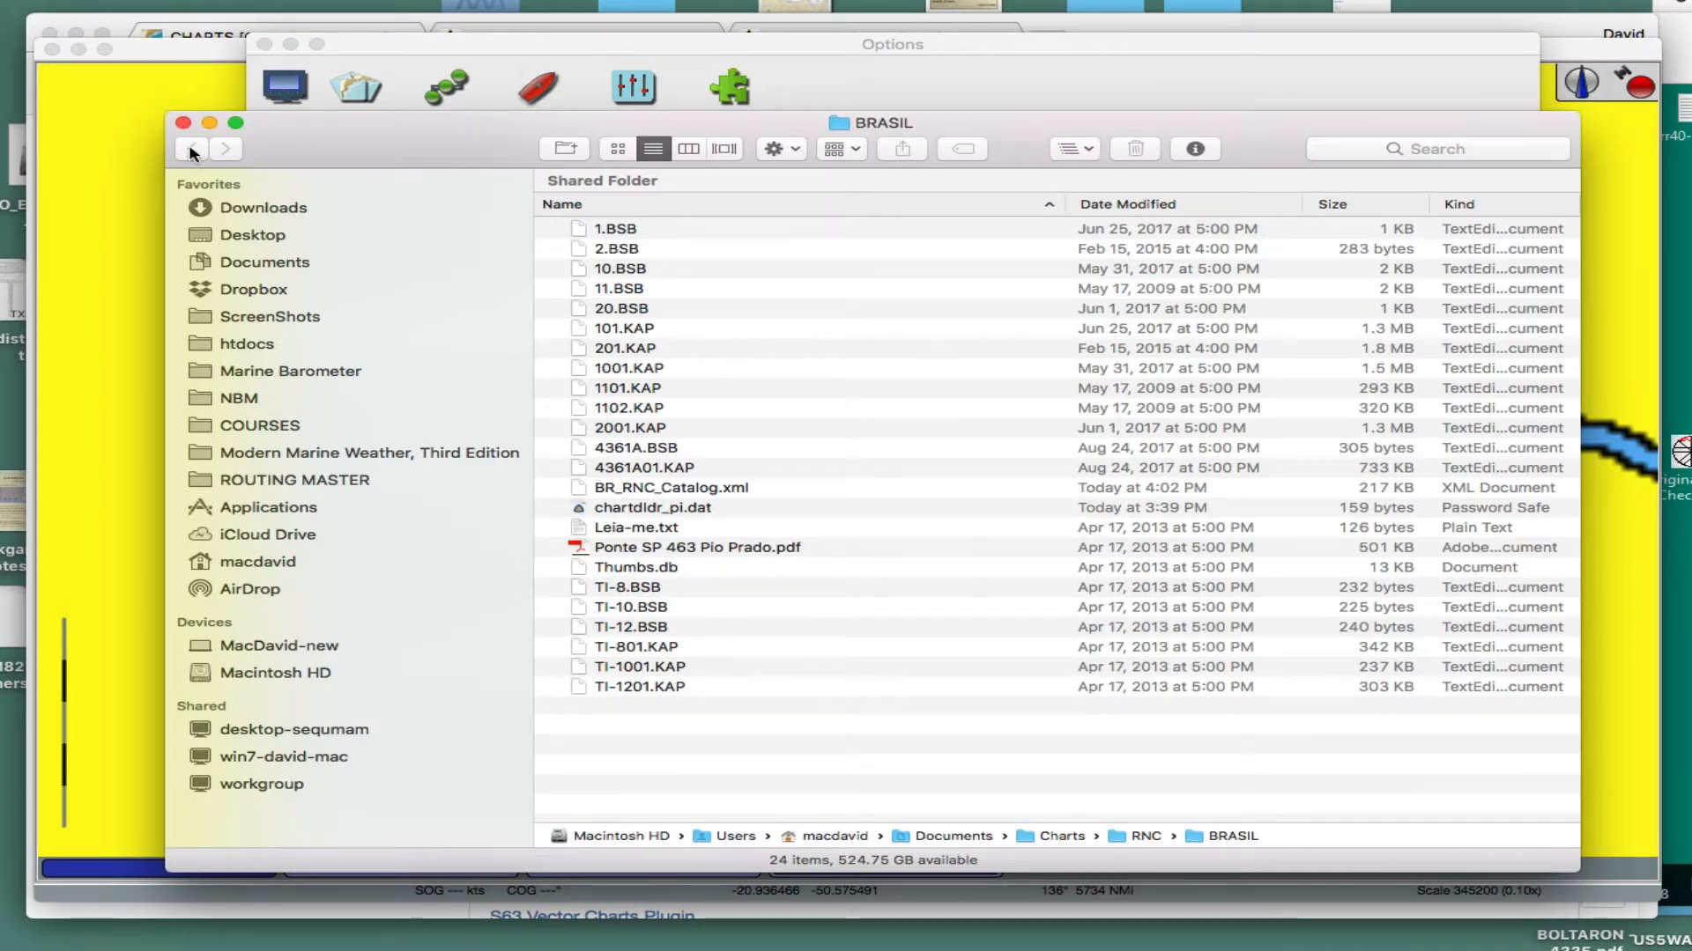
- Go up to the RNC folder, collapse US_HI and expand BRASIL to review its files
double_click(1147, 837)
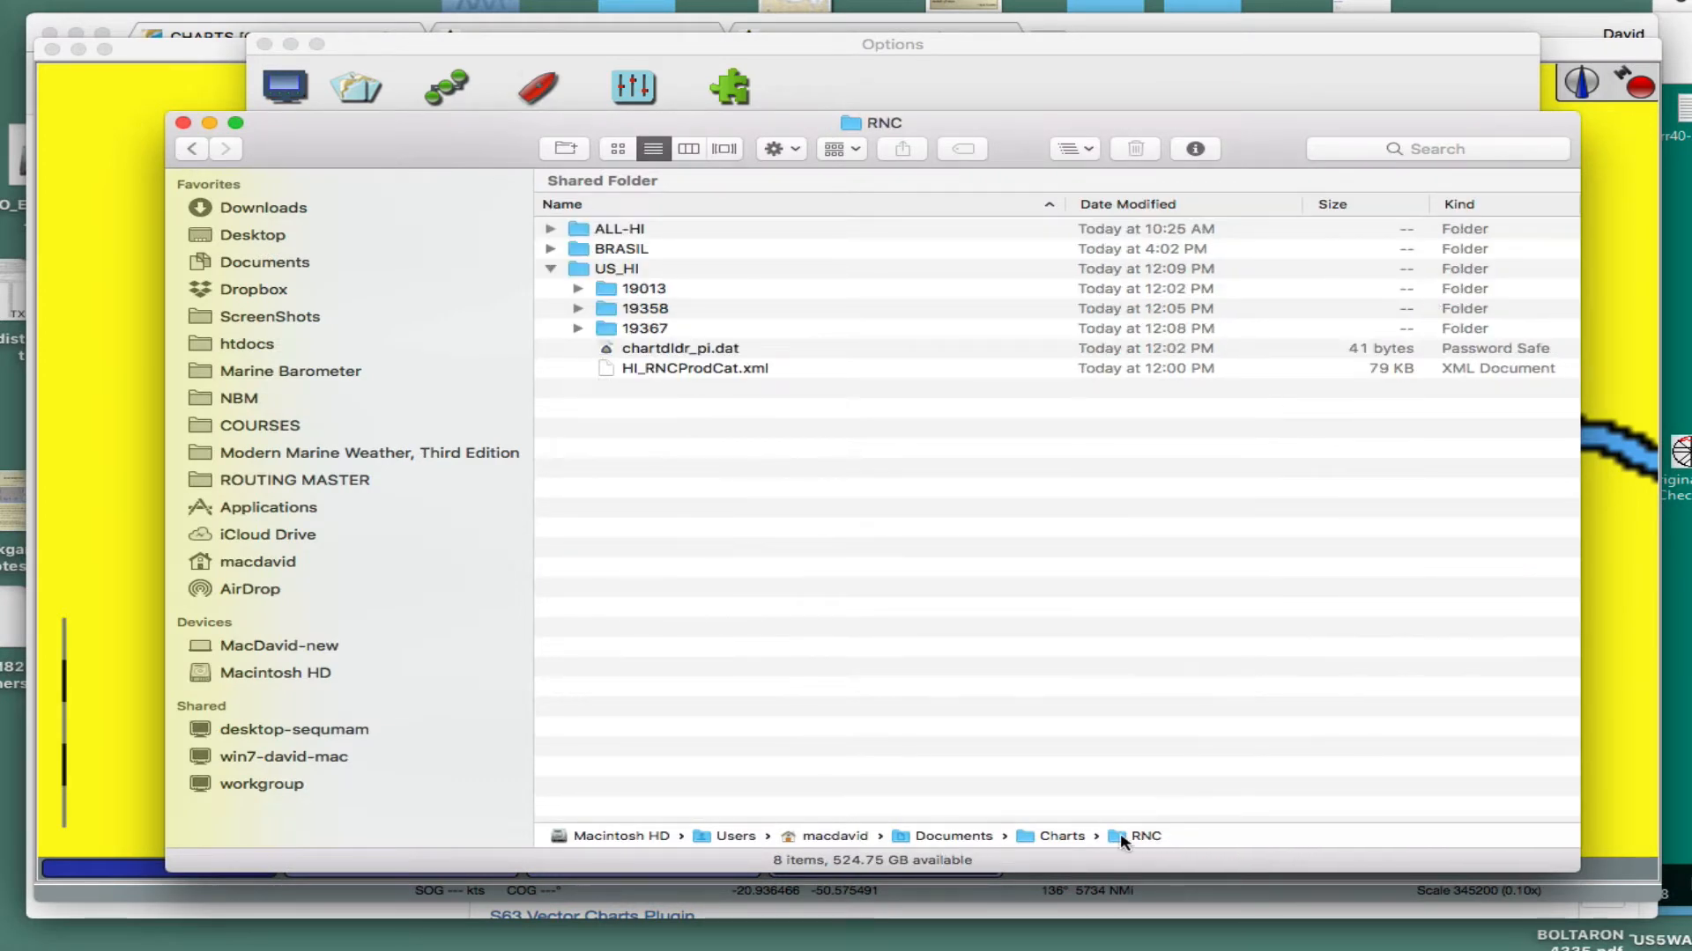
left_click(552, 269)
left_click(548, 251)
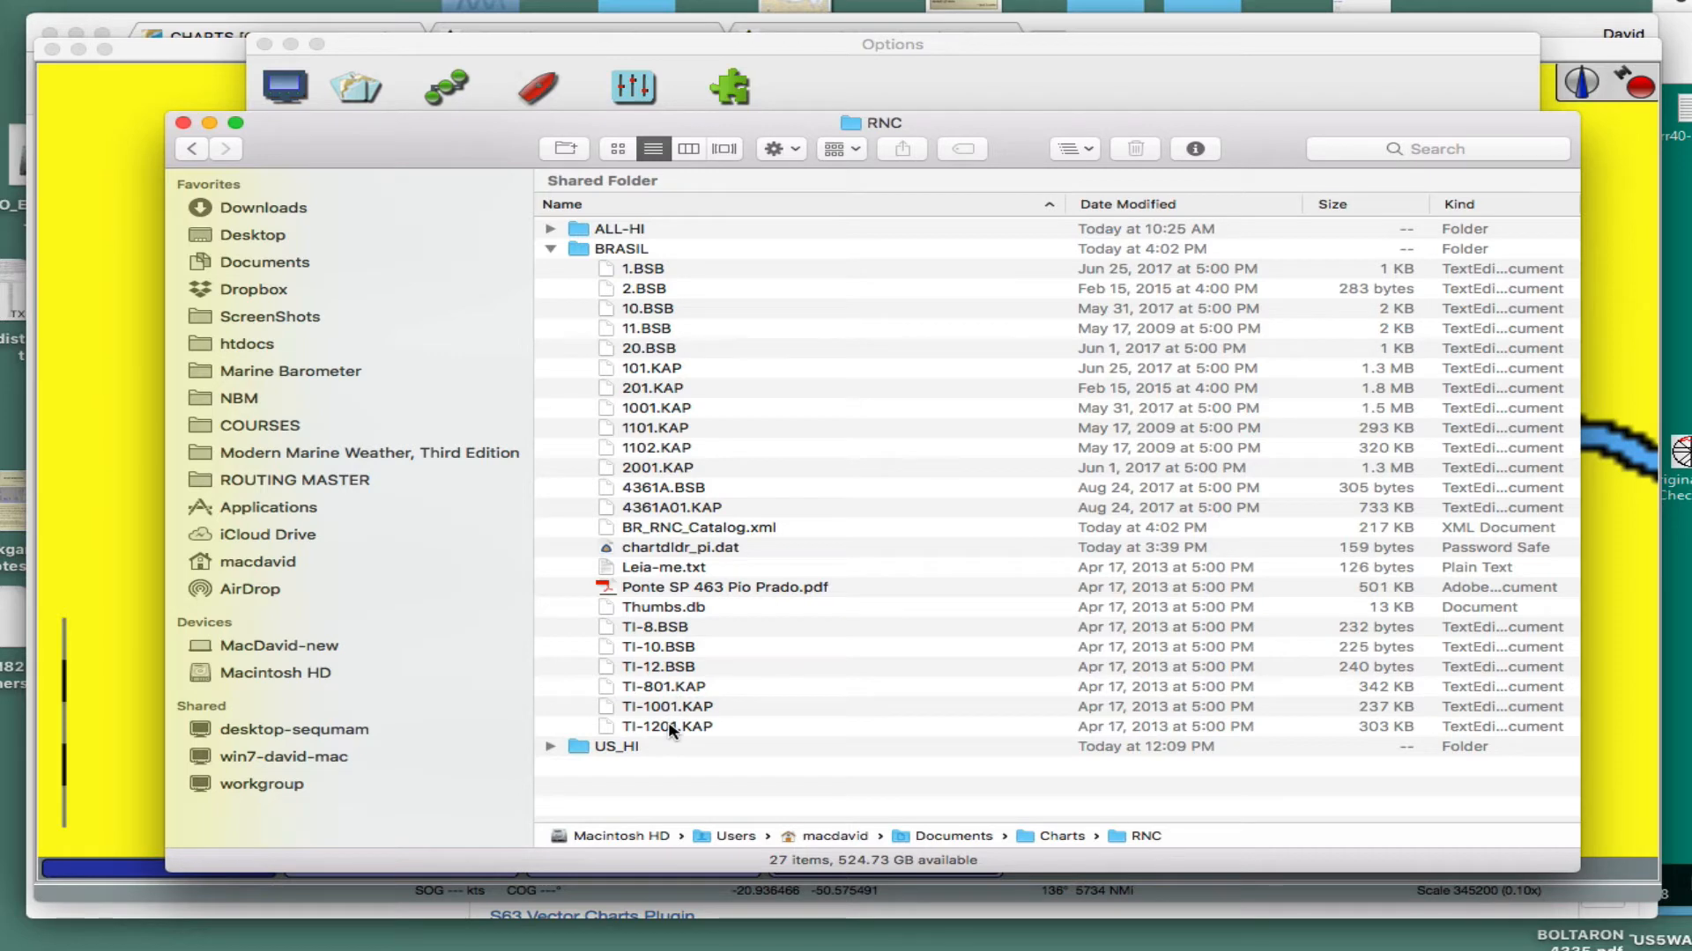
- View Ponte SP 463 Pio Prado.pdf from the BRASIL folder and close it
left_click(654, 588)
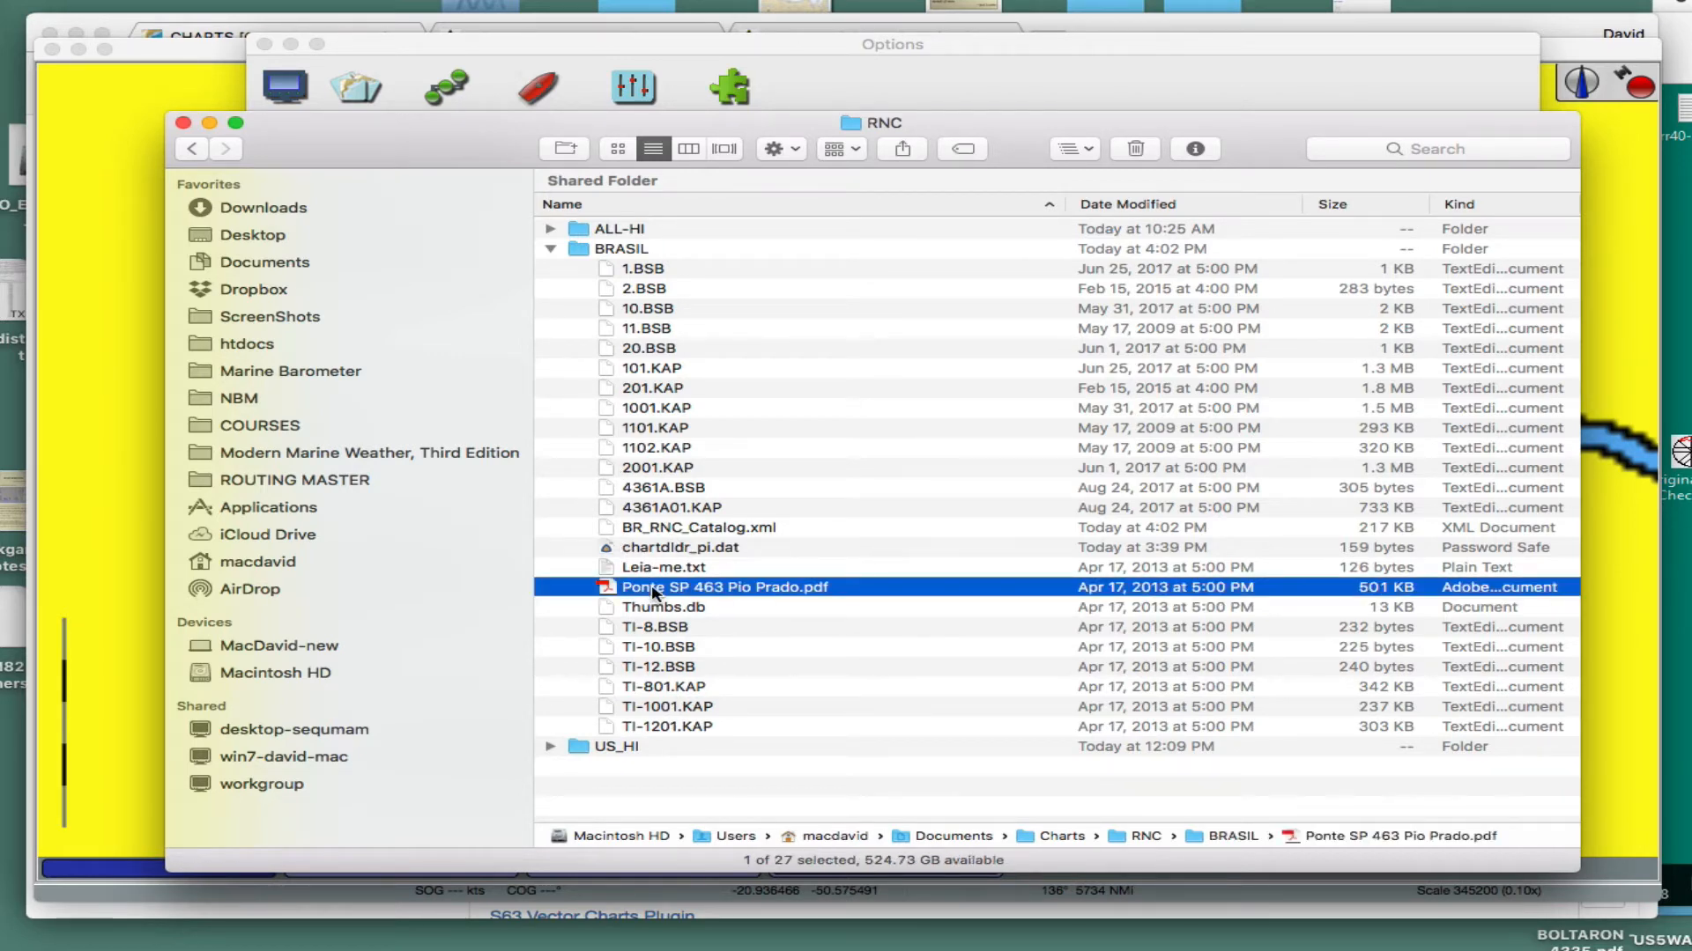
double_click(654, 589)
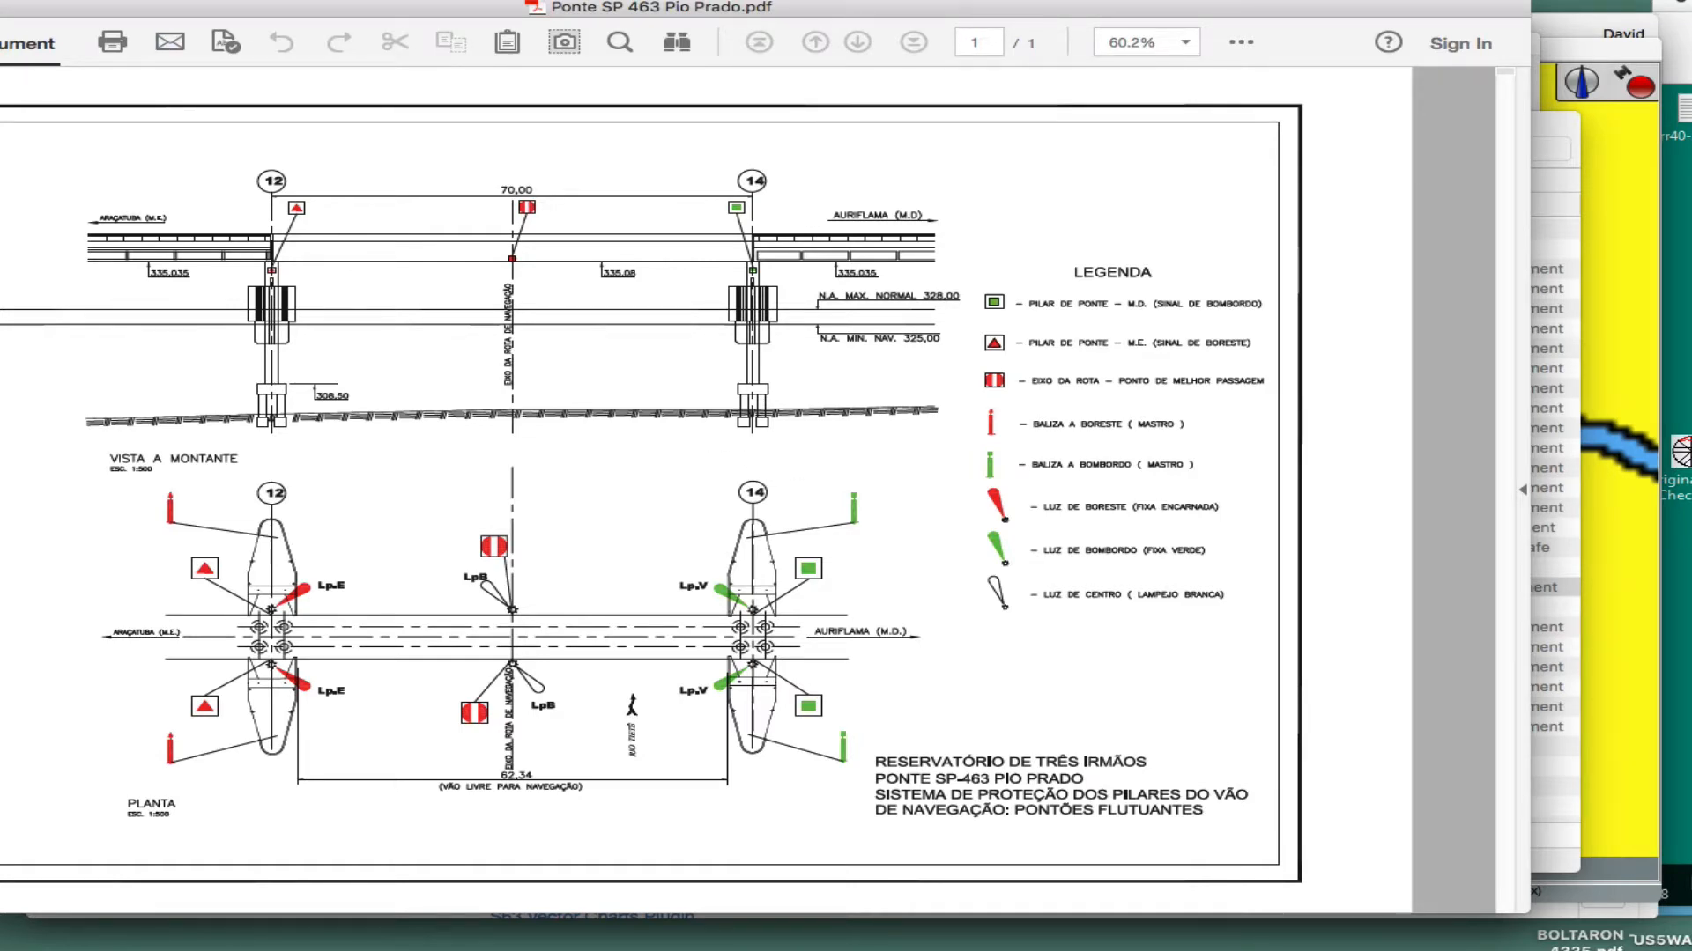
key("super+w")
- Read Leia-me.txt from the BRASIL folder, and close it together with the RNC folder window
left_click(680, 568)
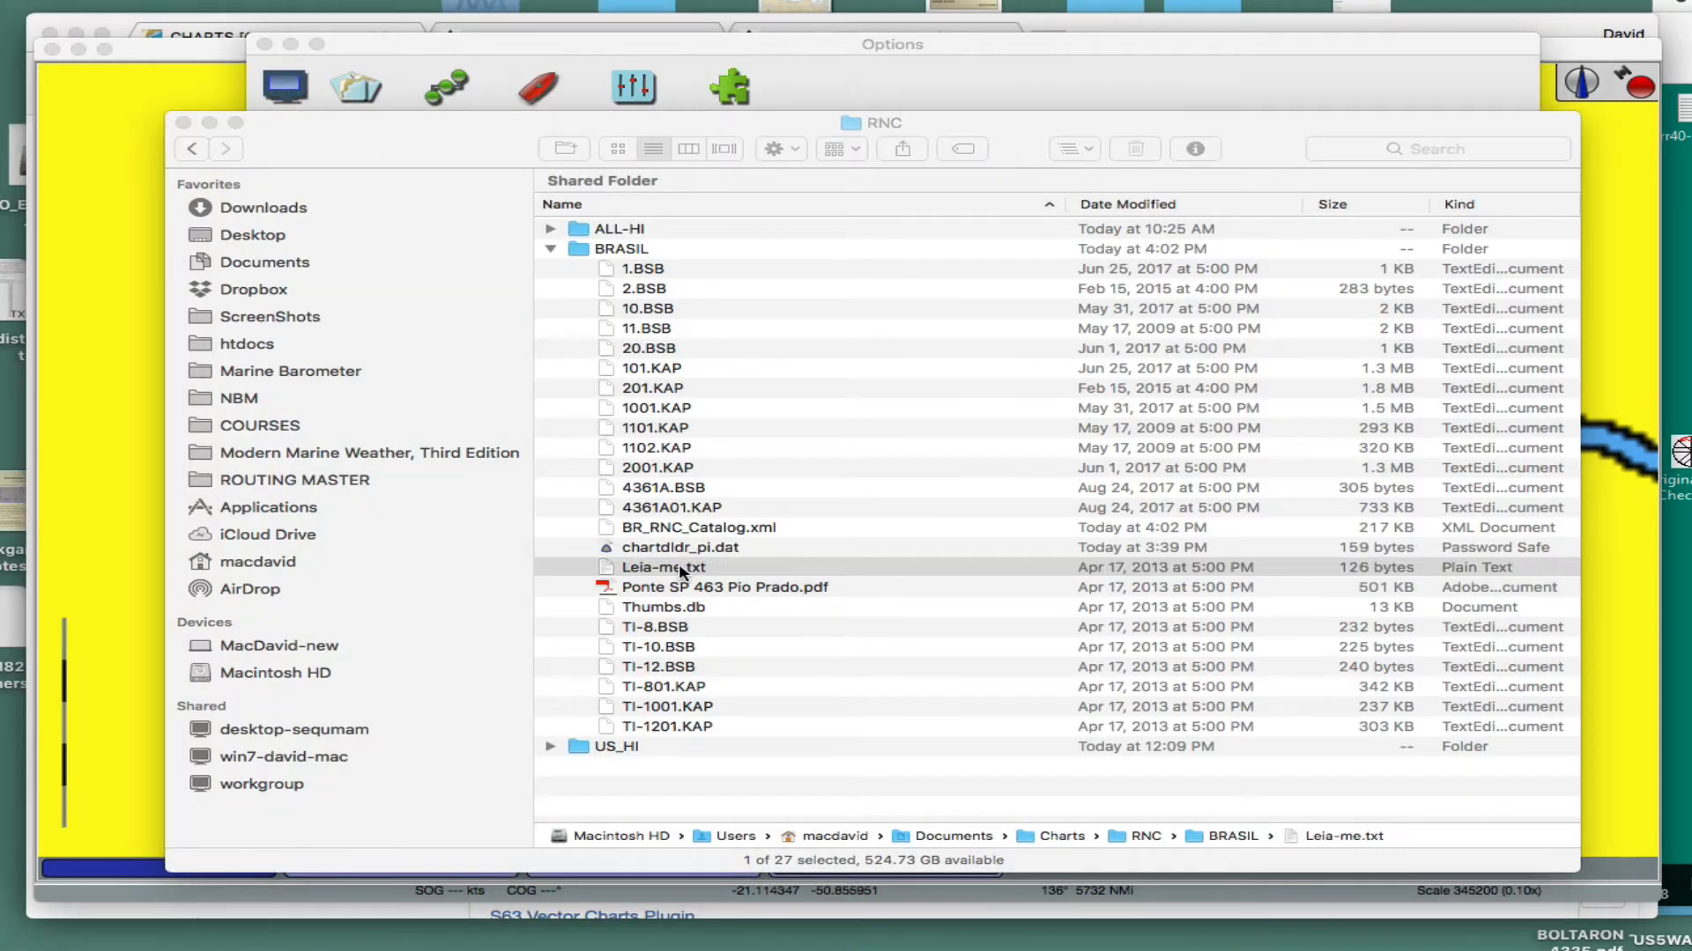
double_click(680, 571)
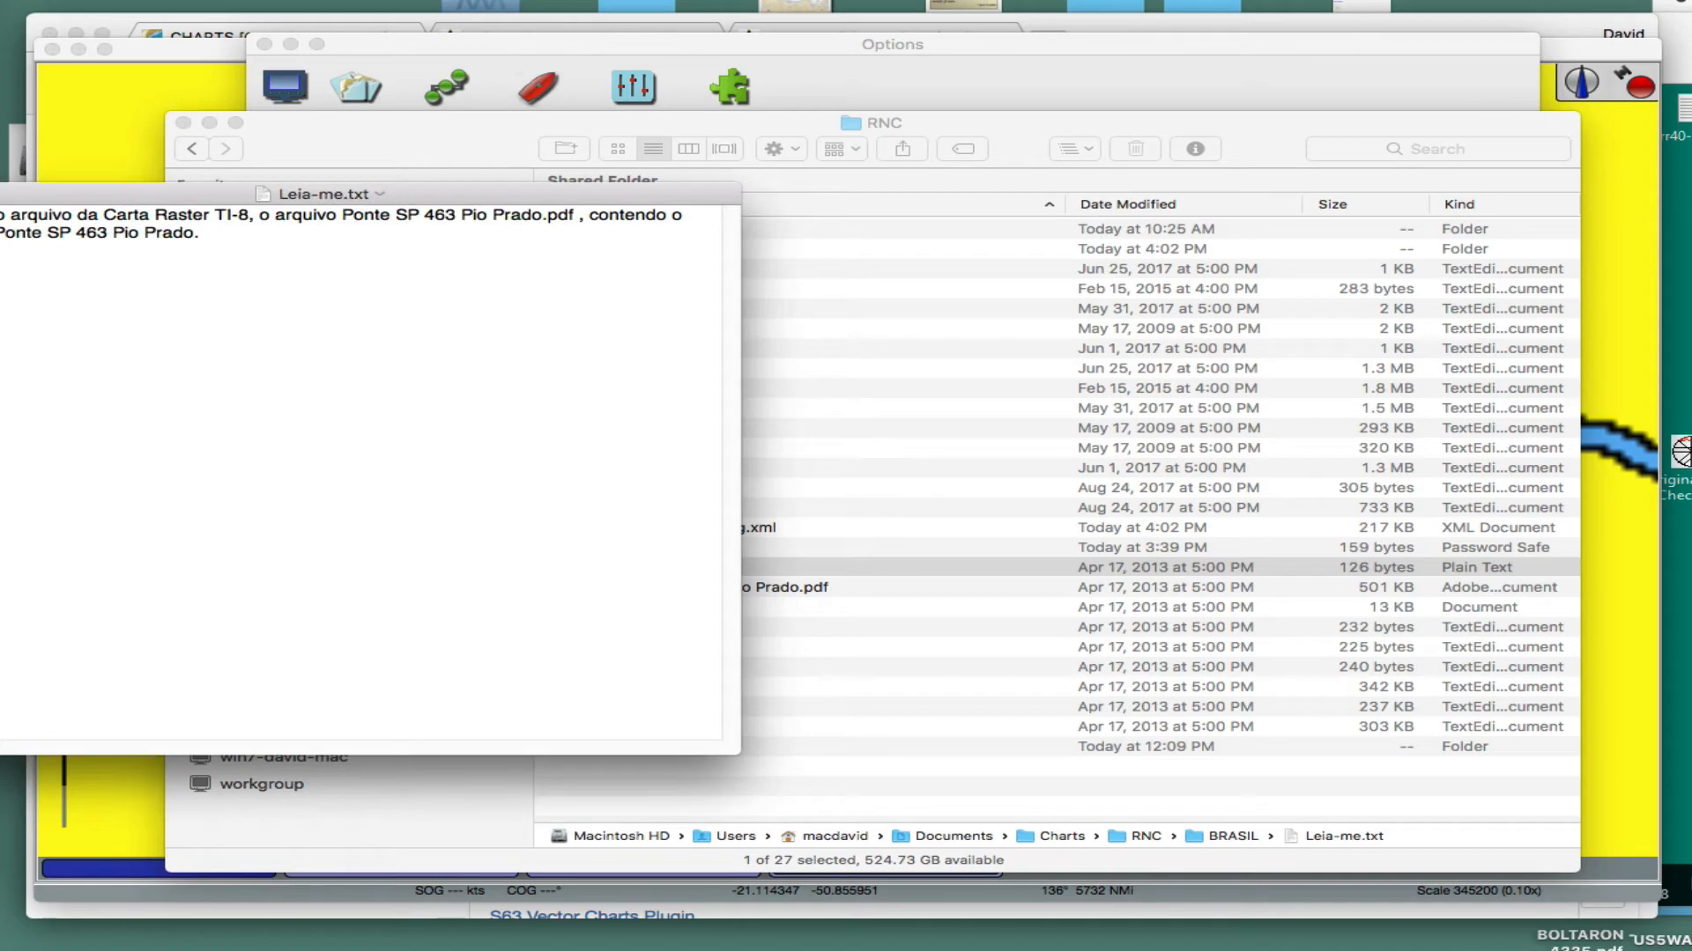
key("super+w")
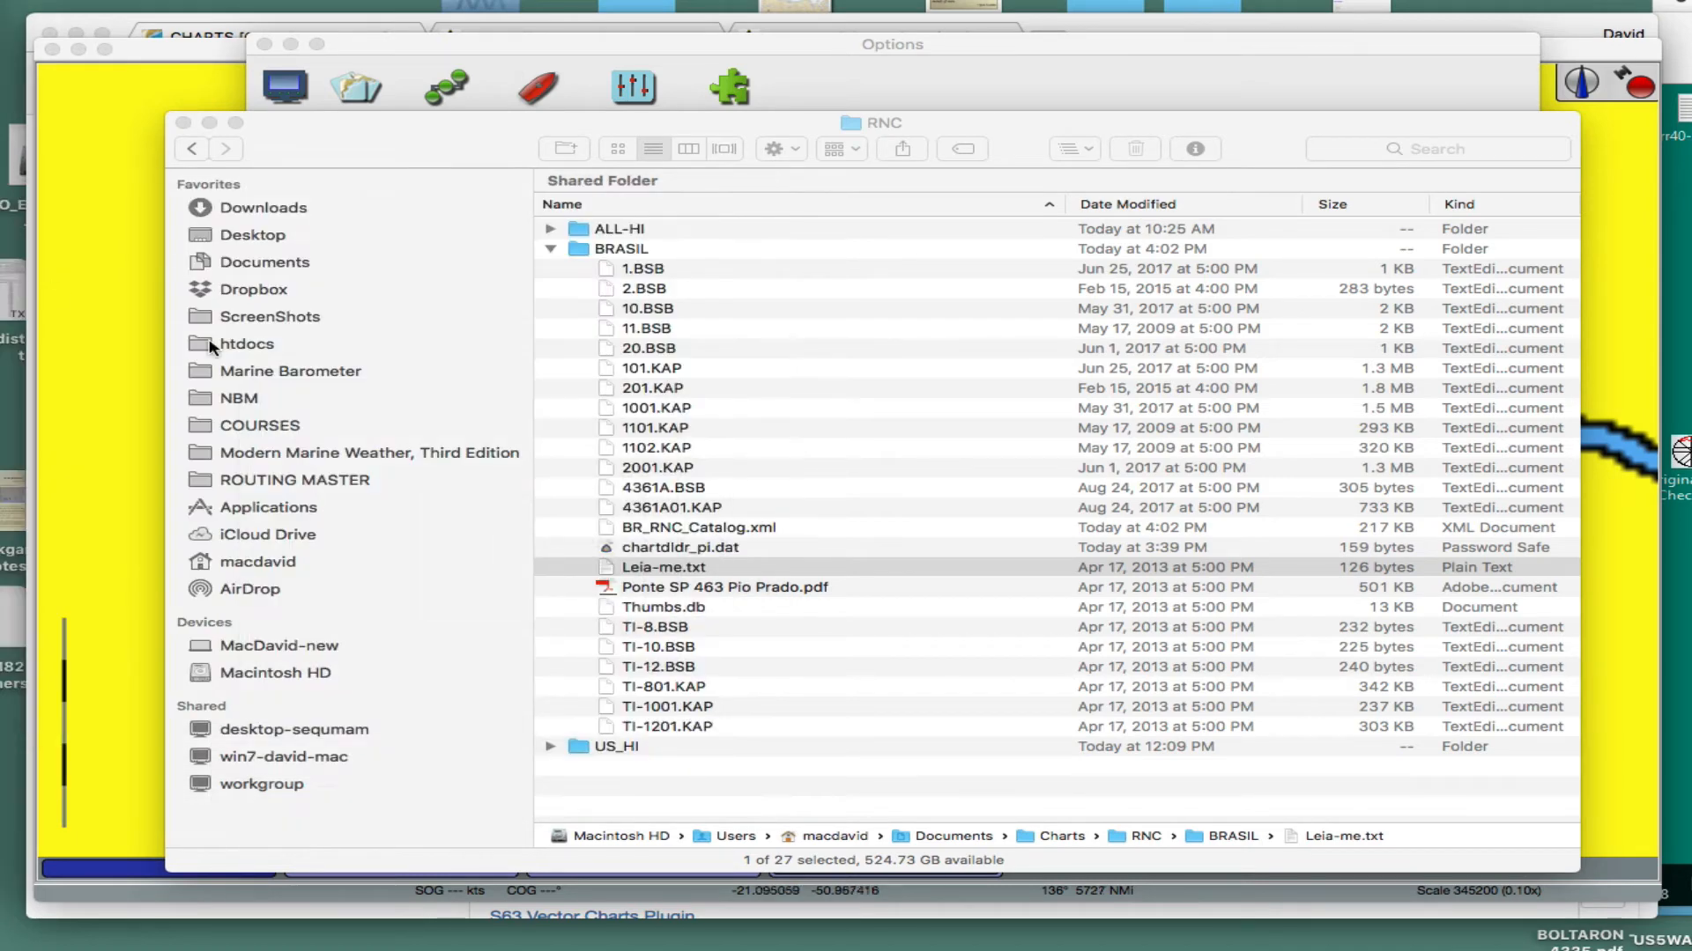
left_click(550, 249)
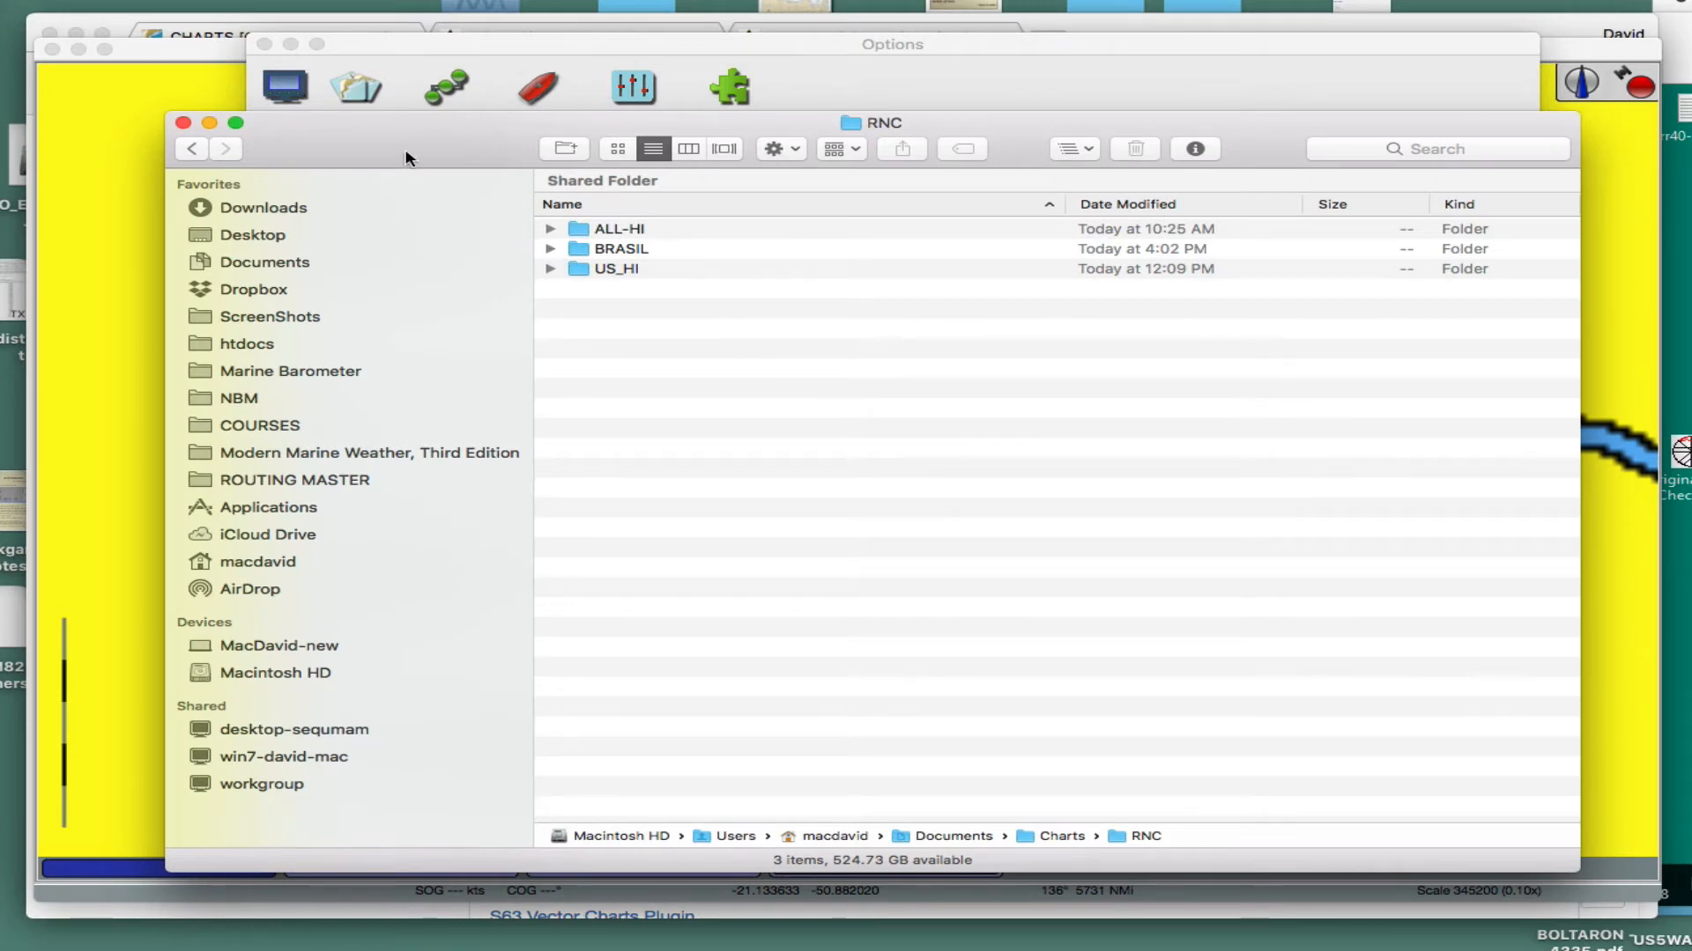
left_click(182, 123)
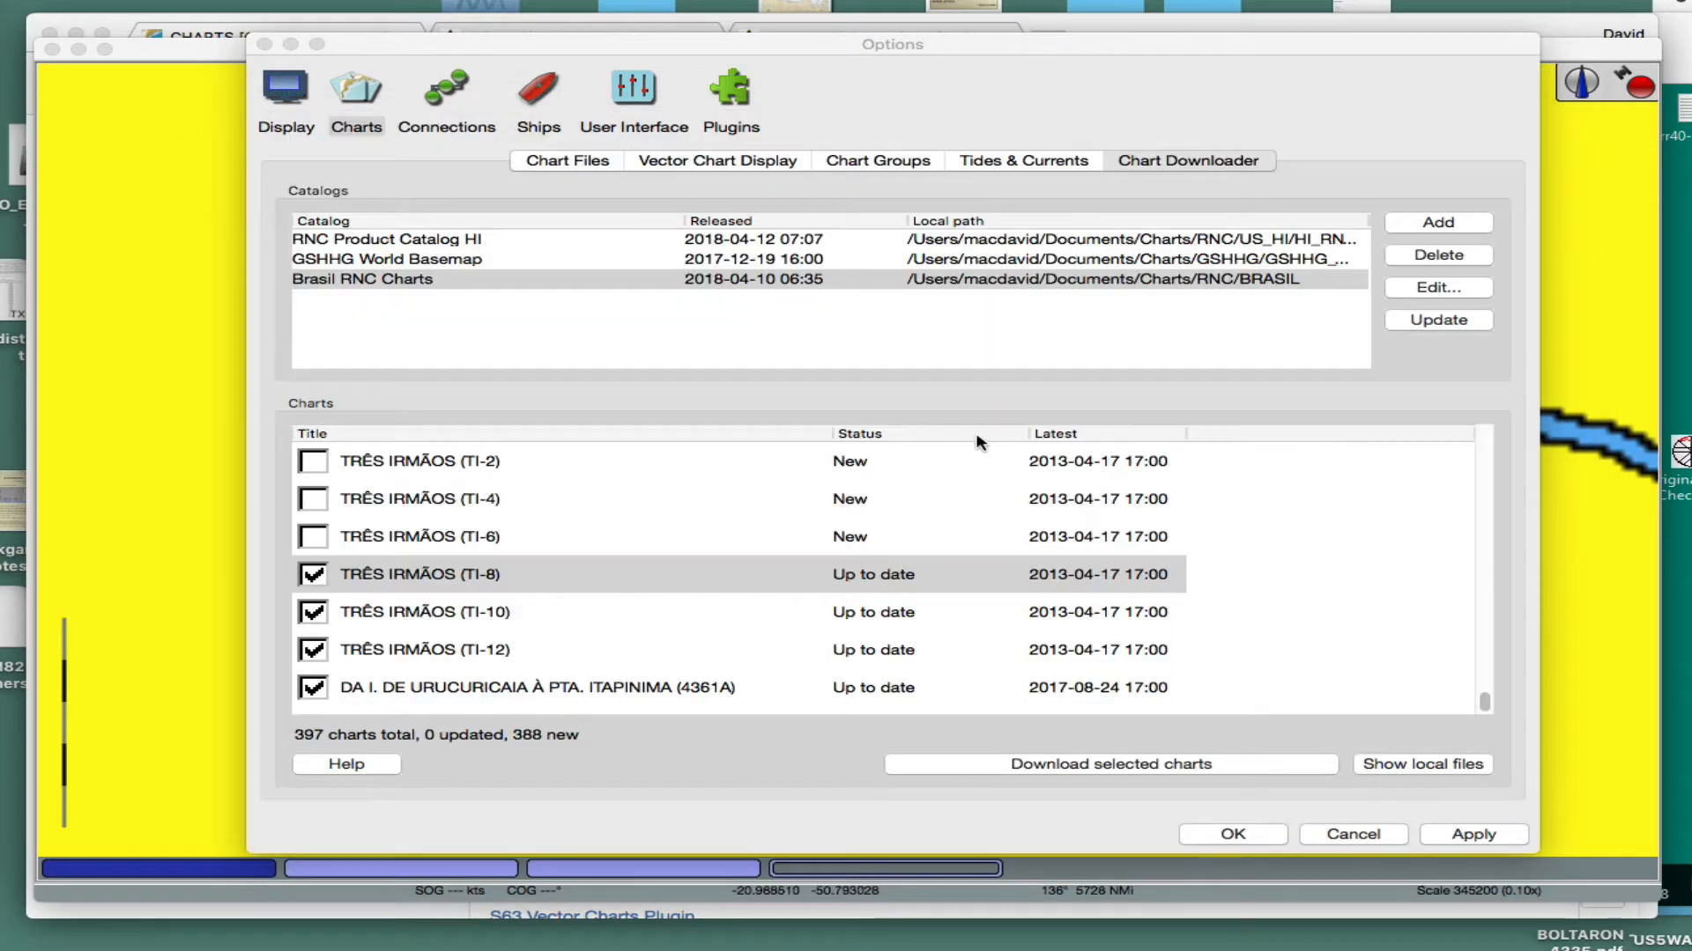
- Look over the predefined catalogs for a new chart source without adding one, keeping the map tools above the options uncovered
left_click_drag(1017, 44, 988, 104)
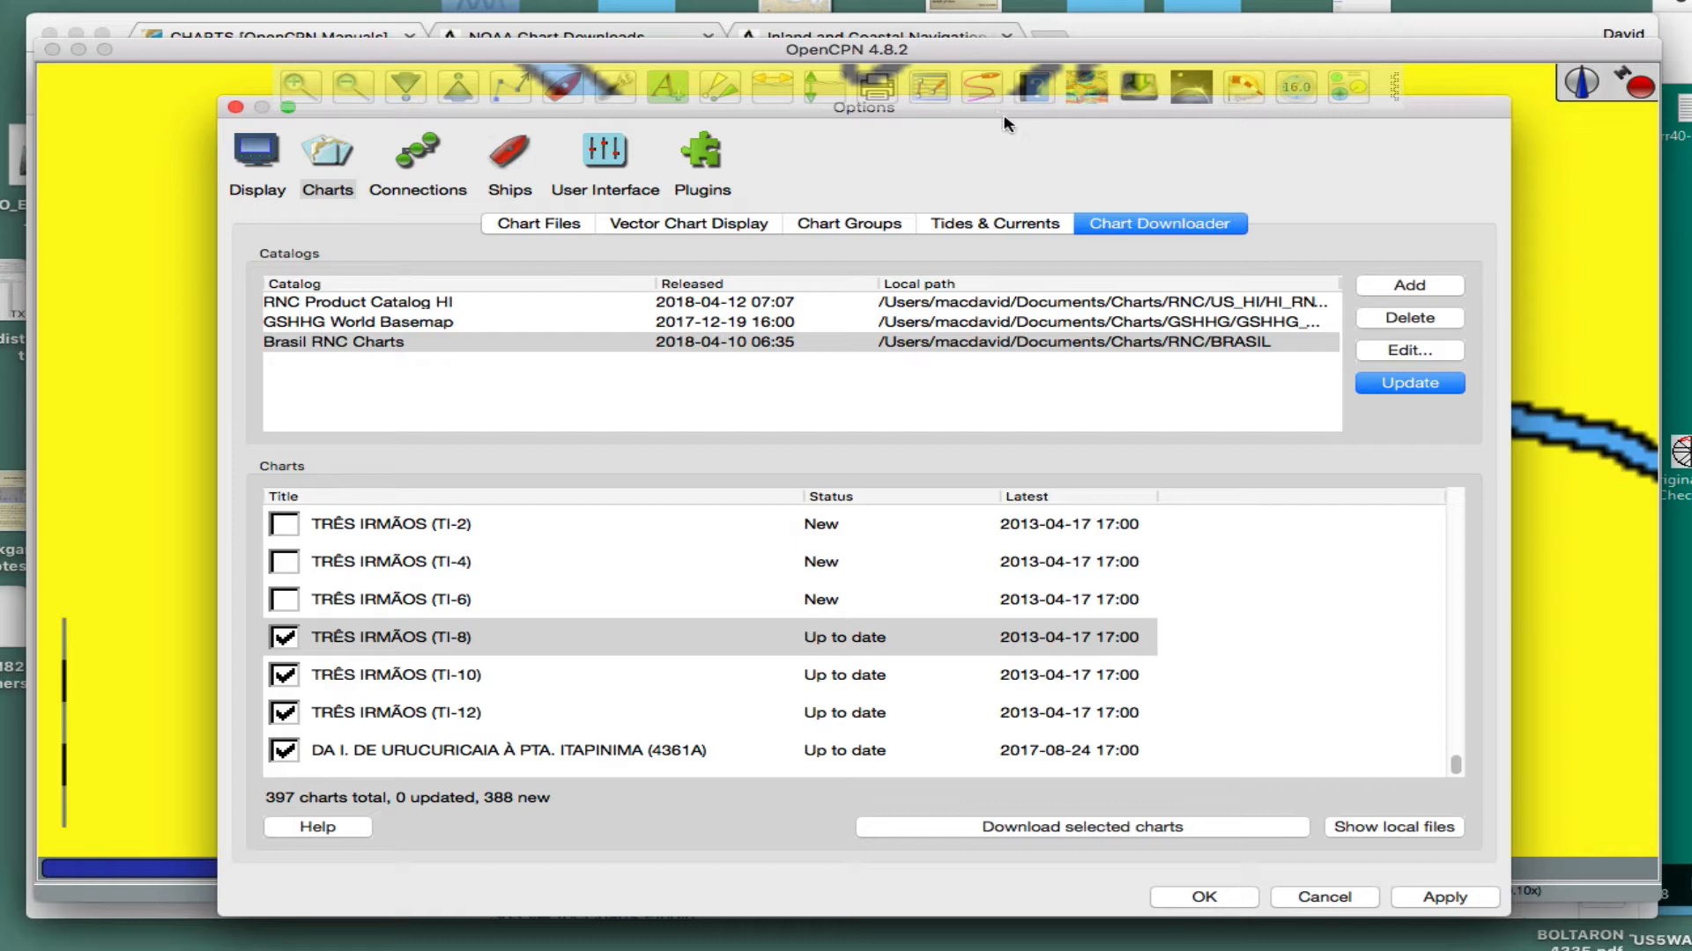
left_click_drag(1427, 106, 1413, 144)
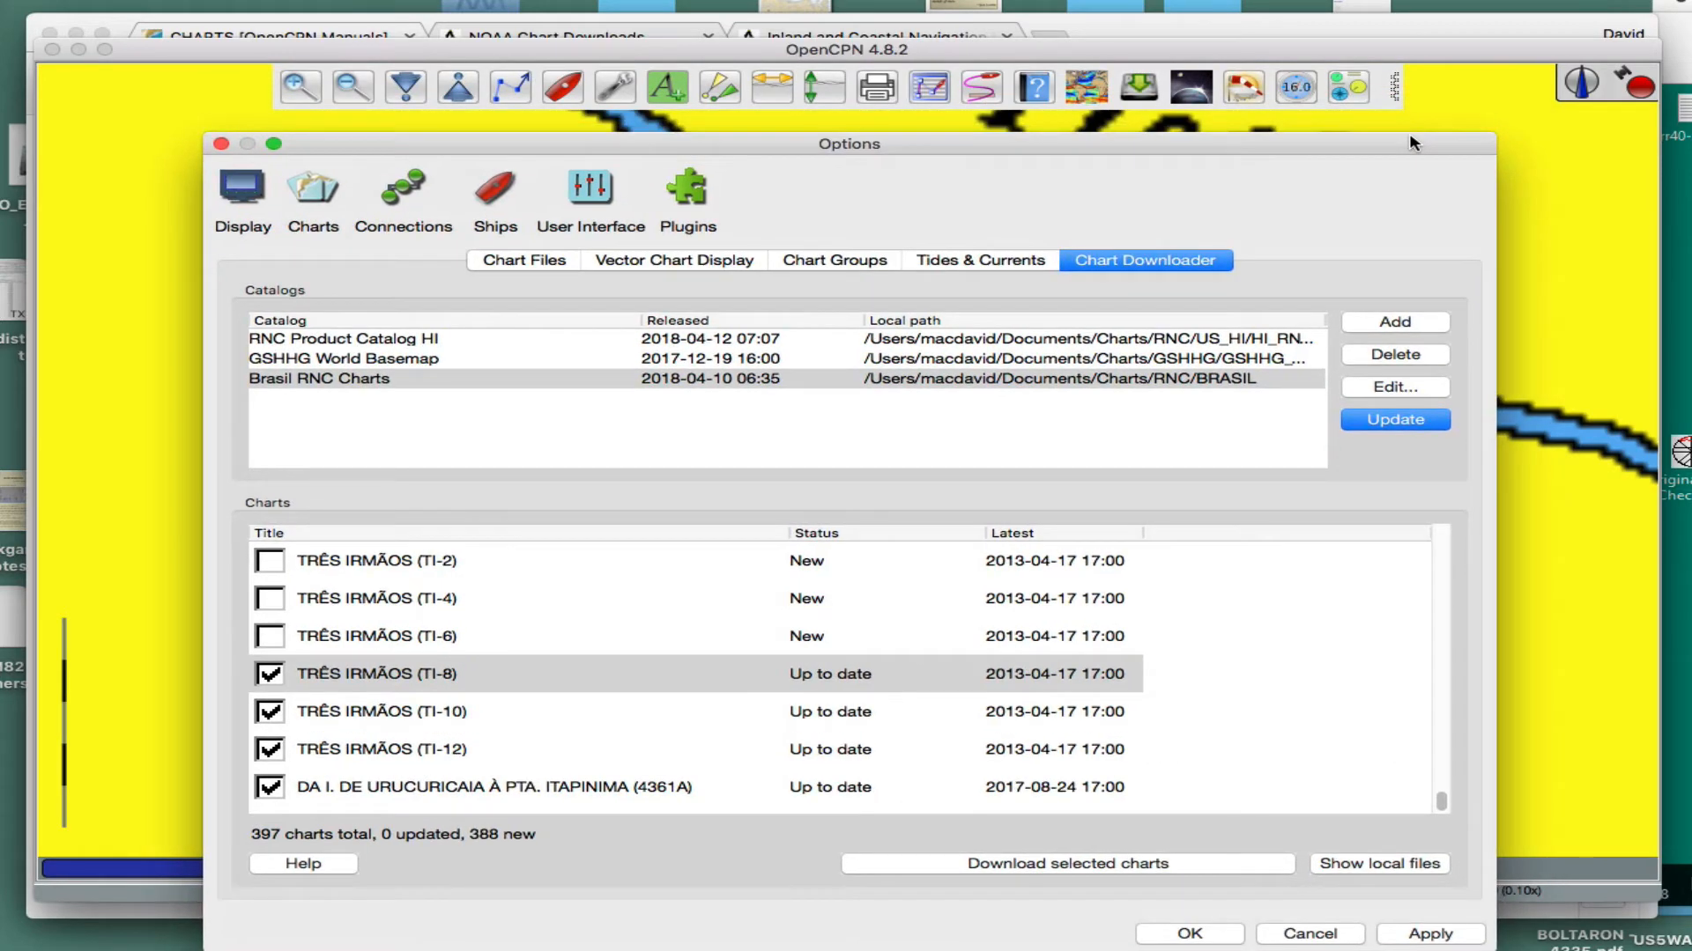
left_click_drag(1413, 143, 1419, 134)
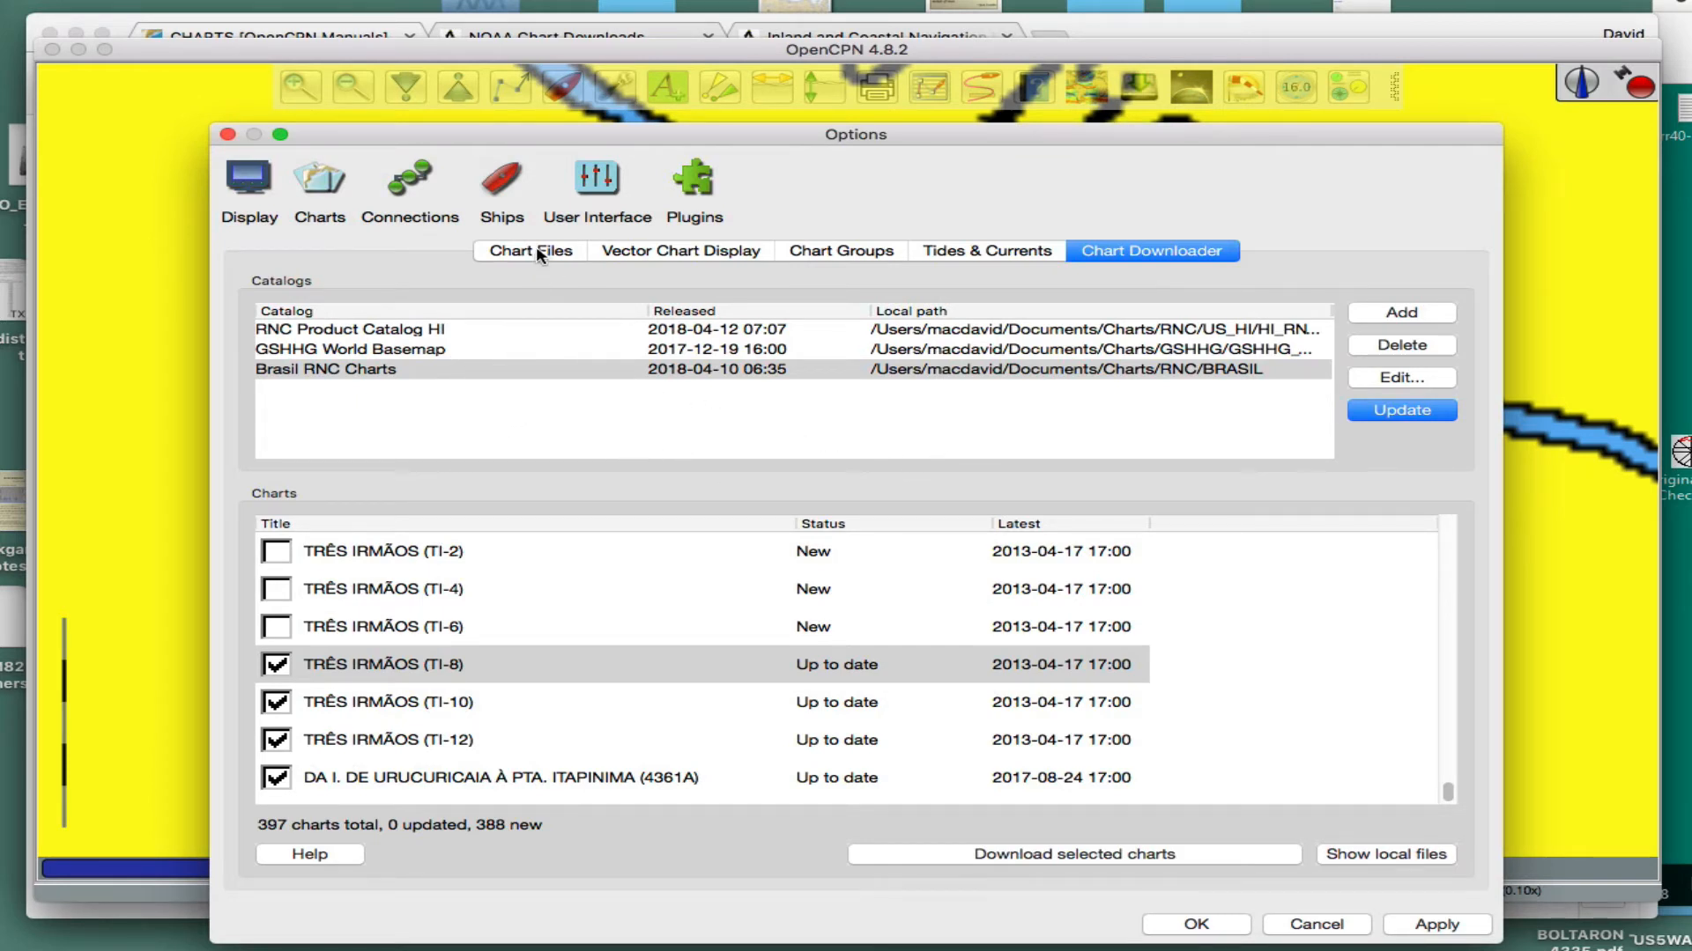
left_click(1399, 315)
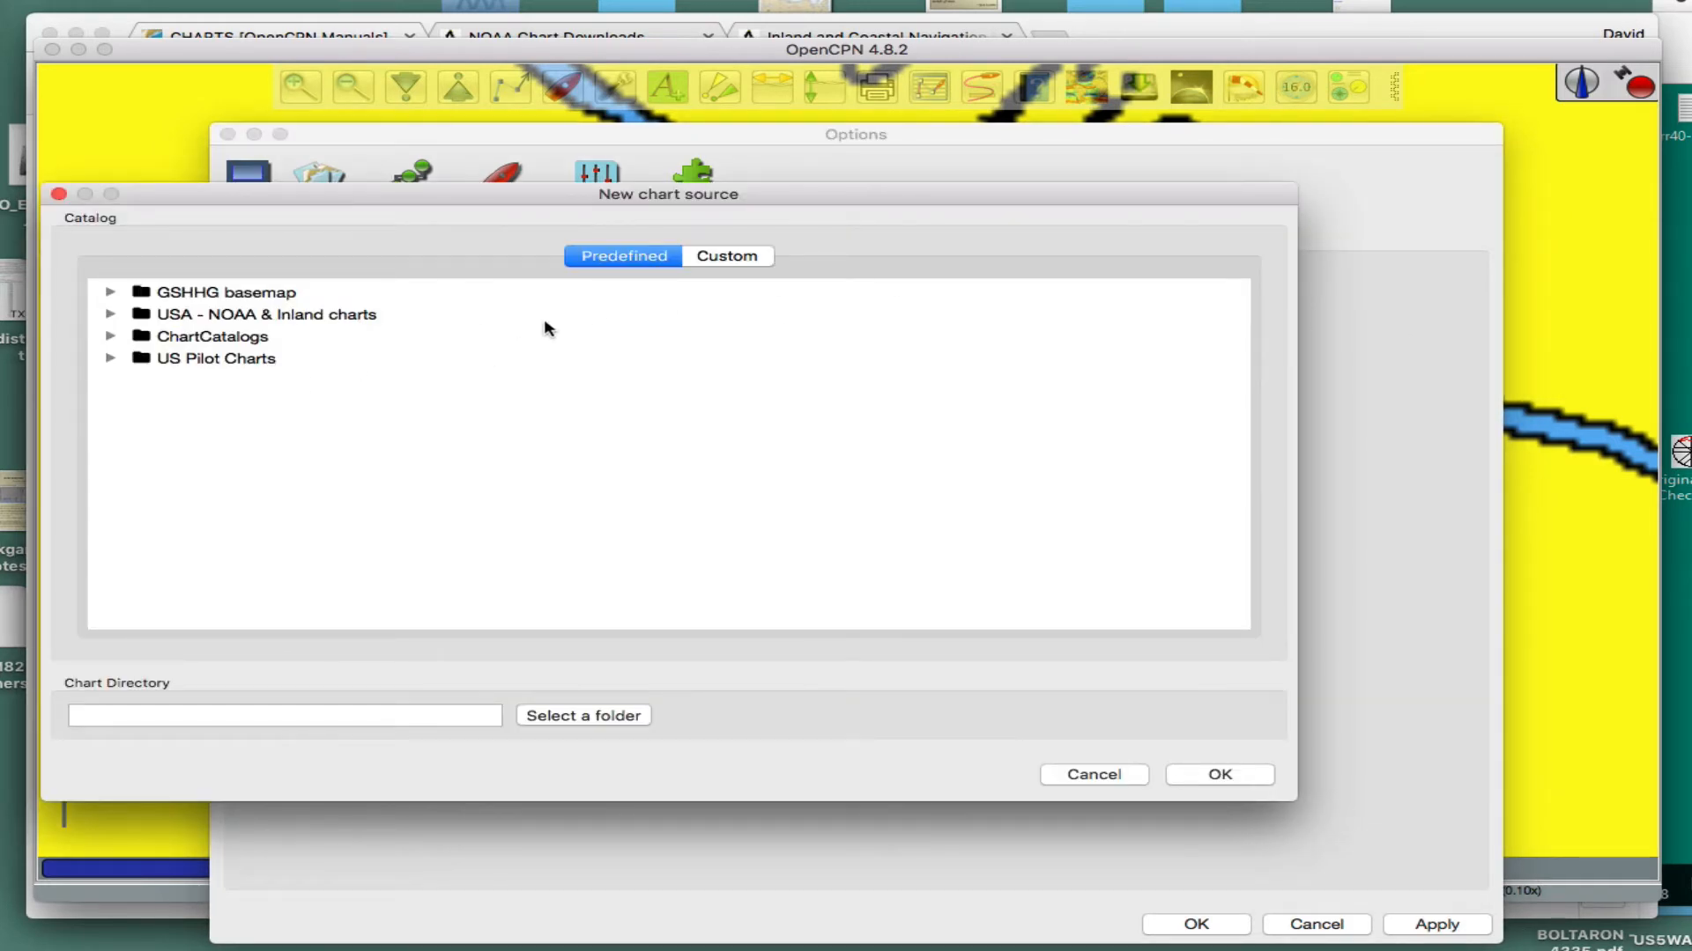
left_click_drag(539, 201, 806, 191)
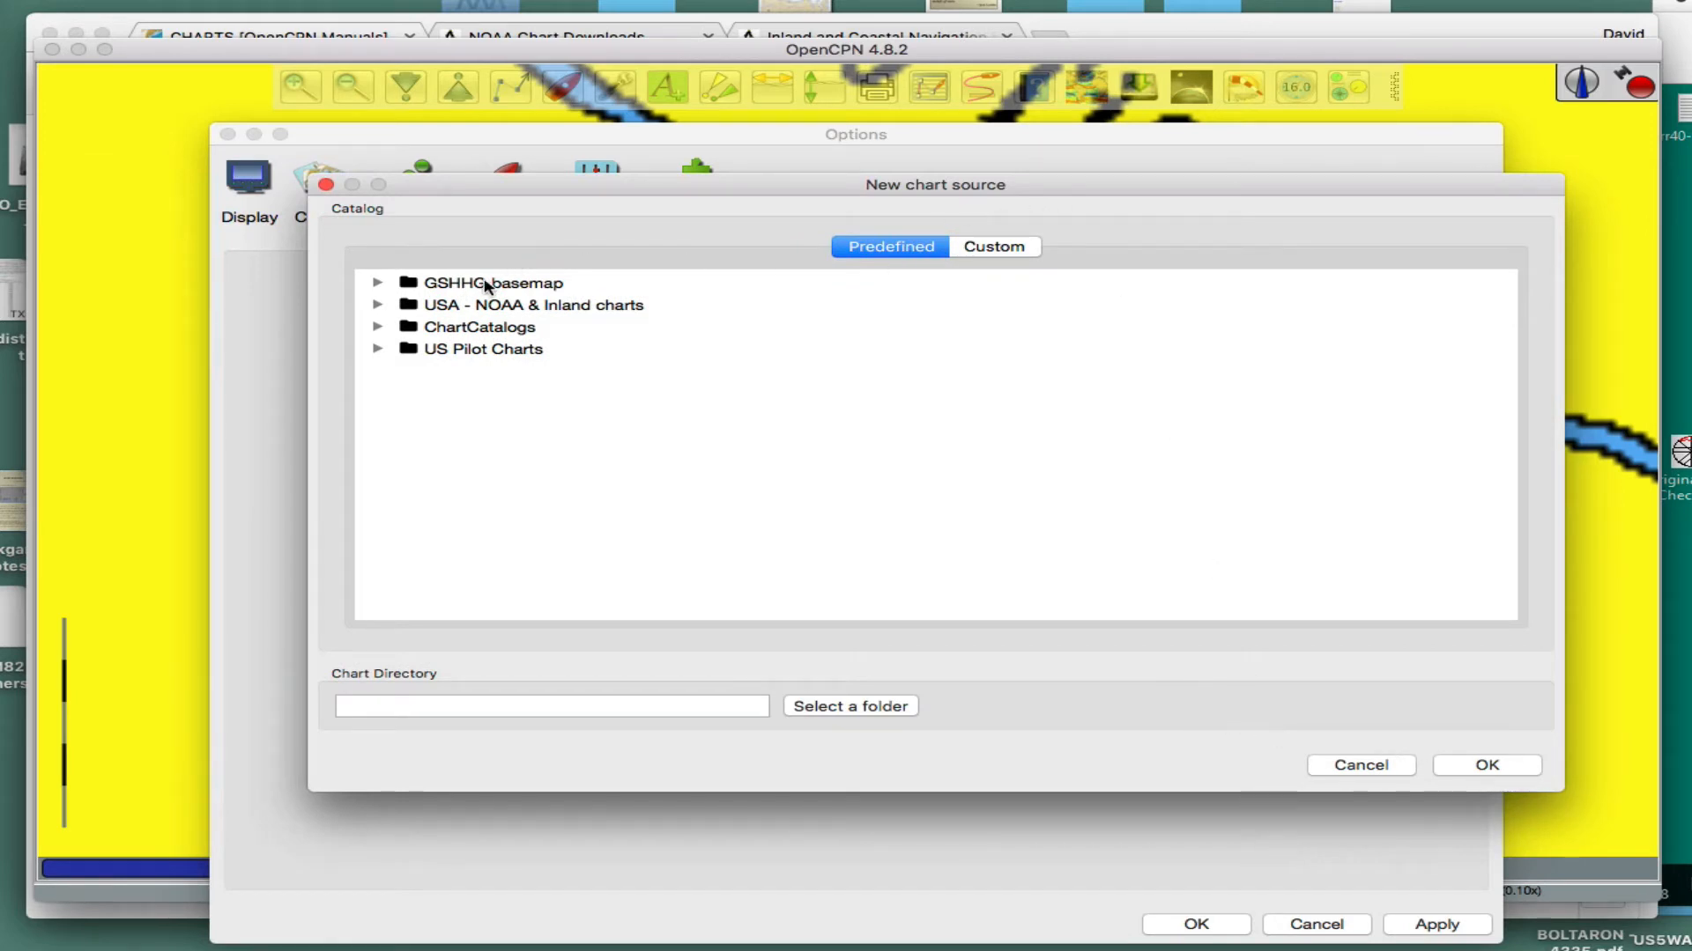
left_click(1383, 766)
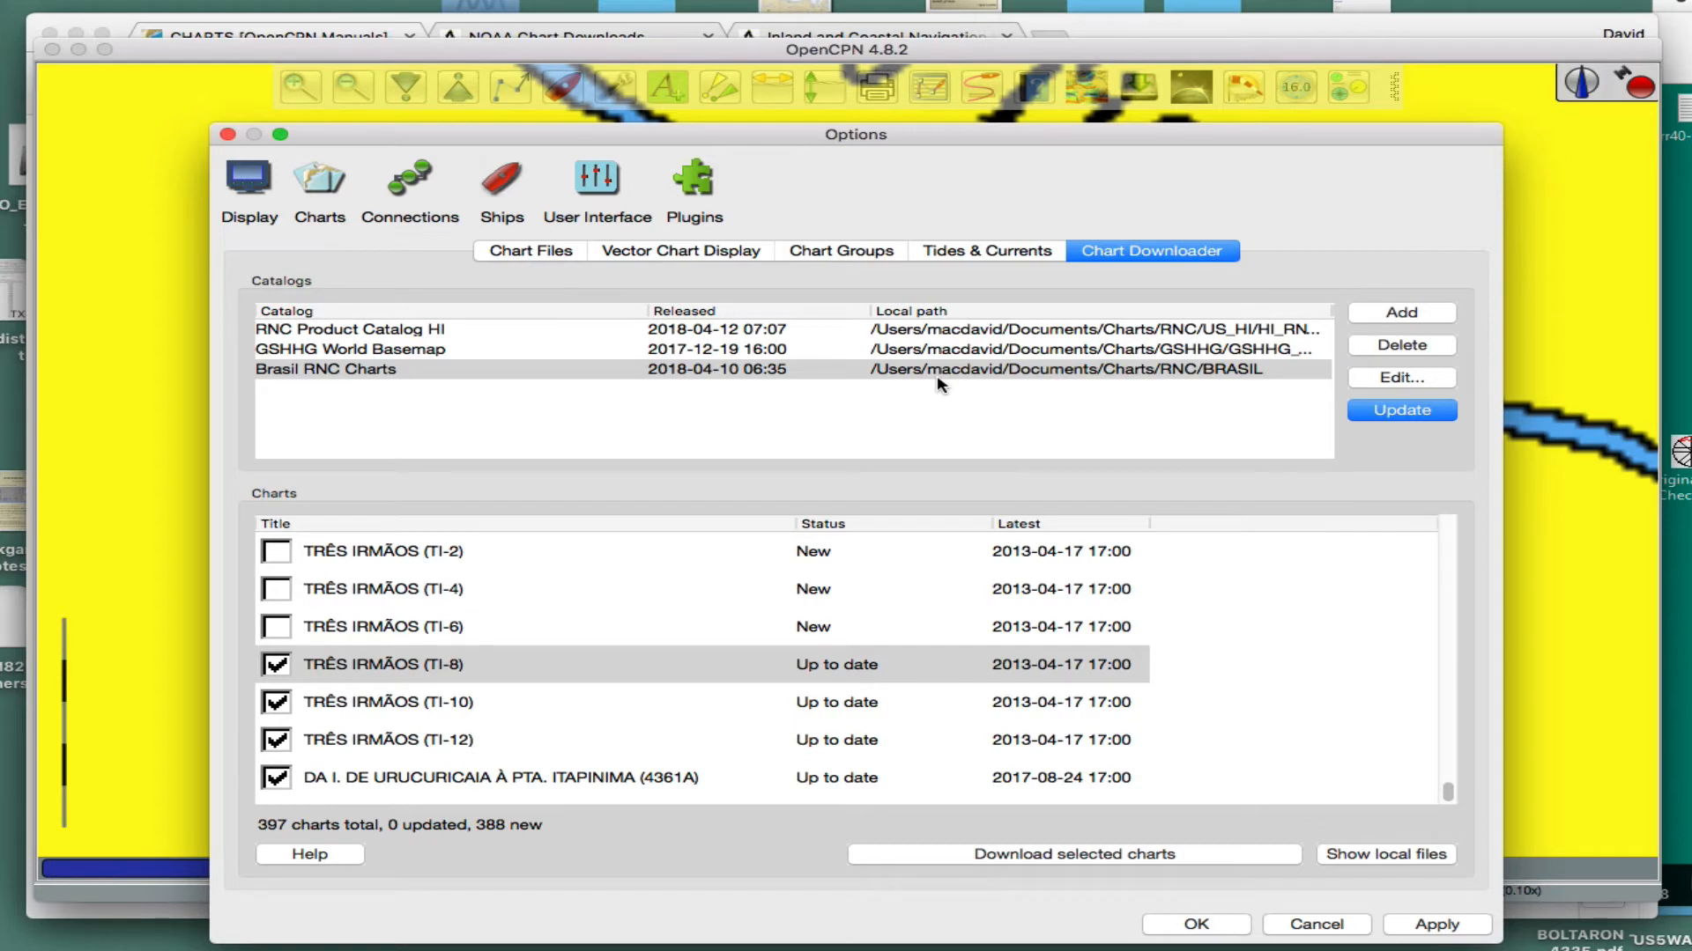
- Start adding a chart directory, look through the Documents Charts folder, and browse to the Charts folder in Downloads
left_click(511, 253)
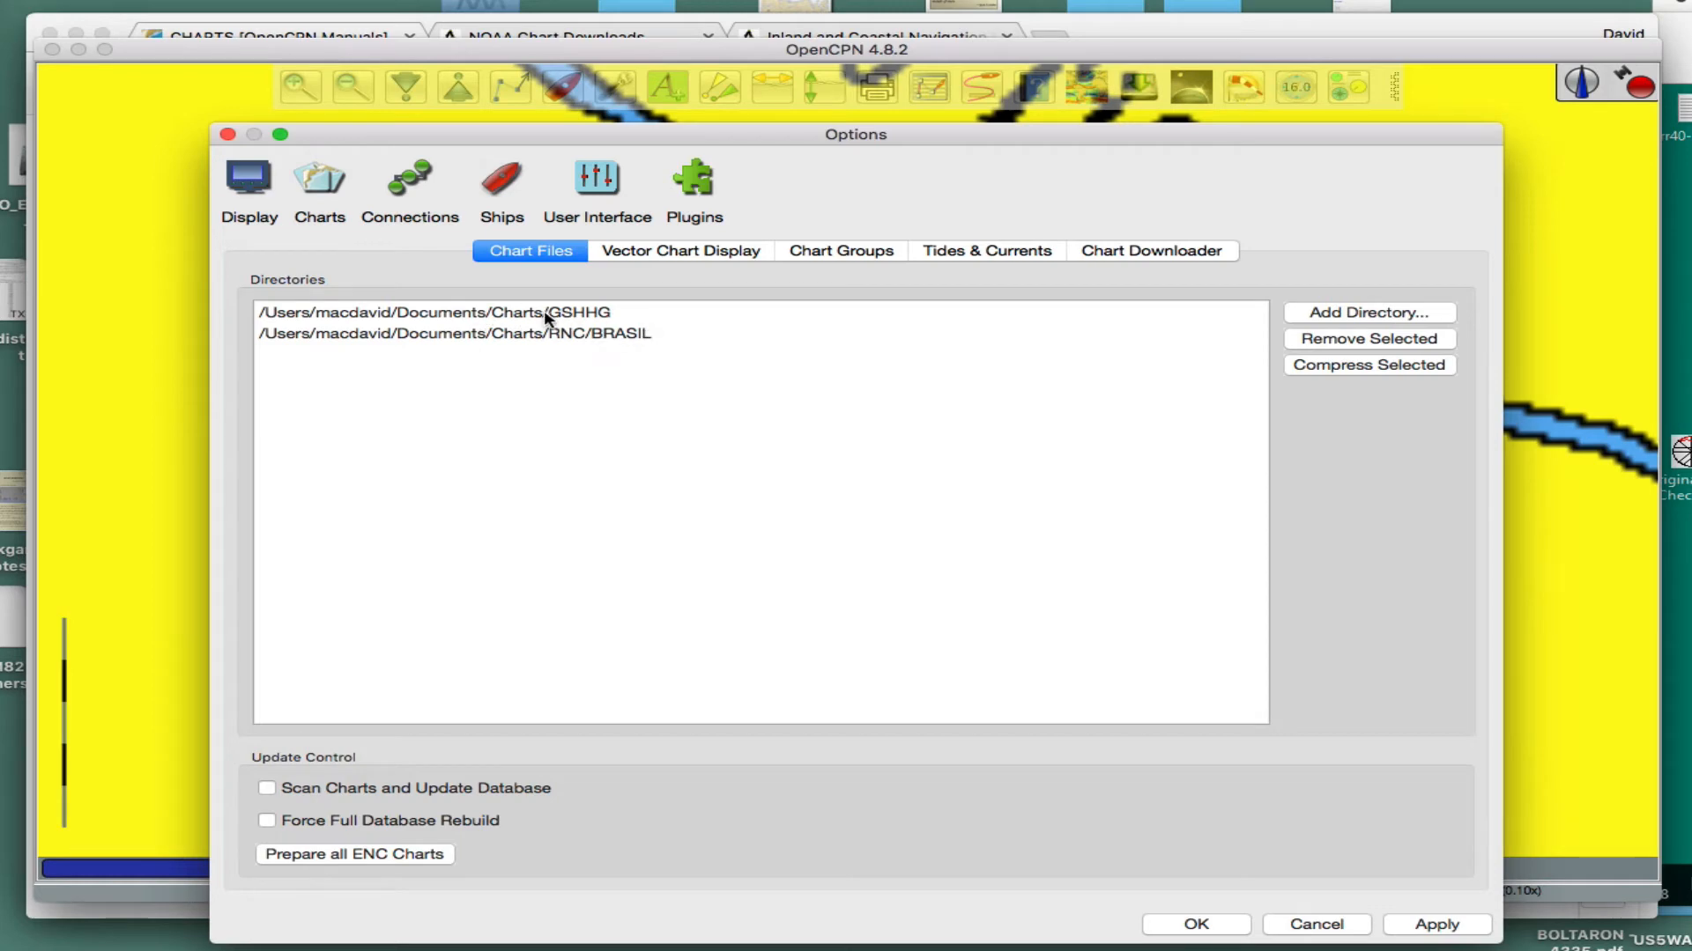
left_click(1329, 312)
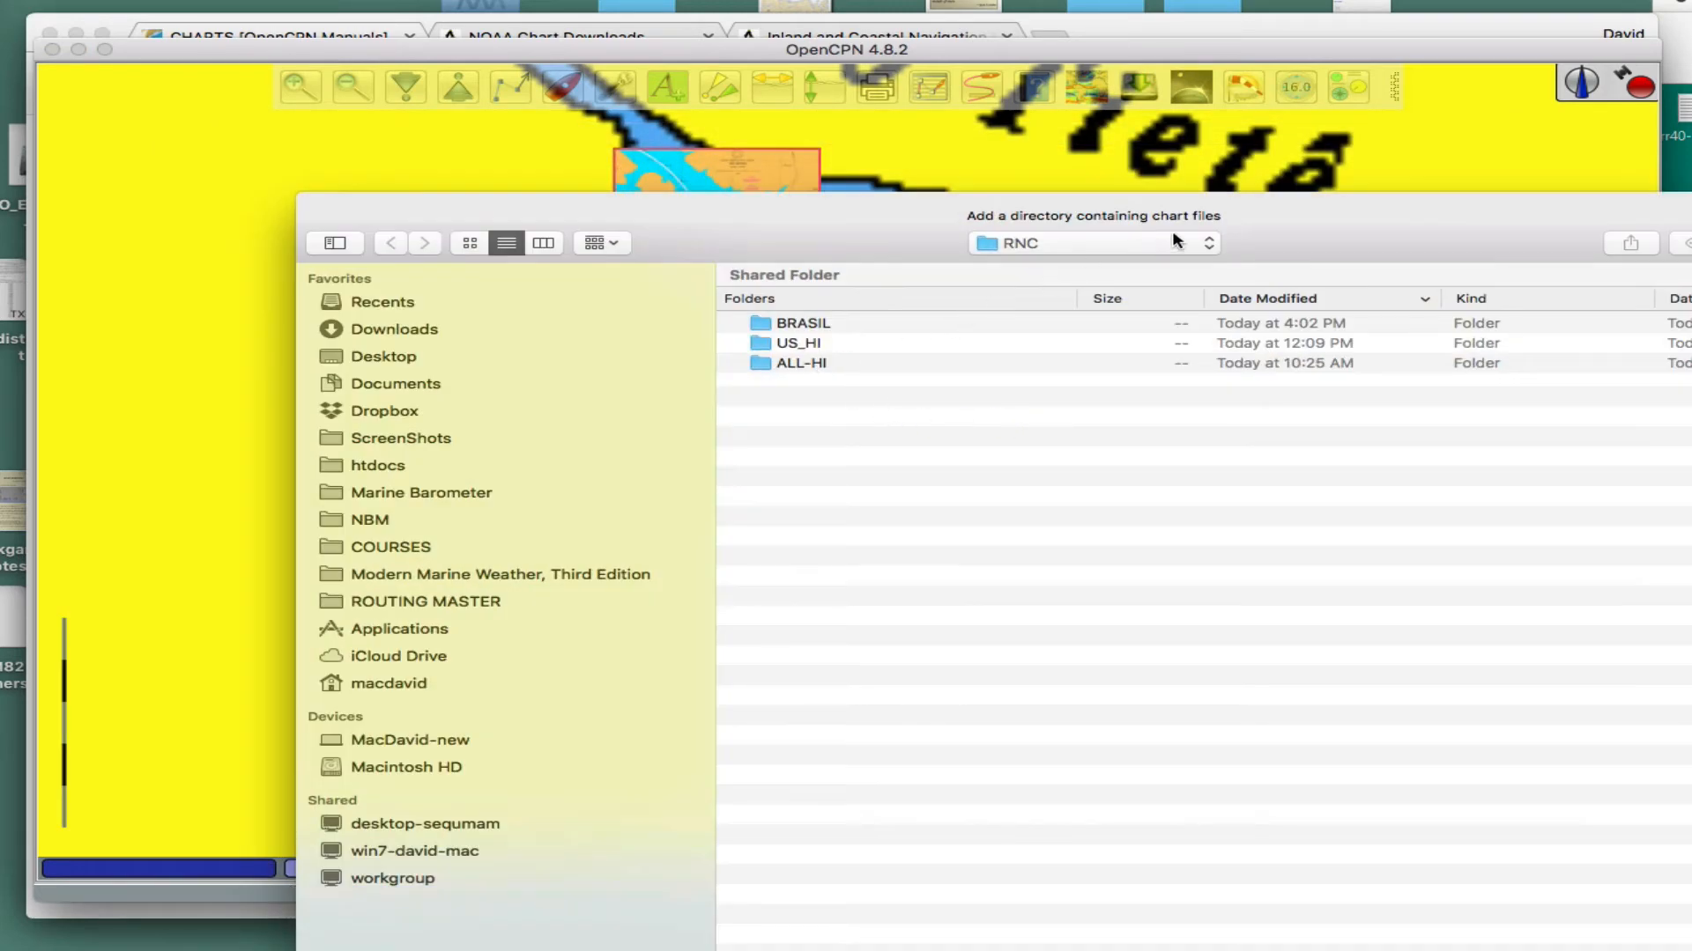
left_click(1141, 248)
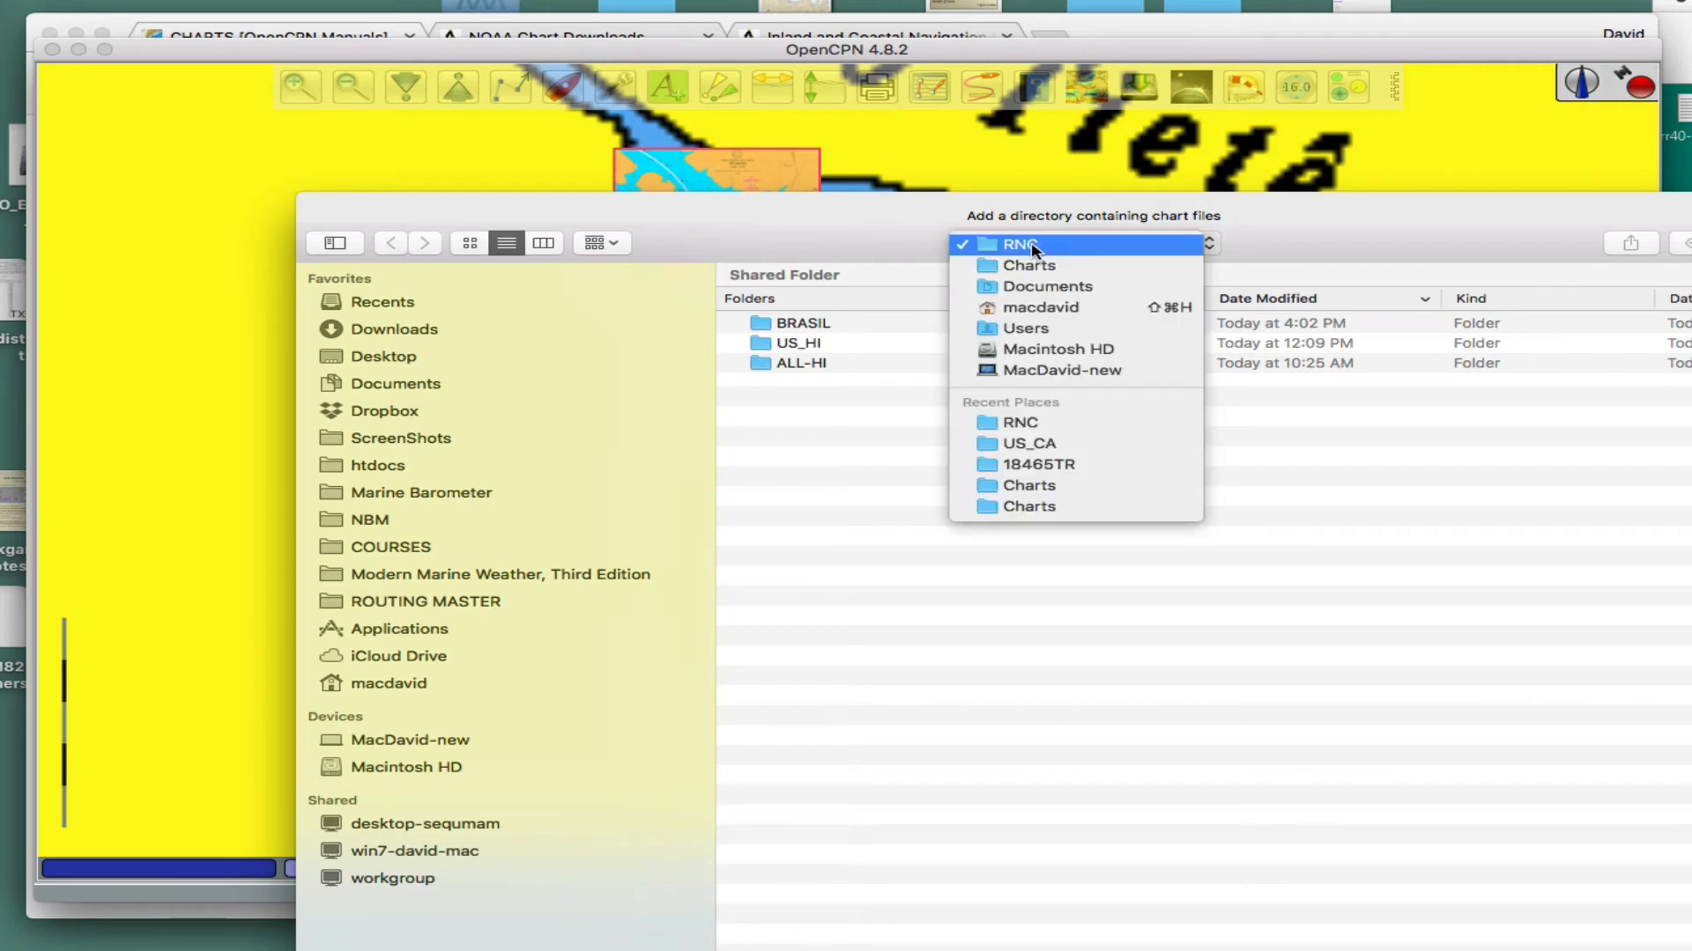
left_click(991, 268)
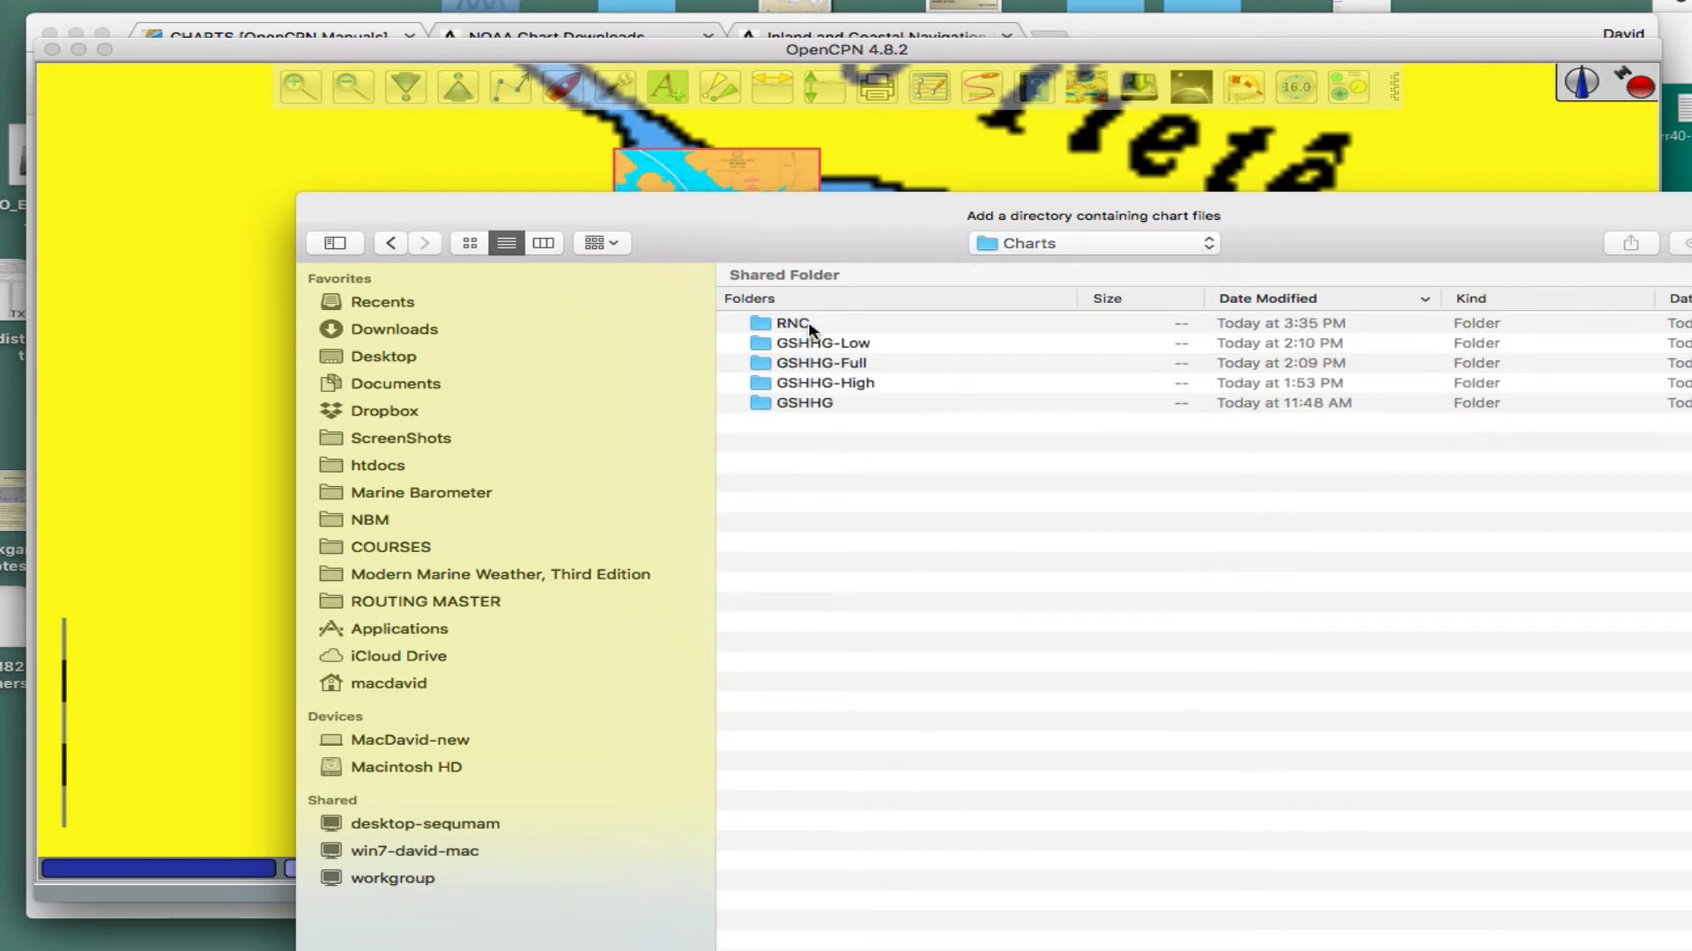
left_click(1146, 247)
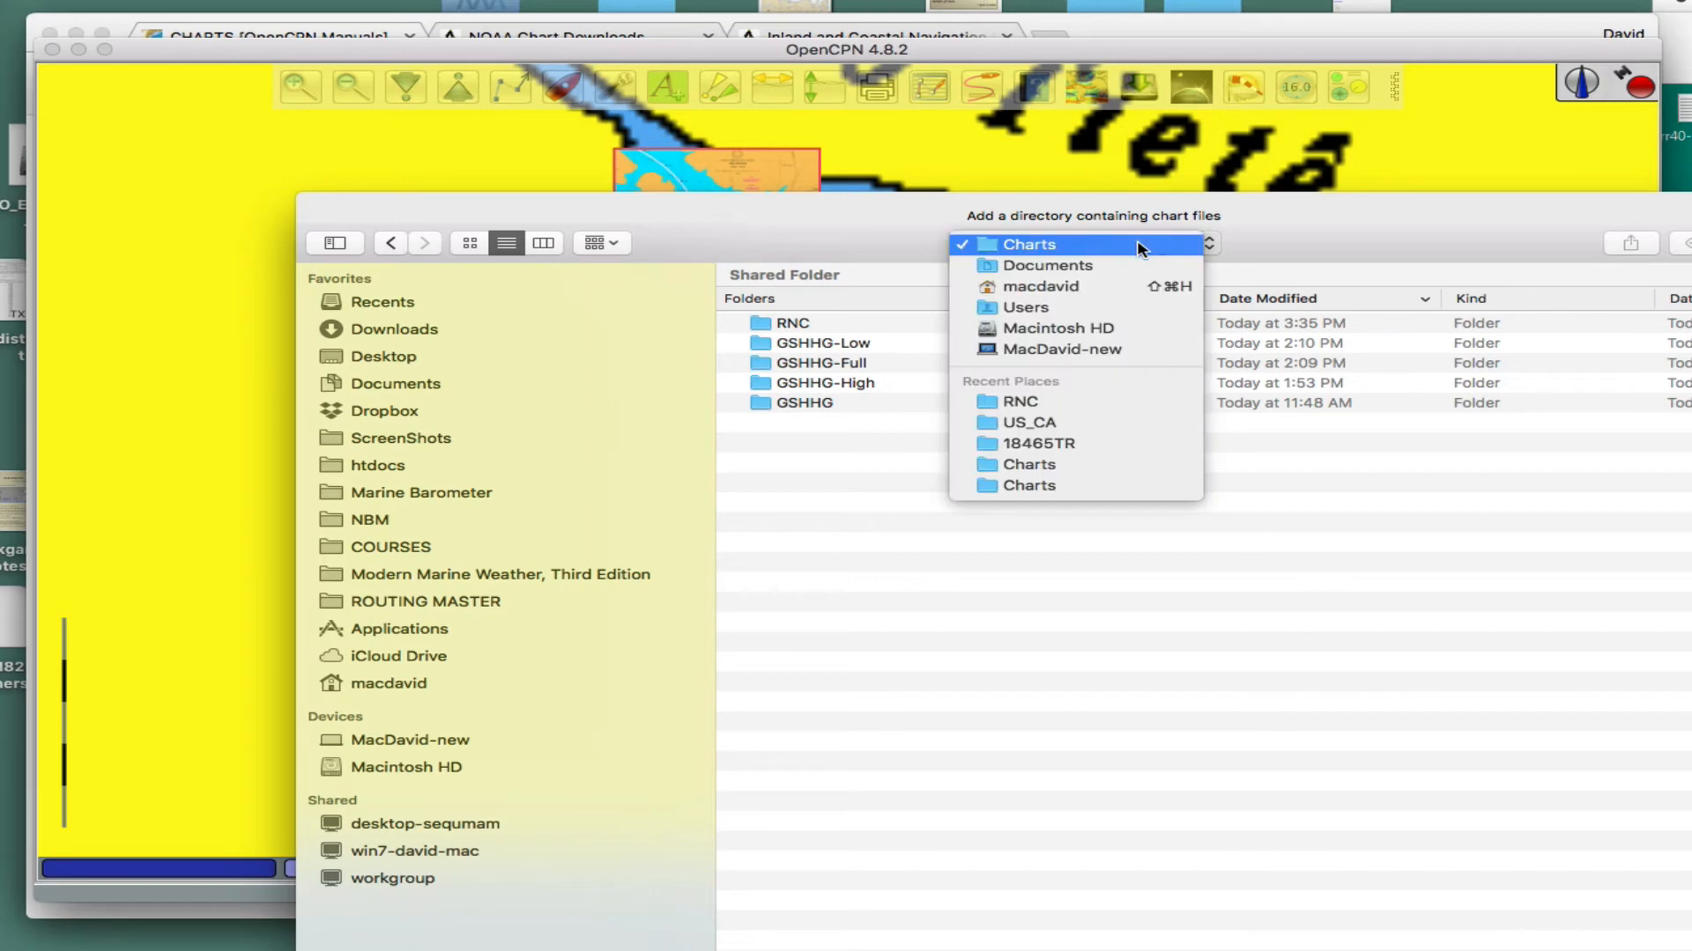
left_click(923, 254)
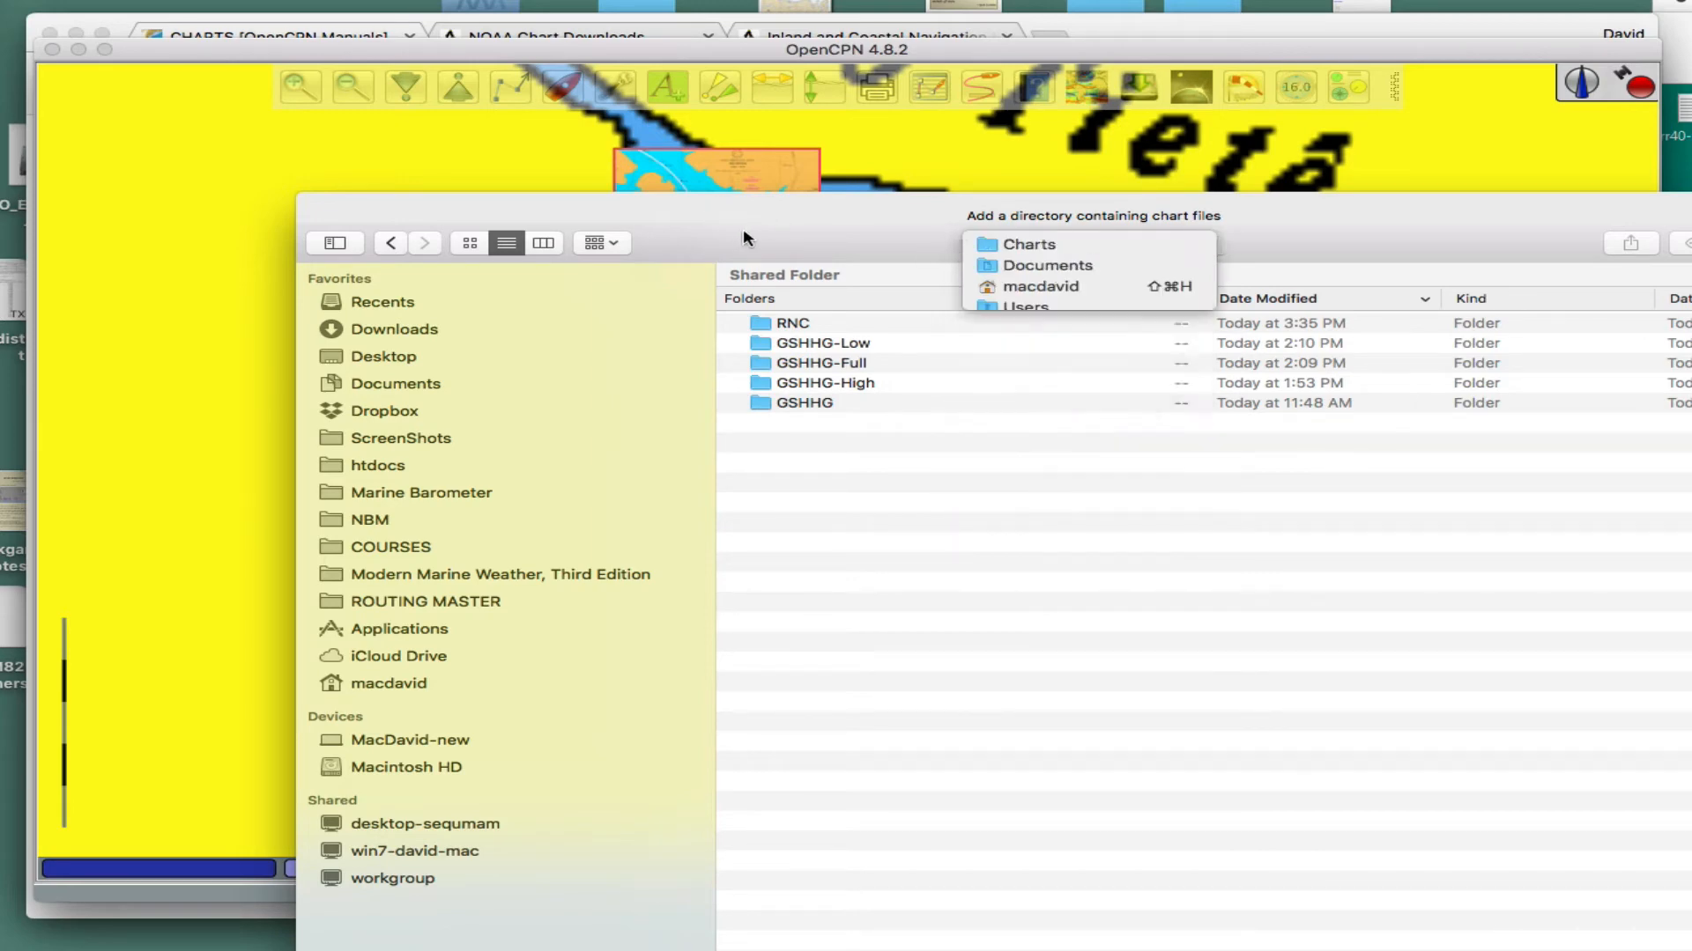
left_click(359, 232)
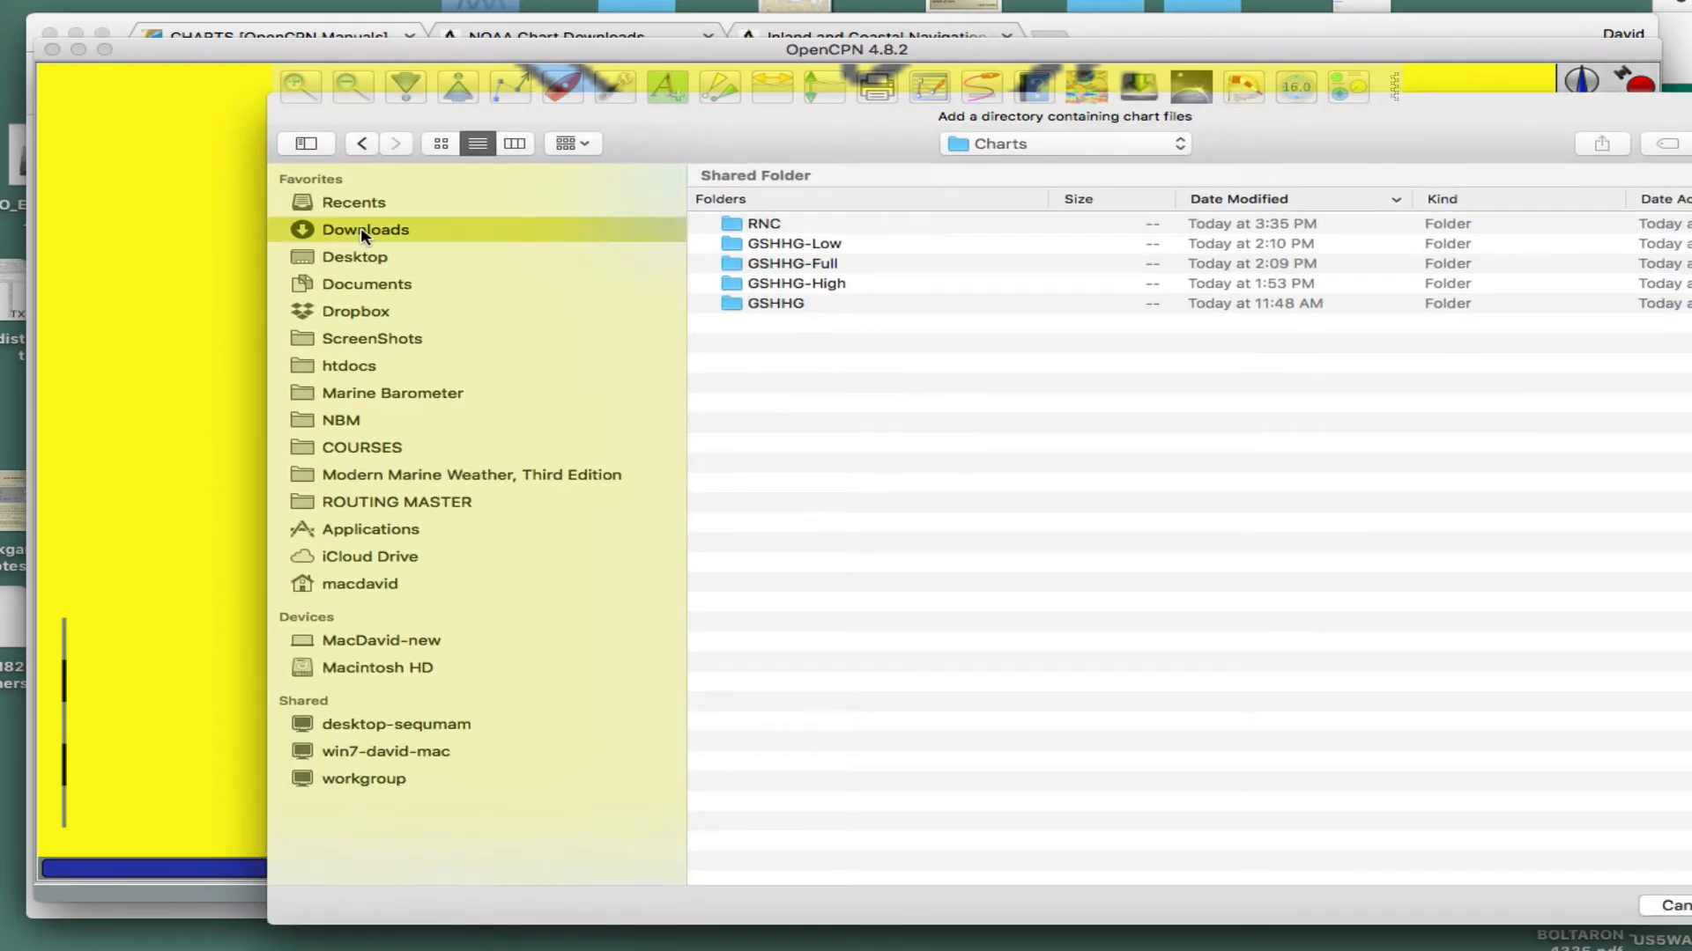
double_click(735, 224)
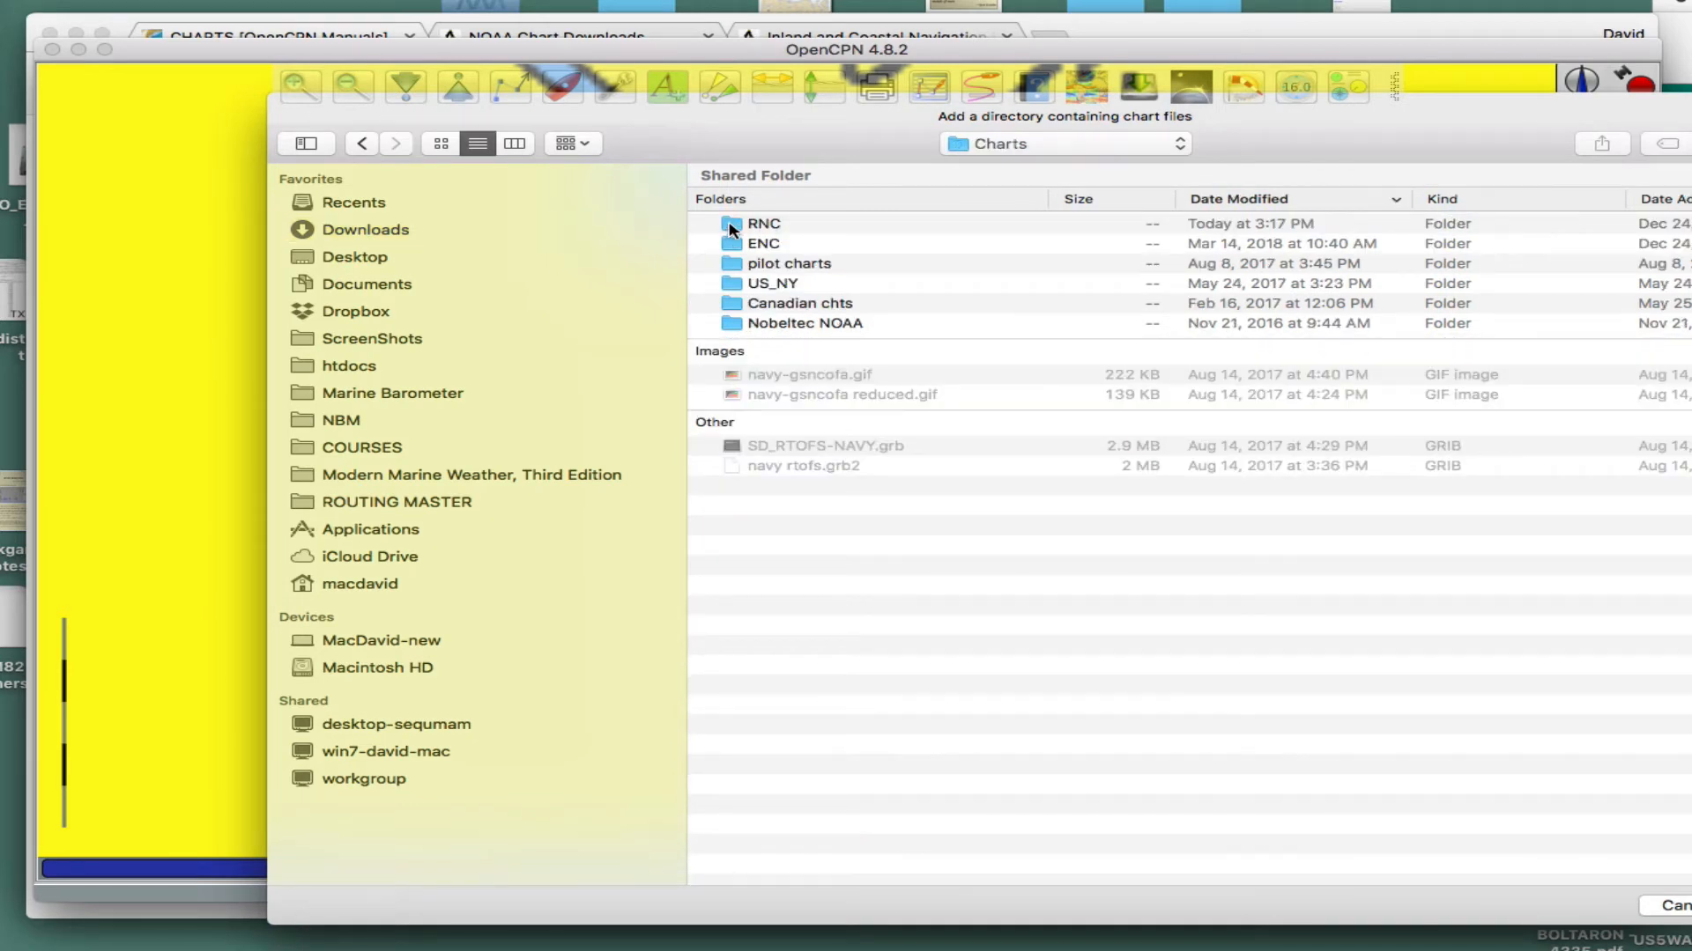
- Go into the RNC folder and both nested 18465TR folders to check the chart files inside
double_click(734, 227)
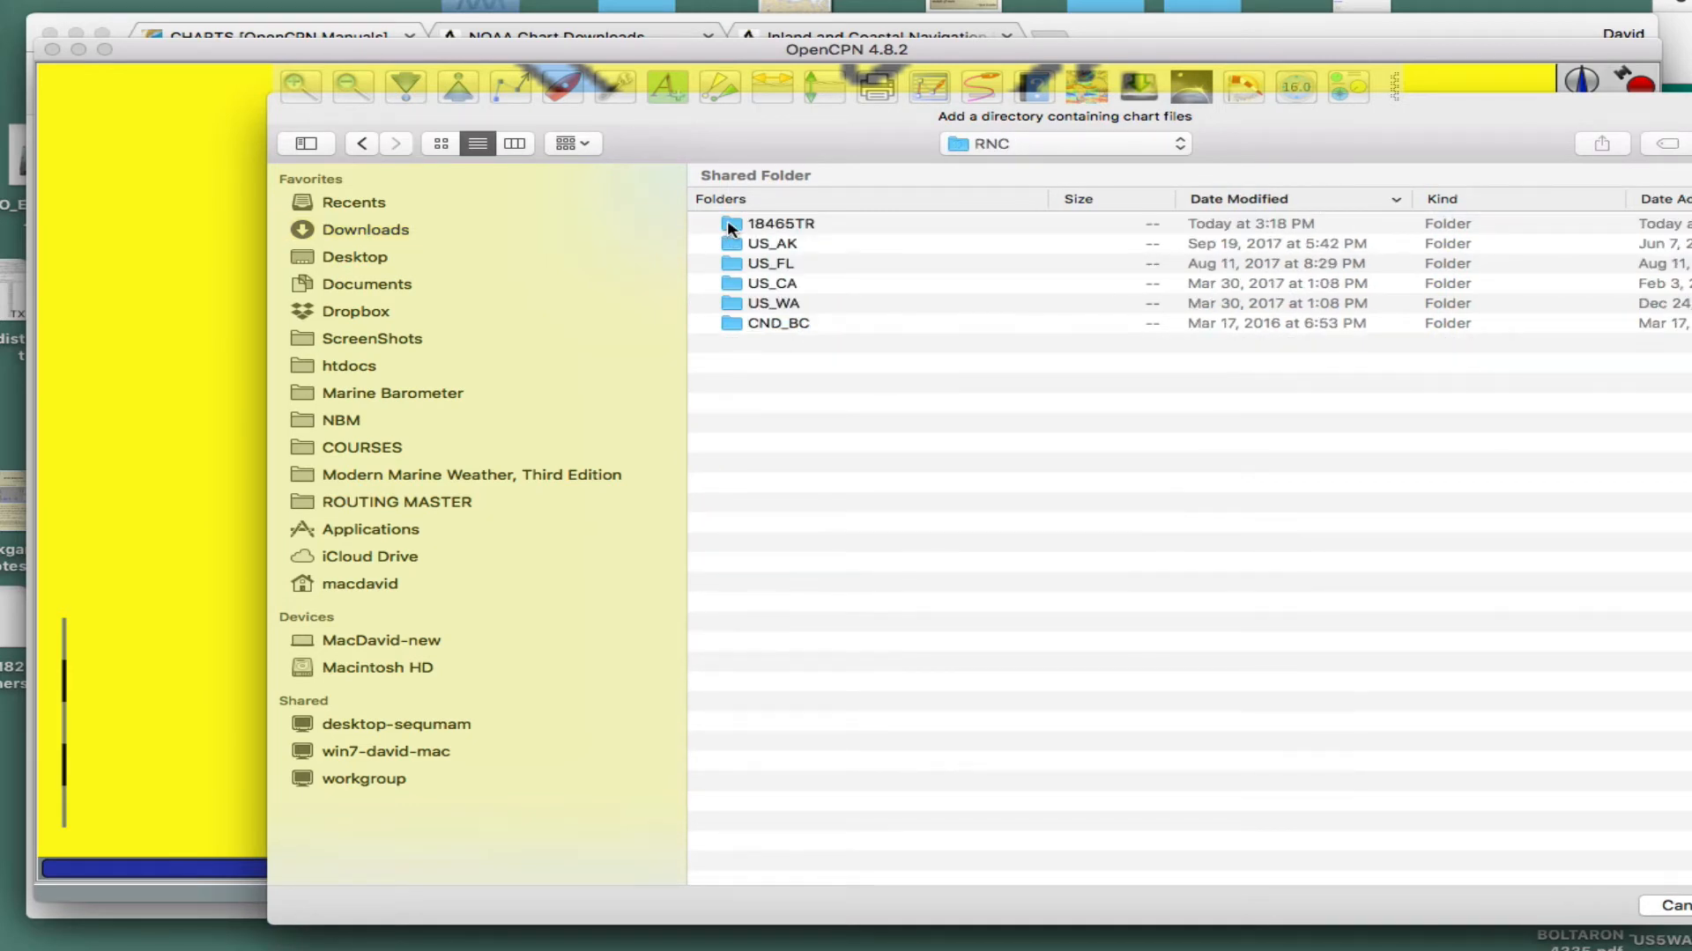
left_click(730, 228)
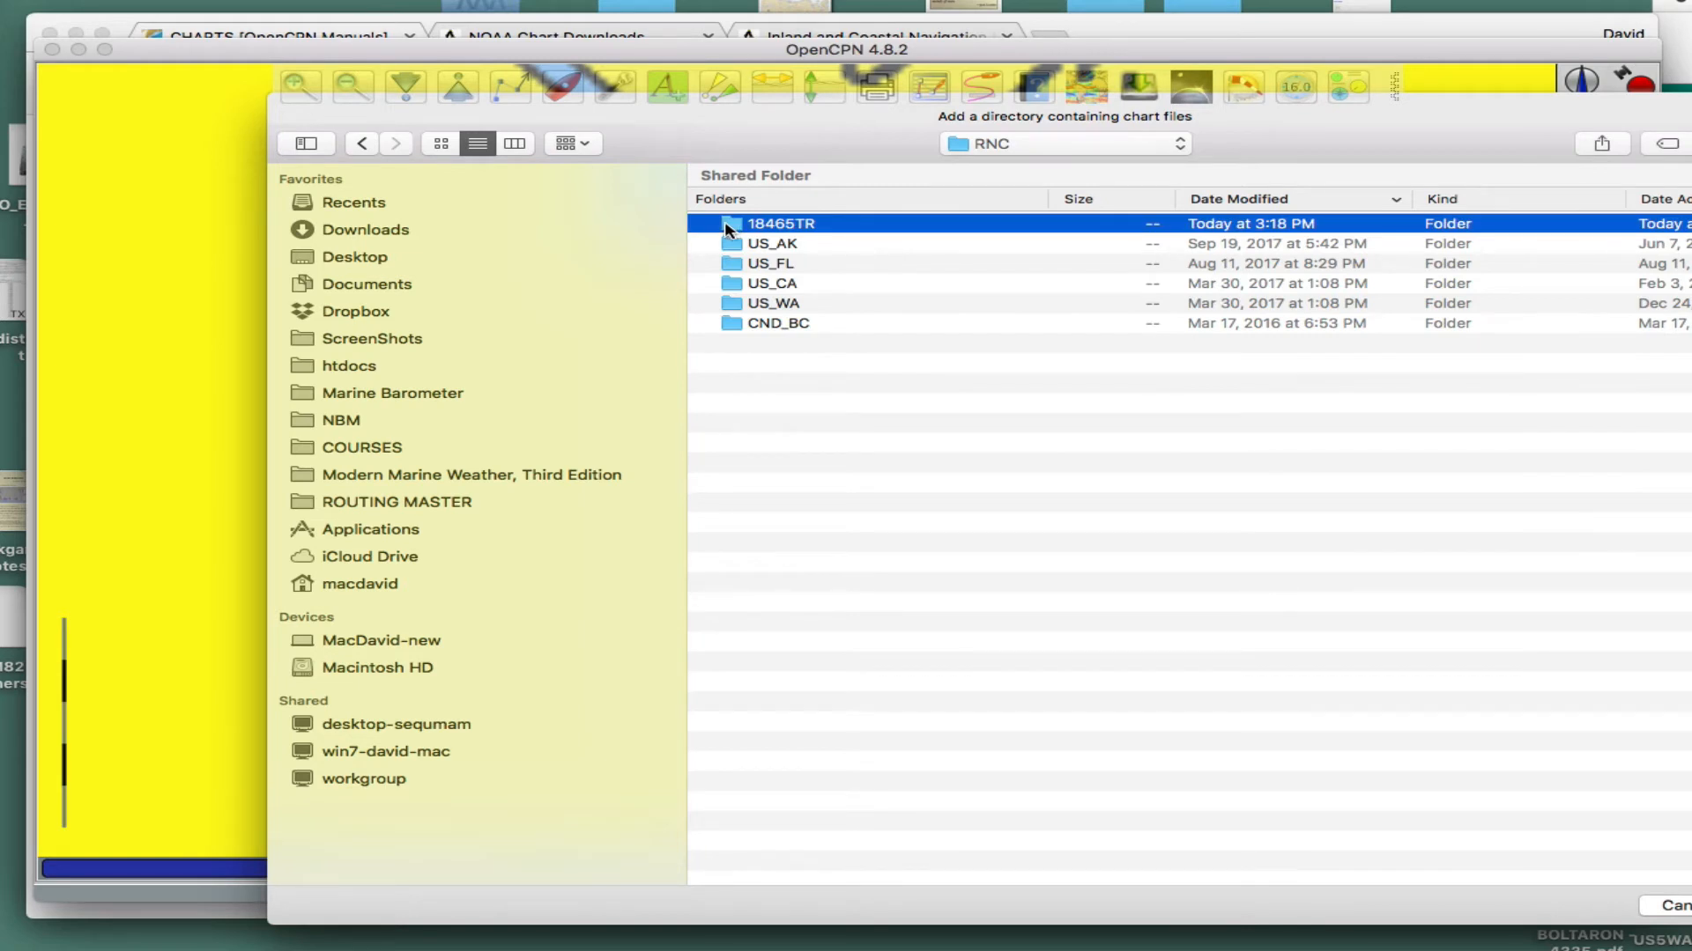
double_click(729, 227)
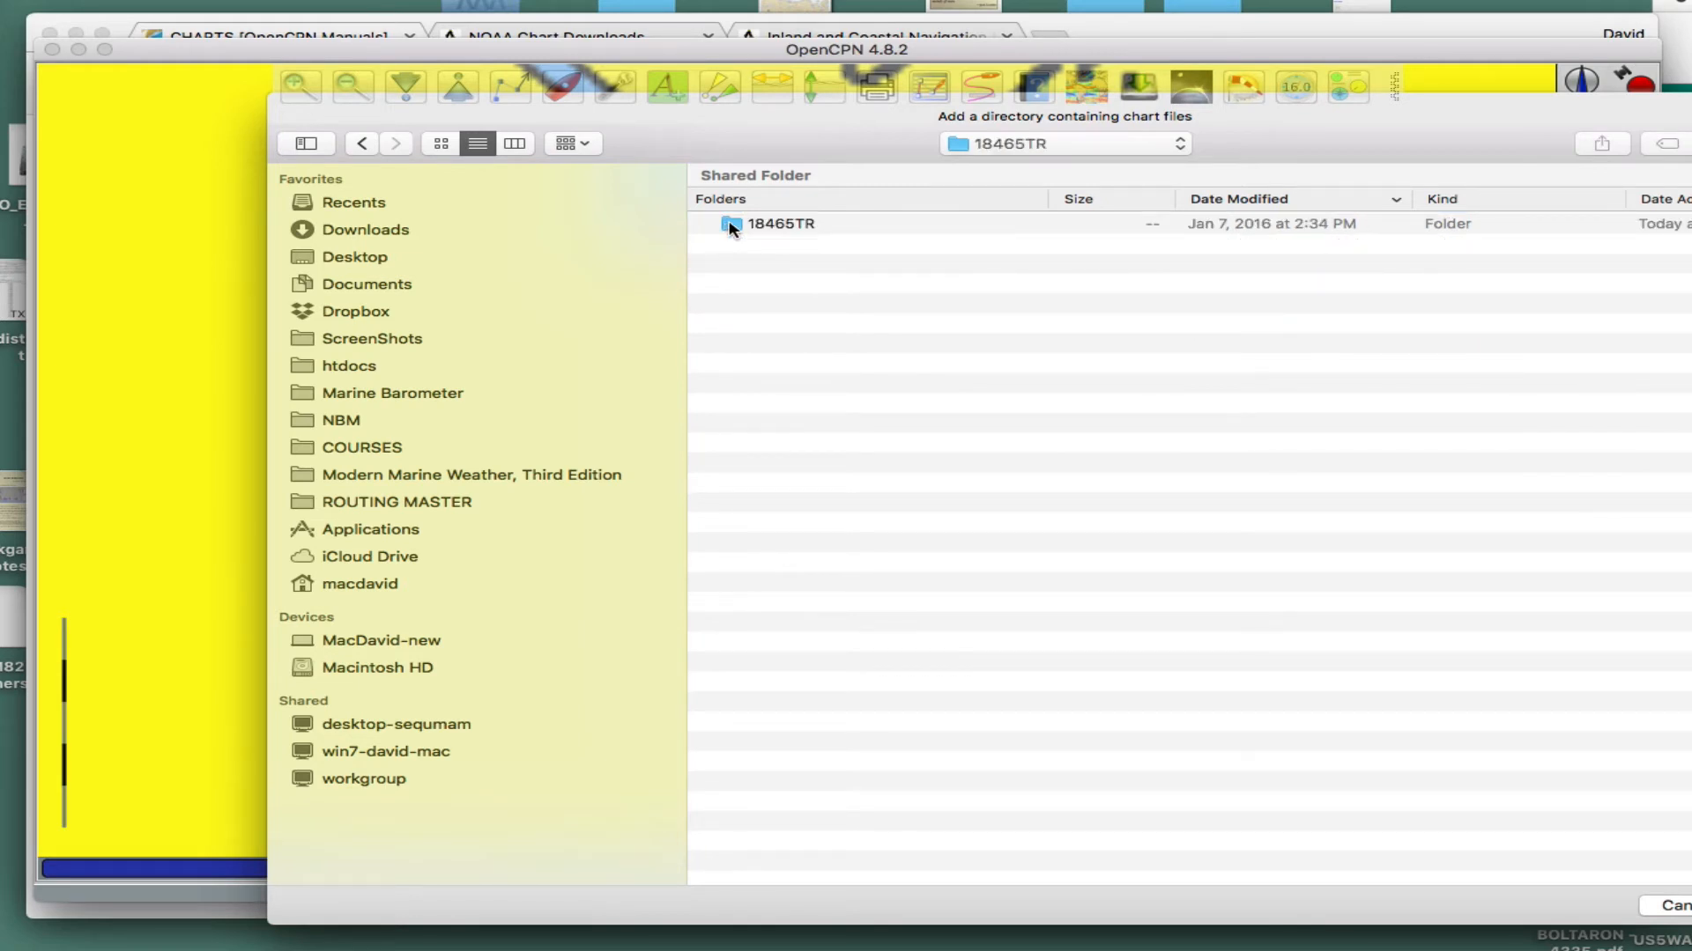
left_click(730, 228)
double_click(730, 227)
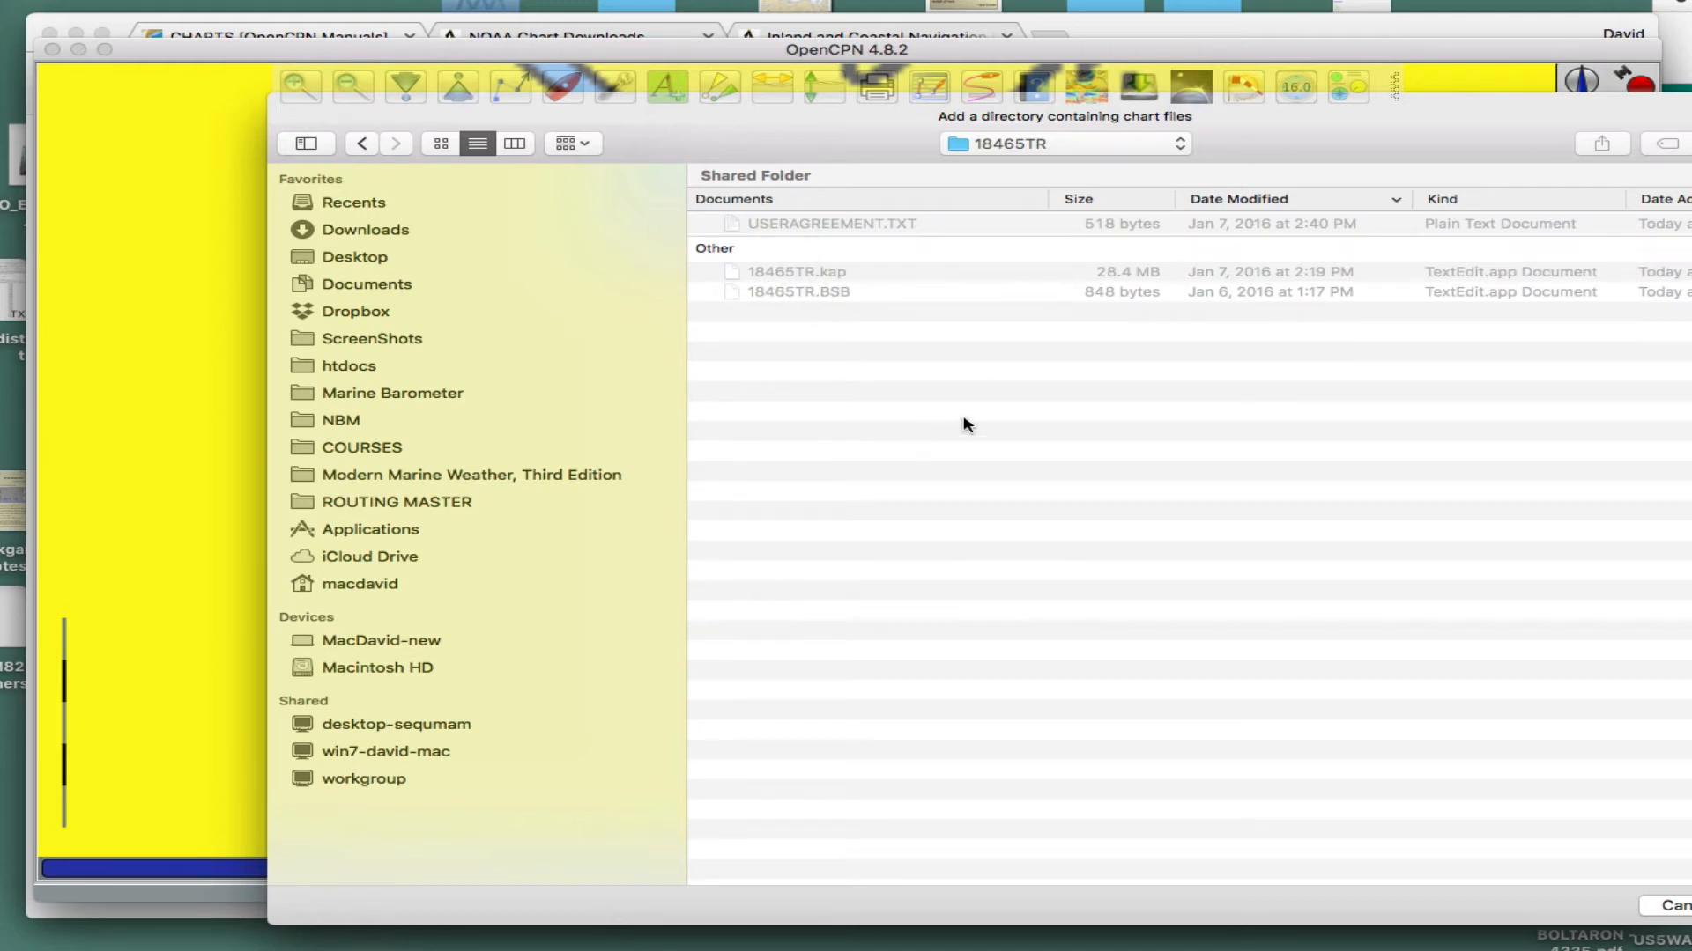
- Add the inner 18465TR folder as a chart directory and apply the change
left_click(362, 143)
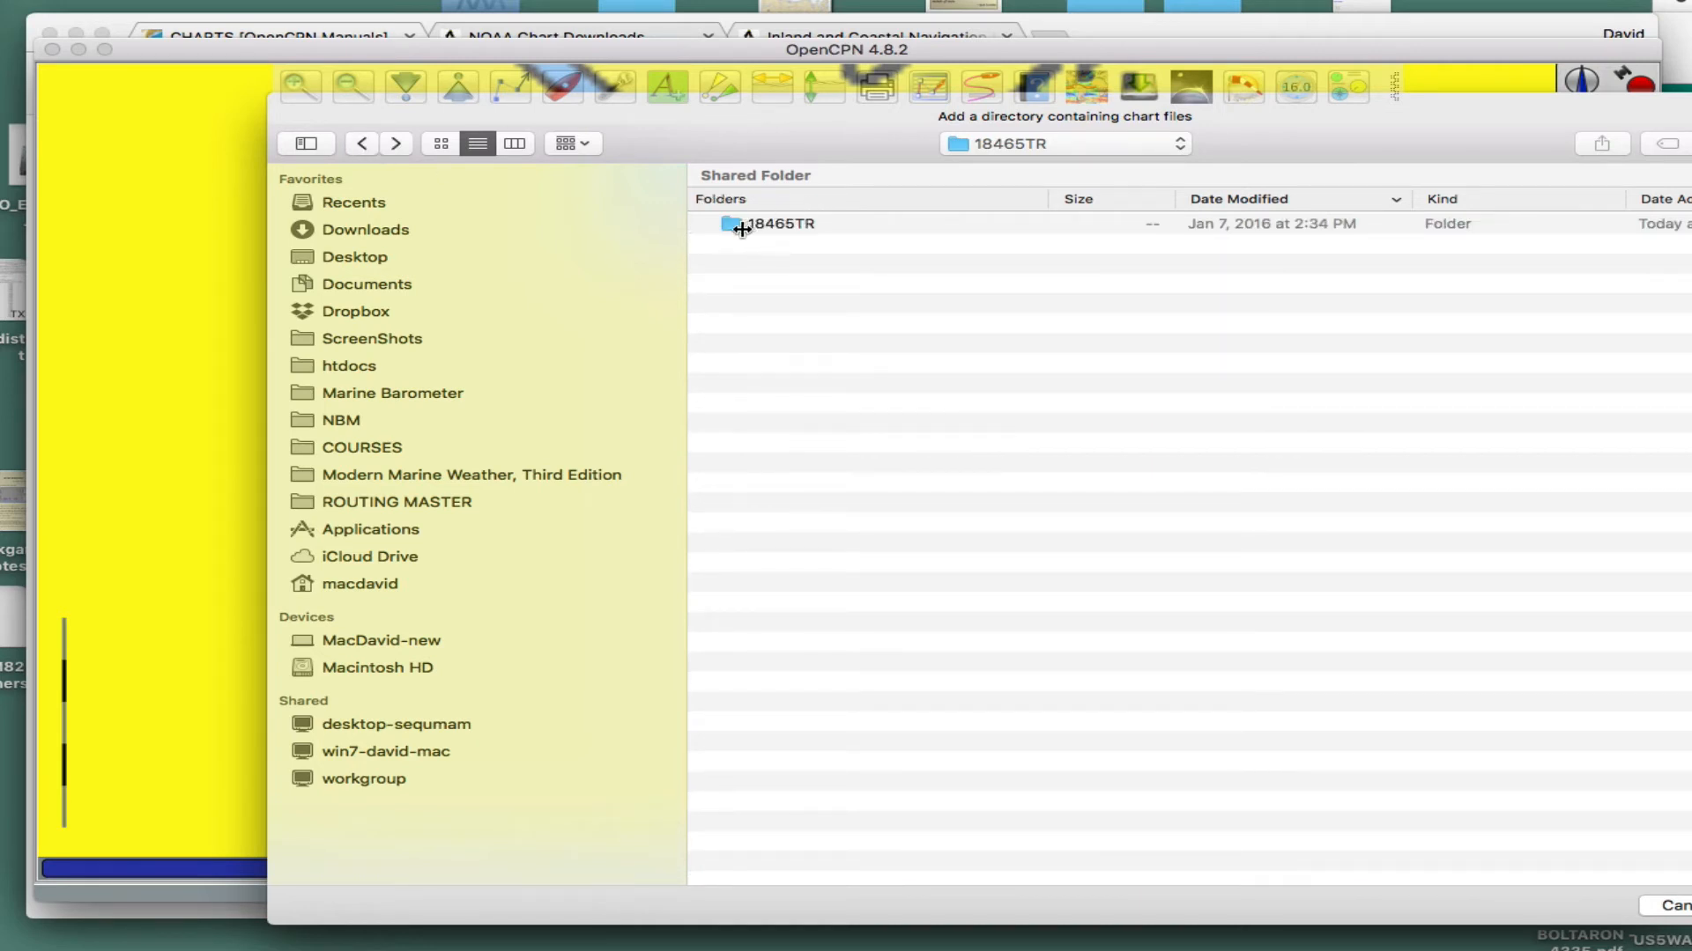
left_click(791, 224)
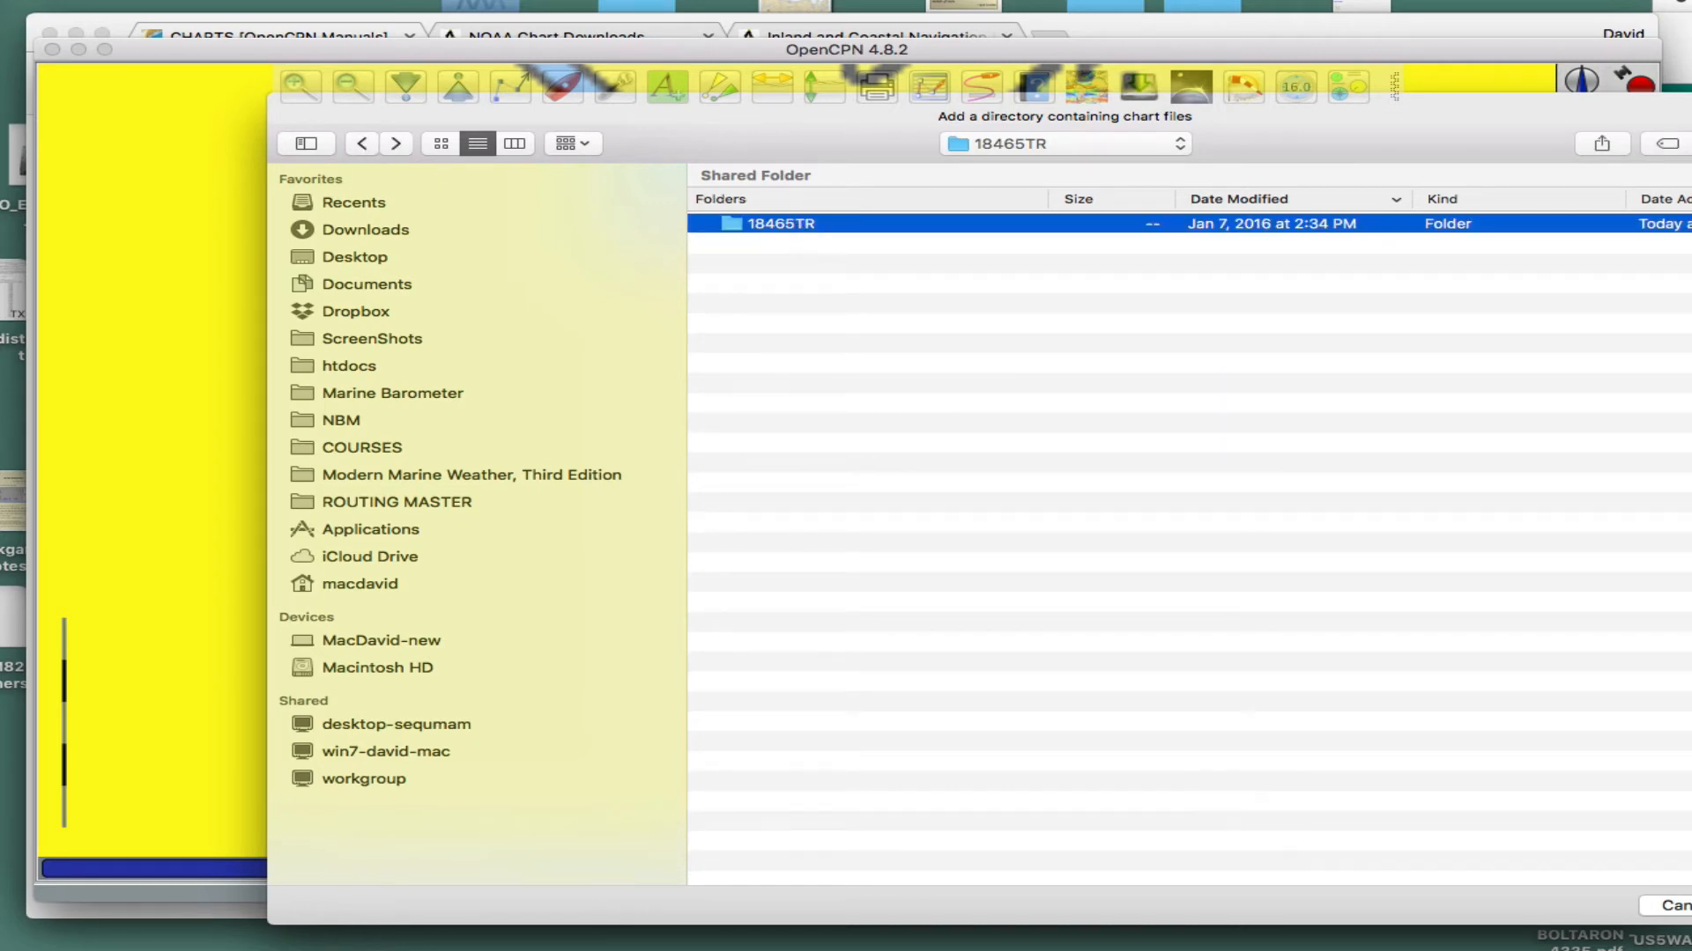
key("Return")
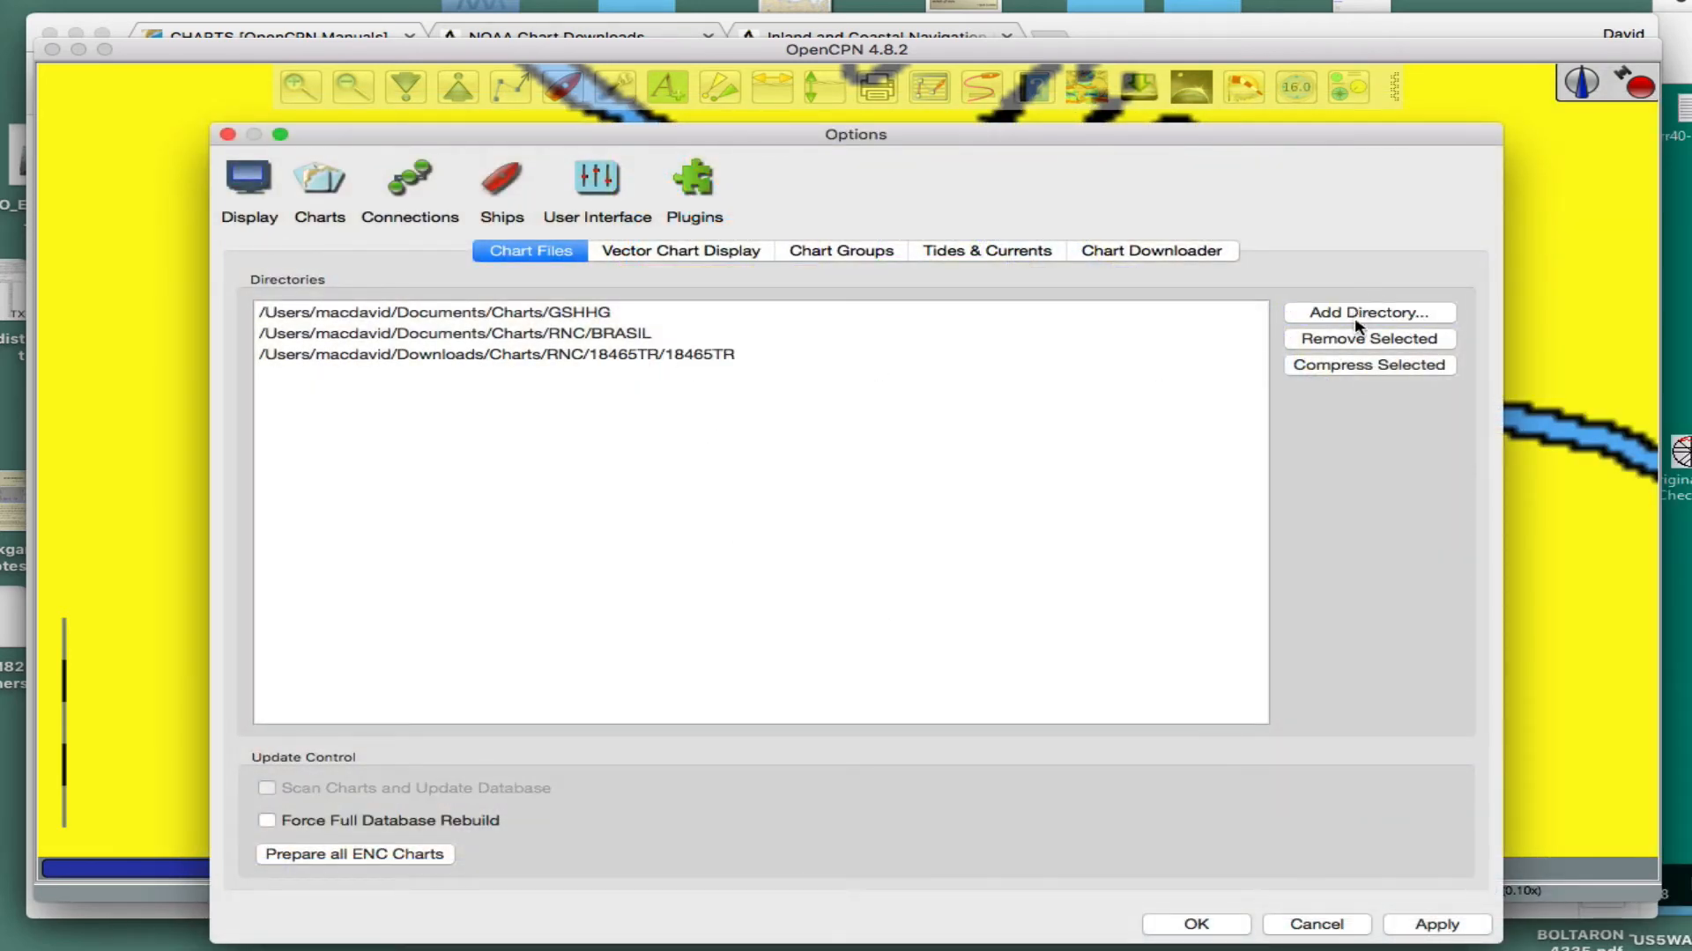
left_click(1436, 925)
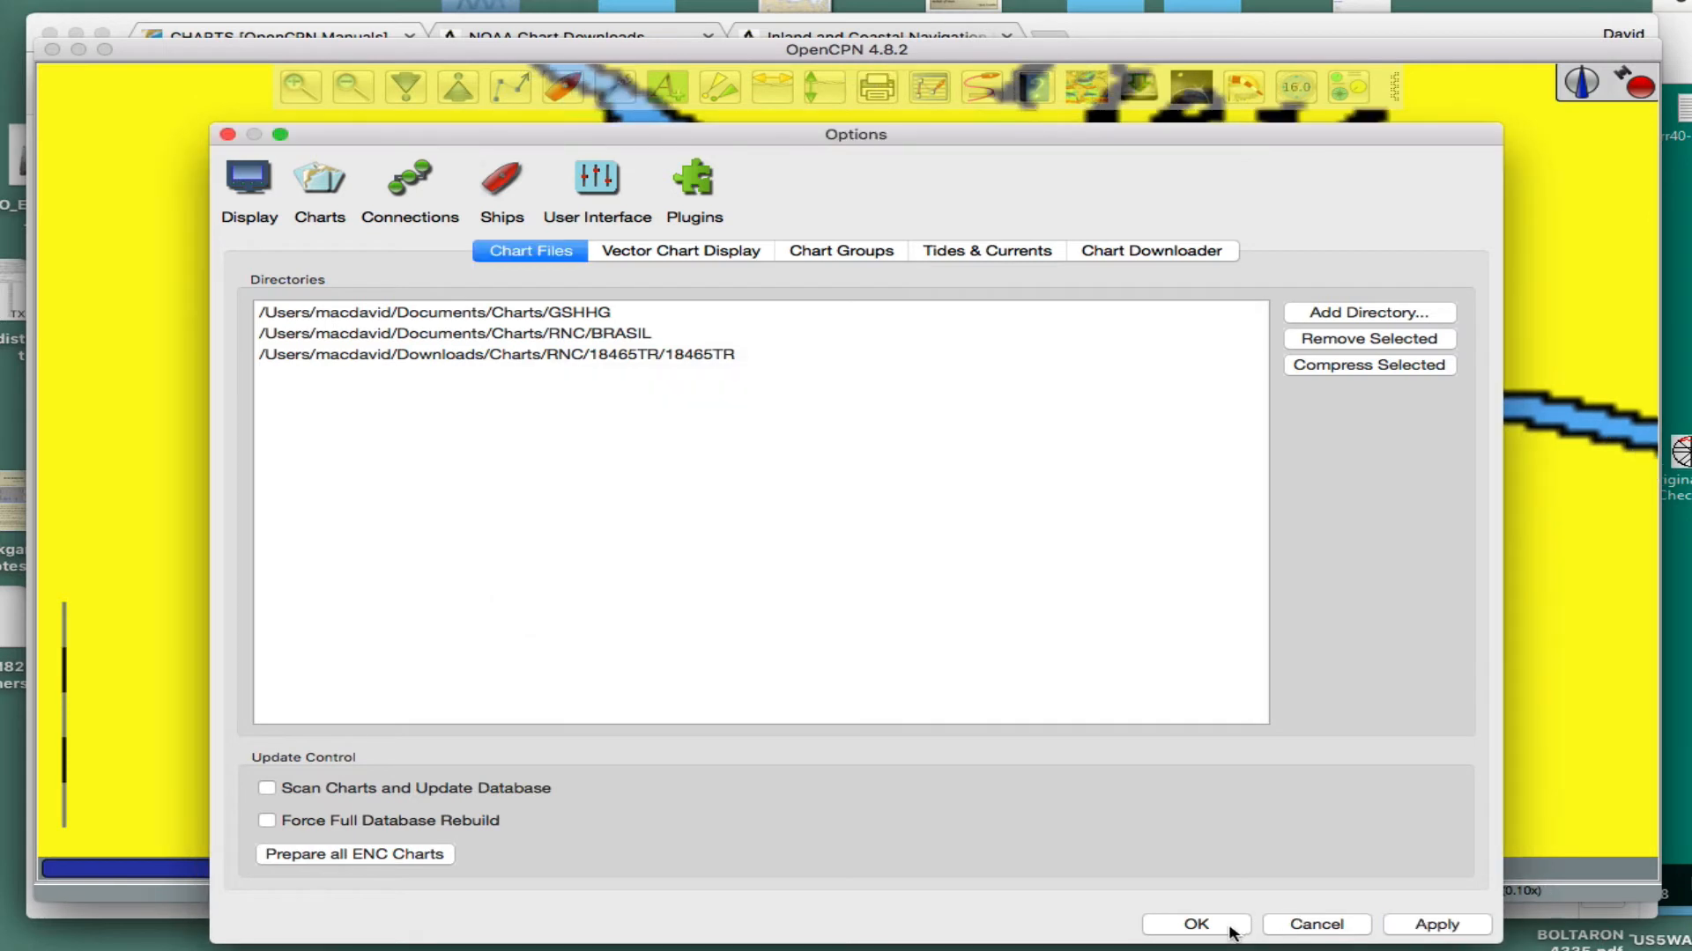
- Remove the RNC/BRASIL chart directory, apply the change and close the options
left_click(614, 336)
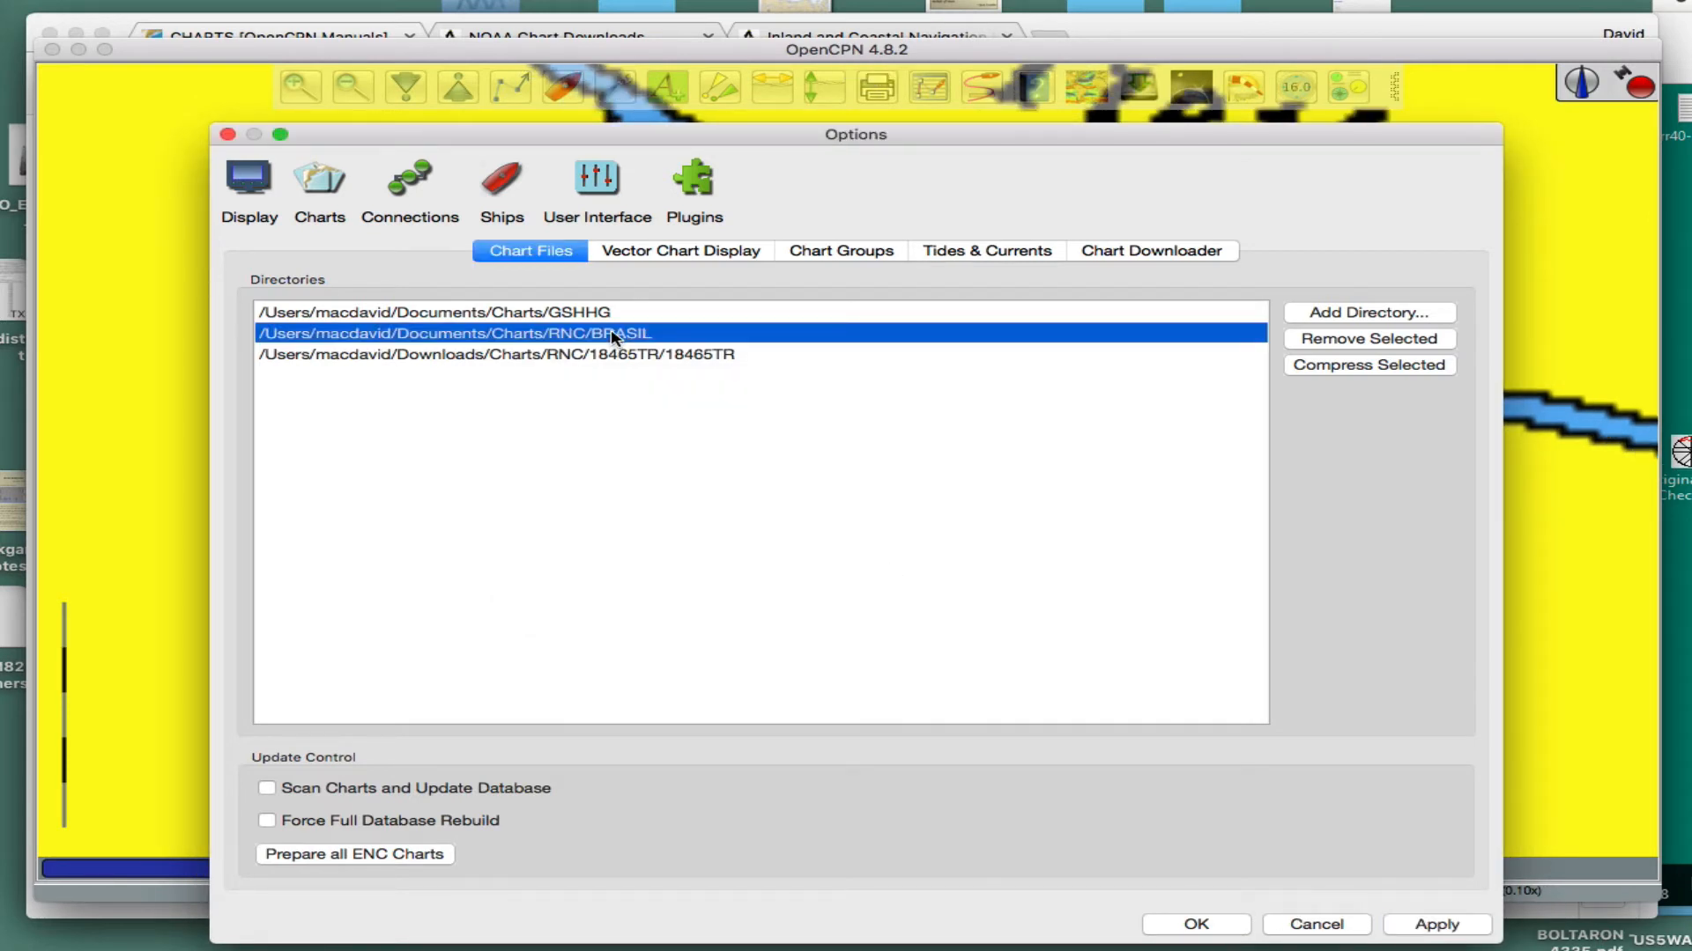
left_click(1348, 341)
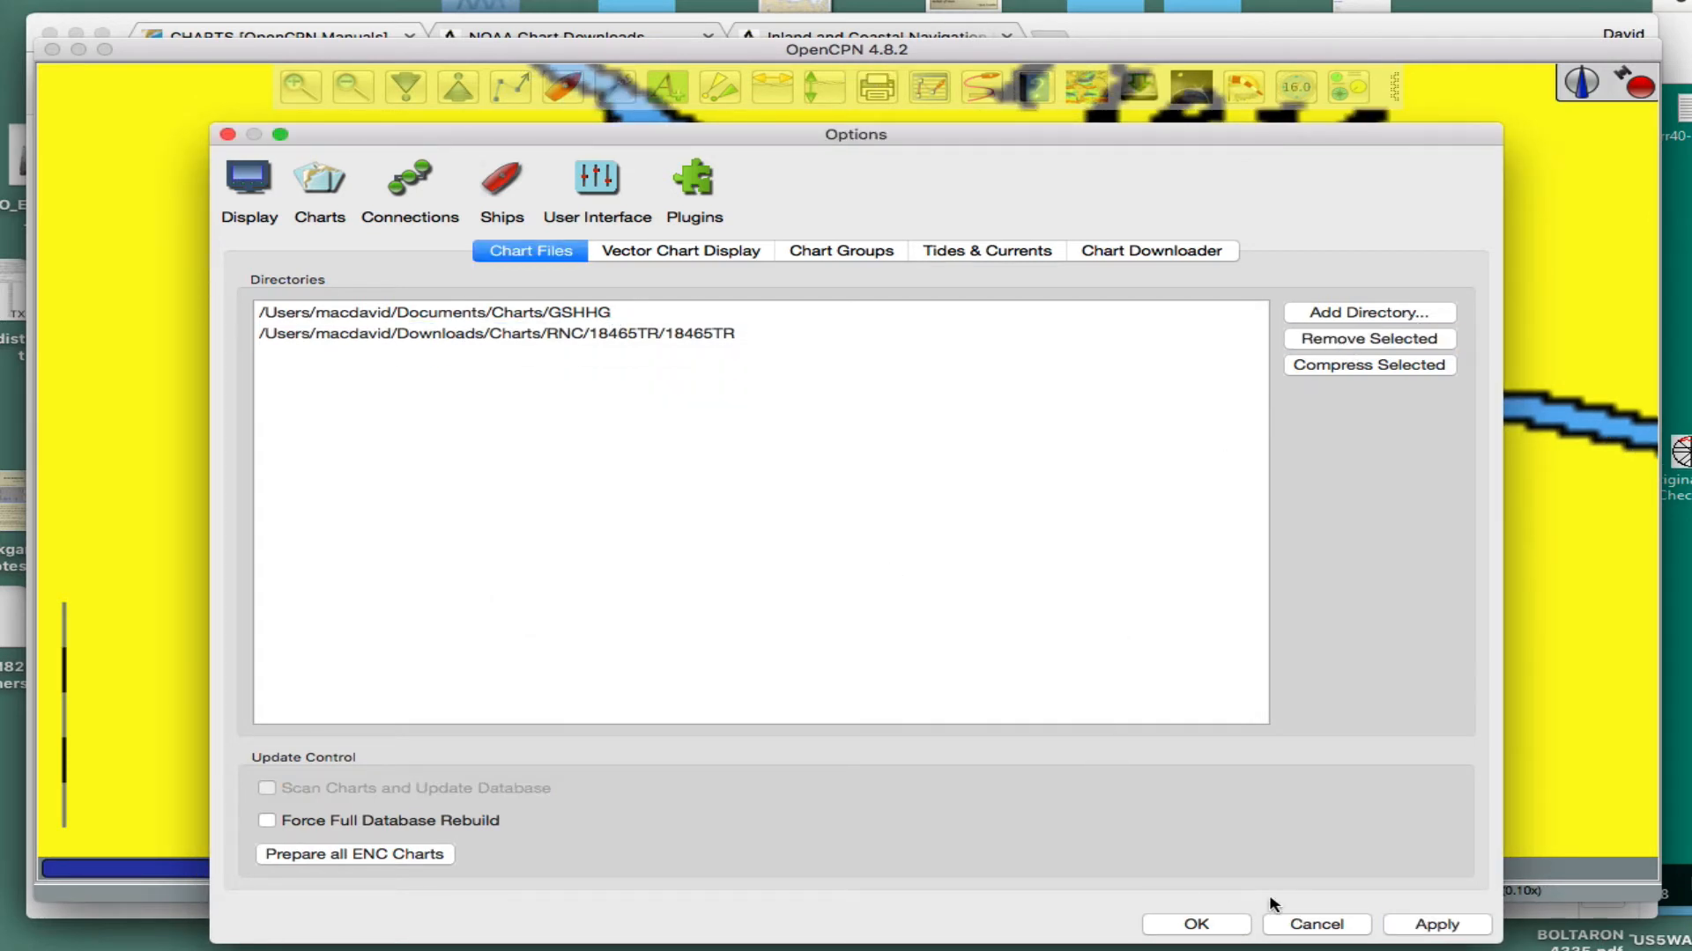
left_click(1436, 924)
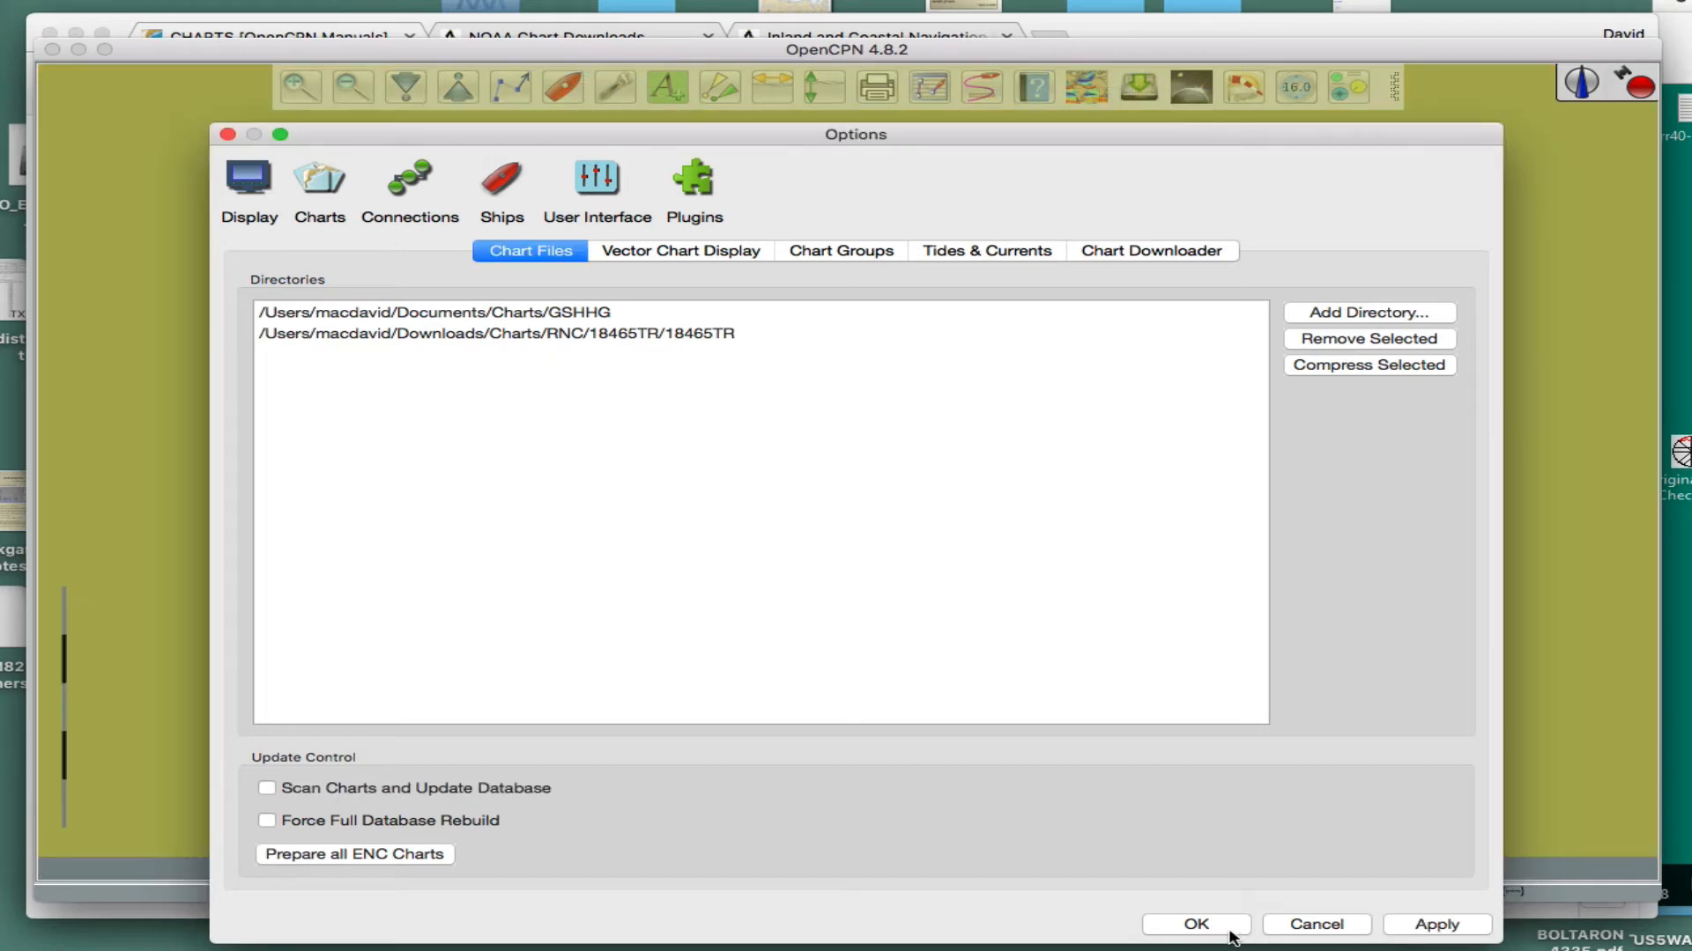
left_click(1196, 924)
- Find the 18465TR chart outline at the Strait of Juan de Fuca, starting from the Brazilian map area
scroll(1087, 597, "down", 5)
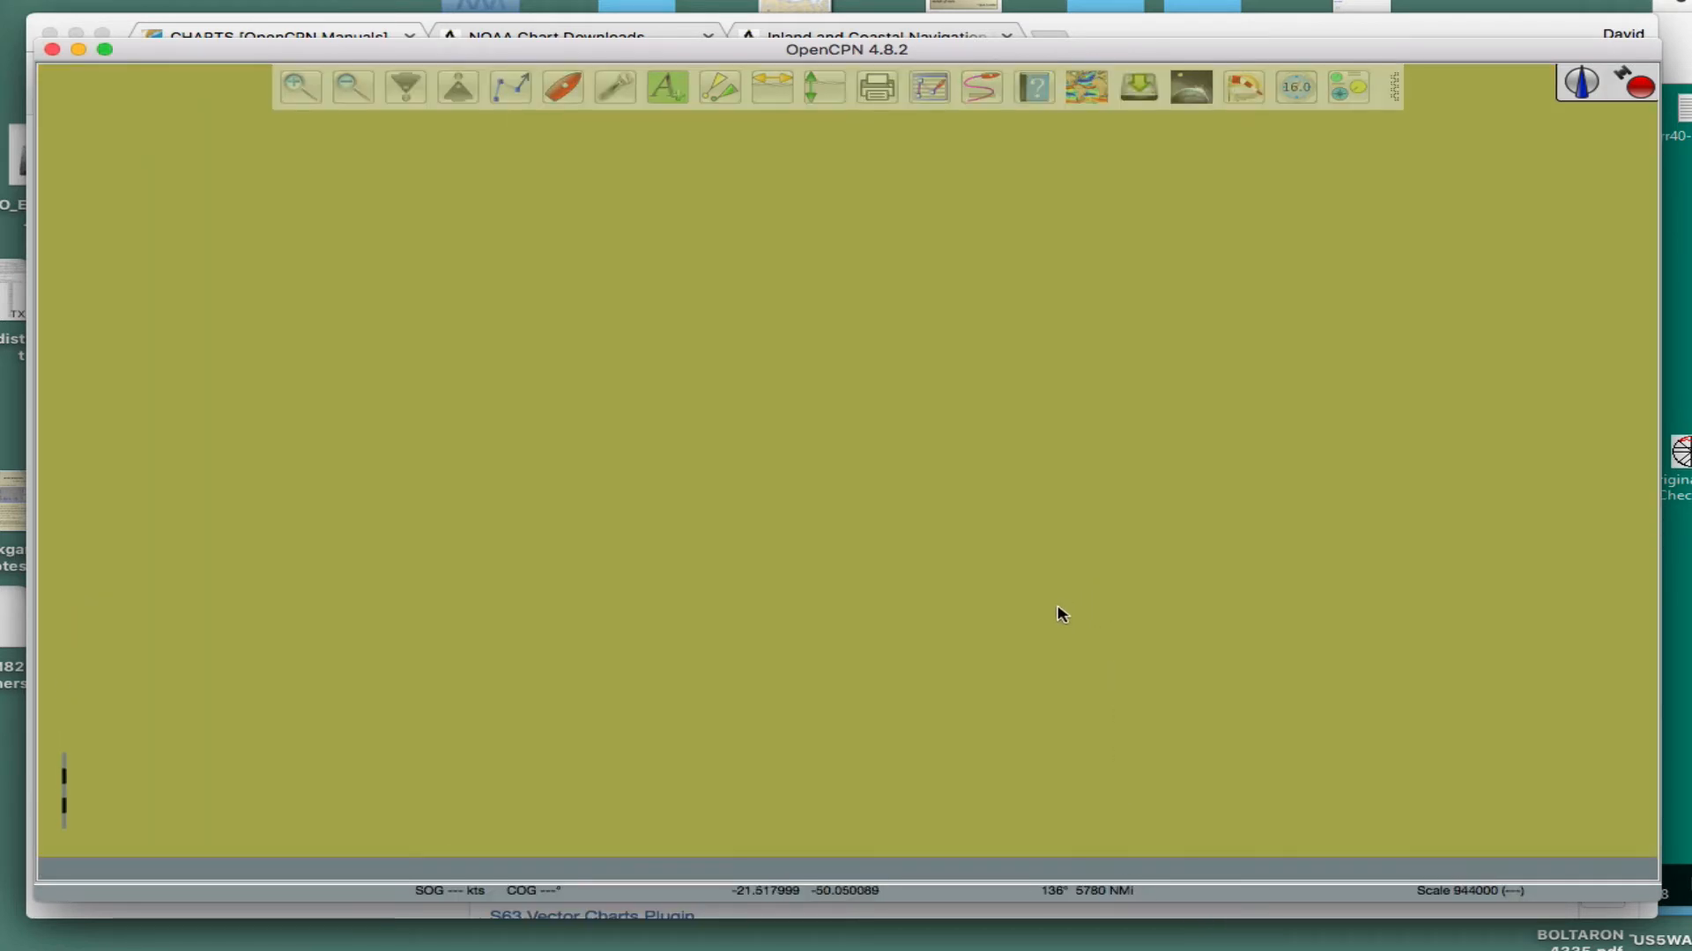
scroll(1048, 617, "down", 5)
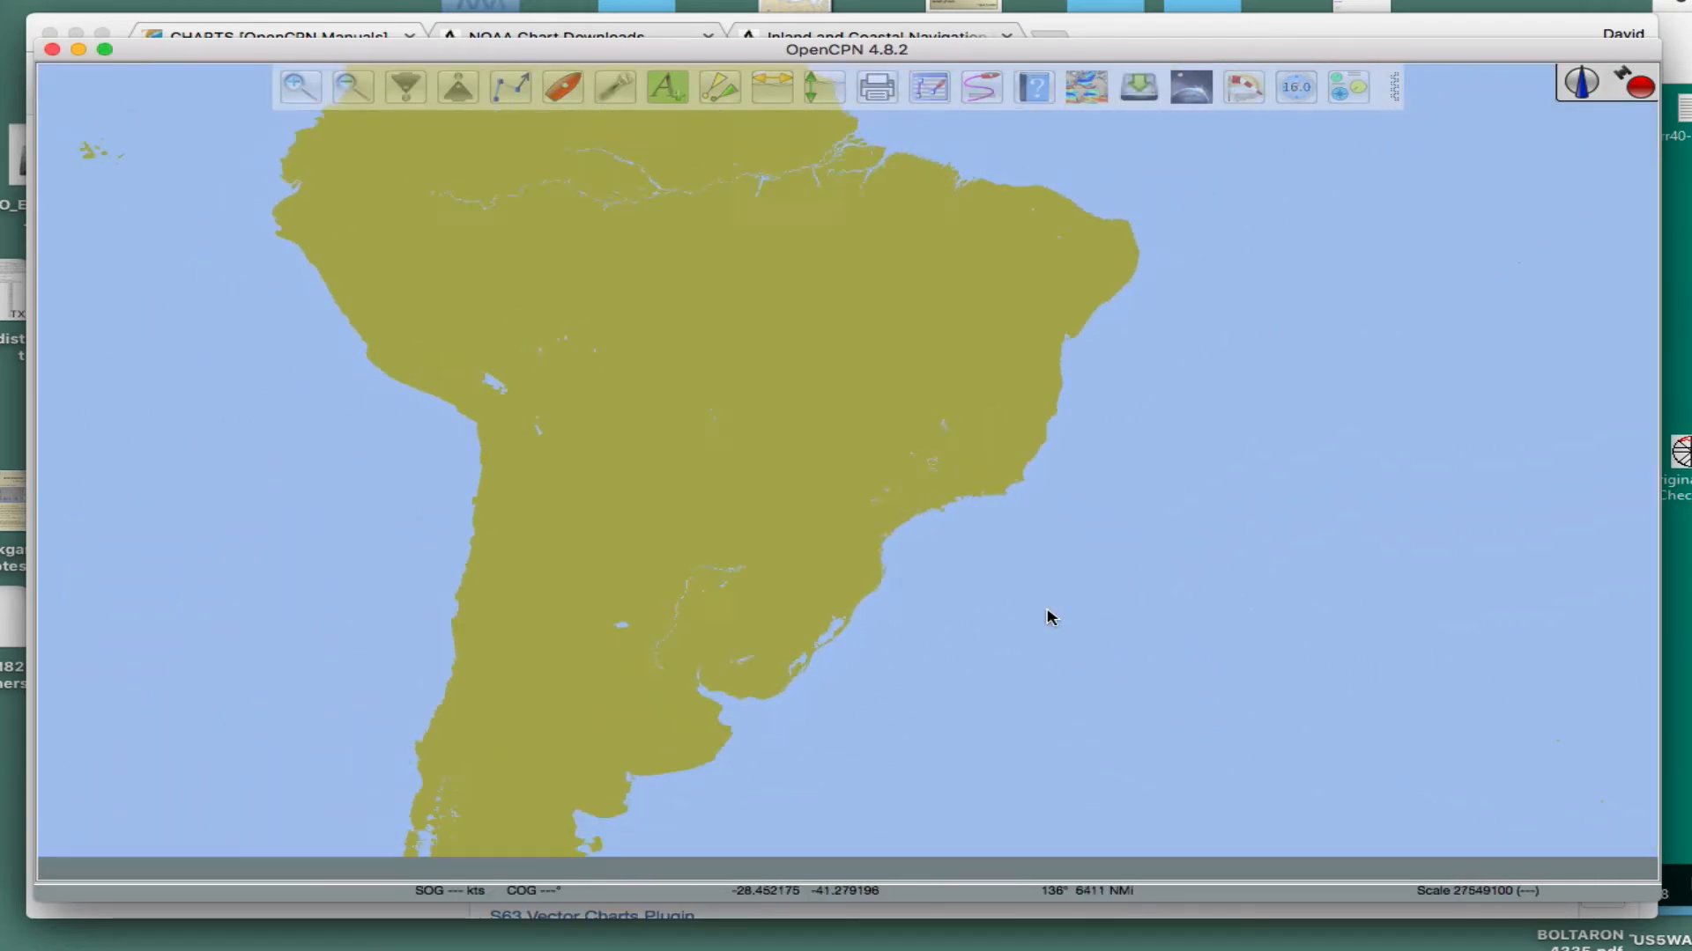
left_click_drag(1082, 662, 1163, 767)
left_click_drag(942, 293, 1253, 460)
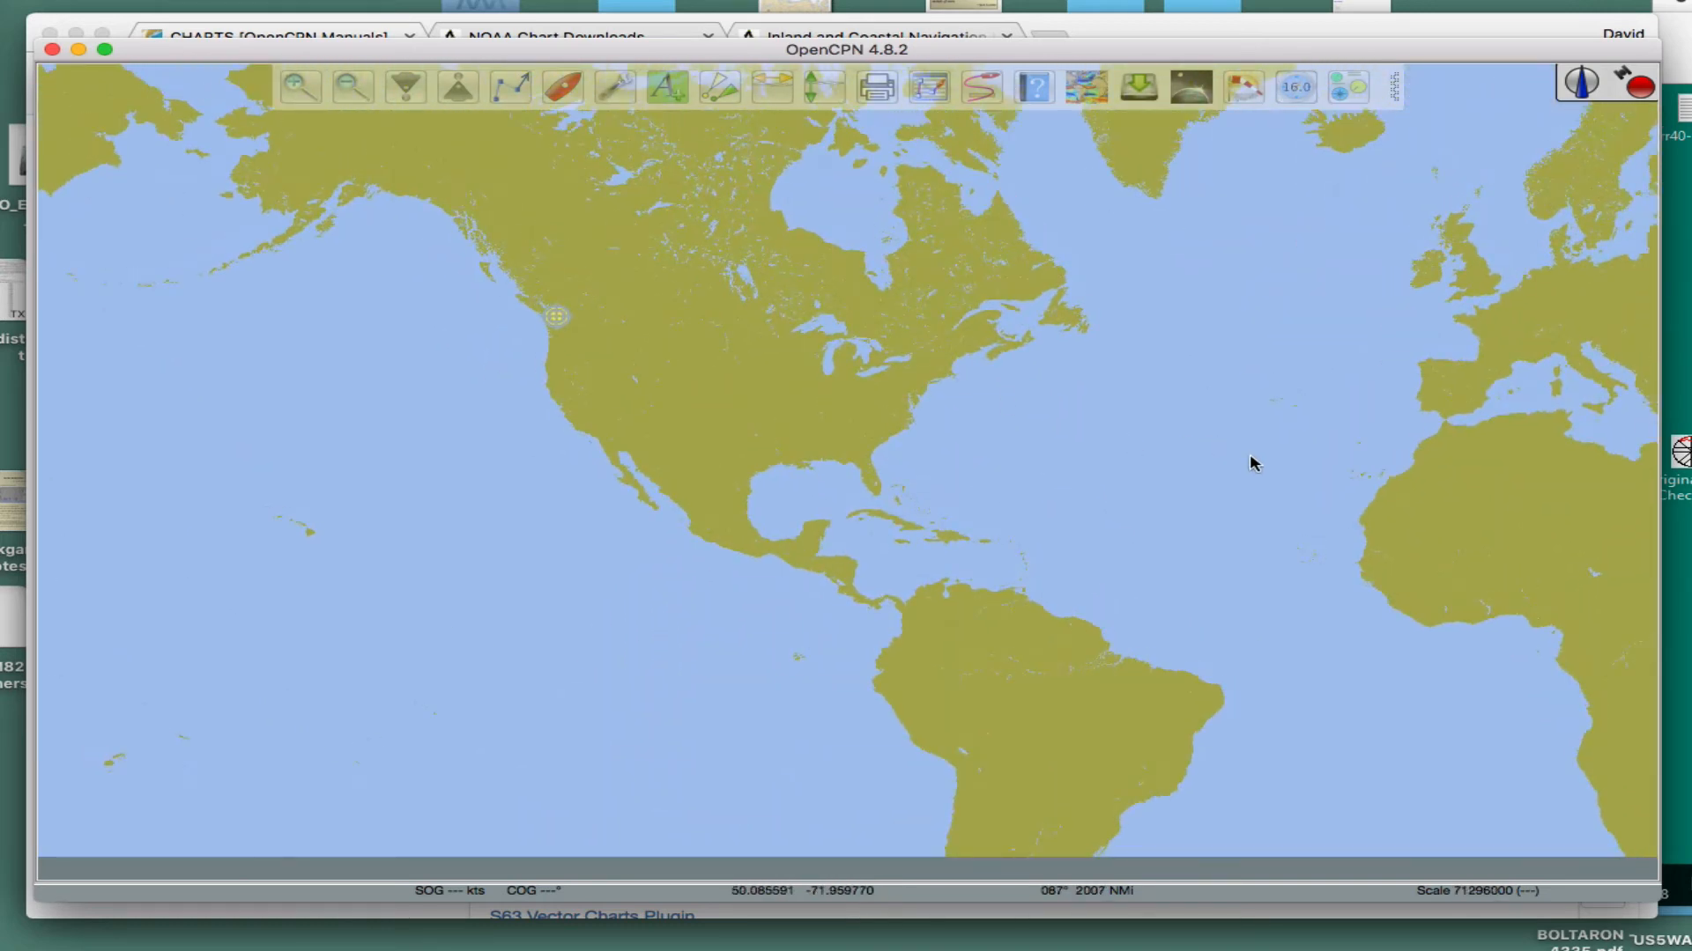
left_click_drag(735, 368, 867, 432)
scroll(916, 498, "up", 3)
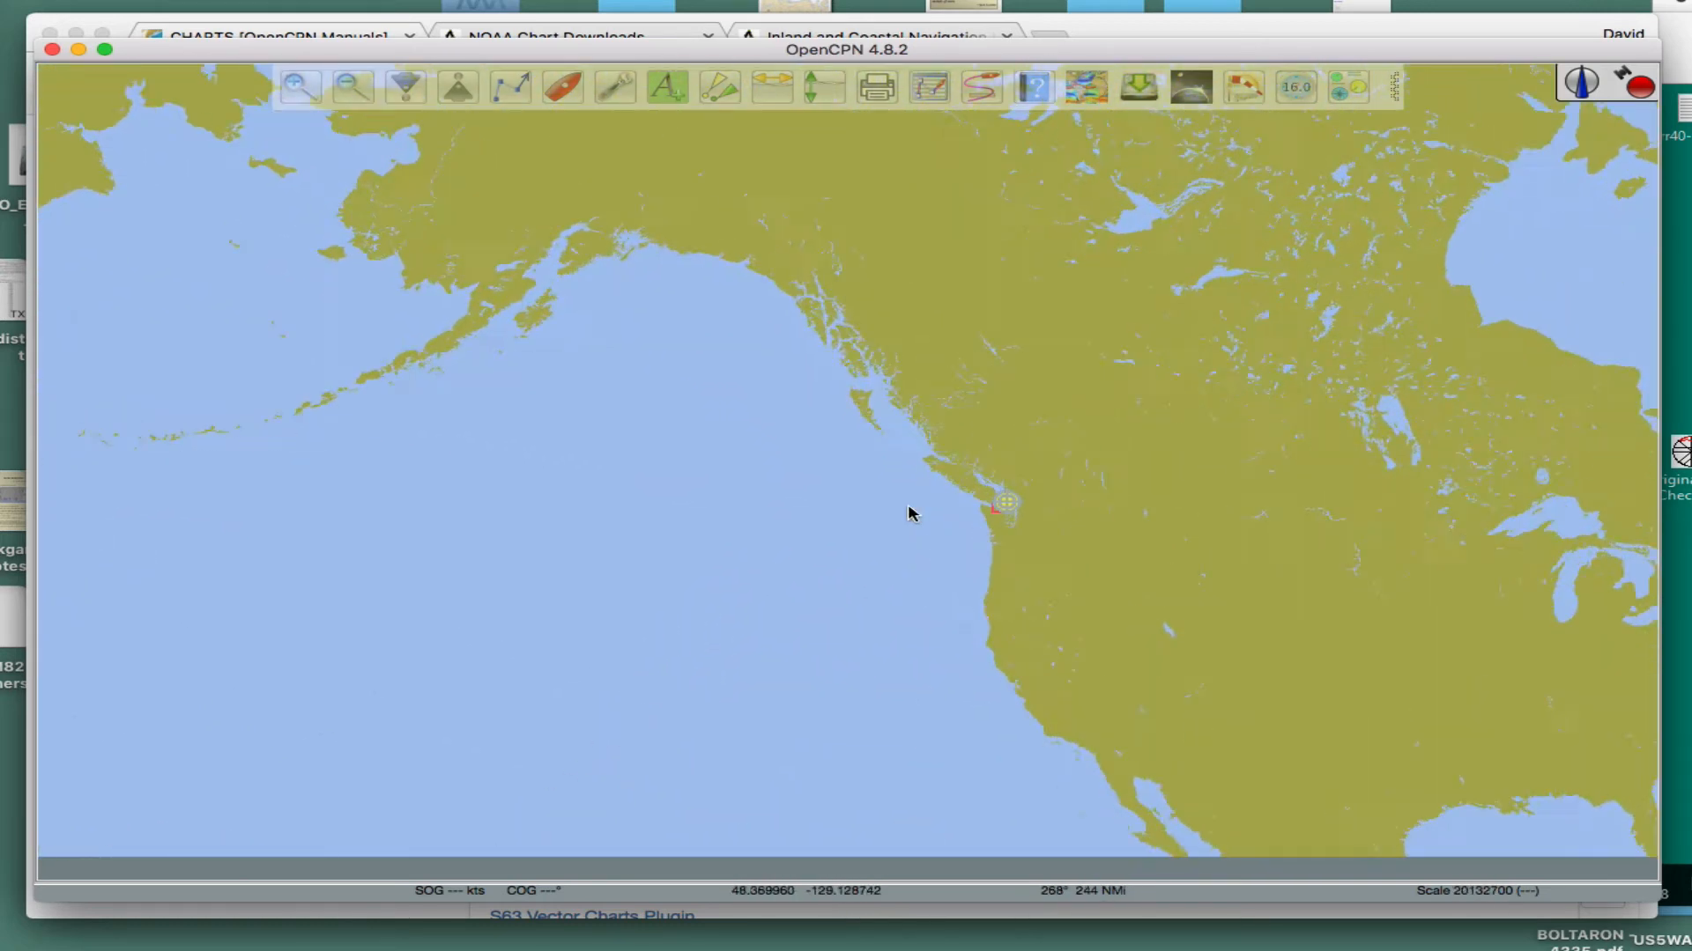
scroll(892, 469, "up", 5)
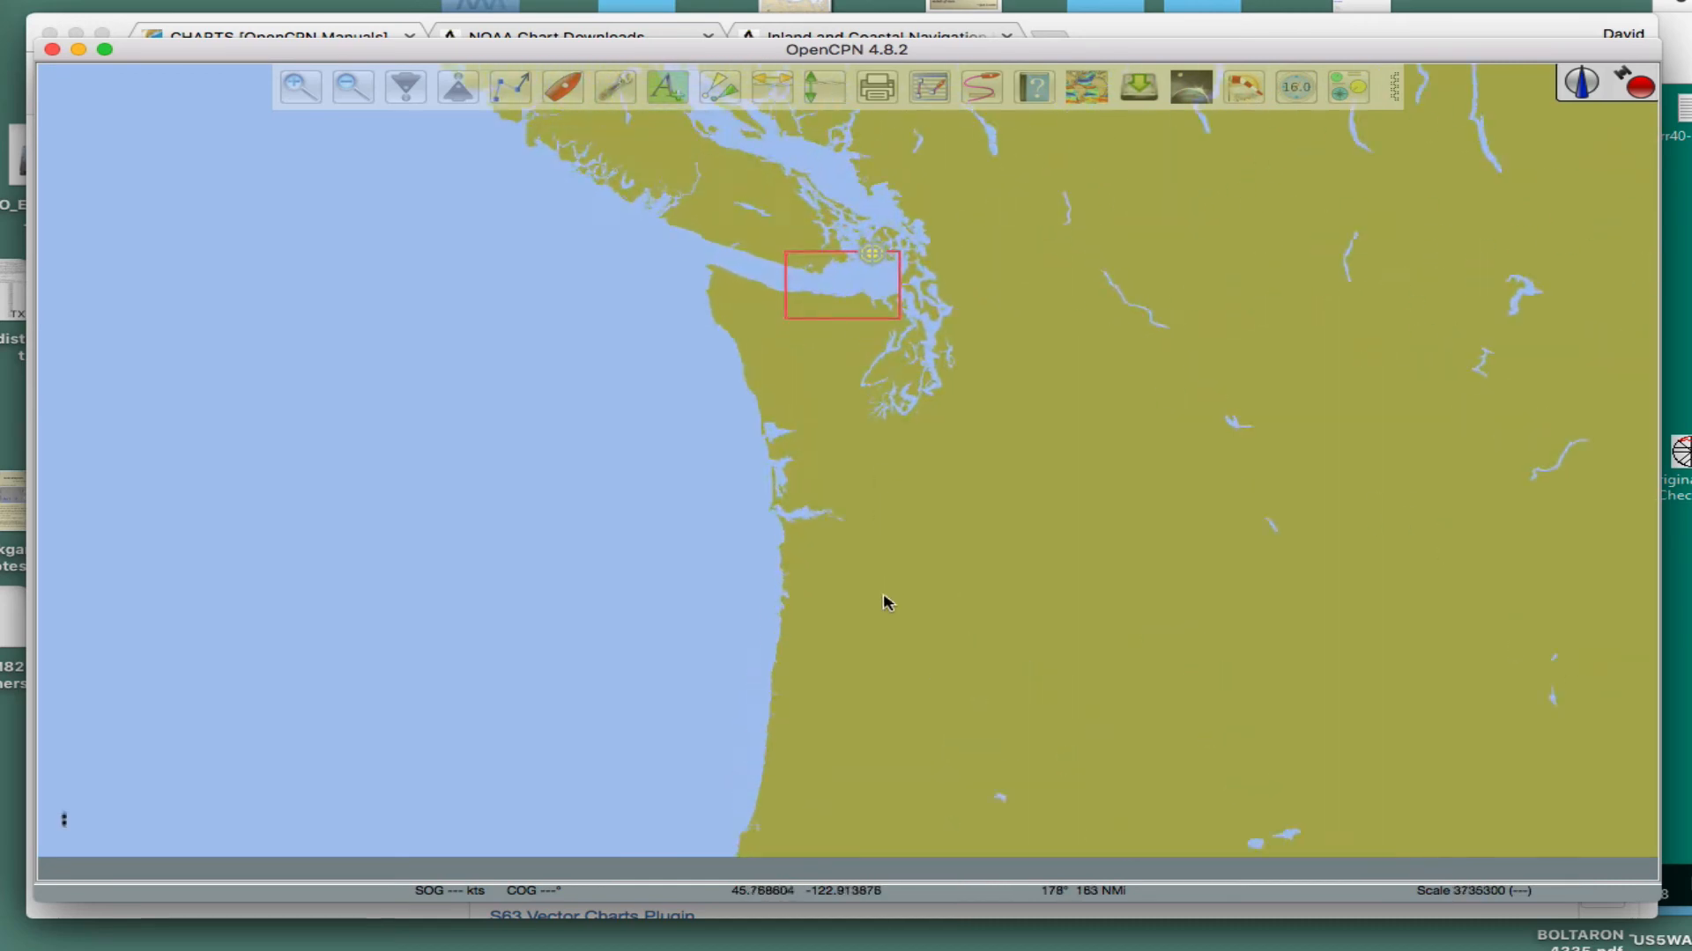
left_click_drag(845, 336, 804, 631)
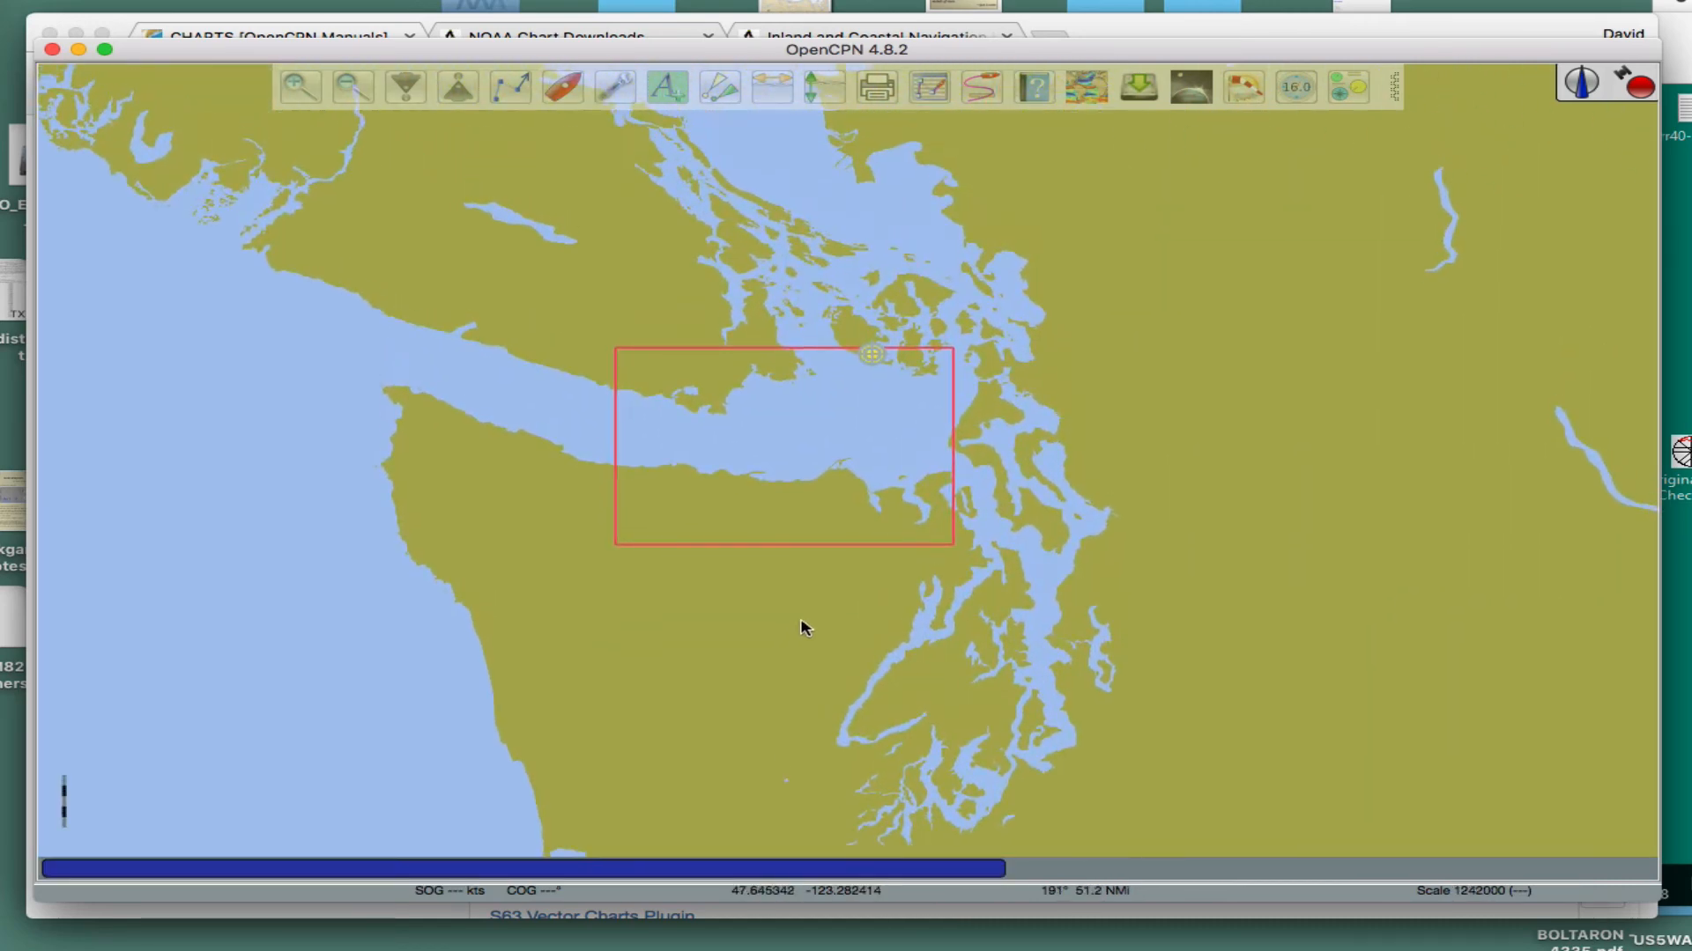
- Examine the Strait of Juan de Fuca chart at close range and as a whole within the surrounding basemap
scroll(842, 525, "up", 4)
scroll(838, 522, "up", 3)
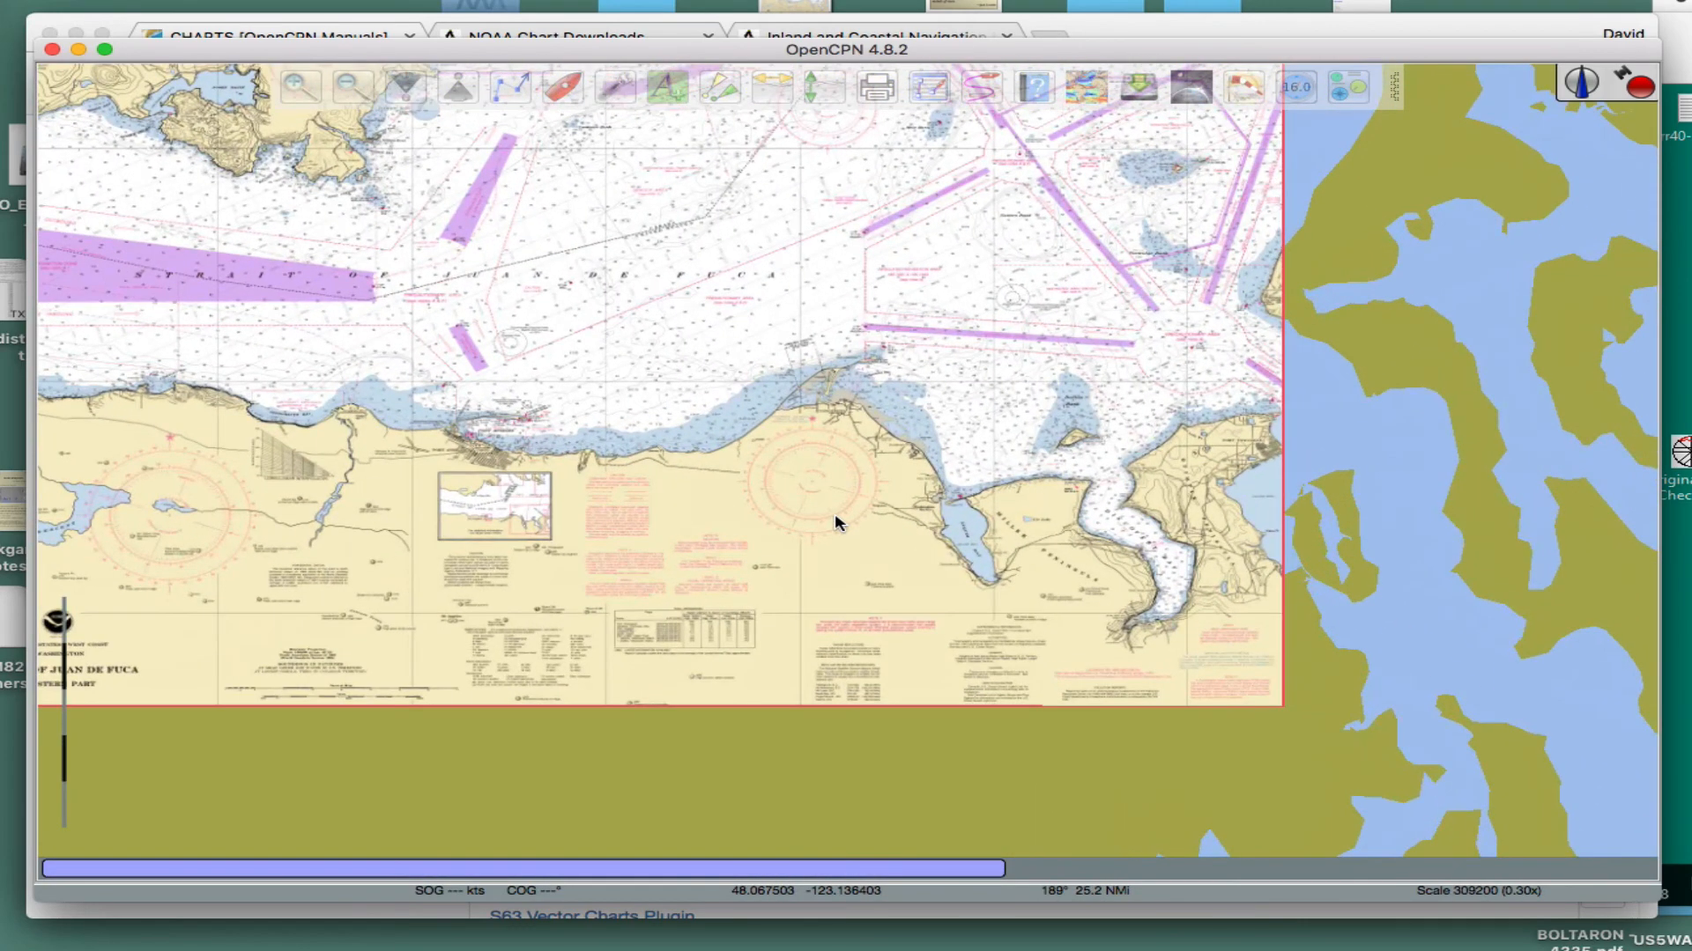
scroll(838, 526, "down", 6)
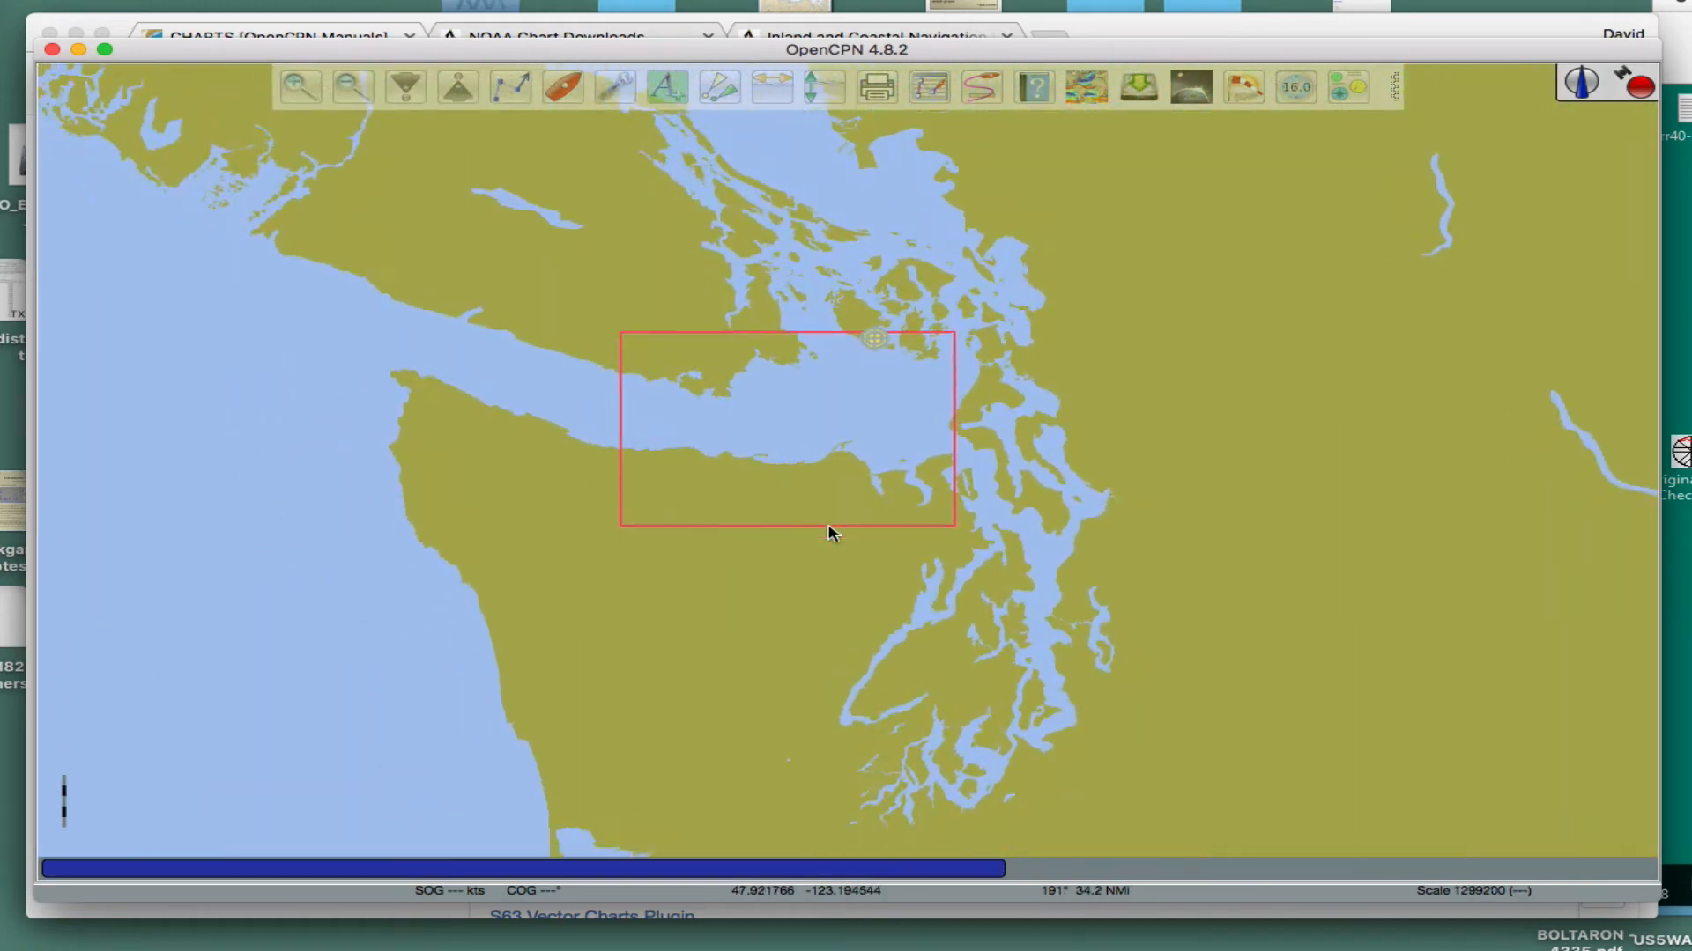
scroll(835, 526, "up", 4)
left_click(832, 518)
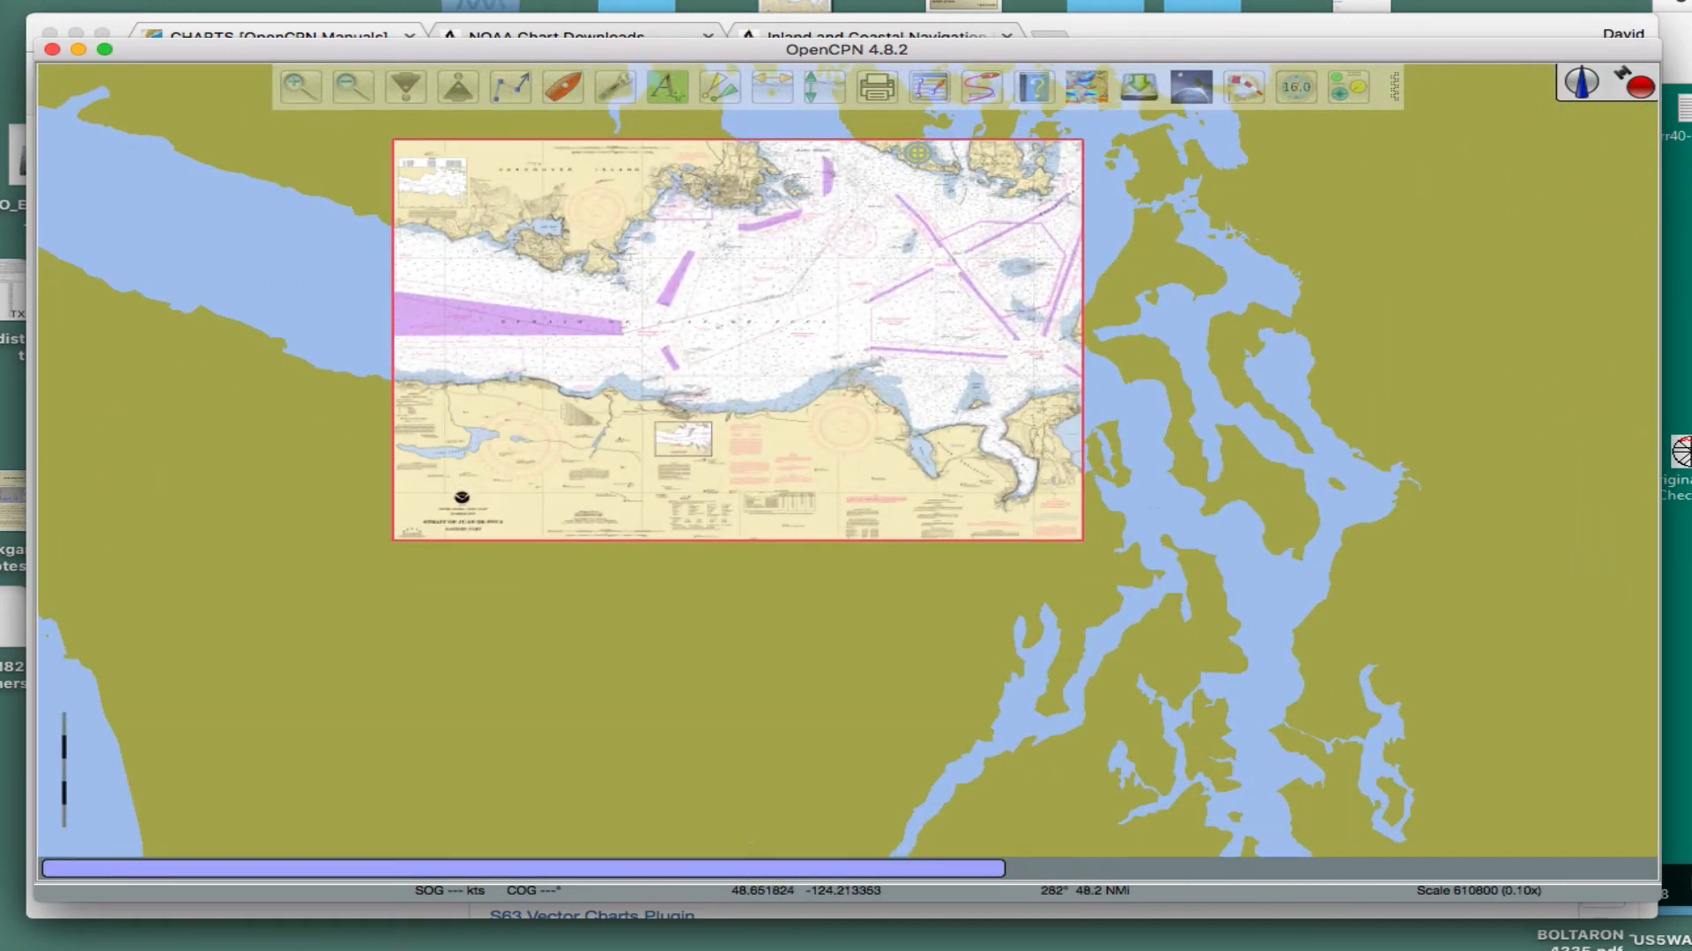
- Disable chart quilting in the general display options, apply the change and close the options
left_click(602, 88)
left_click(246, 156)
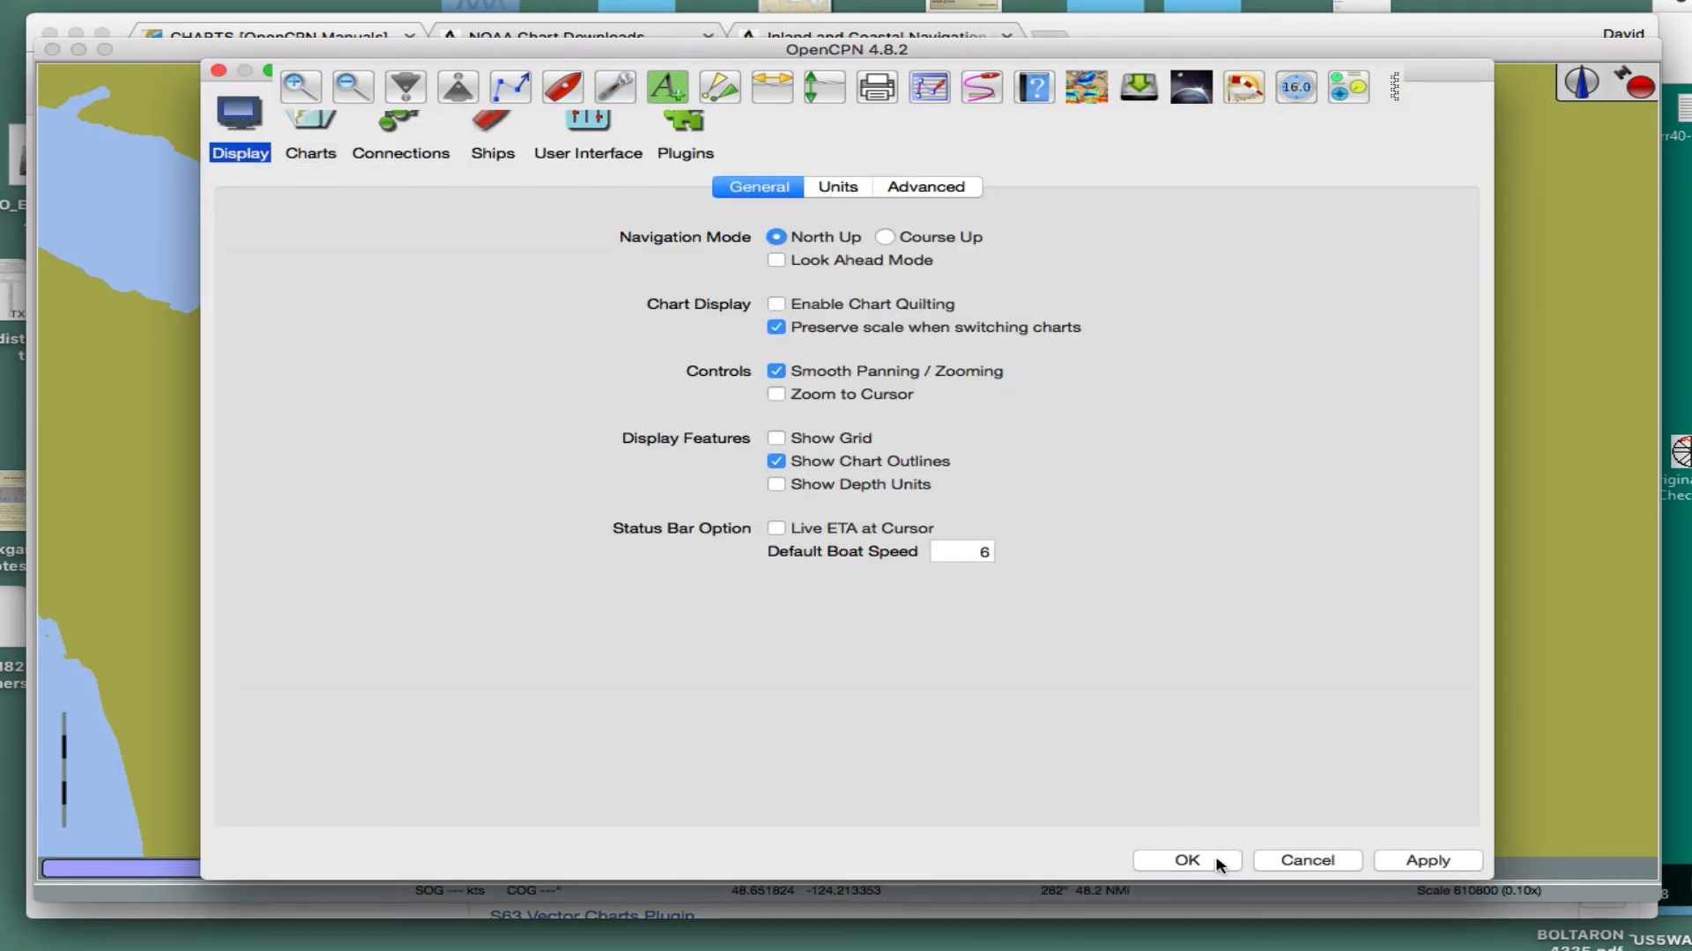
left_click(1422, 865)
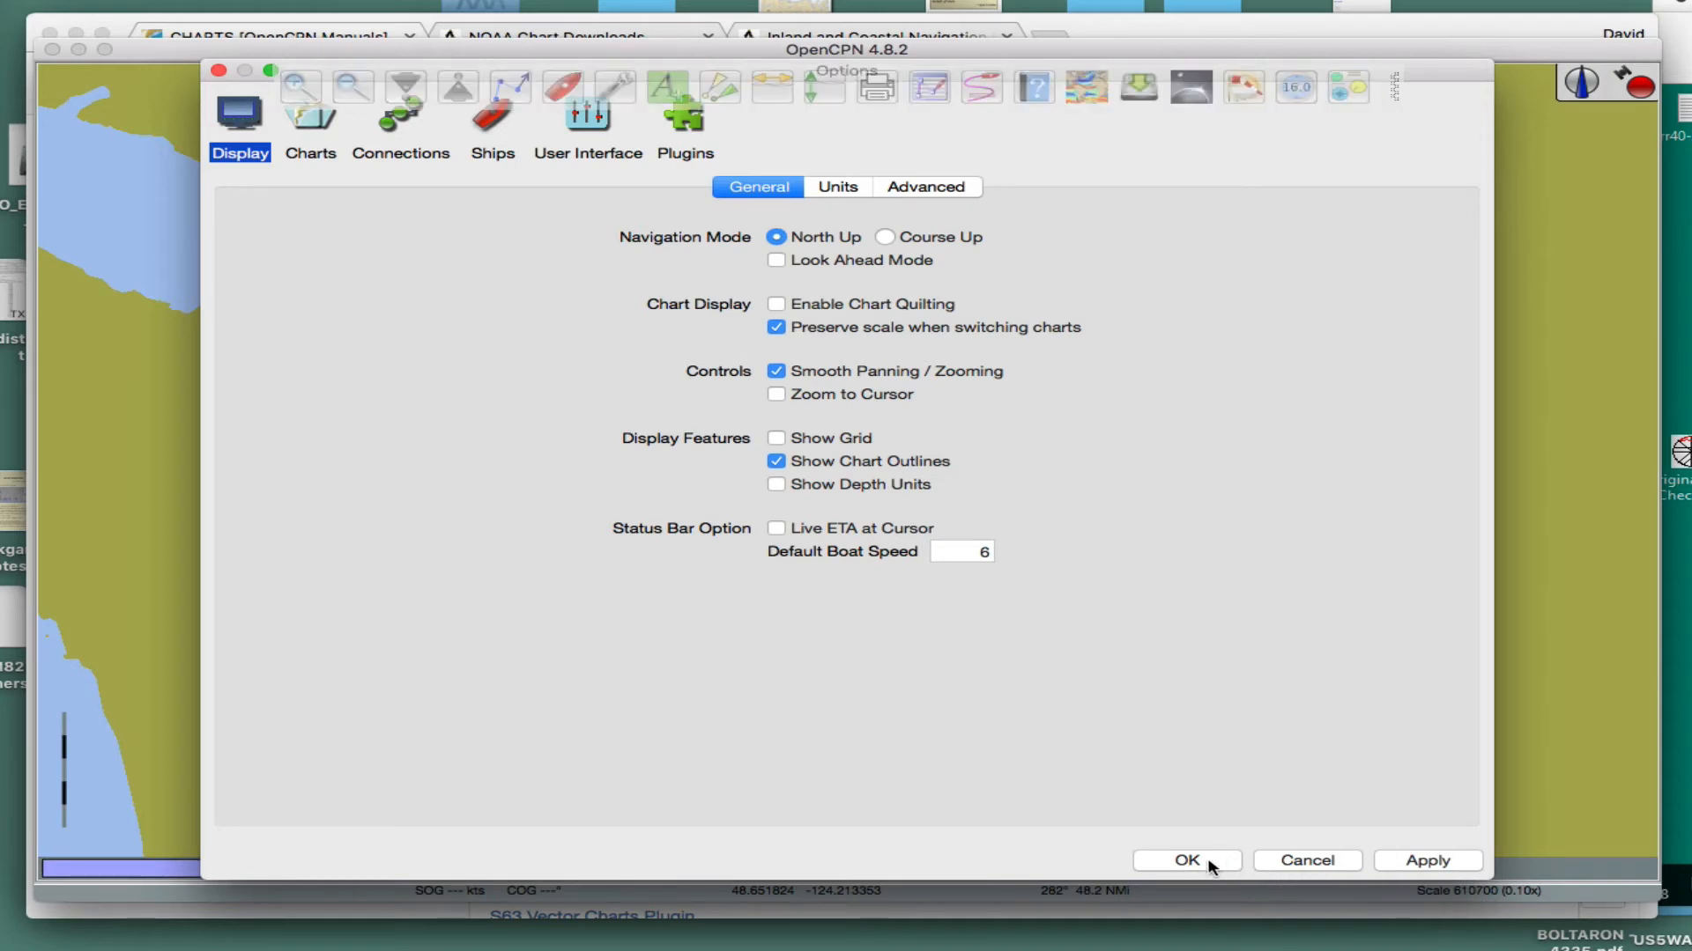
left_click(1203, 862)
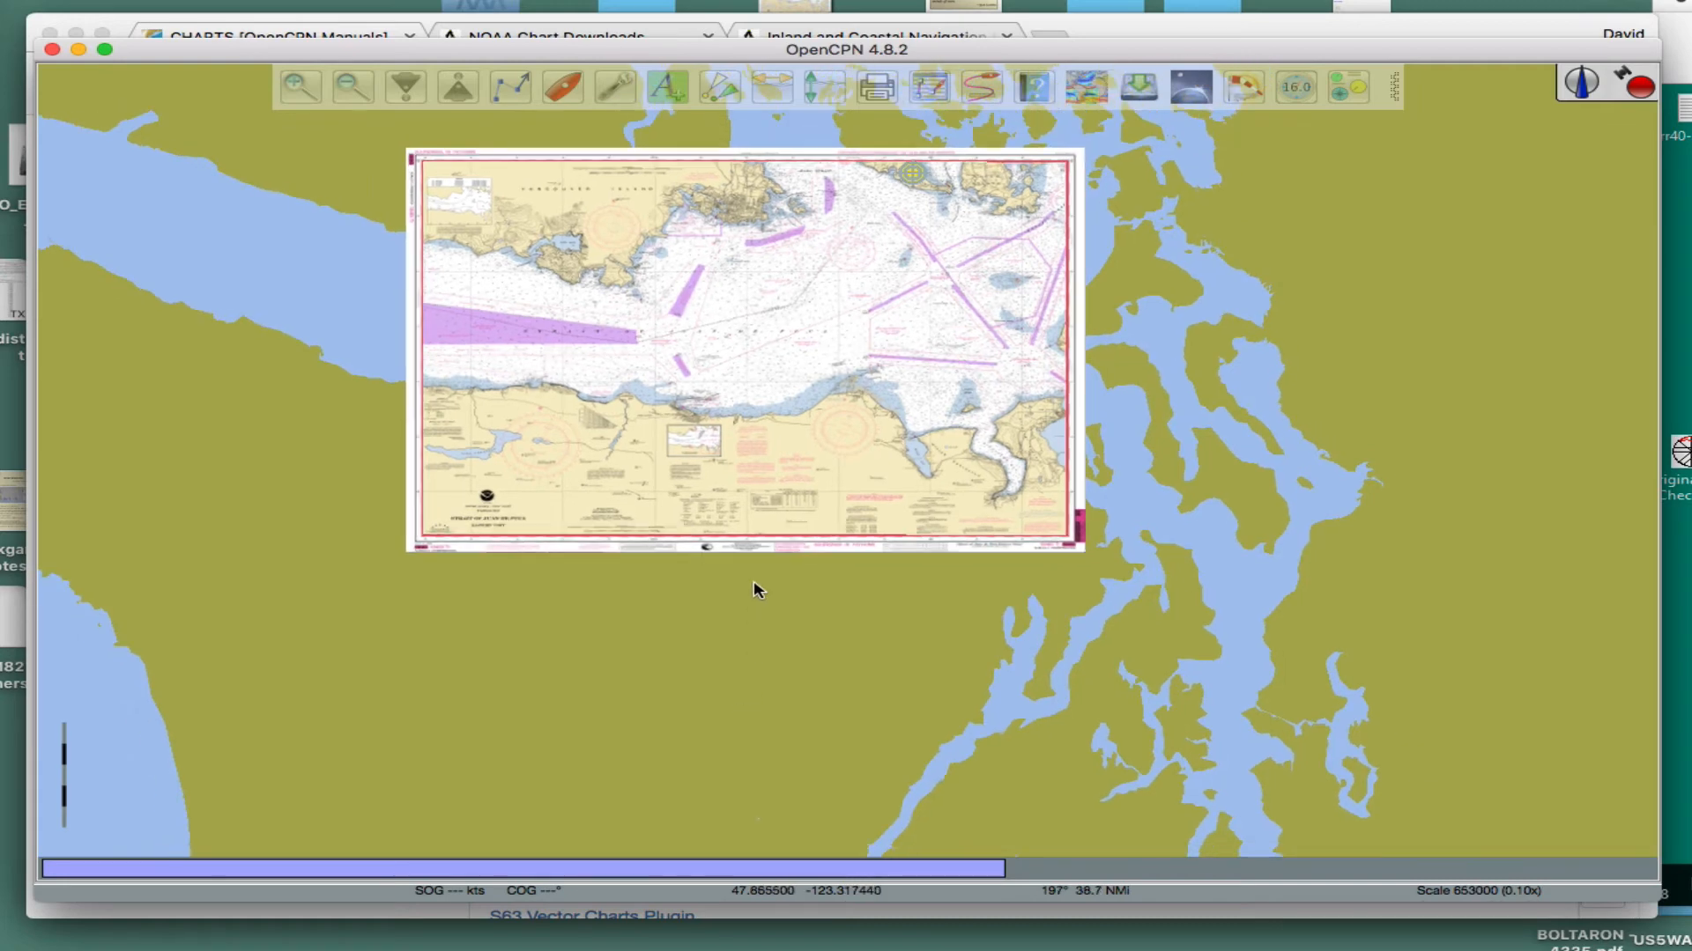
- Examine the unquilted Strait of Juan de Fuca chart with its borders and the coast around it
scroll(756, 582, "up", 2)
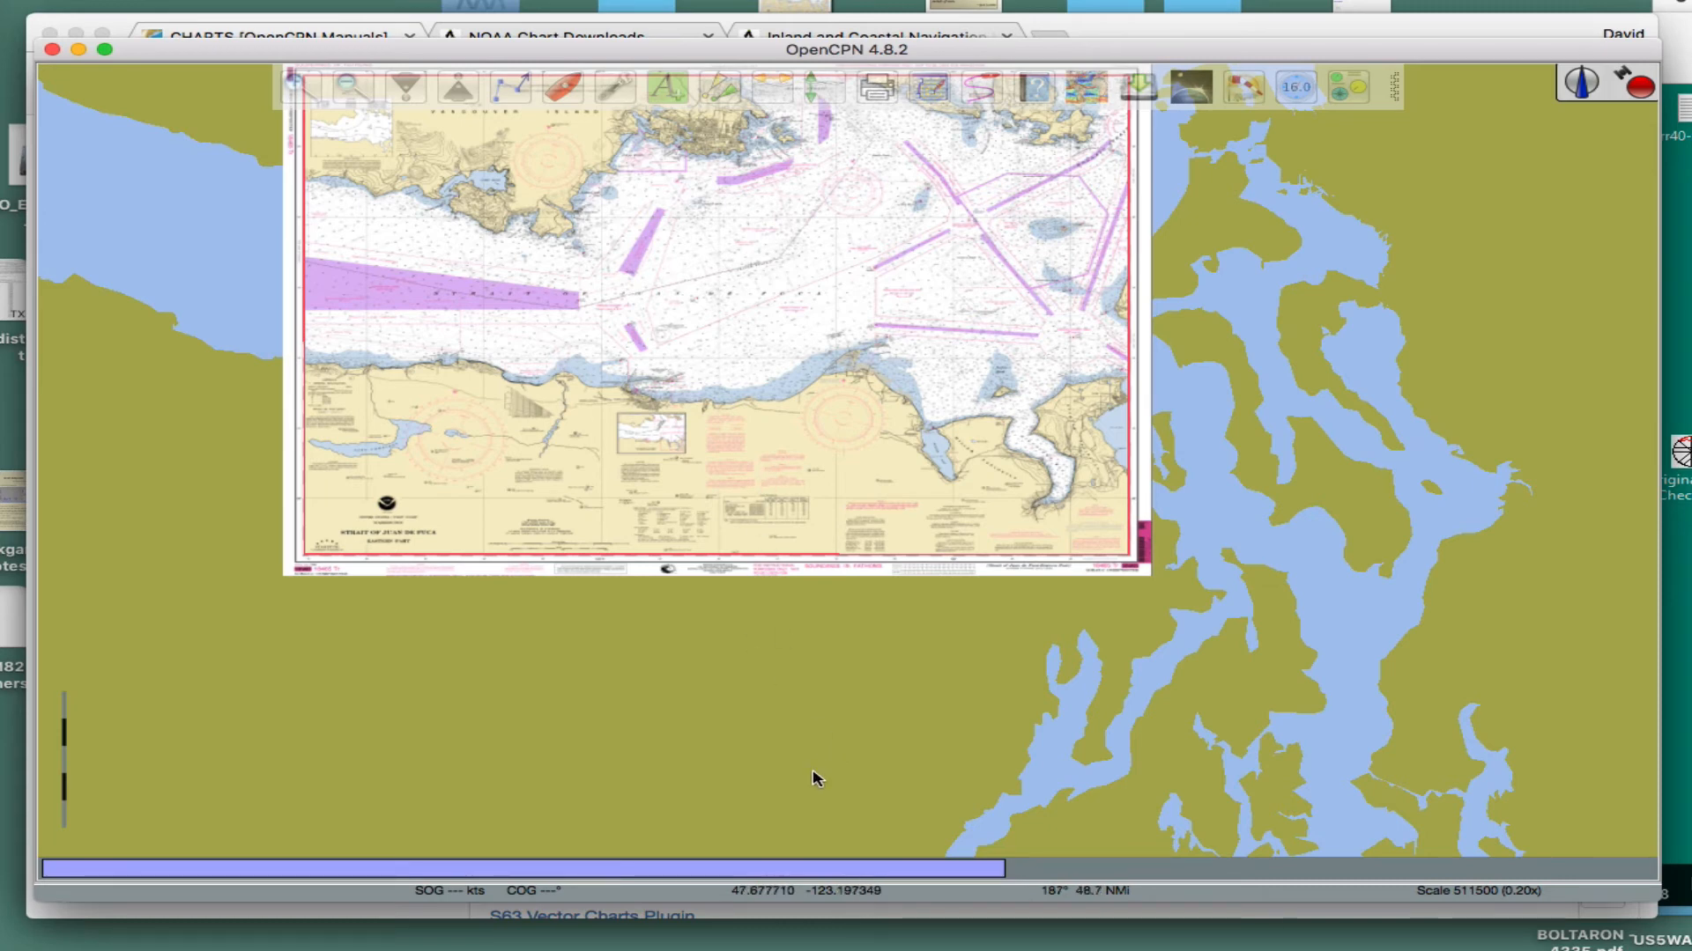
scroll(811, 782, "down", 2)
mouse_move(759, 753)
left_mouse_down()
mouse_move(778, 702)
mouse_move(778, 736)
left_mouse_up()
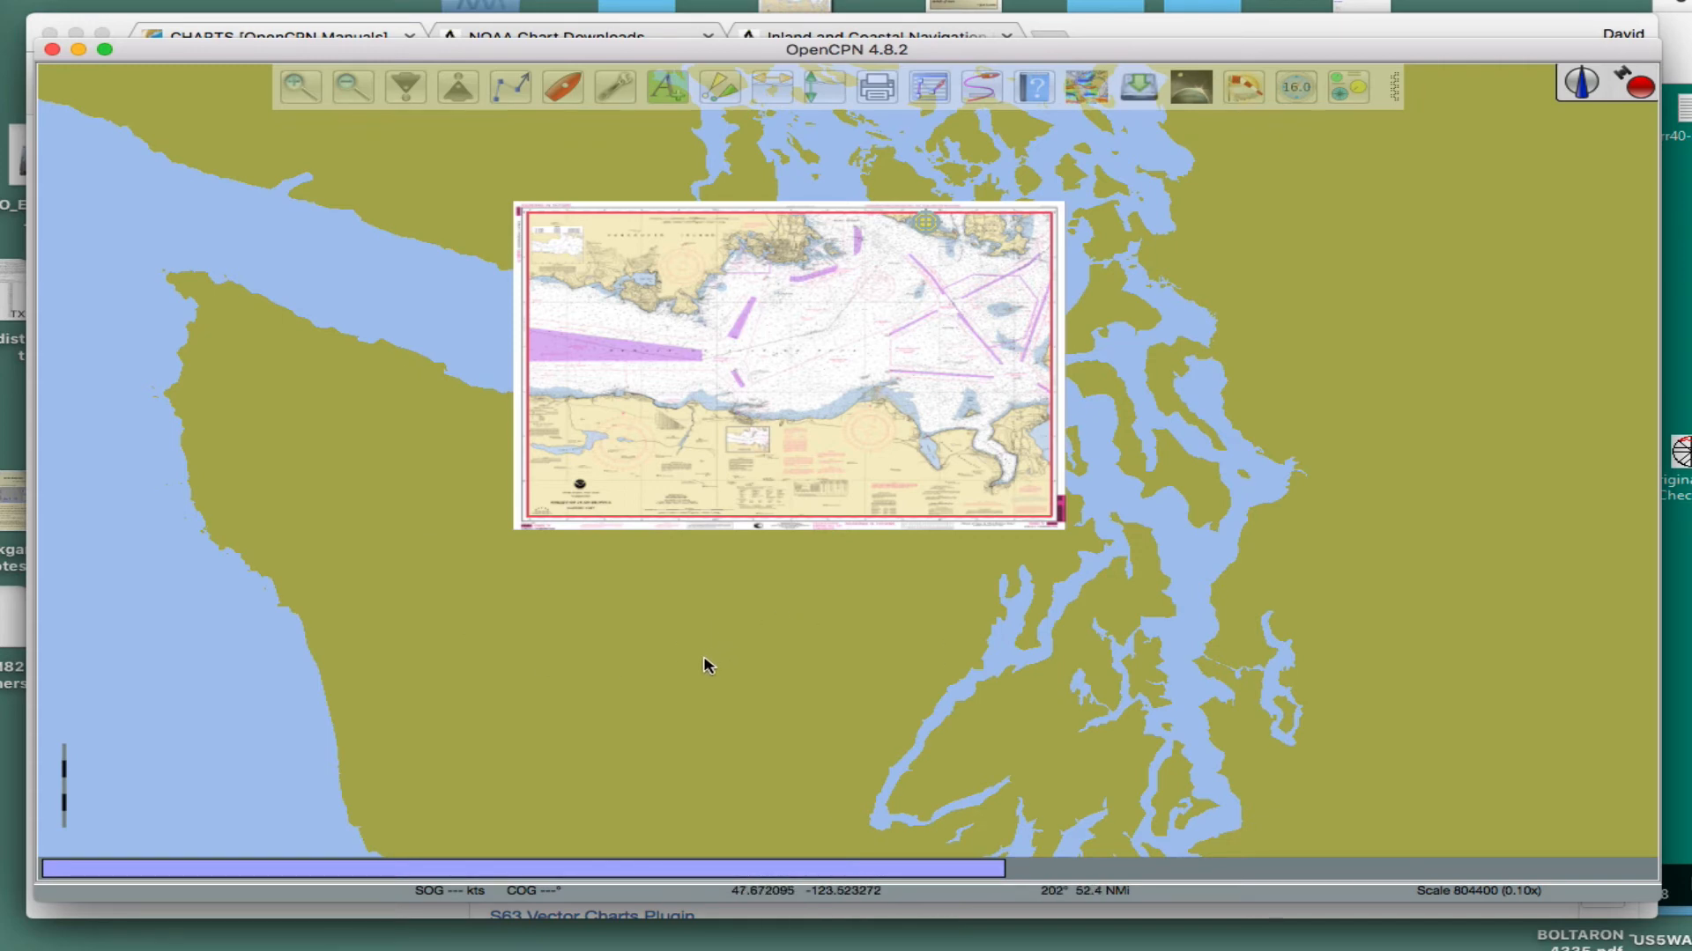
left_click(415, 468)
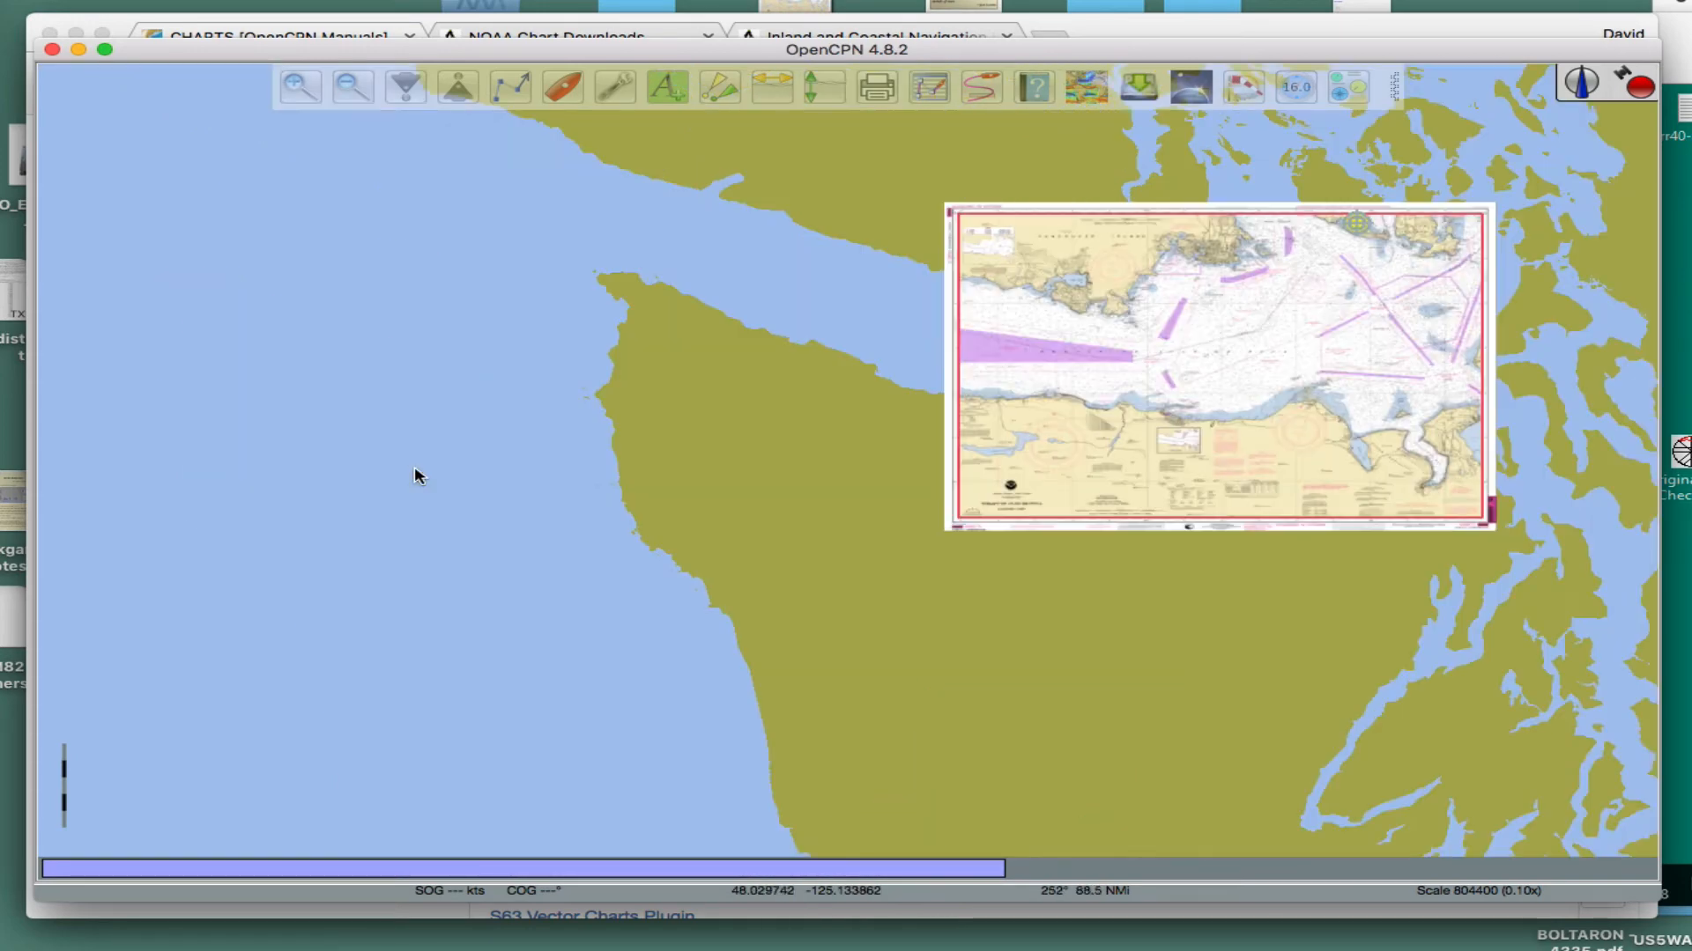
left_click_drag(936, 677, 910, 687)
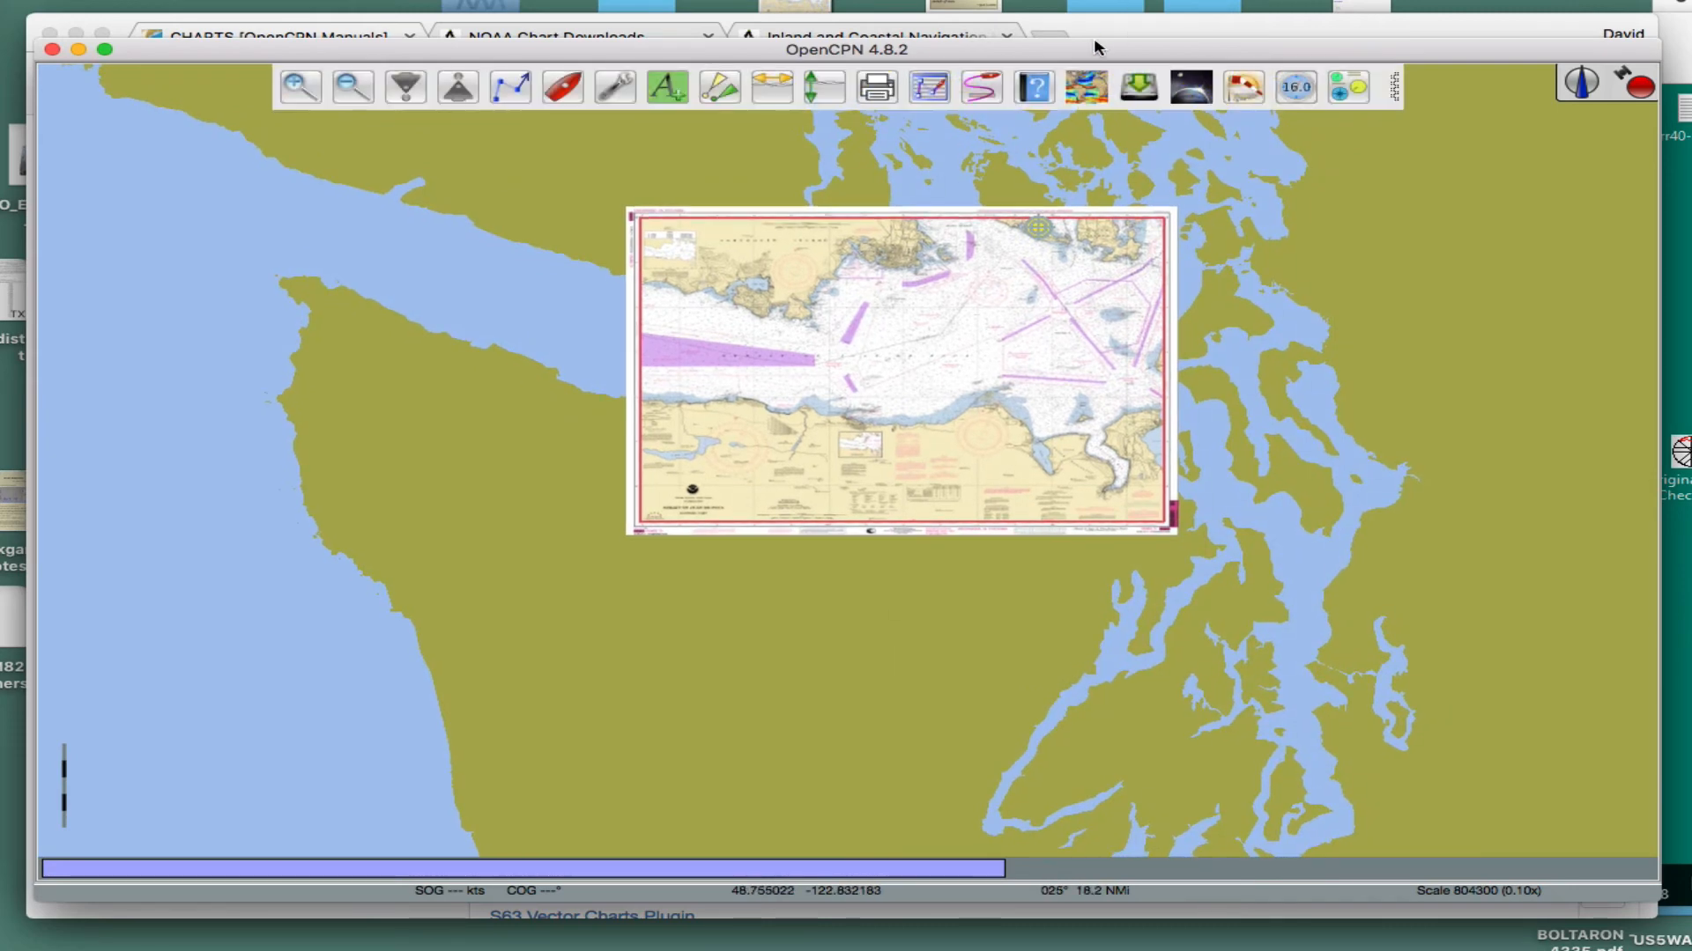
- Switch to OpenCPN in the Windows 10 virtual machine and view the loaded weather fax over the North Pacific map
mouse_move(1097, 48)
left_mouse_down()
mouse_move(1096, 87)
mouse_move(1098, 61)
left_mouse_up()
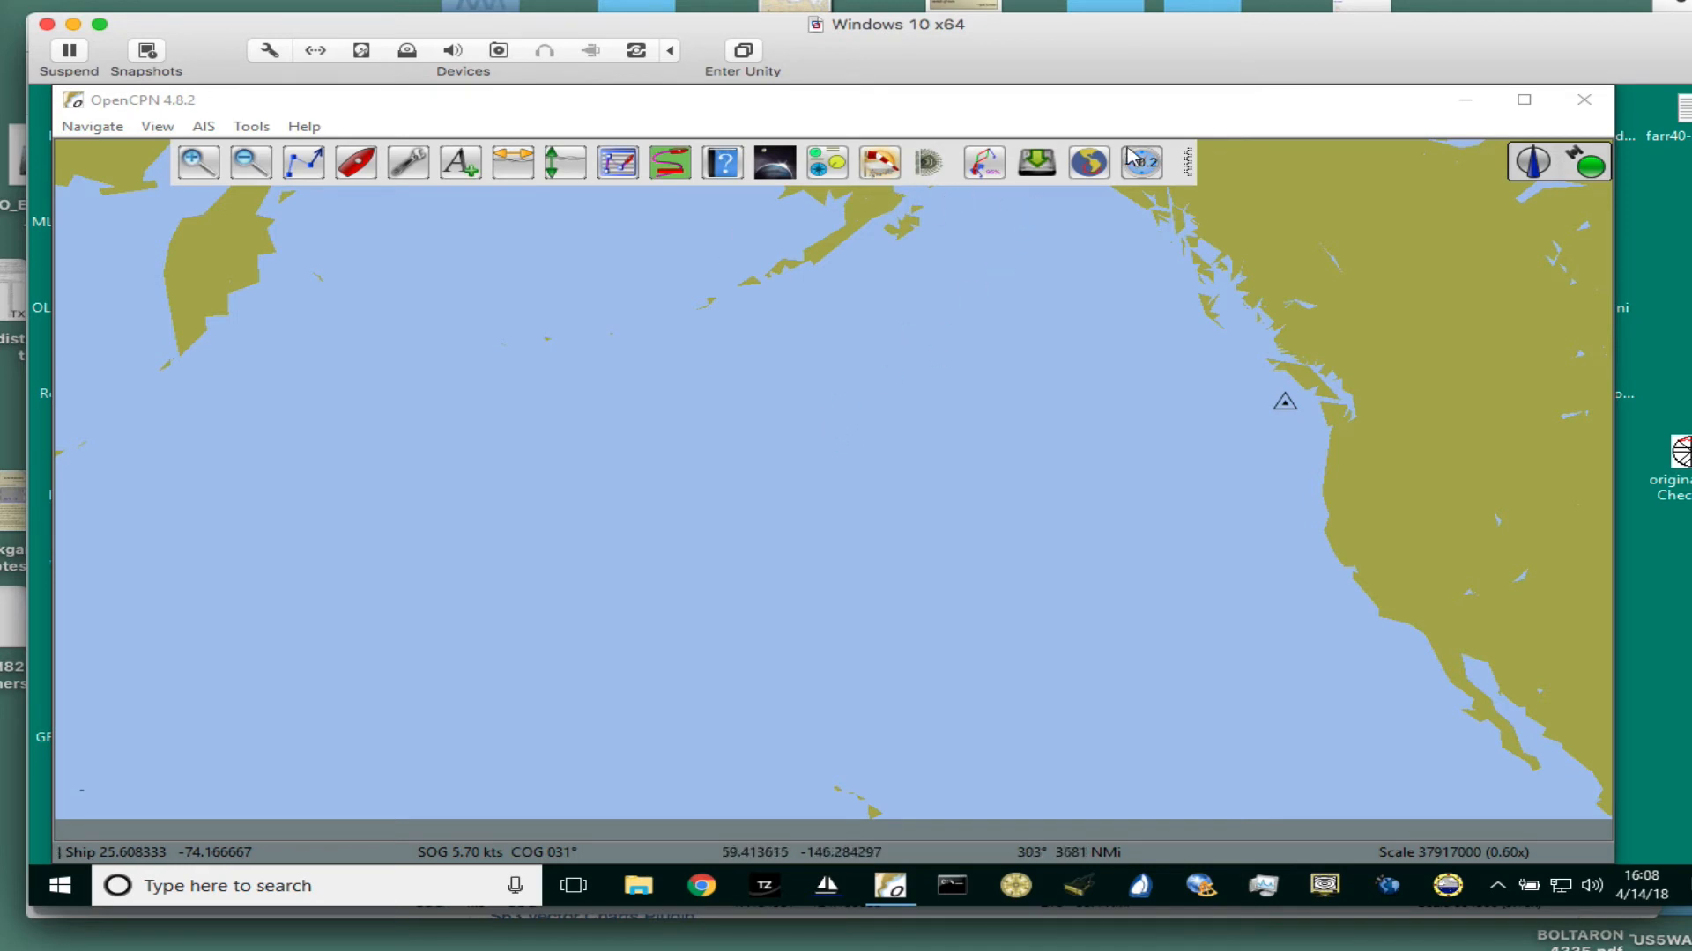
left_click(1038, 172)
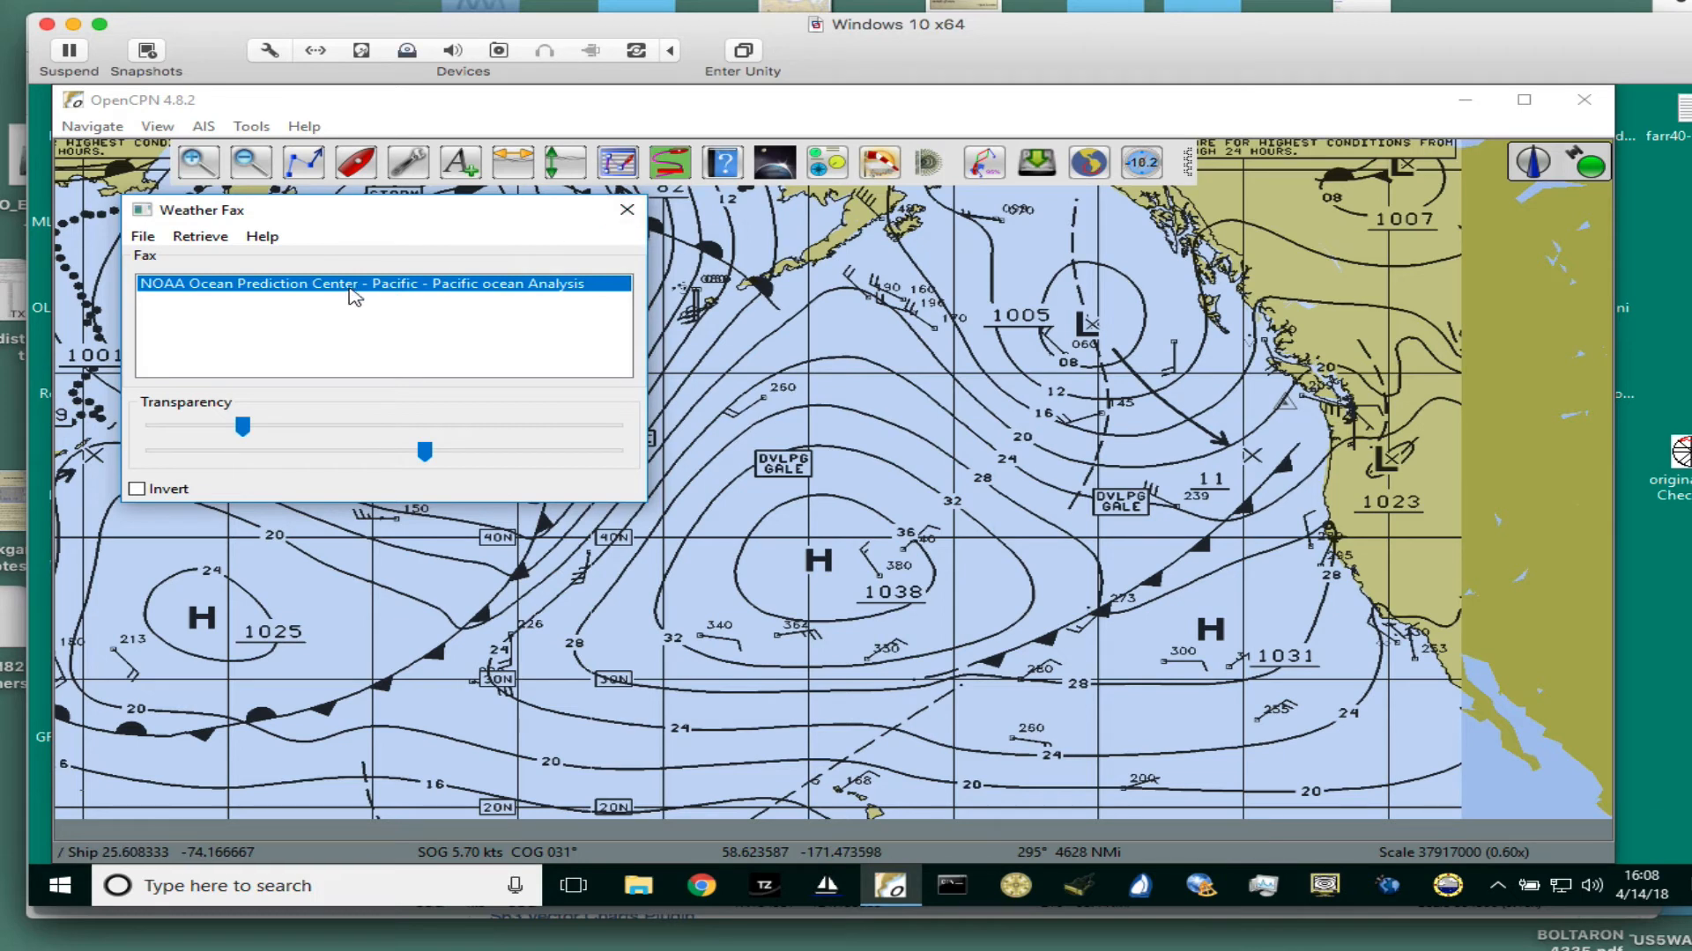
left_click(626, 208)
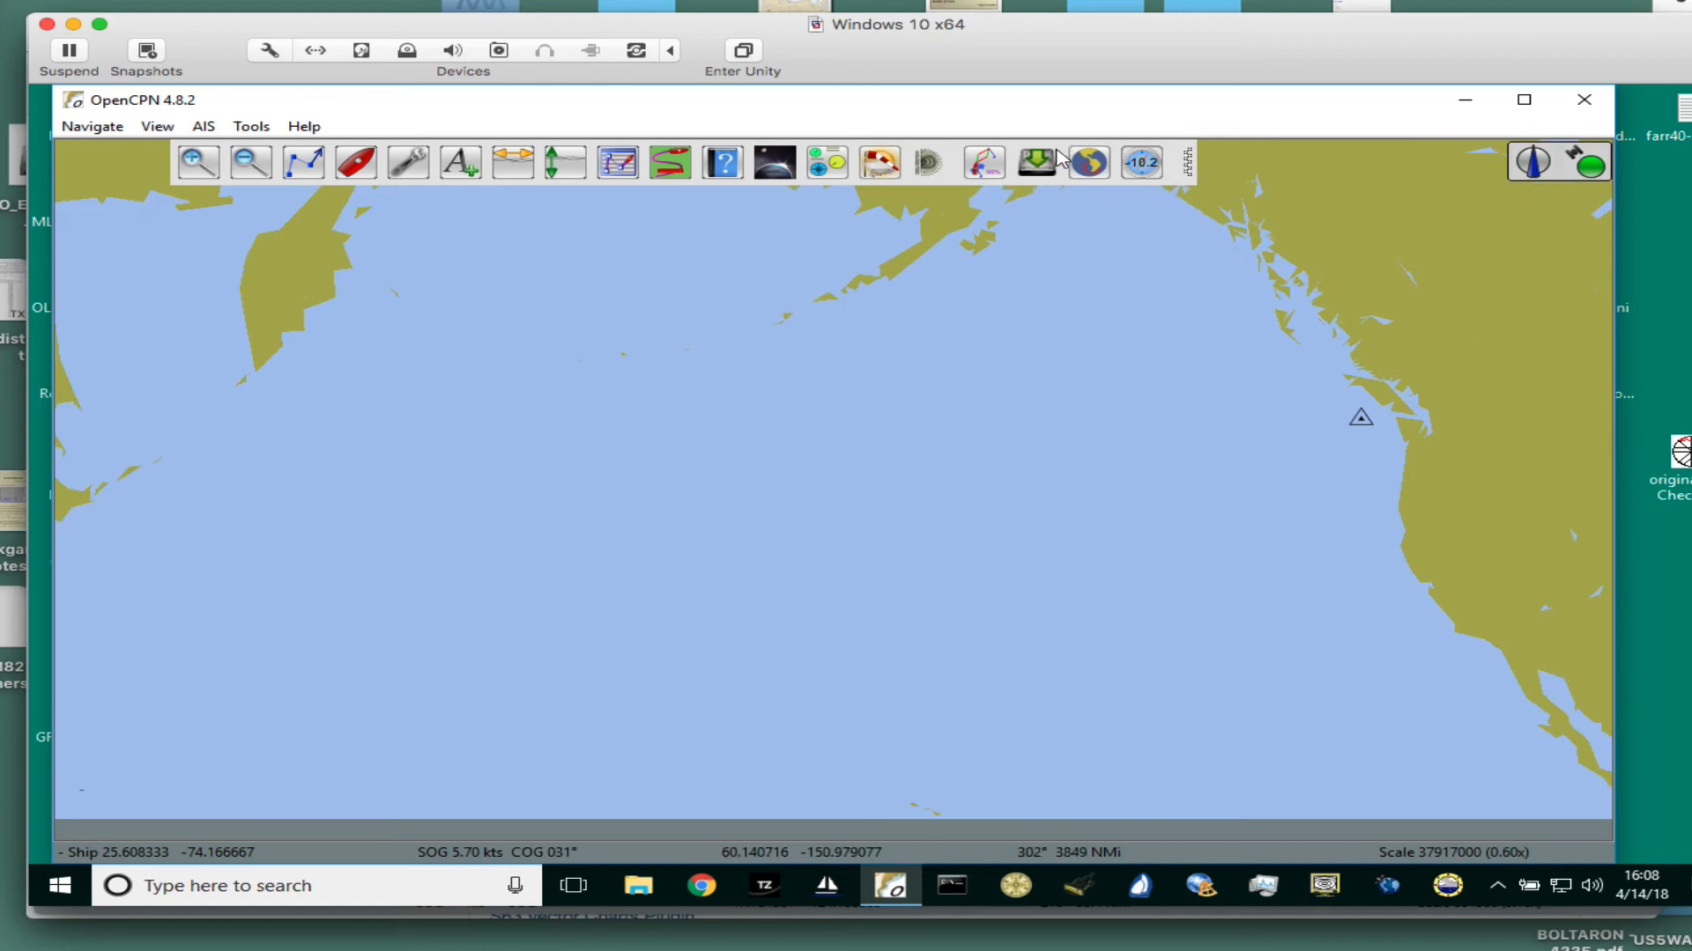
- Delete the loaded NOAA Pacific ocean Analysis fax from Weather Fax and close its window
left_click(1033, 166)
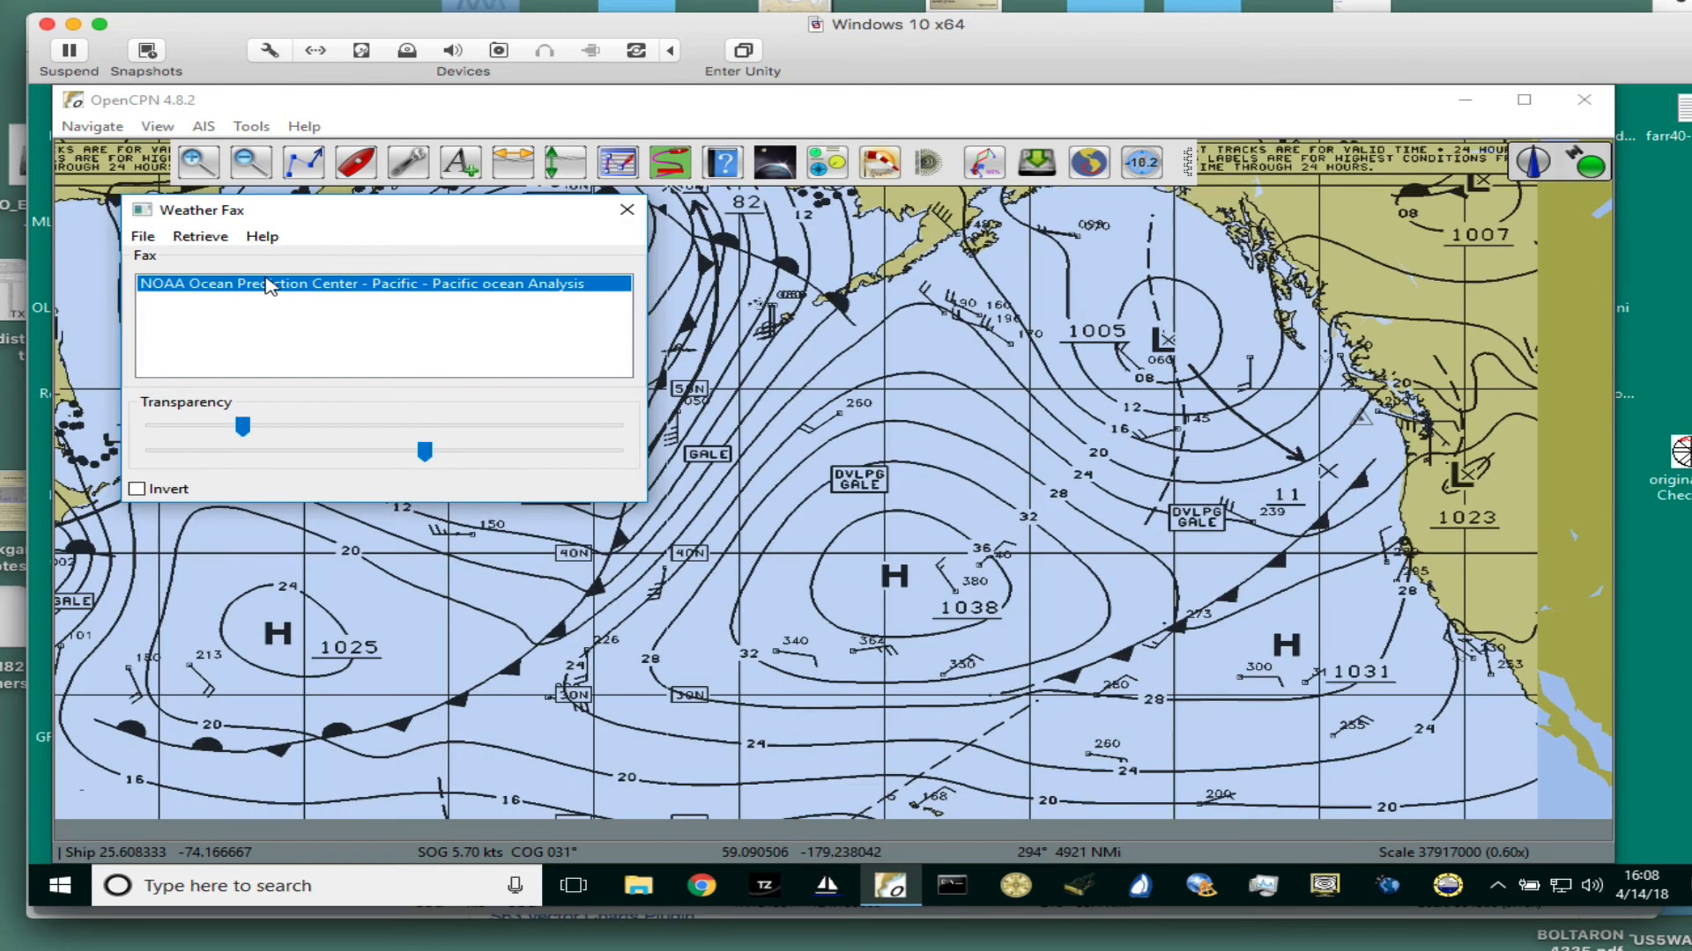
left_click(141, 238)
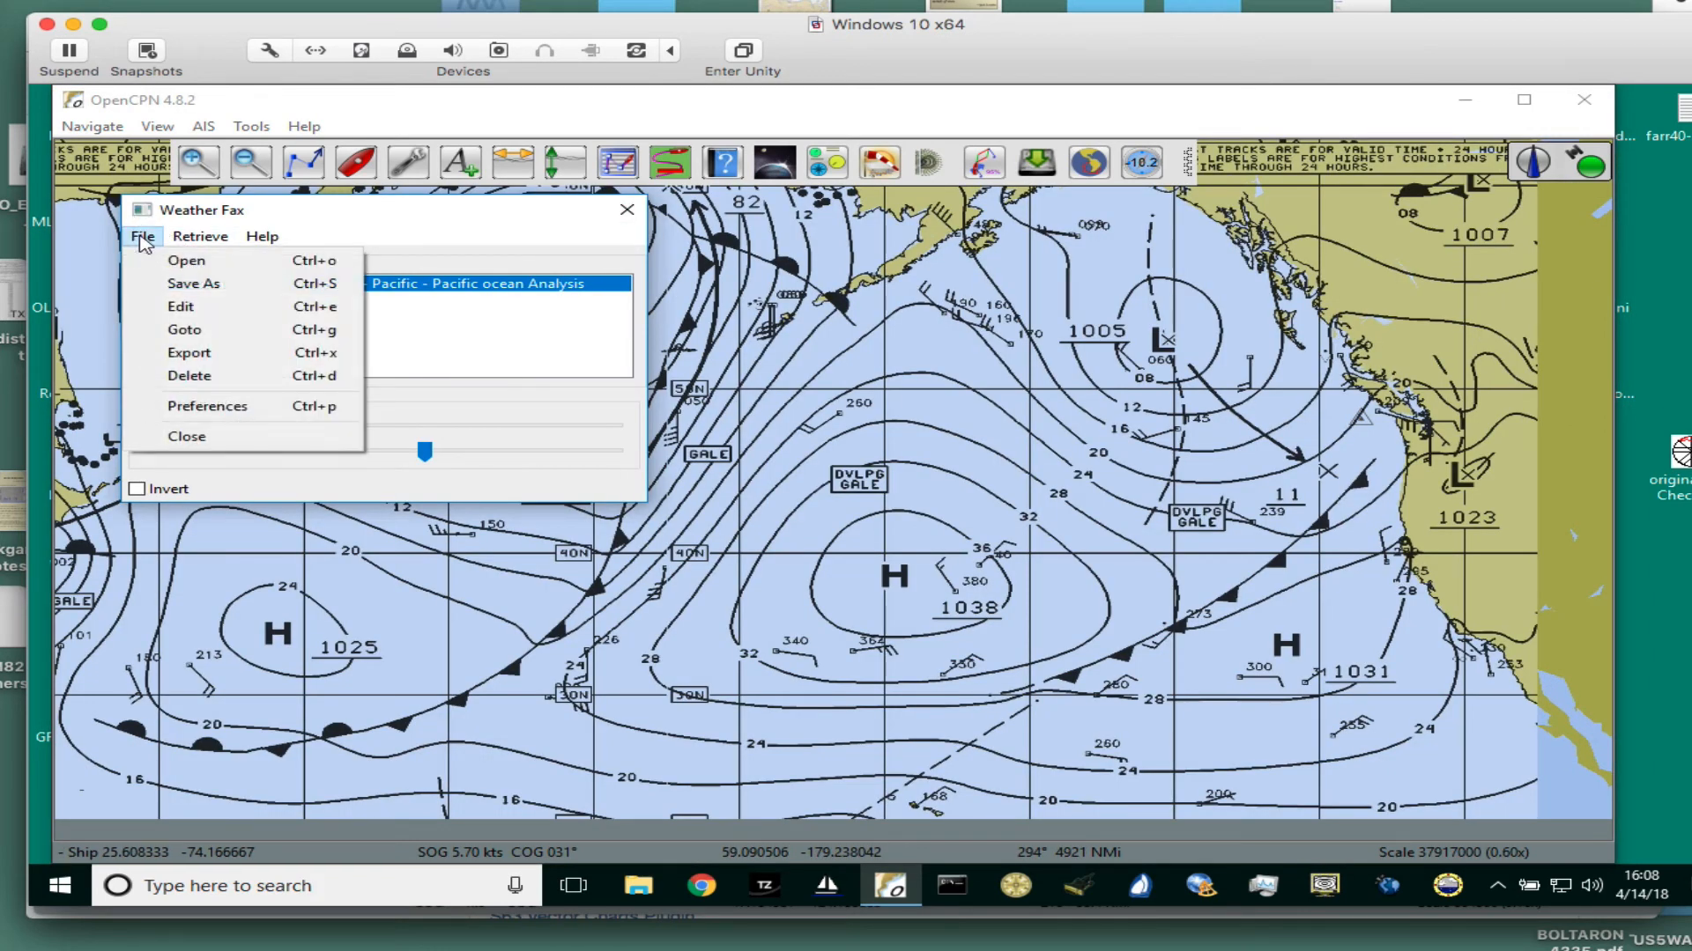
left_click(189, 379)
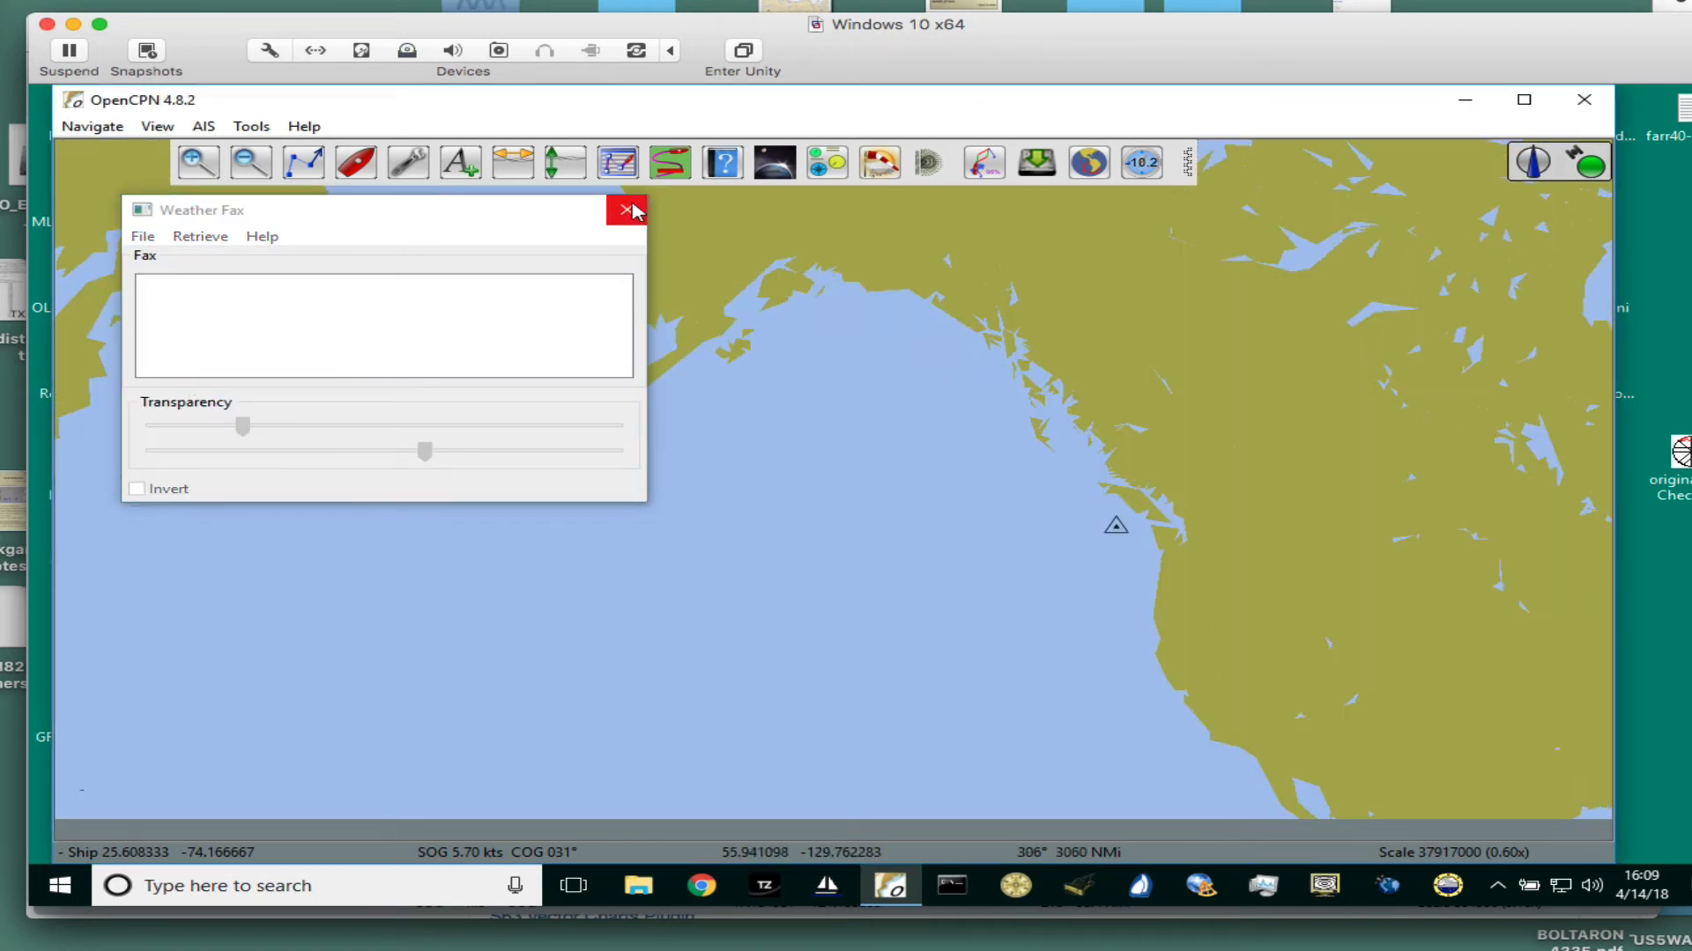
left_click(627, 209)
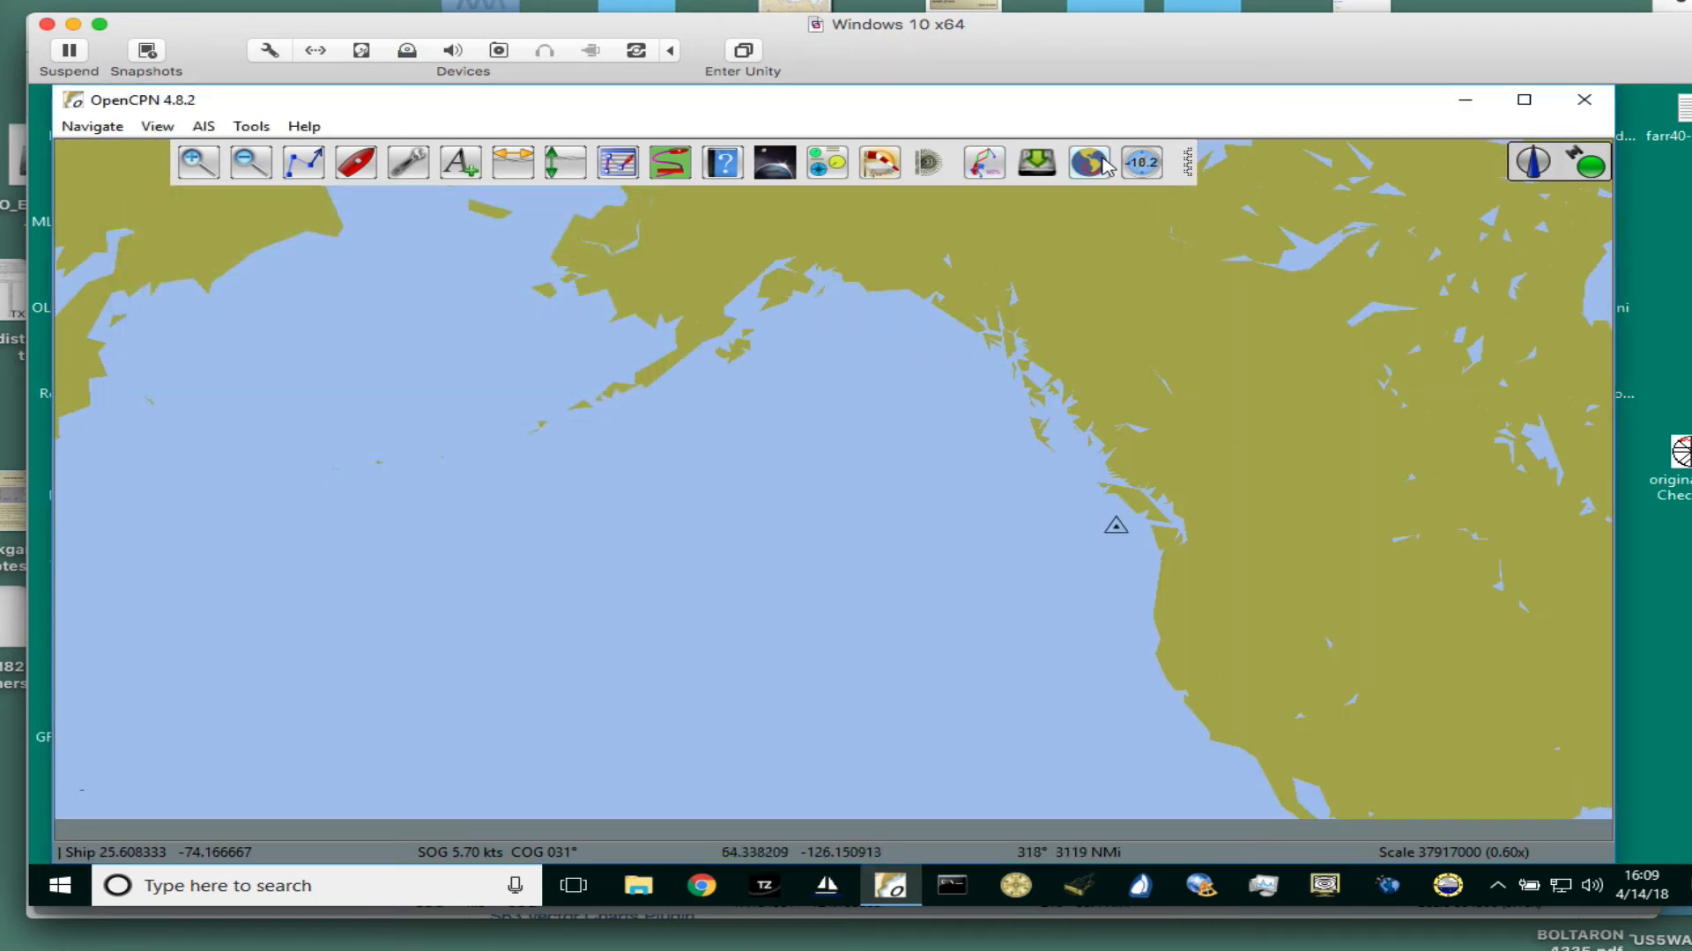
- Reopen the Weather Fax window and examine its commands for files and for retrieving faxes
left_click(1039, 169)
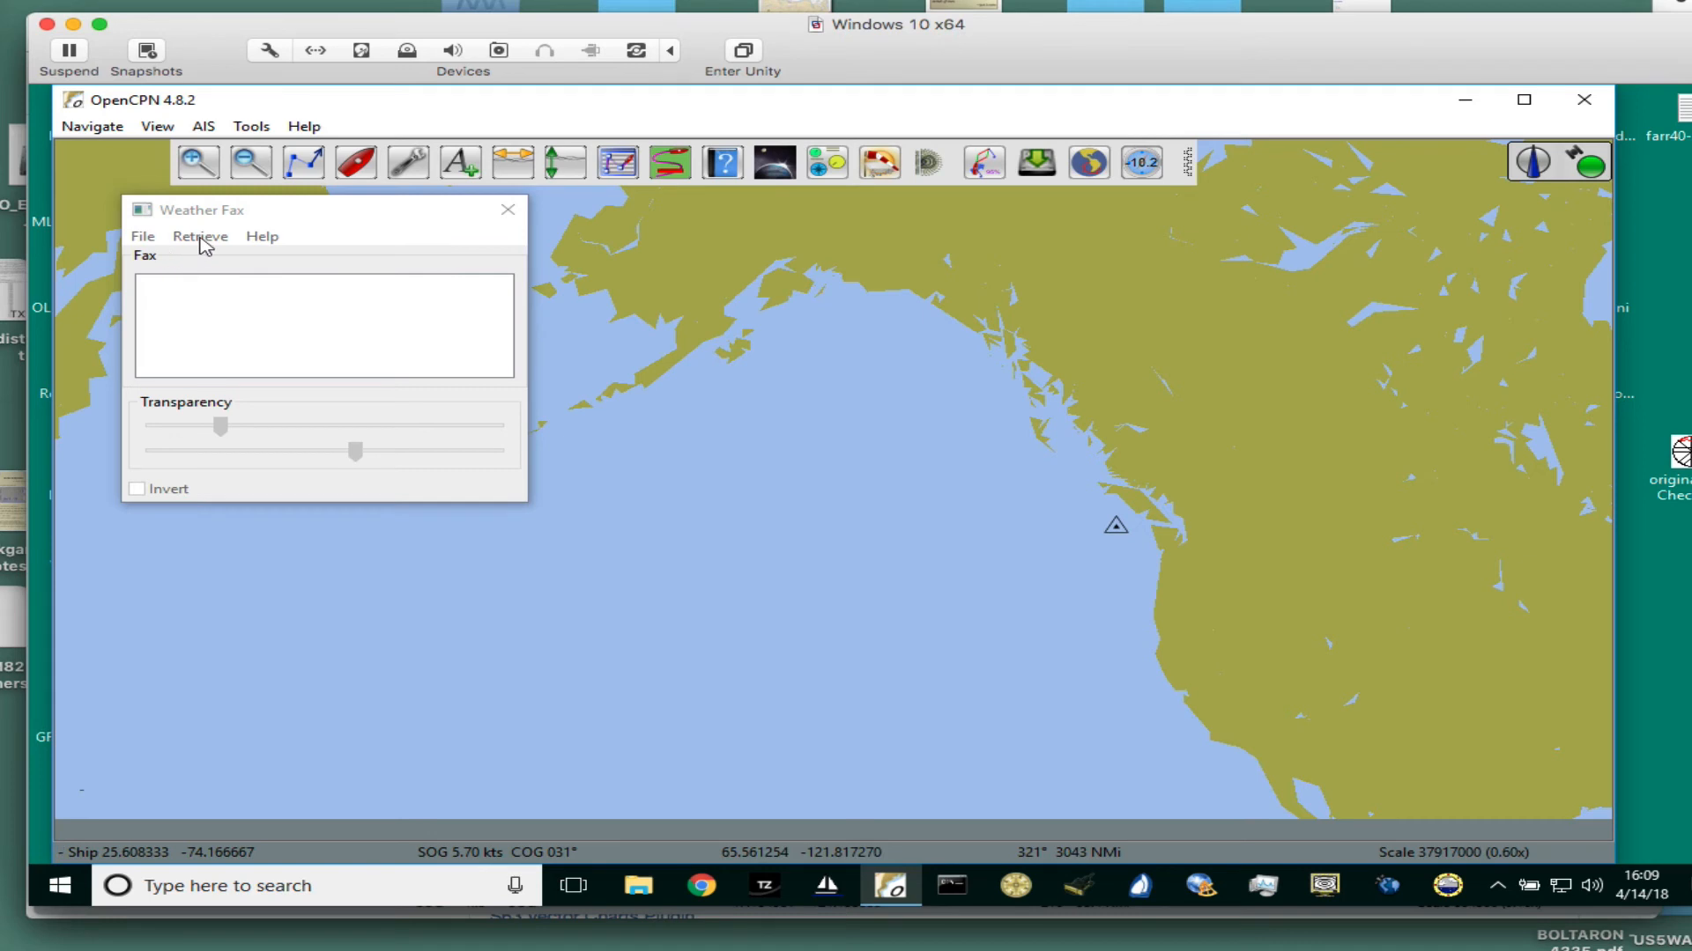
left_click(142, 238)
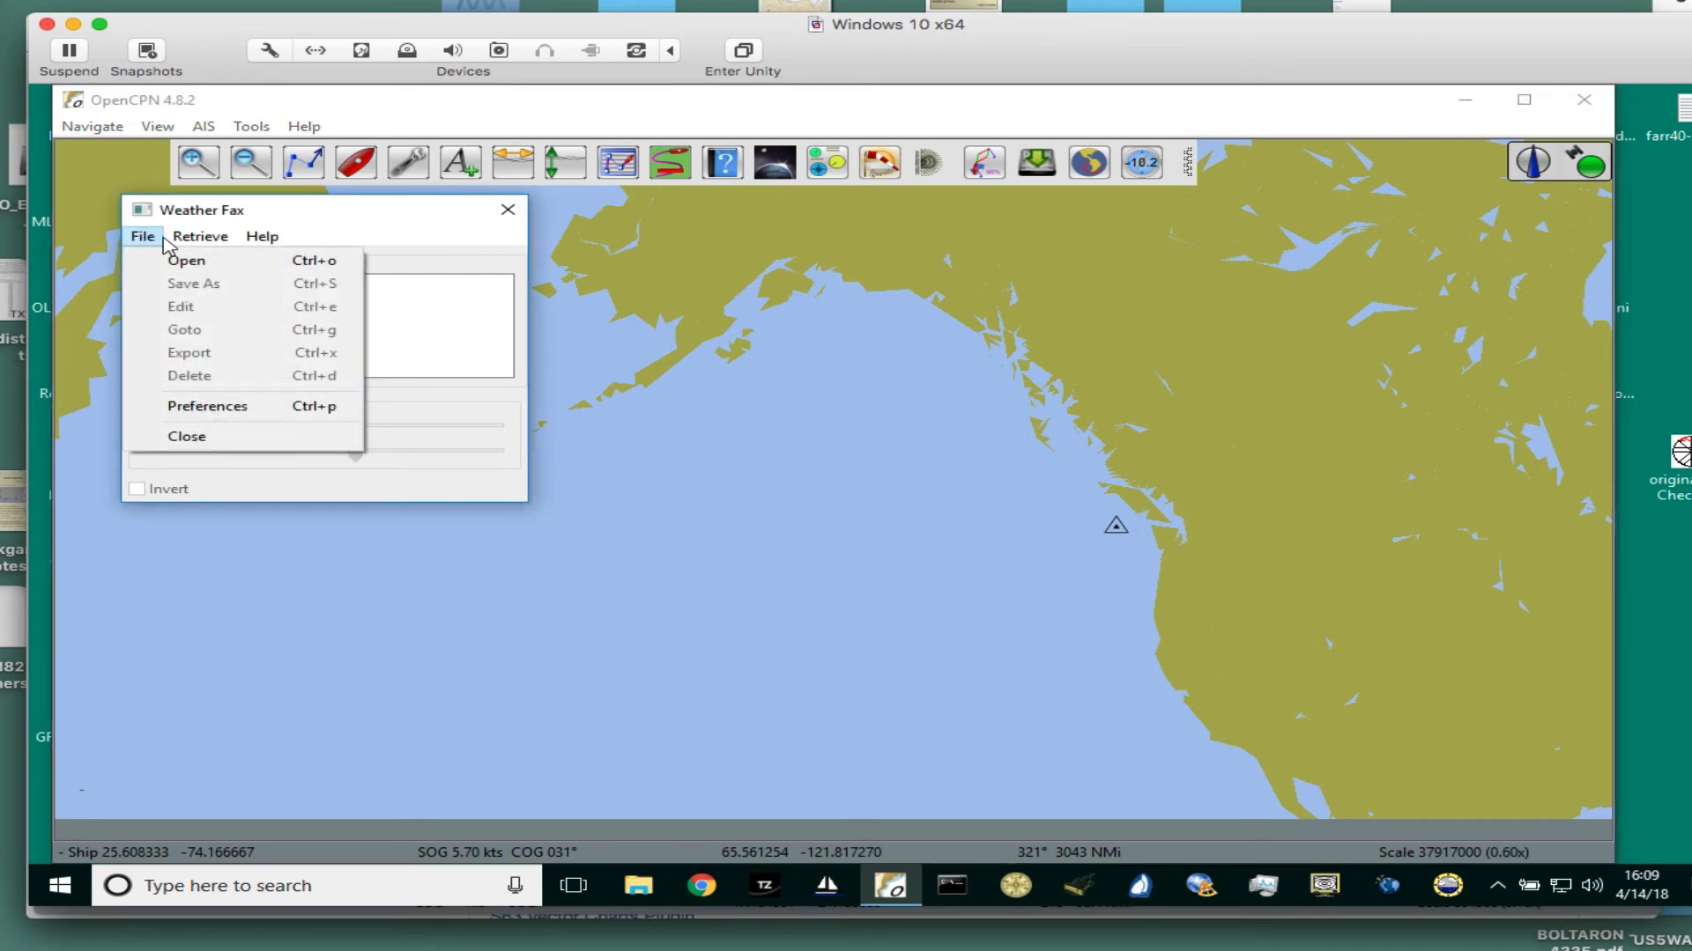
left_click(201, 240)
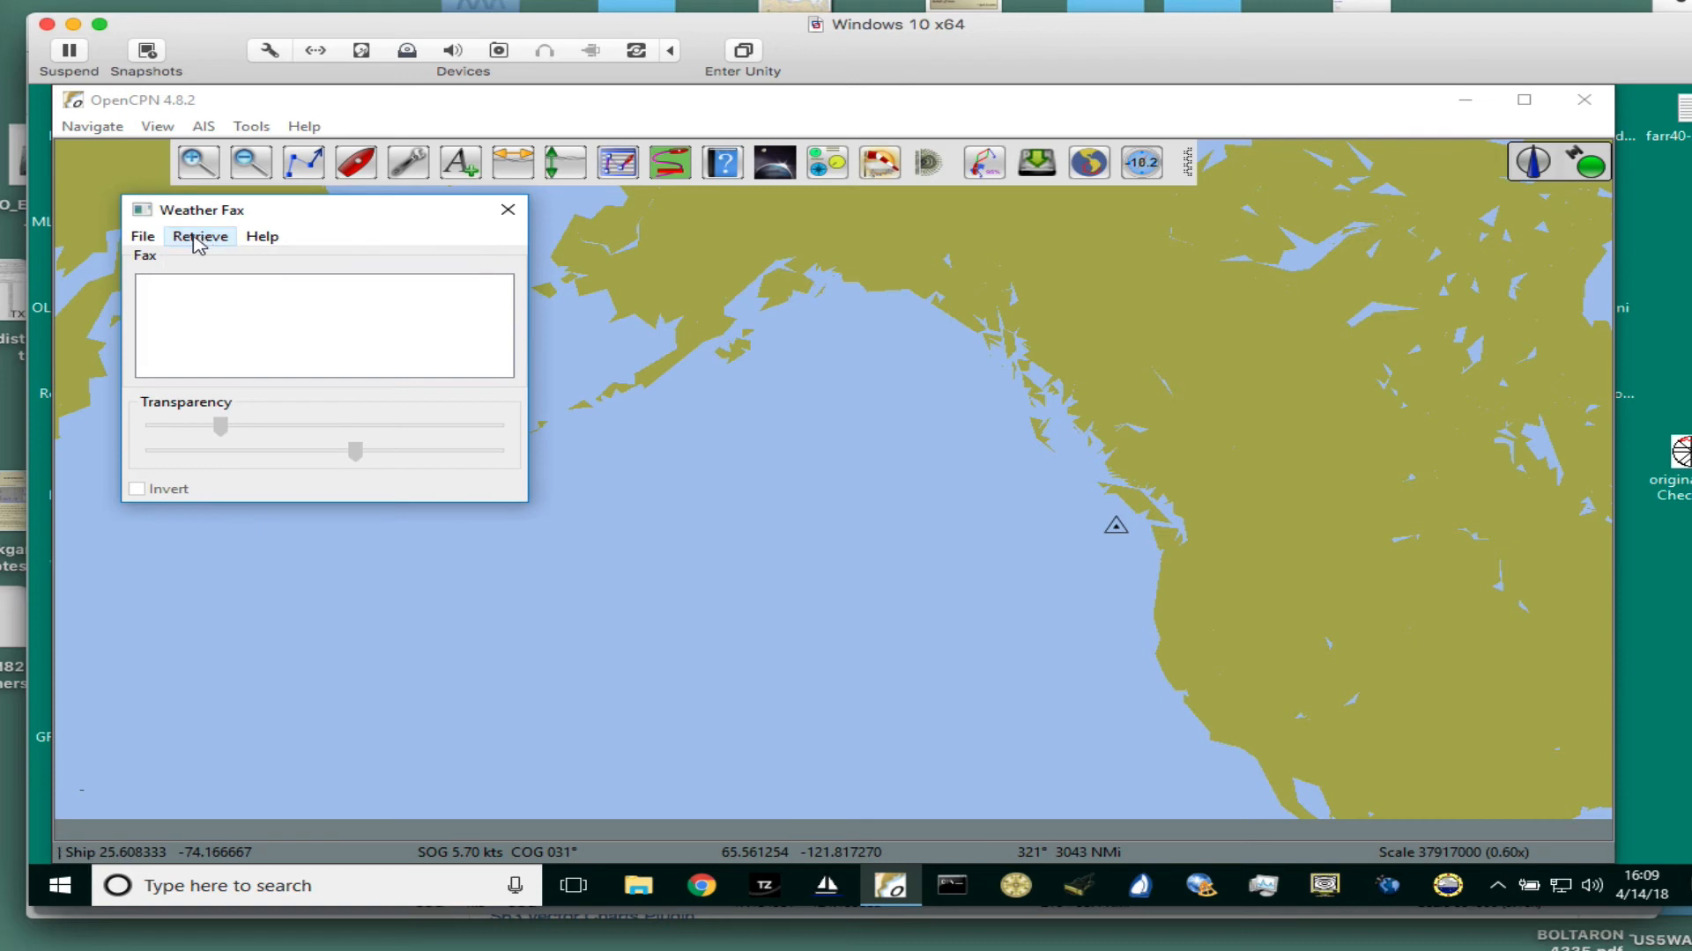
left_click(197, 242)
left_click(197, 241)
left_click(150, 243)
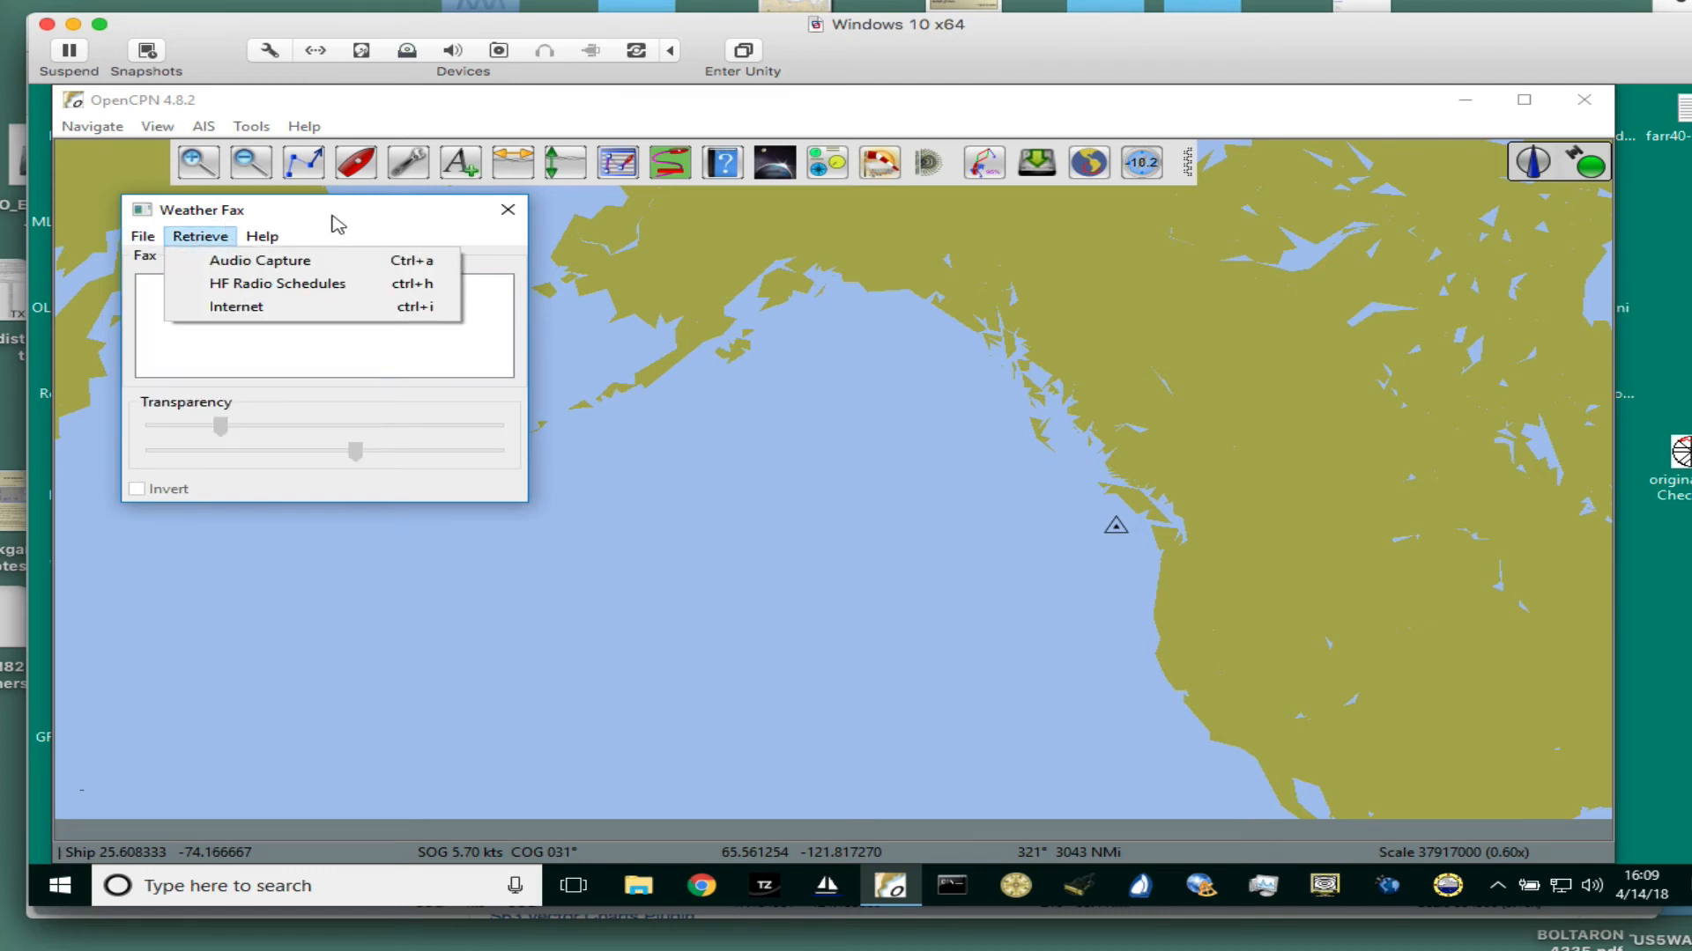
left_click(201, 244)
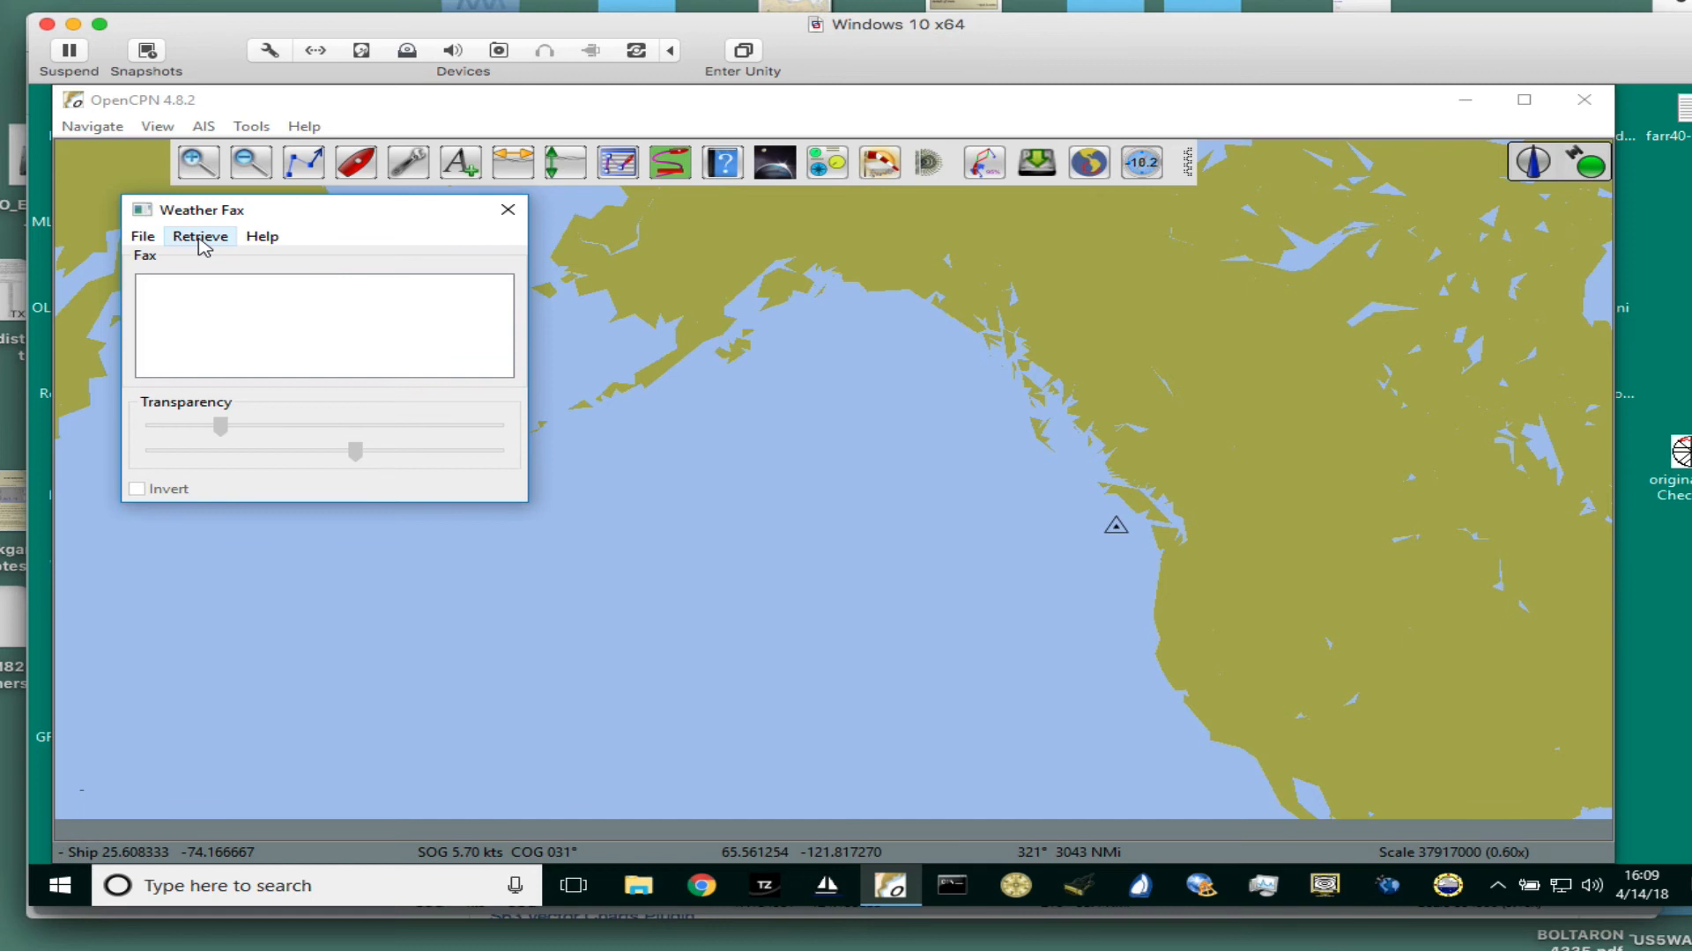
- Look for a saved fax image in the new GIS comparison folder and return to the Weather Fax window
left_click(146, 242)
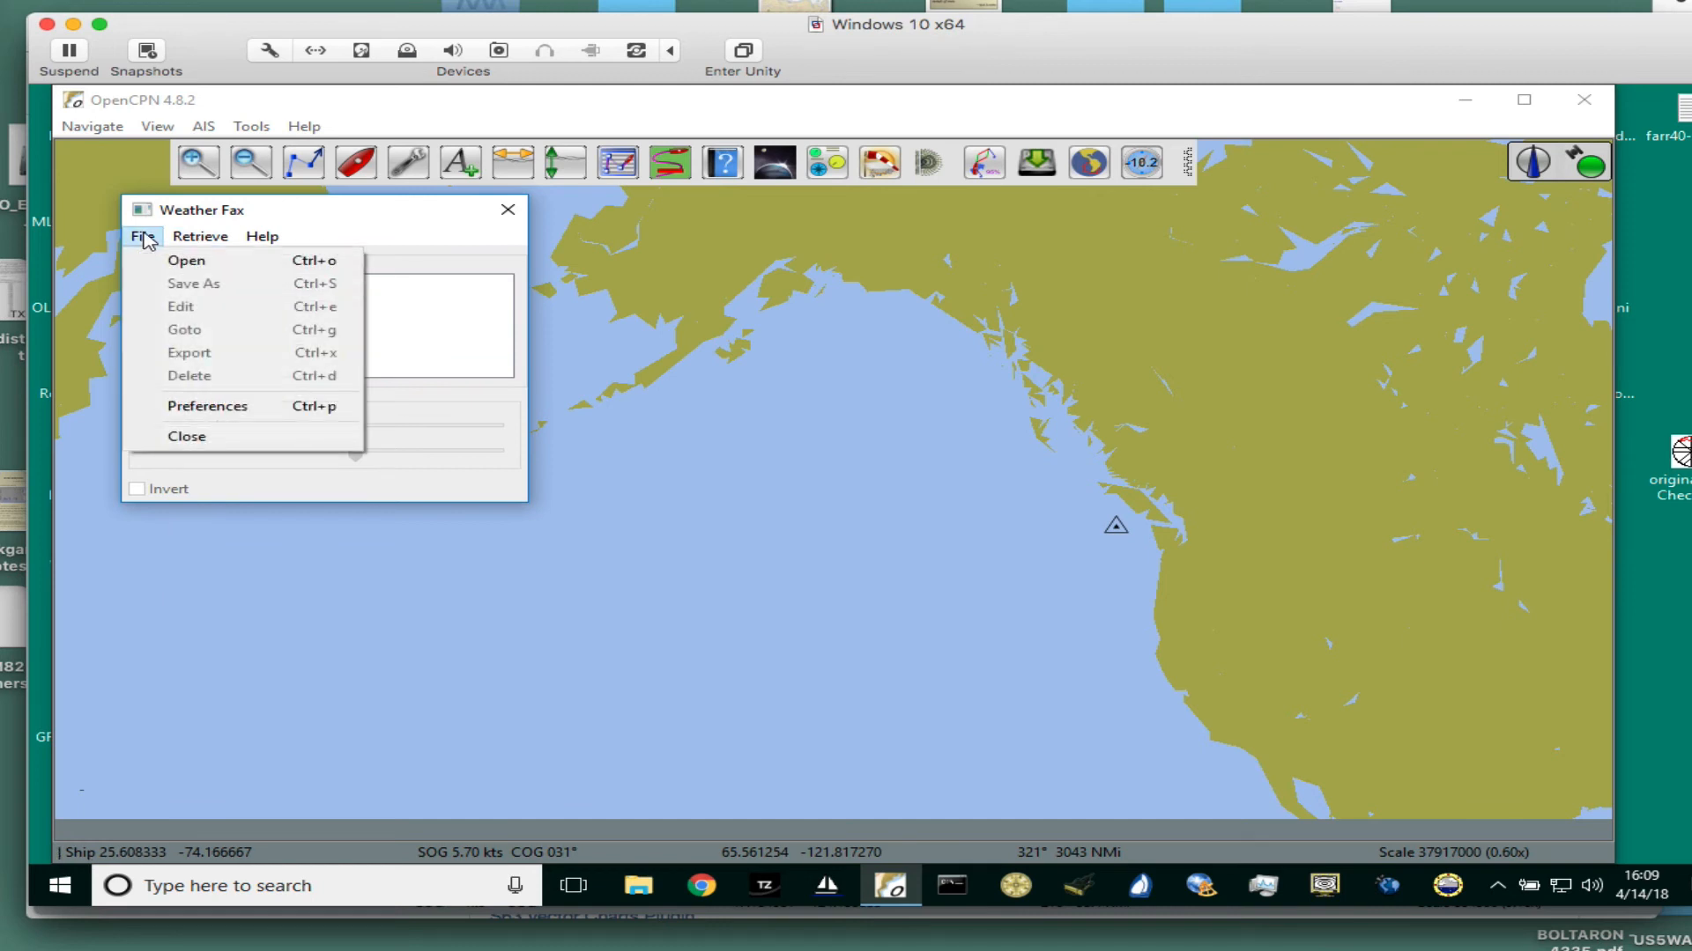
left_click(195, 261)
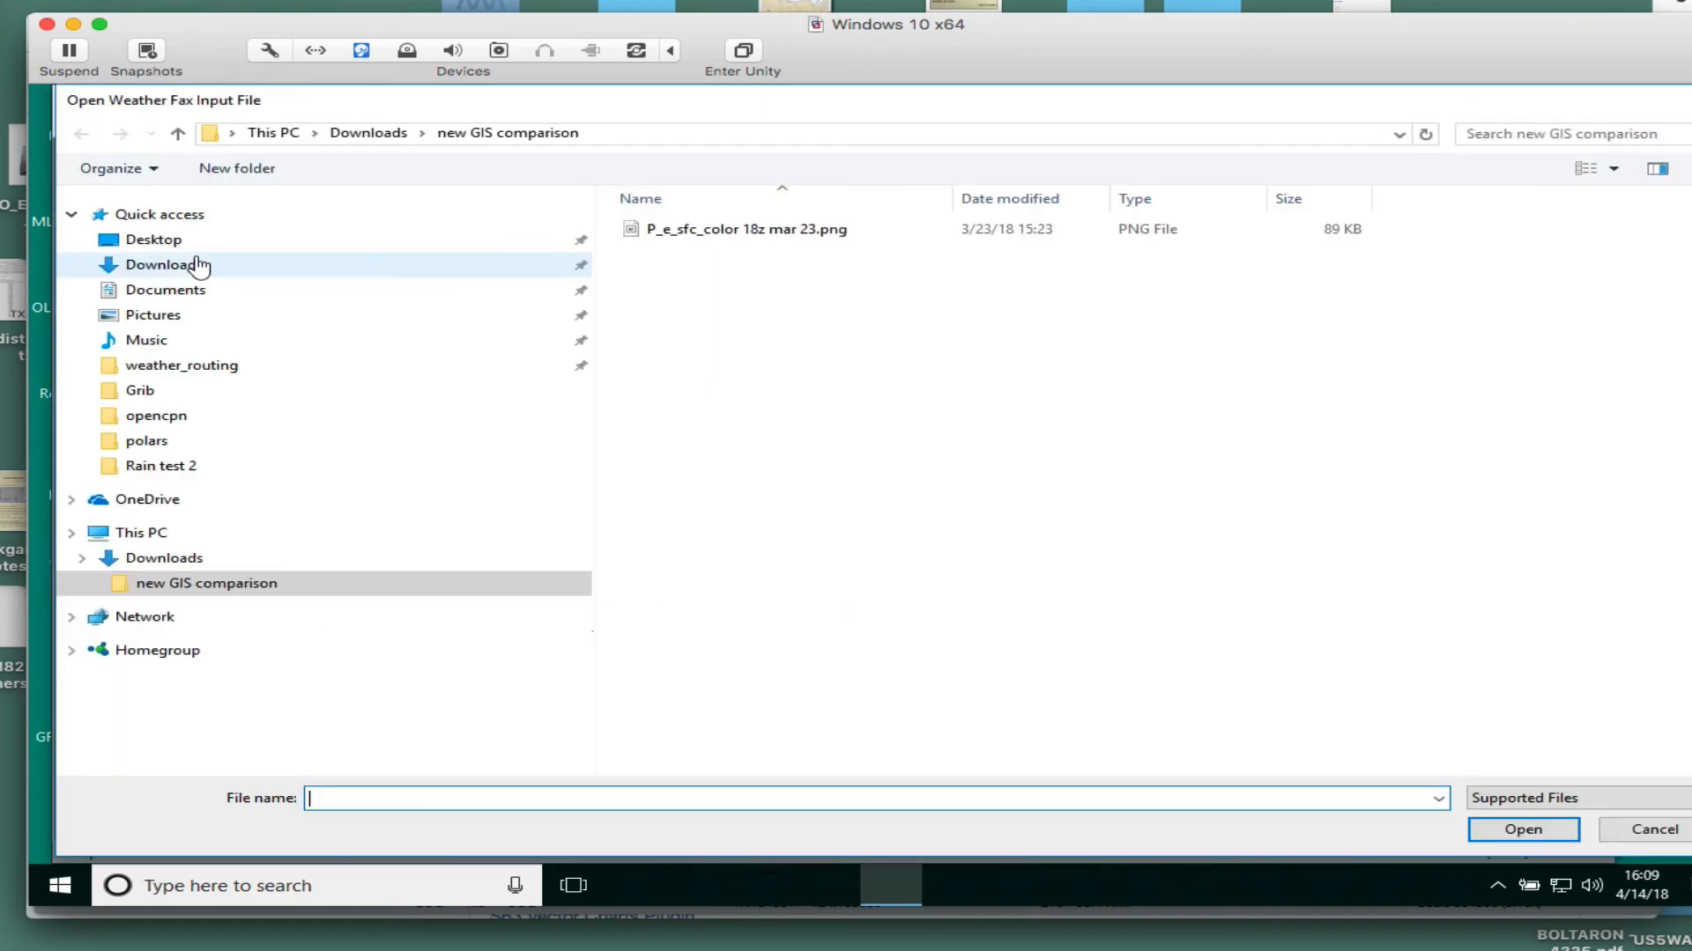
double_click(747, 229)
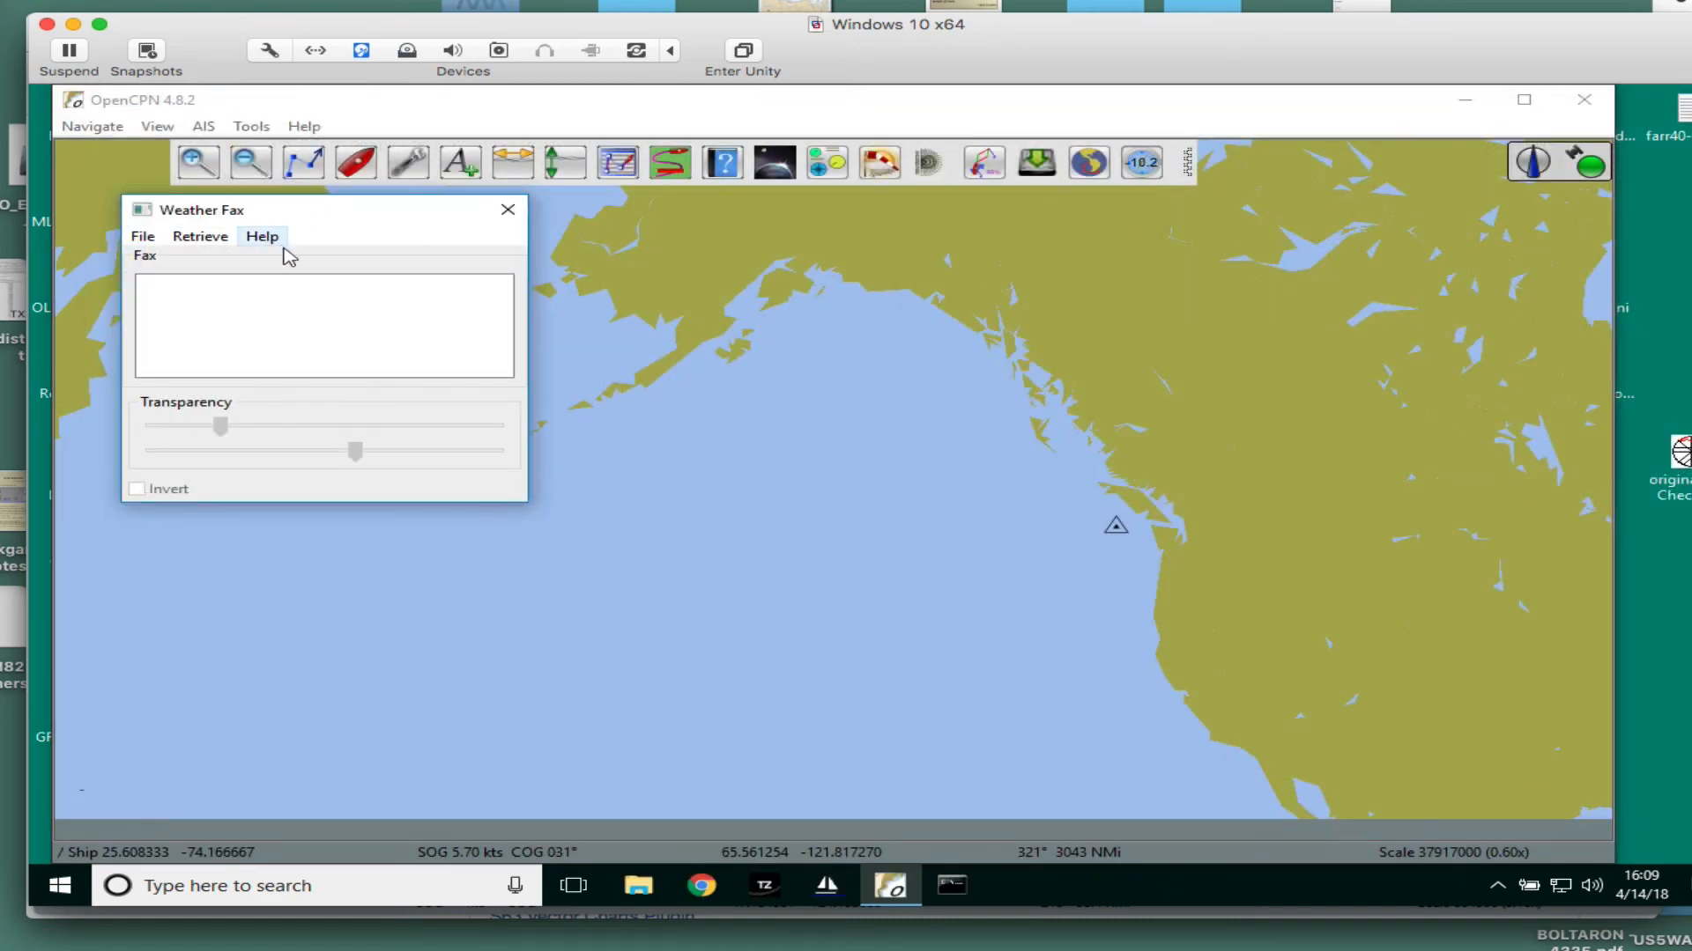
- Open the internet retrieval of weather faxes and select the Pacific ocean Analysis entry
left_click(197, 236)
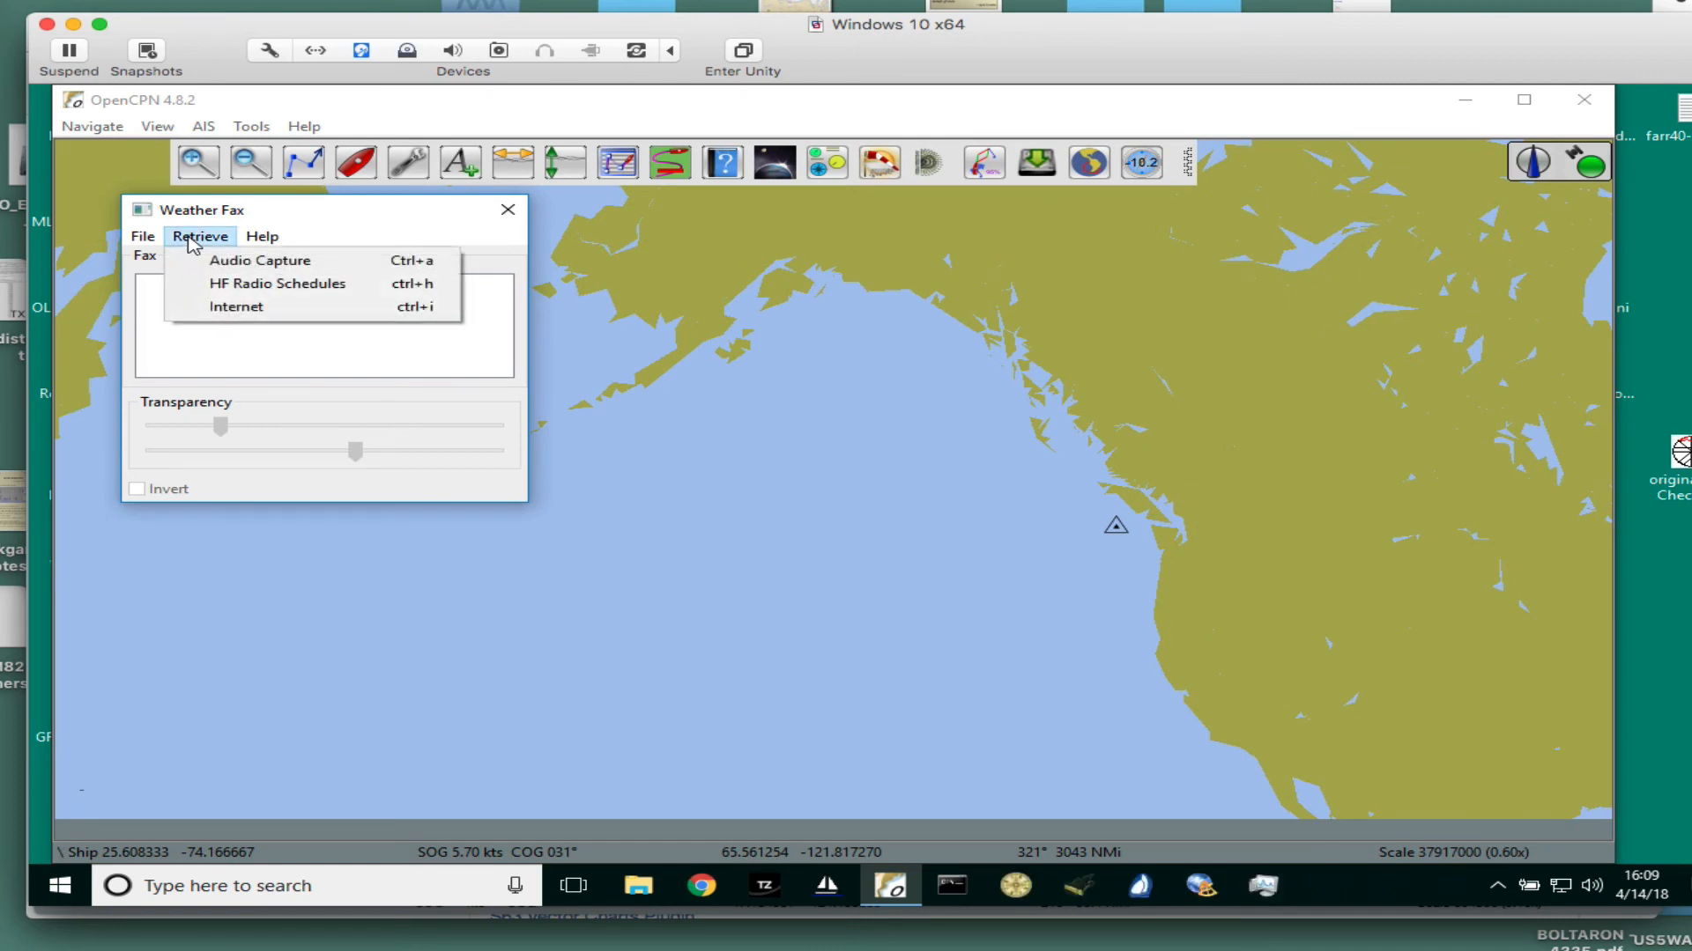
left_click(216, 240)
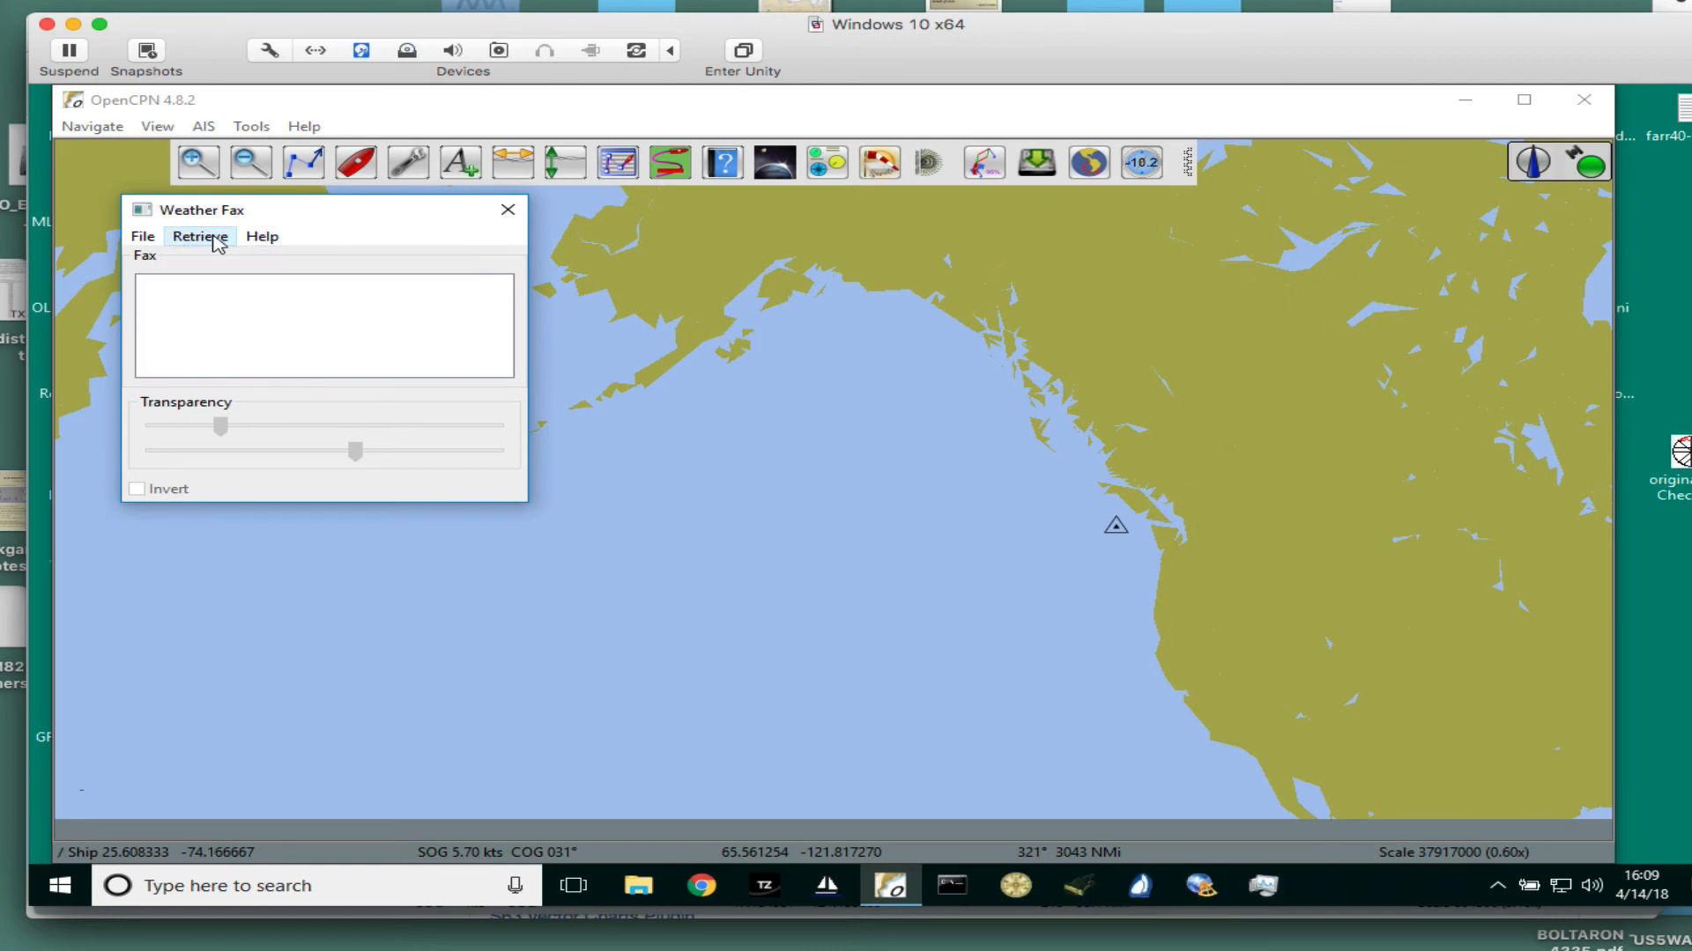
left_click(215, 240)
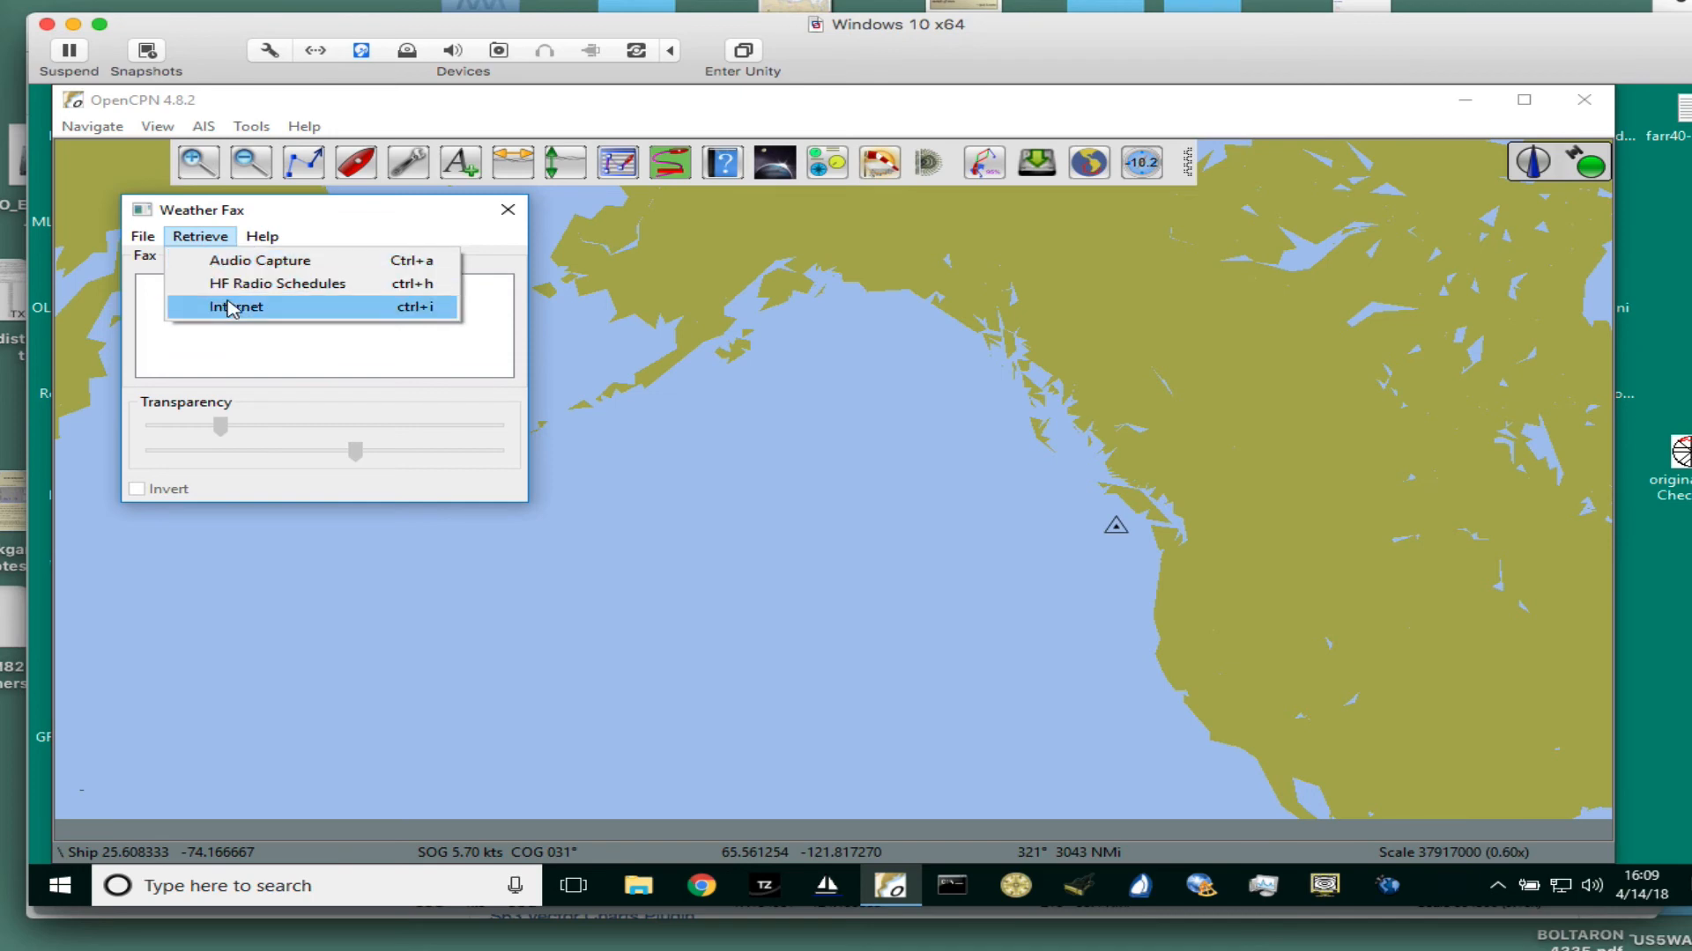
left_click(234, 308)
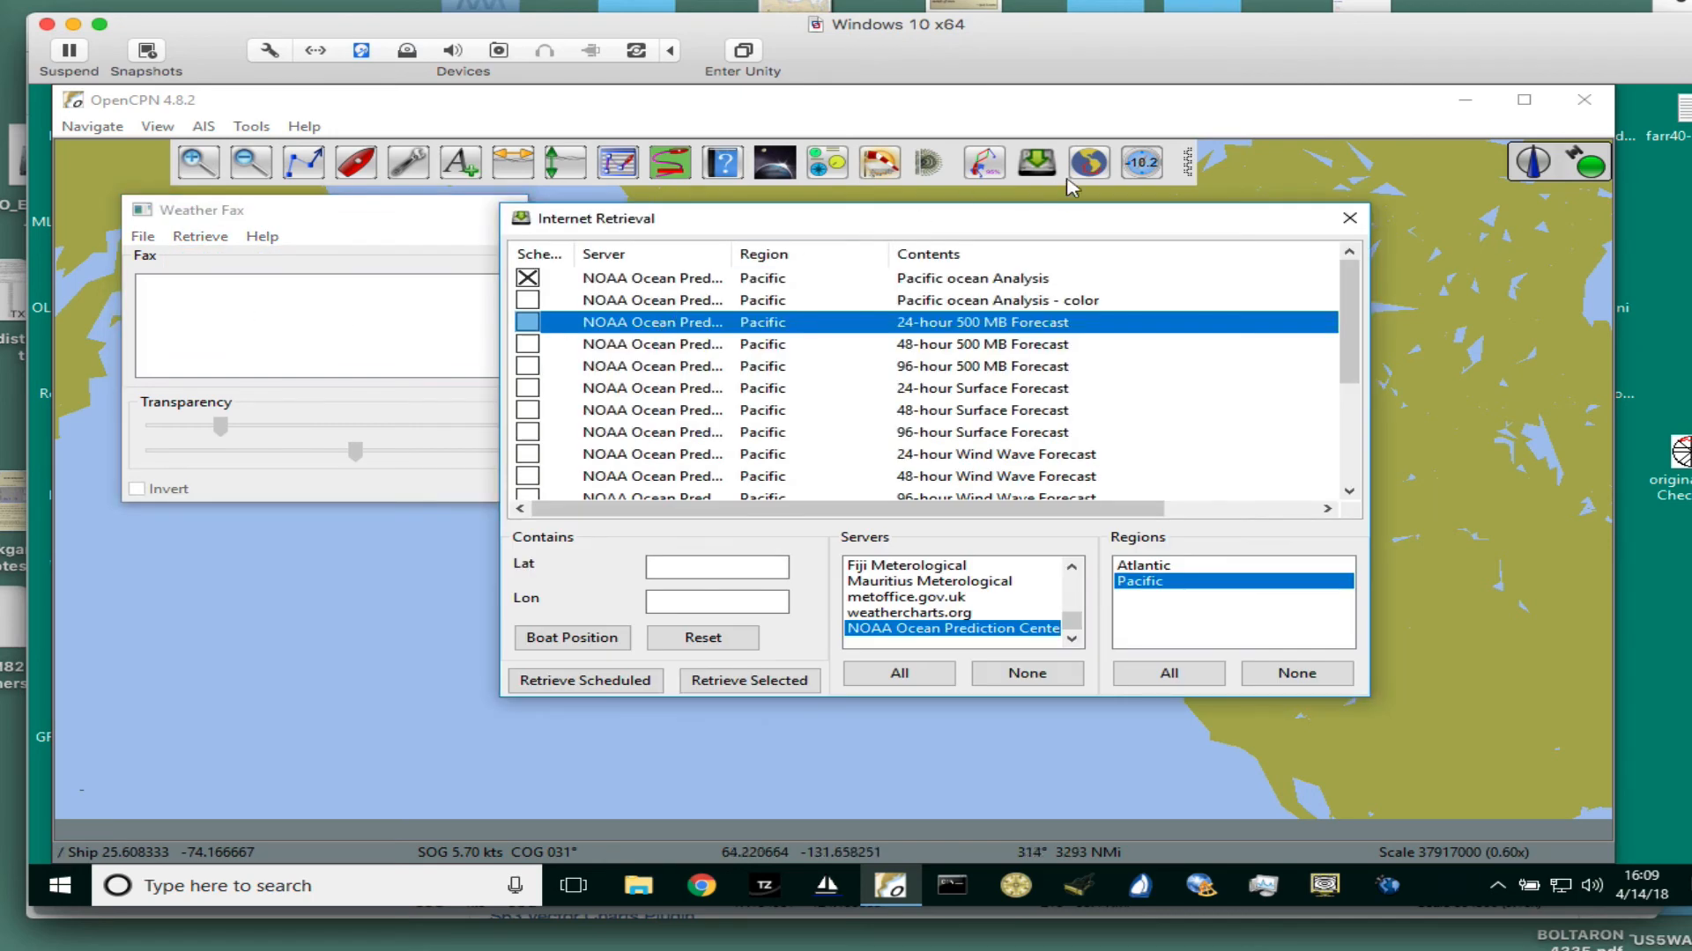
left_click_drag(804, 220, 672, 204)
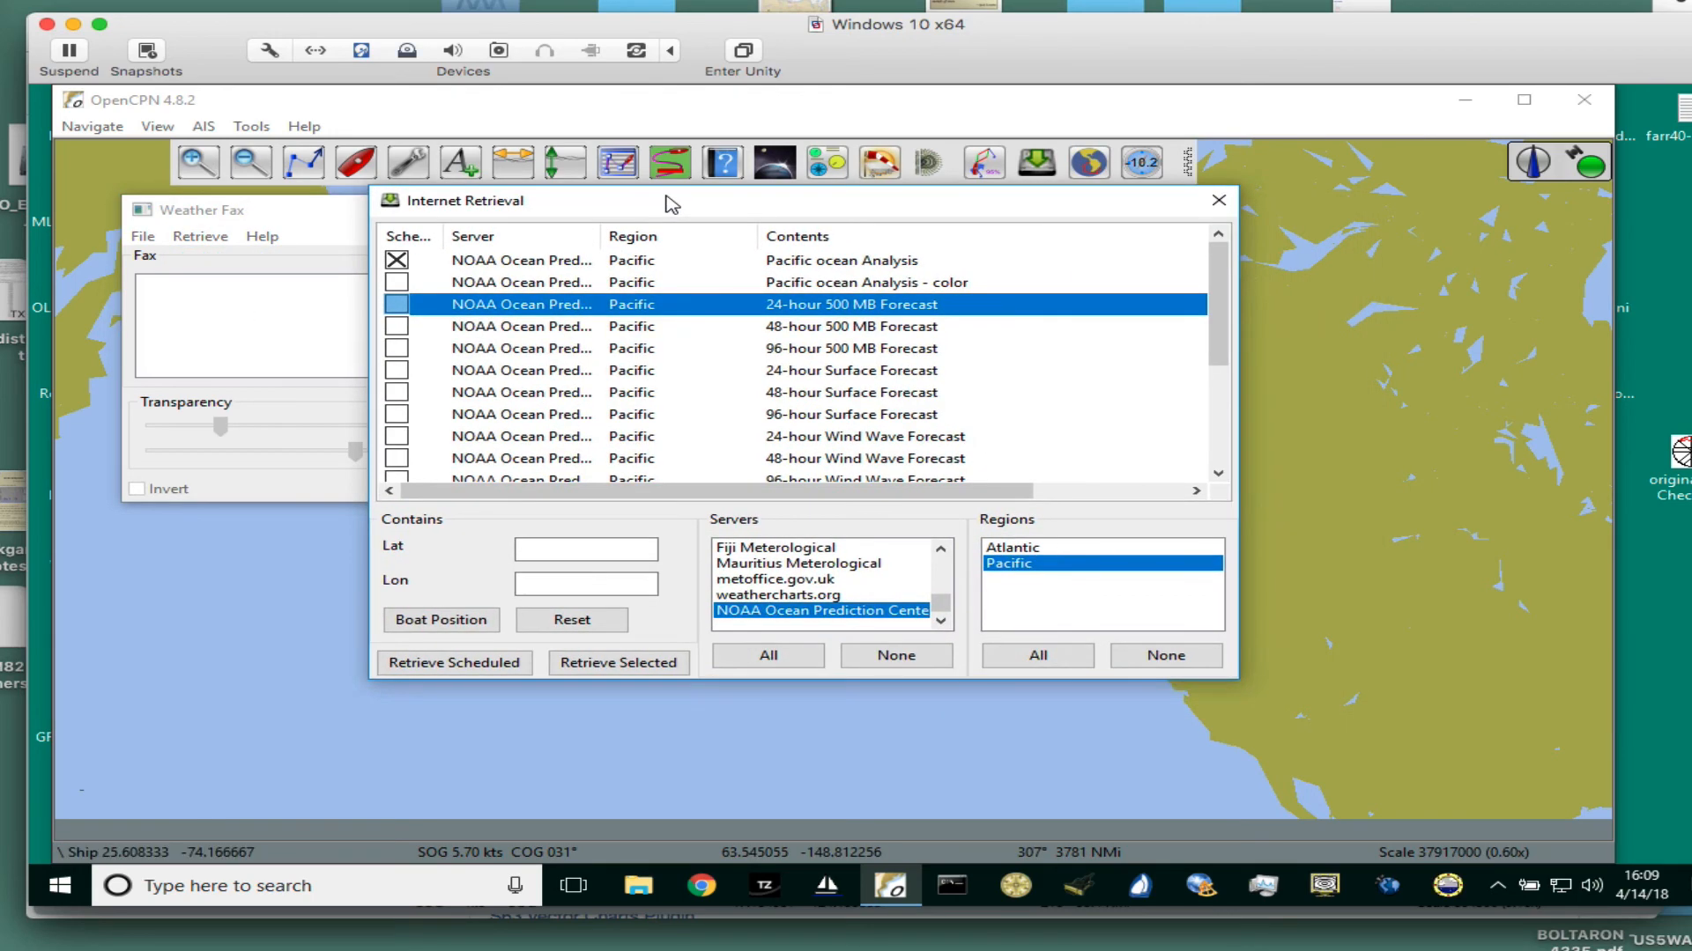
left_click(395, 264)
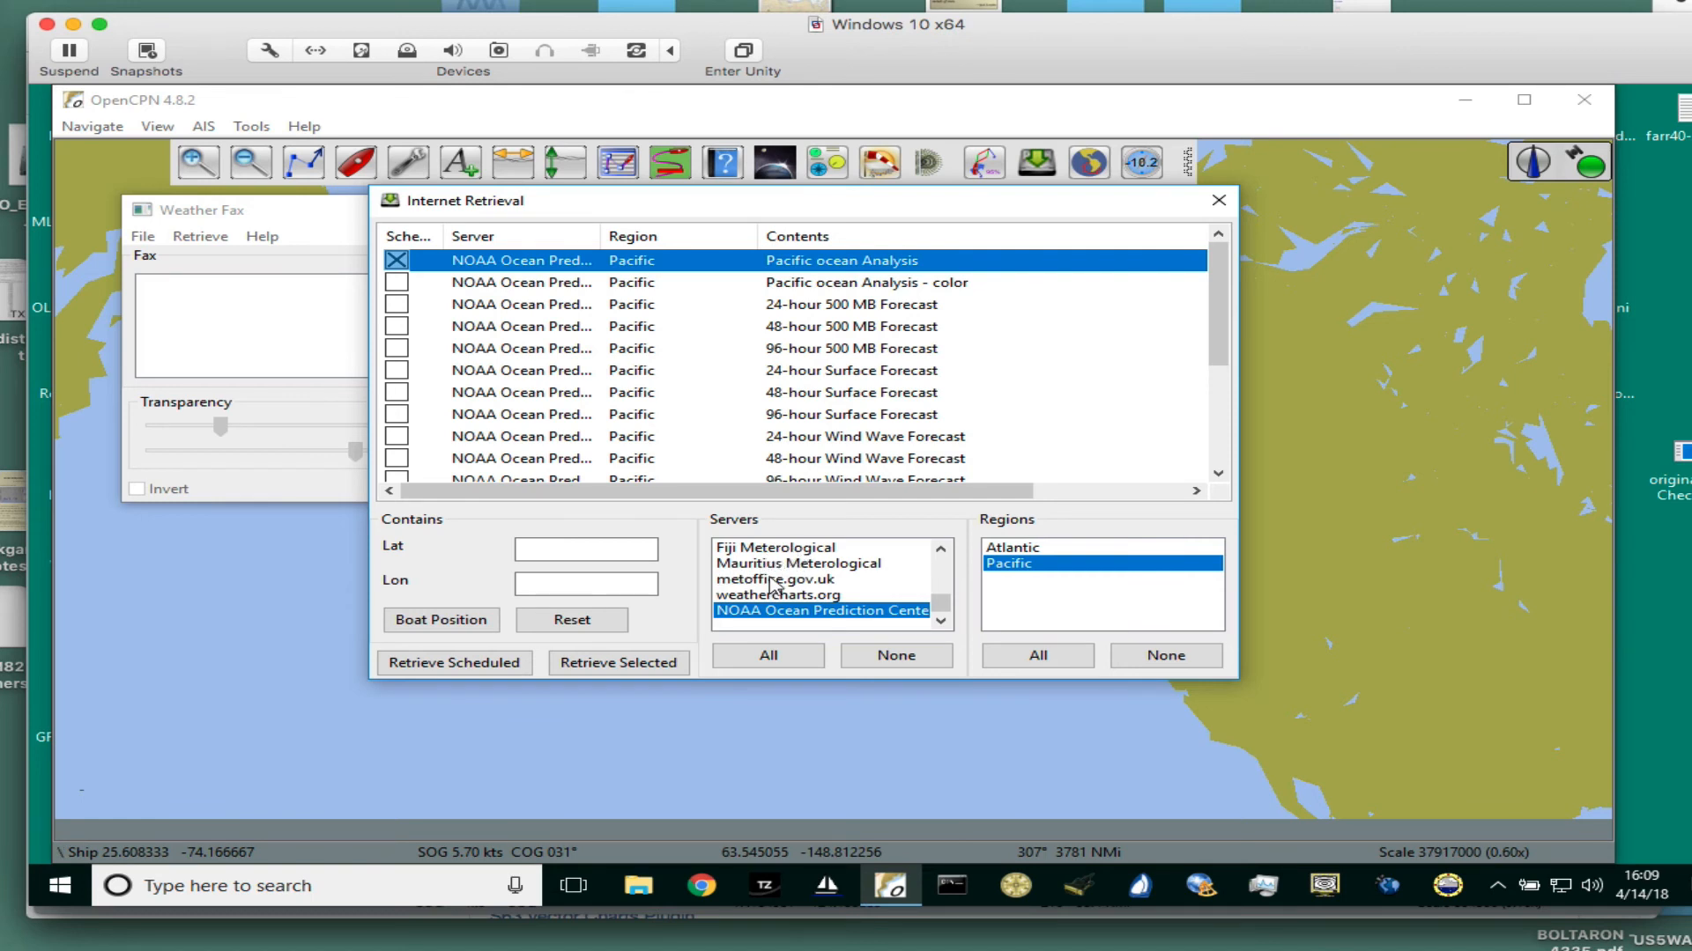
- Look through the available fax servers and choose the NOAA Ocean Prediction Center with the Pacific region
scroll(772, 584, "up", 3)
scroll(771, 584, "down", 2)
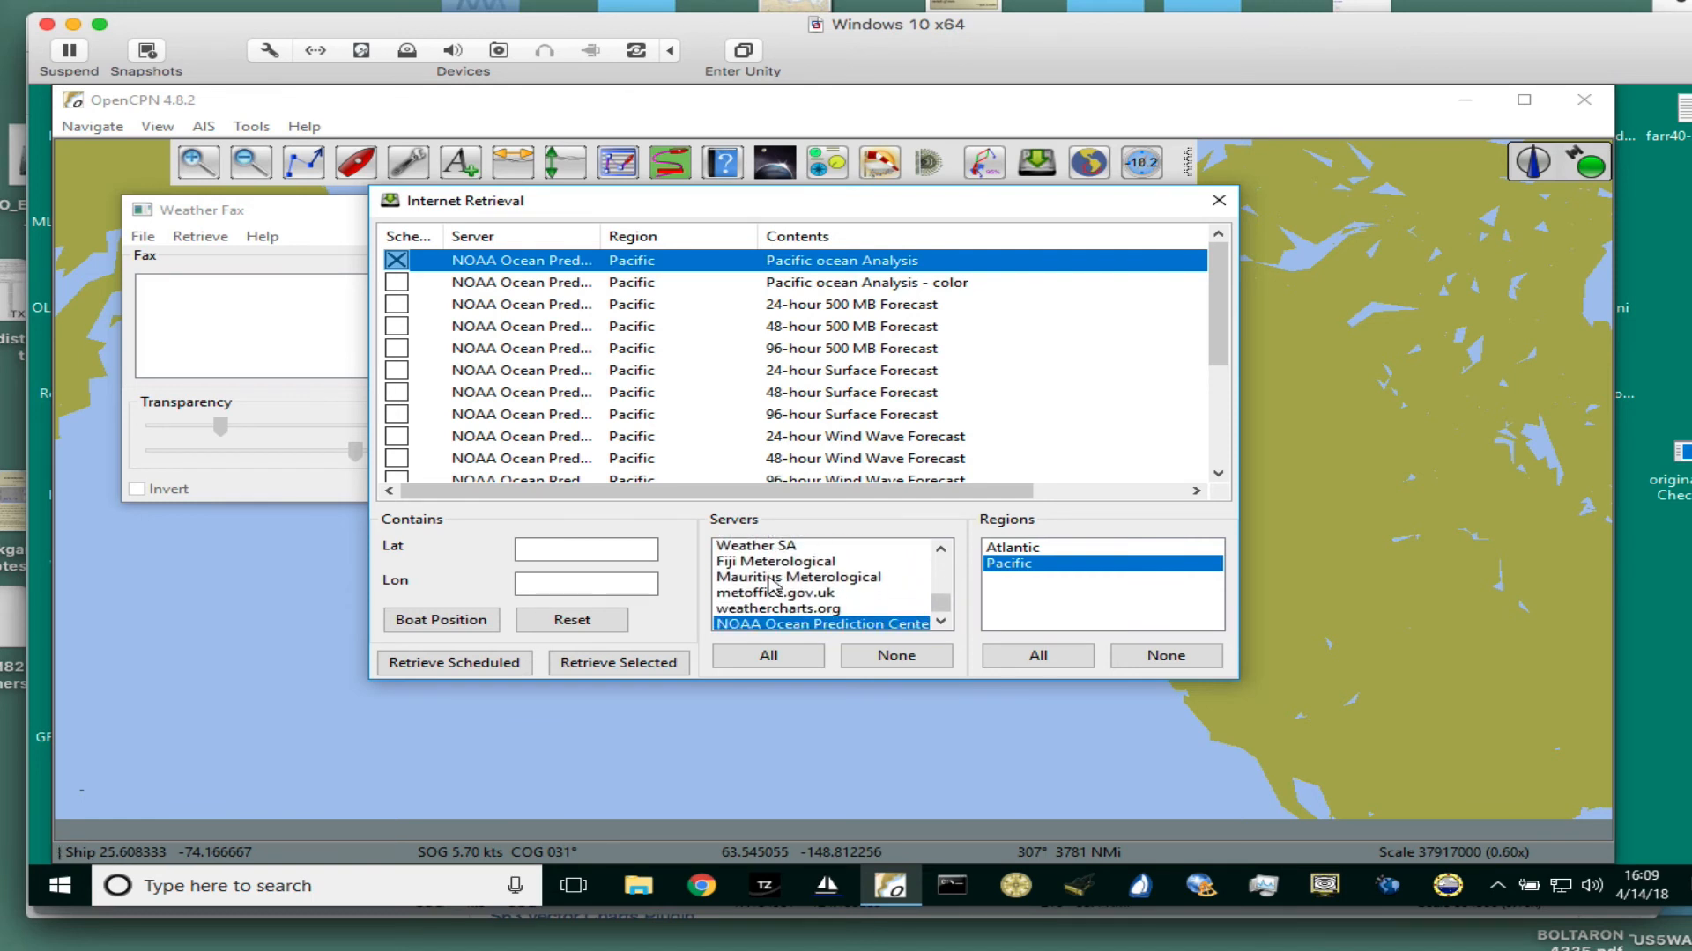
scroll(772, 584, "up", 5)
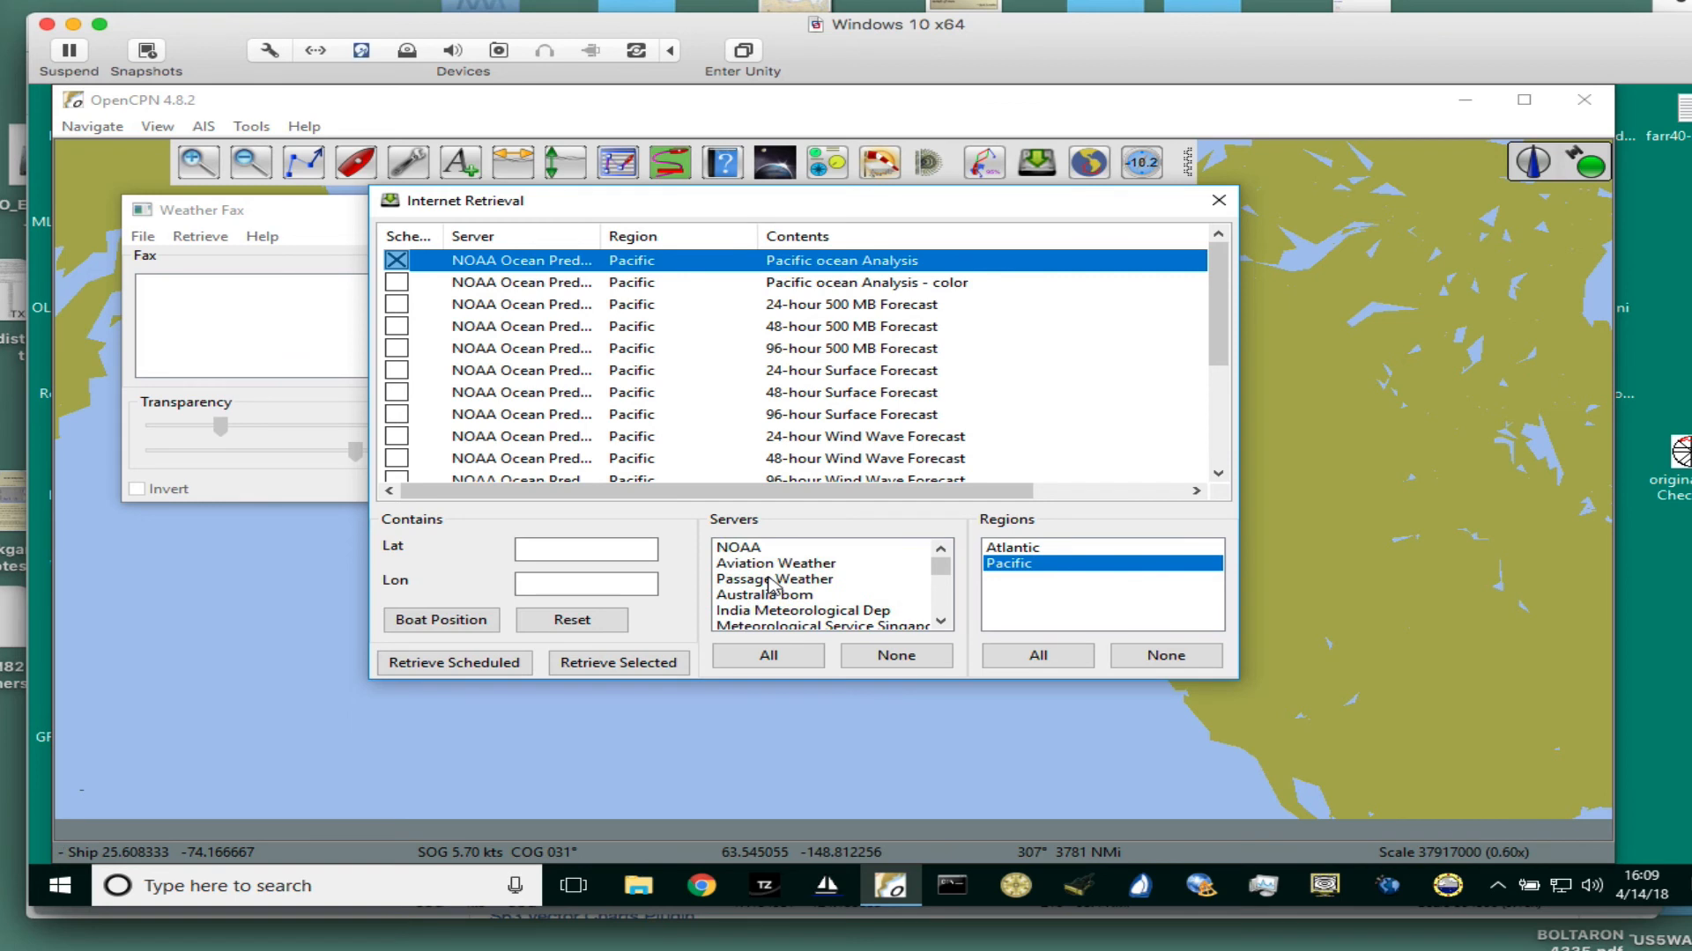
scroll(769, 584, "down", 2)
scroll(767, 592, "up", 1)
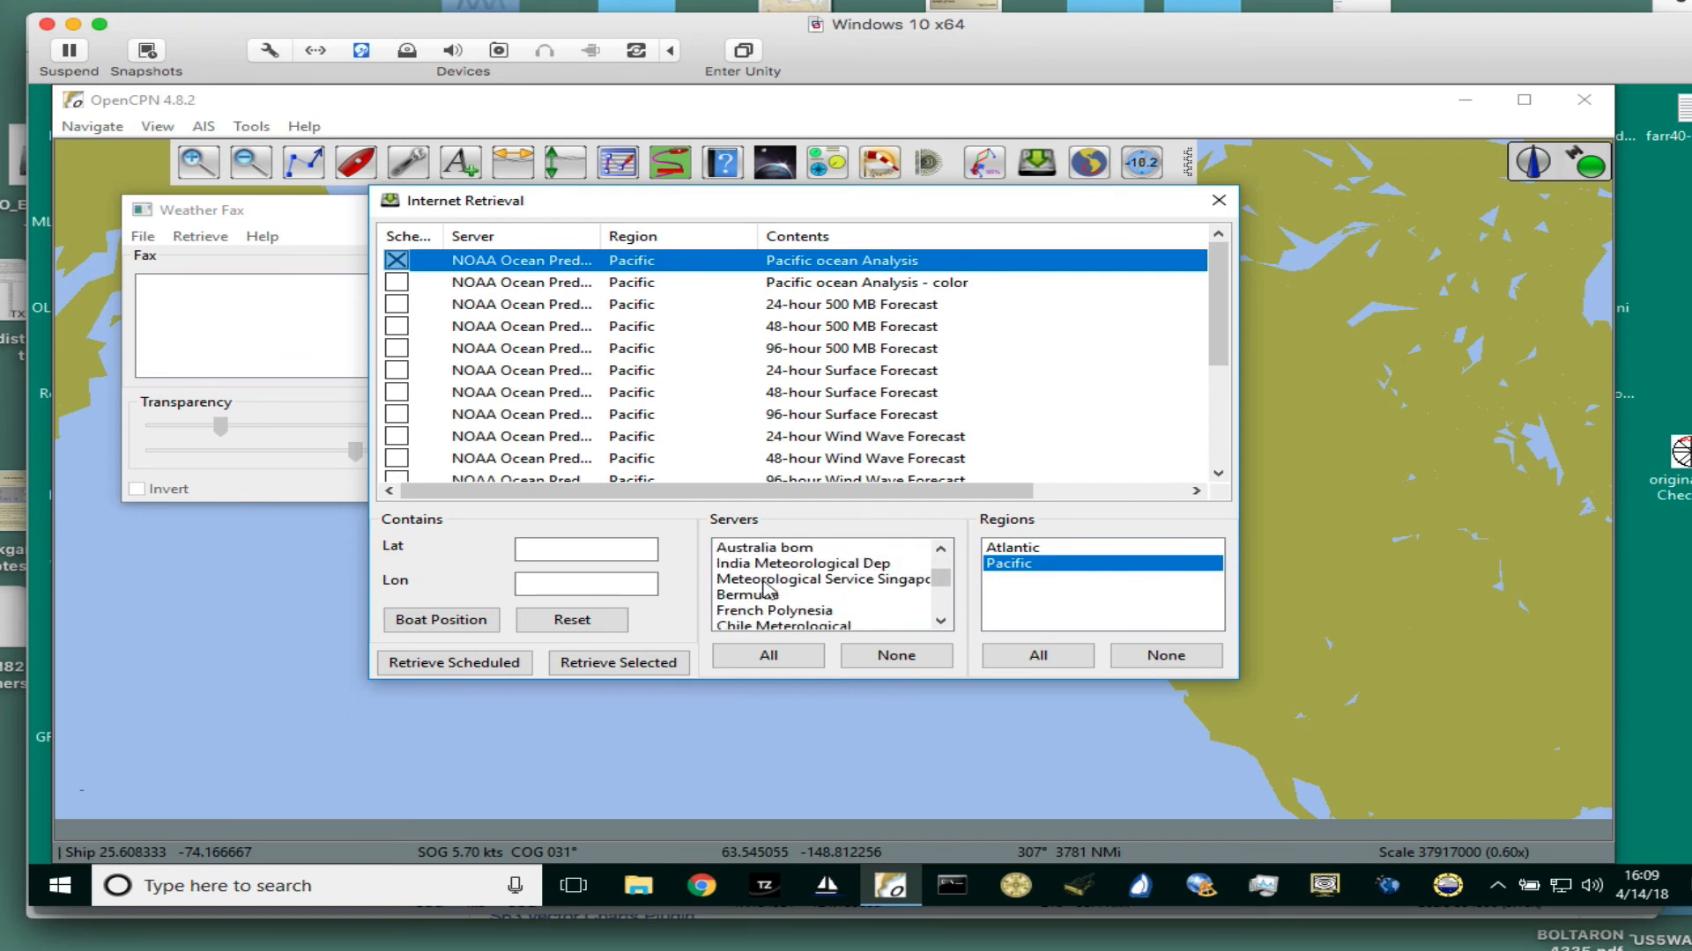
scroll(766, 590, "up", 1)
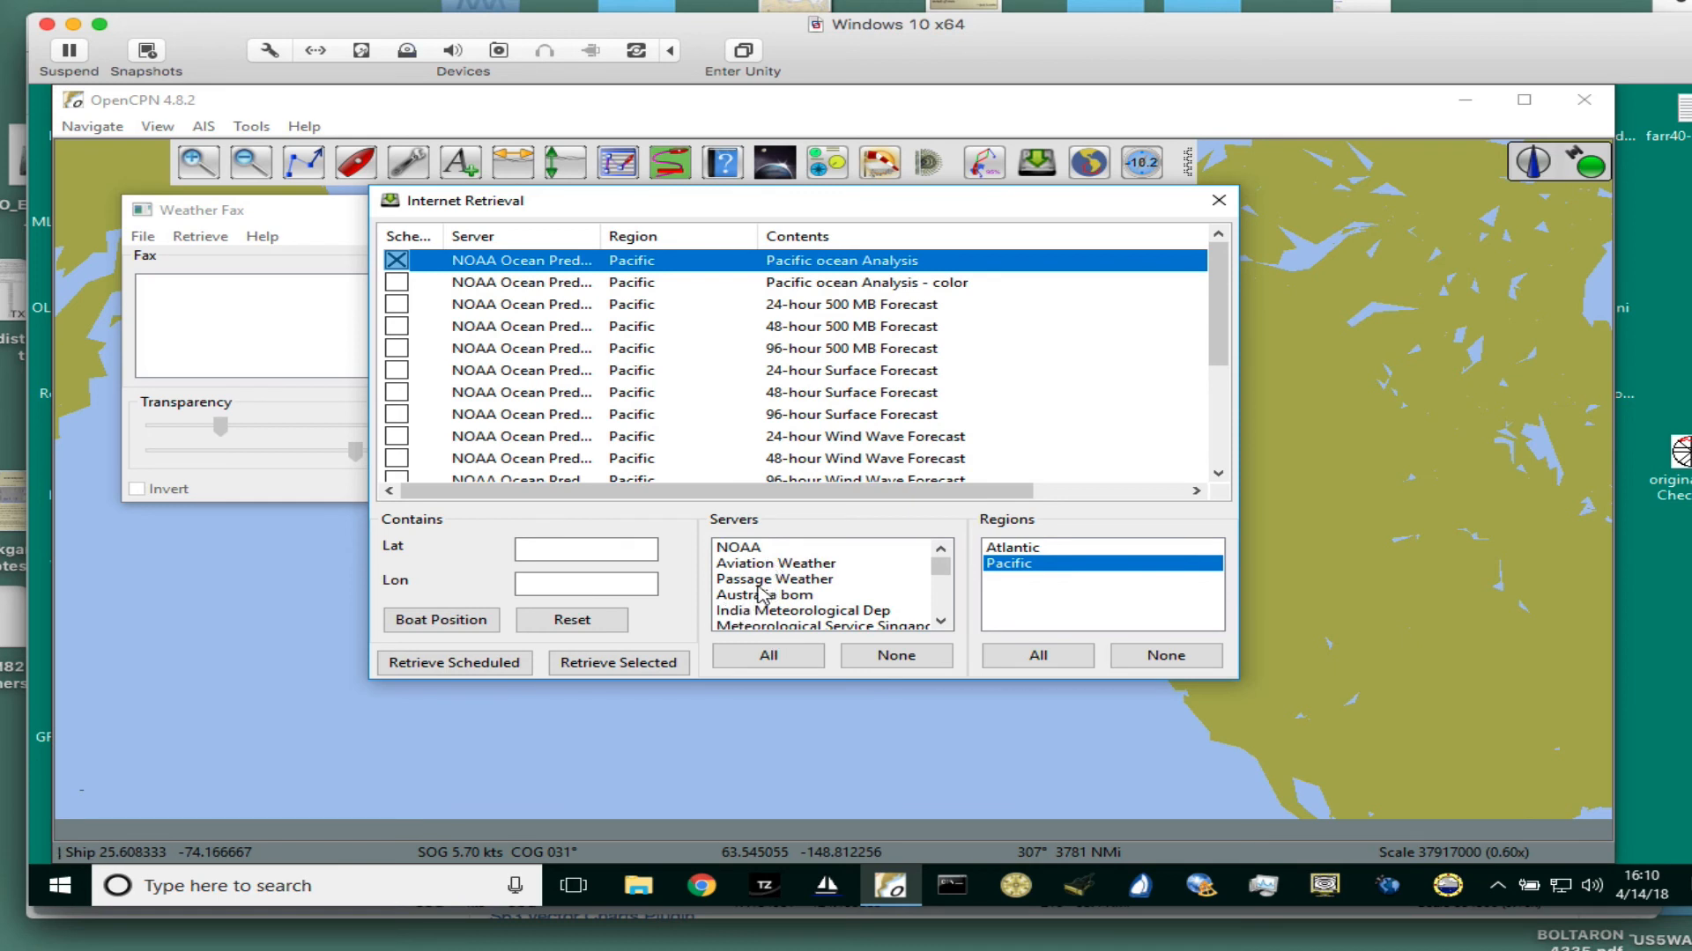
scroll(767, 595, "down", 4)
left_click(759, 610)
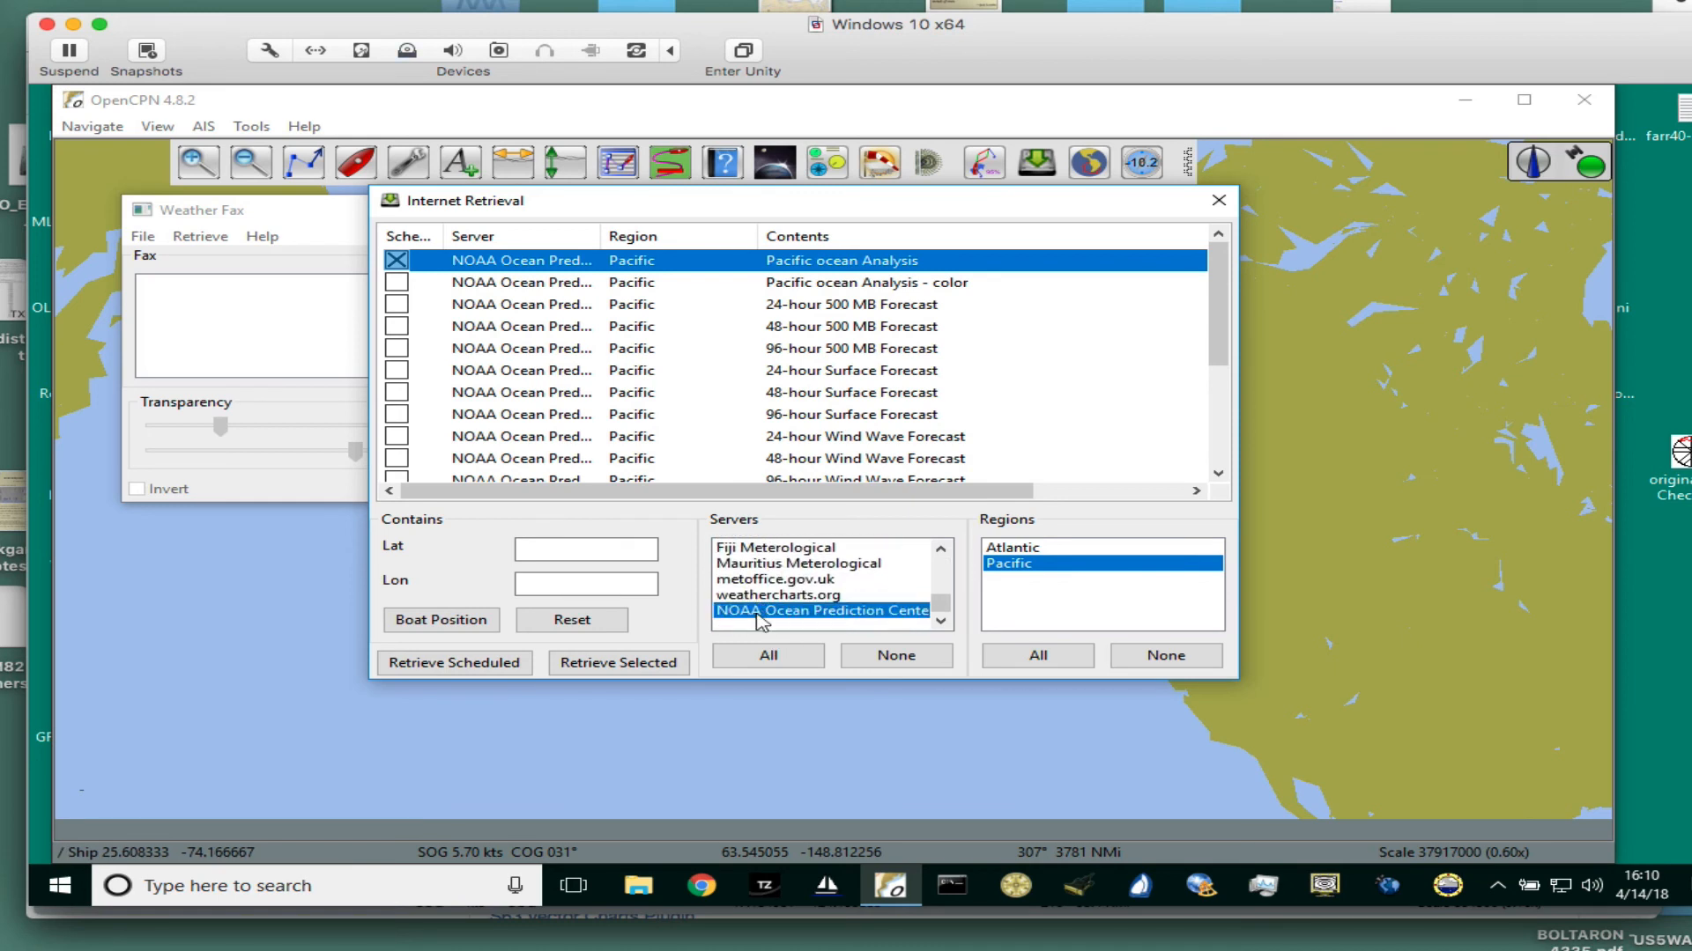
left_click(1018, 566)
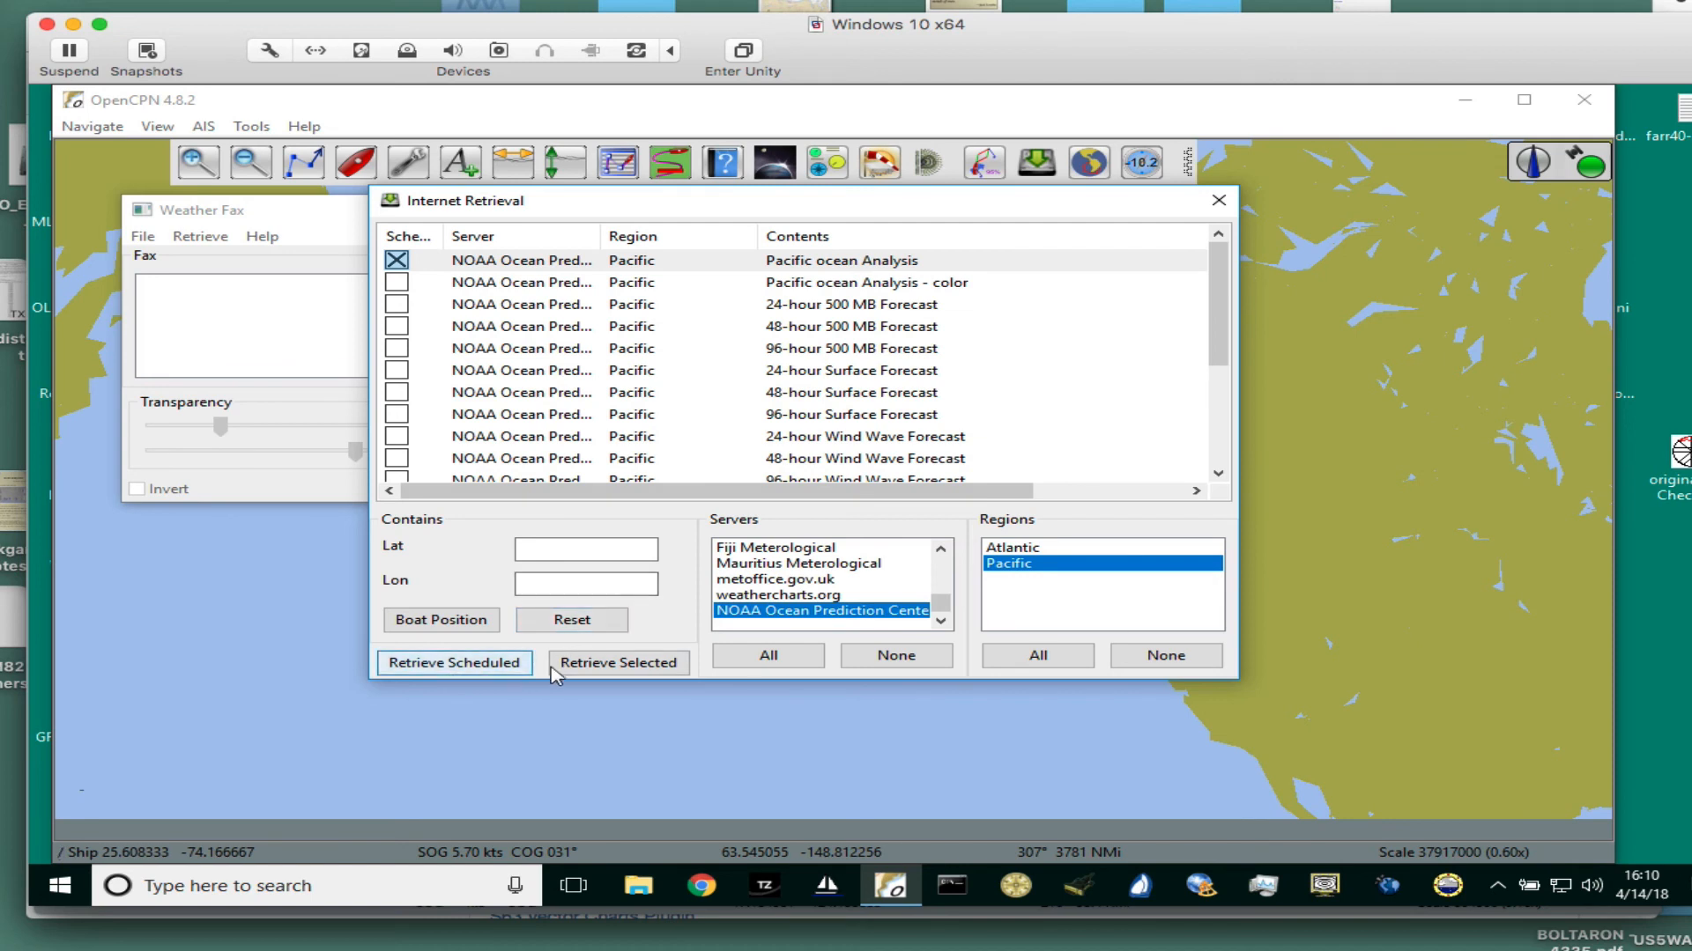
- Retrieve the selected Pacific ocean Analysis fax using the existing file and close the internet retrieval window
left_click(644, 667)
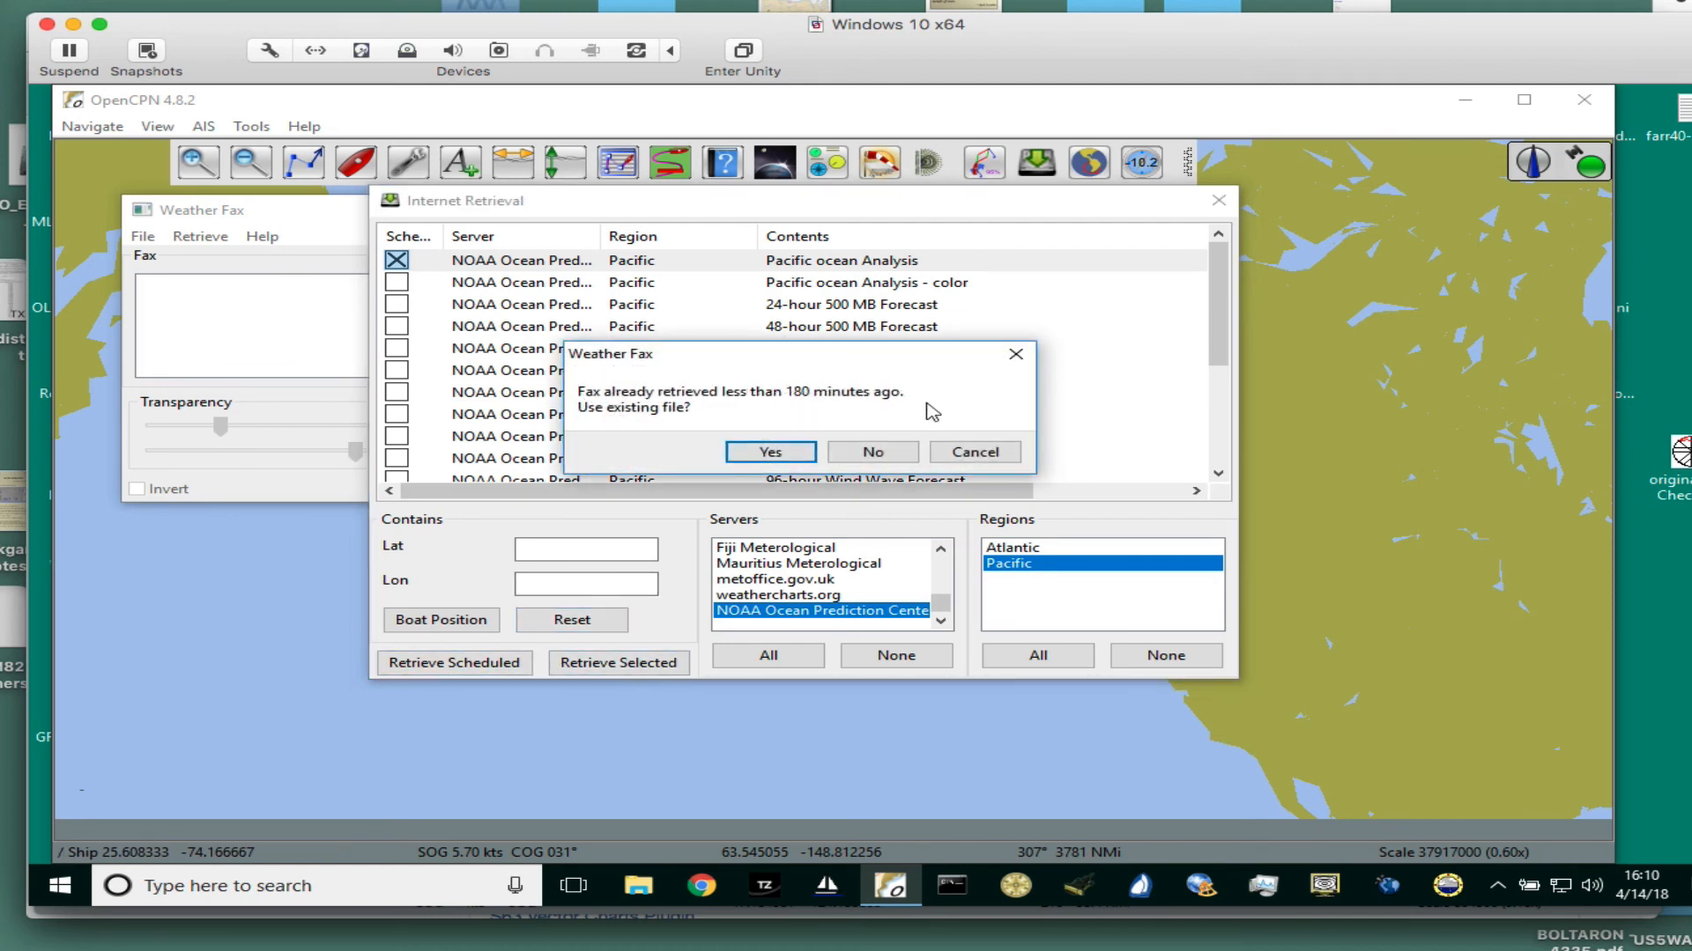
left_click(782, 458)
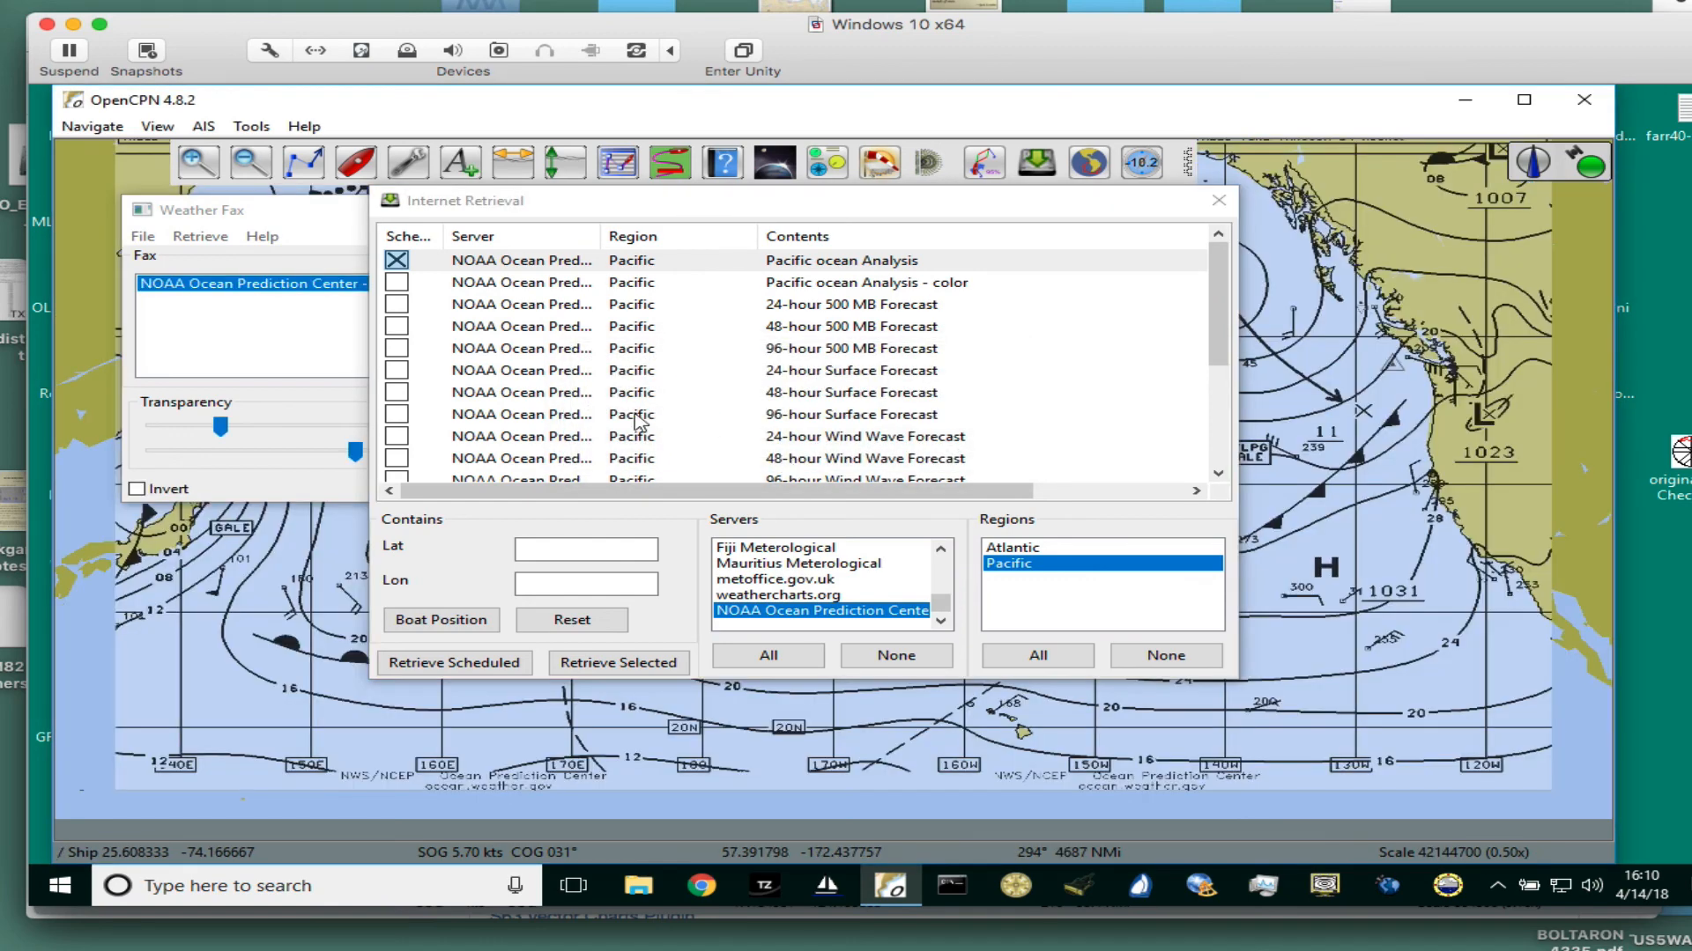
left_click(1219, 200)
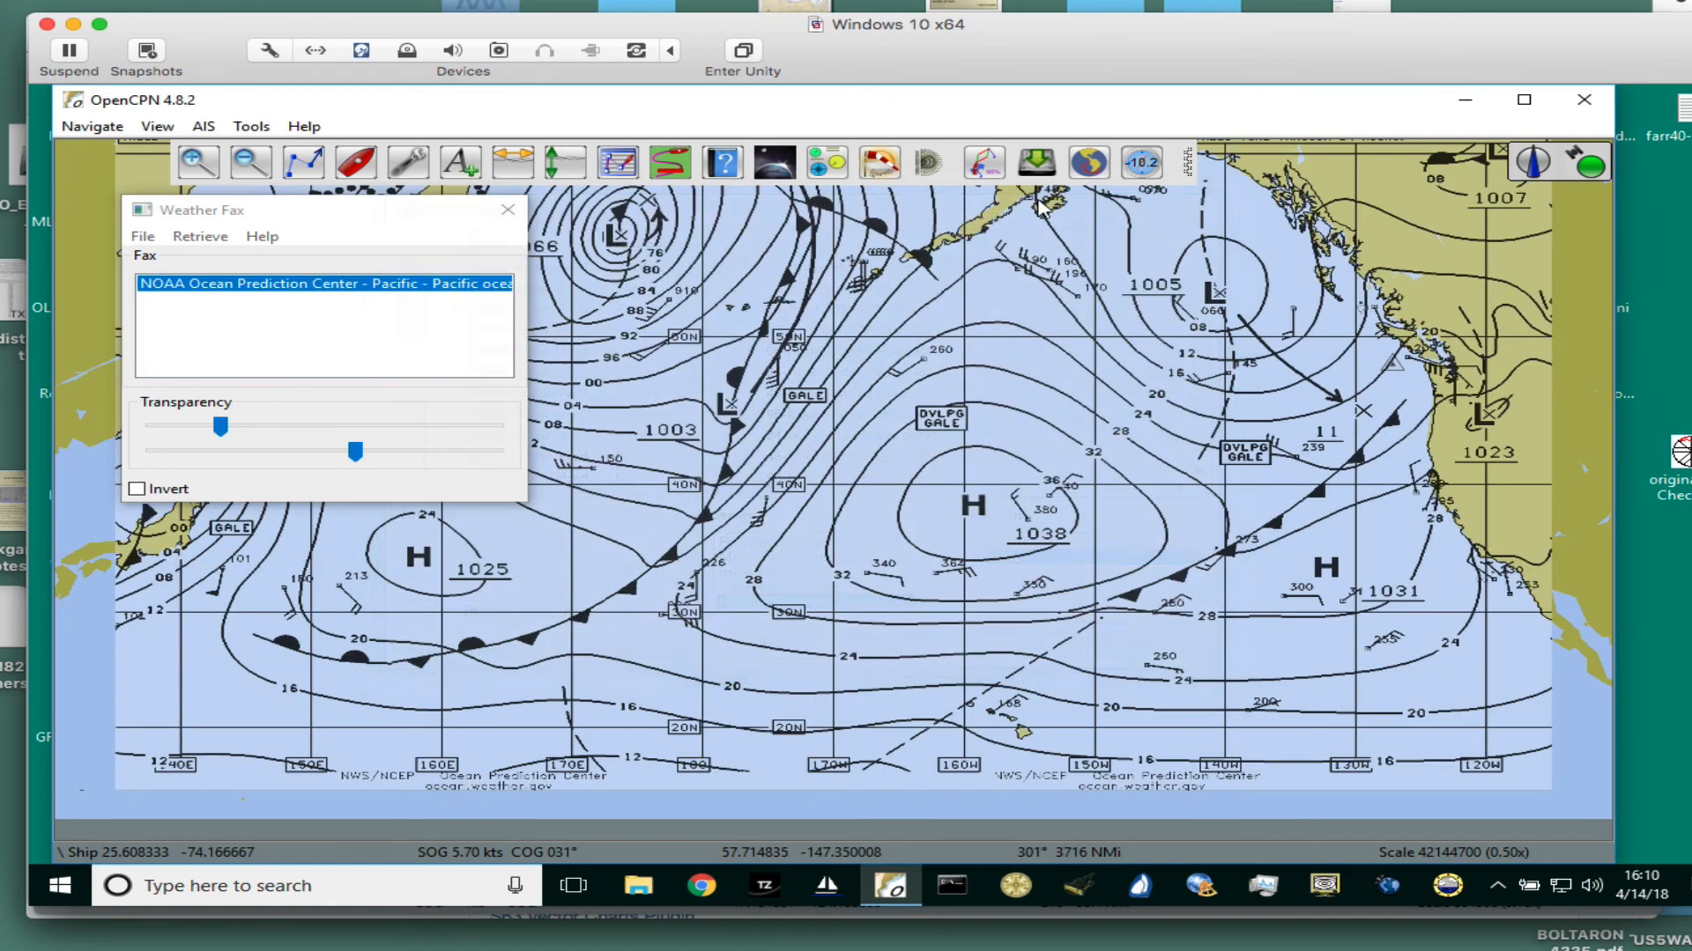
- Move the Weather Fax window aside and examine the surface analysis overlay as a whole and at close range
left_click_drag(476, 222, 222, 287)
scroll(829, 493, "down", 2)
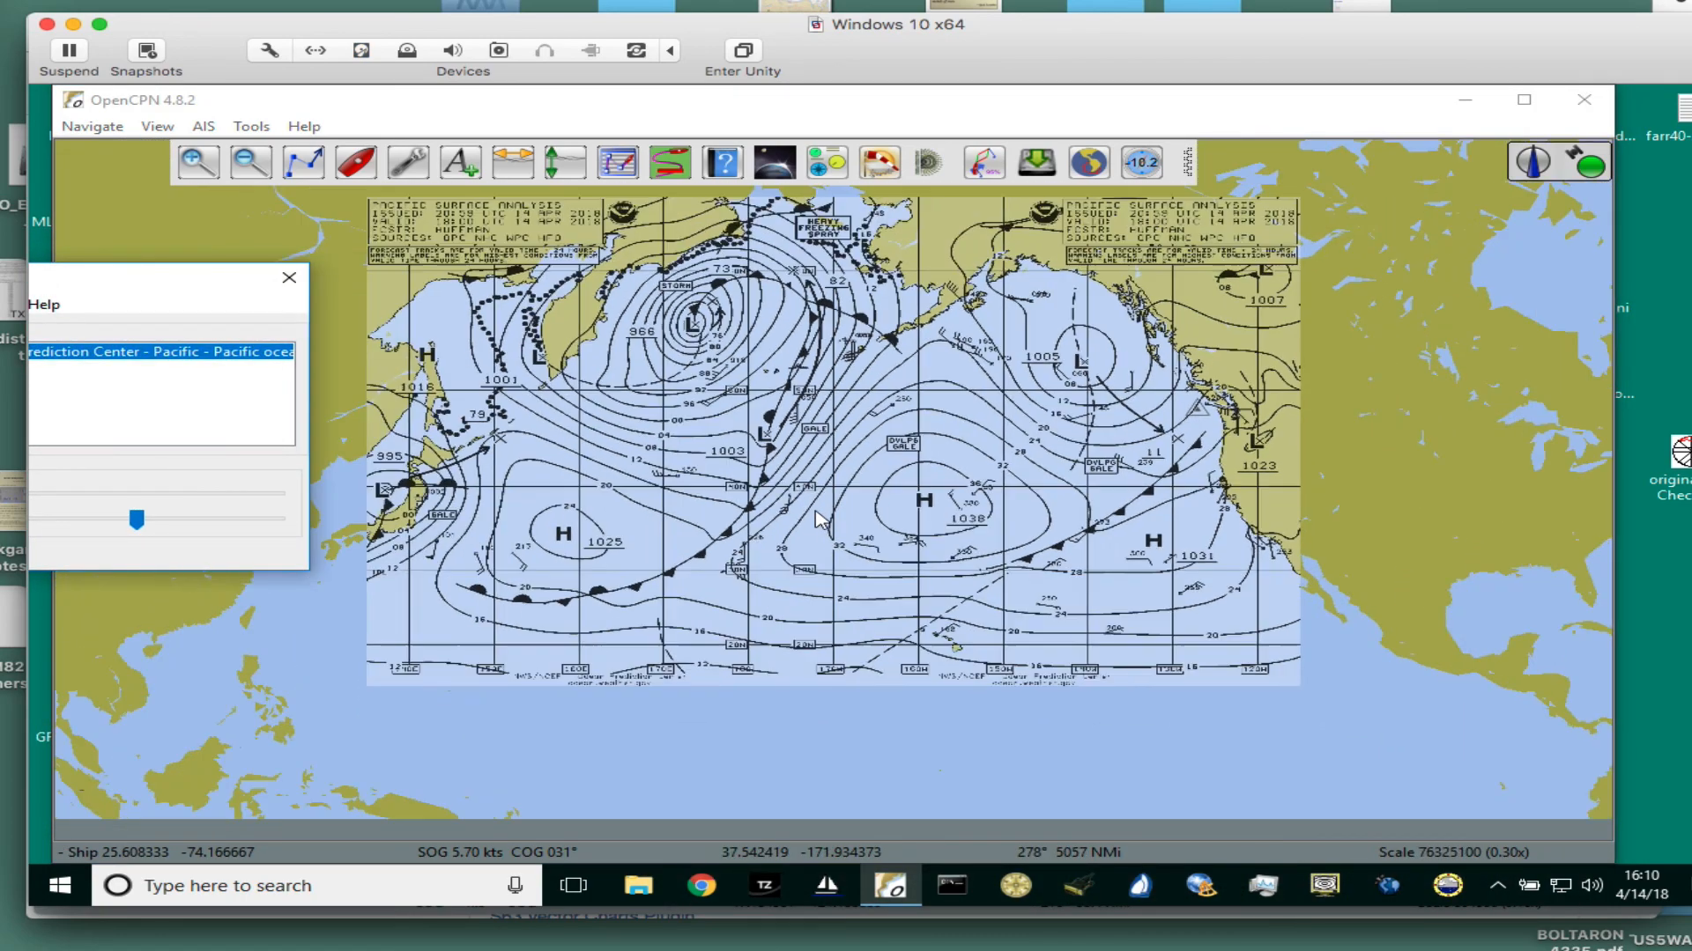
scroll(969, 494, "up", 5)
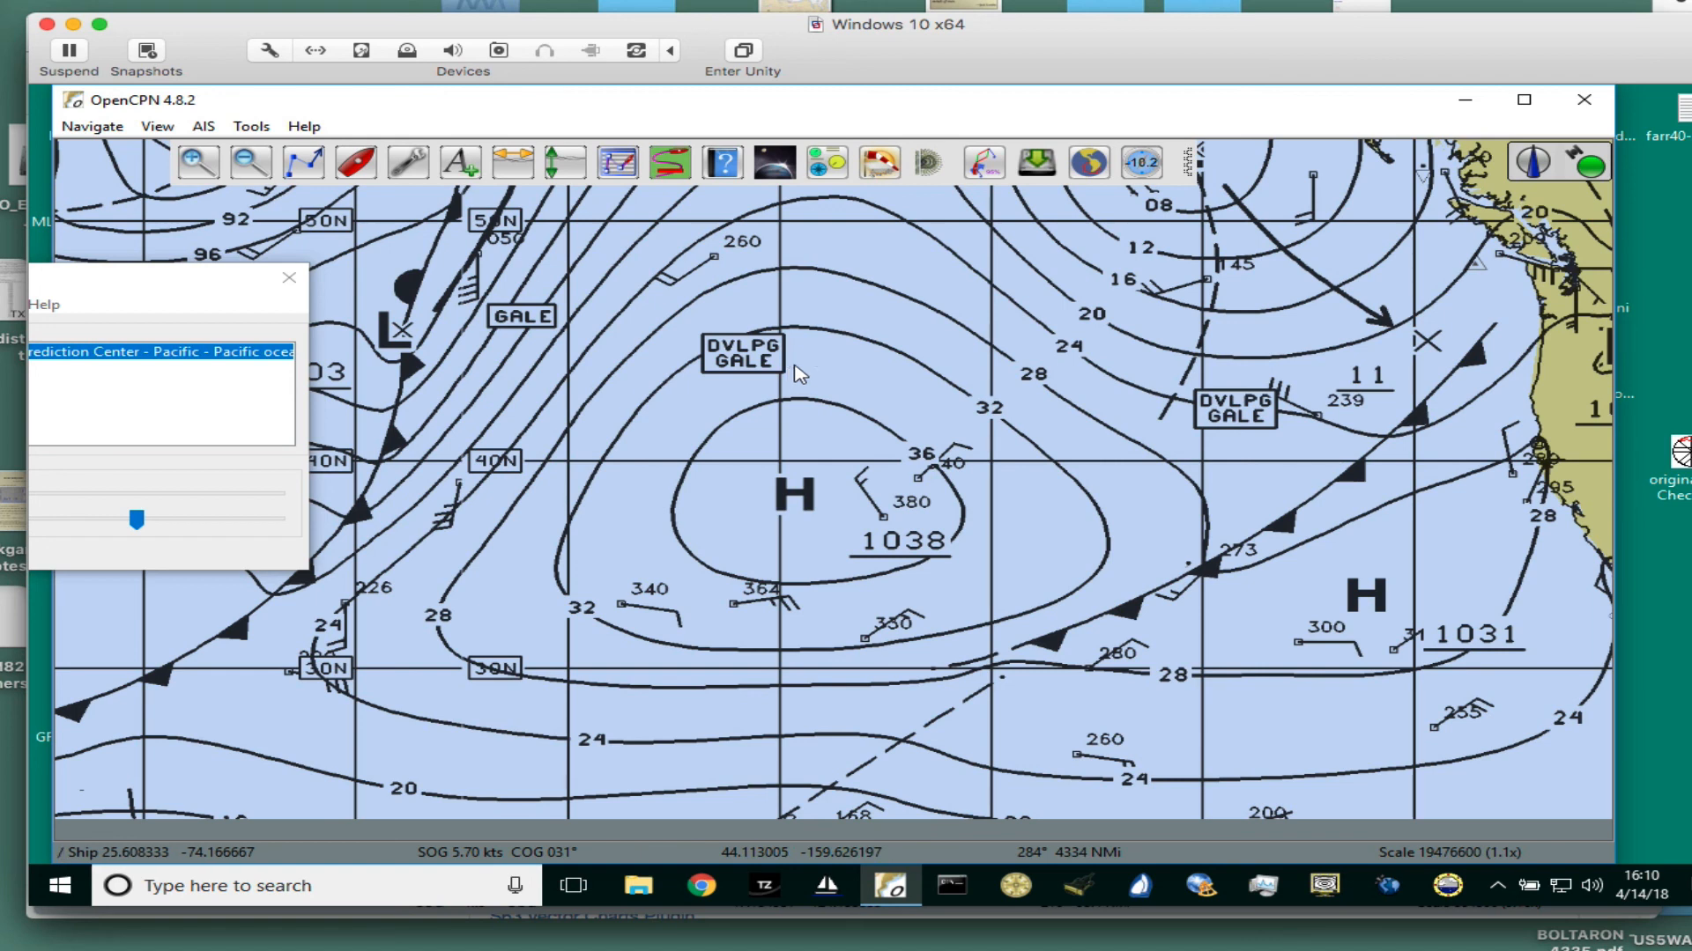
- Try out a three-point route around the 1038 high on the weather fax and discard it
key("ctrl+r")
left_click(981, 310)
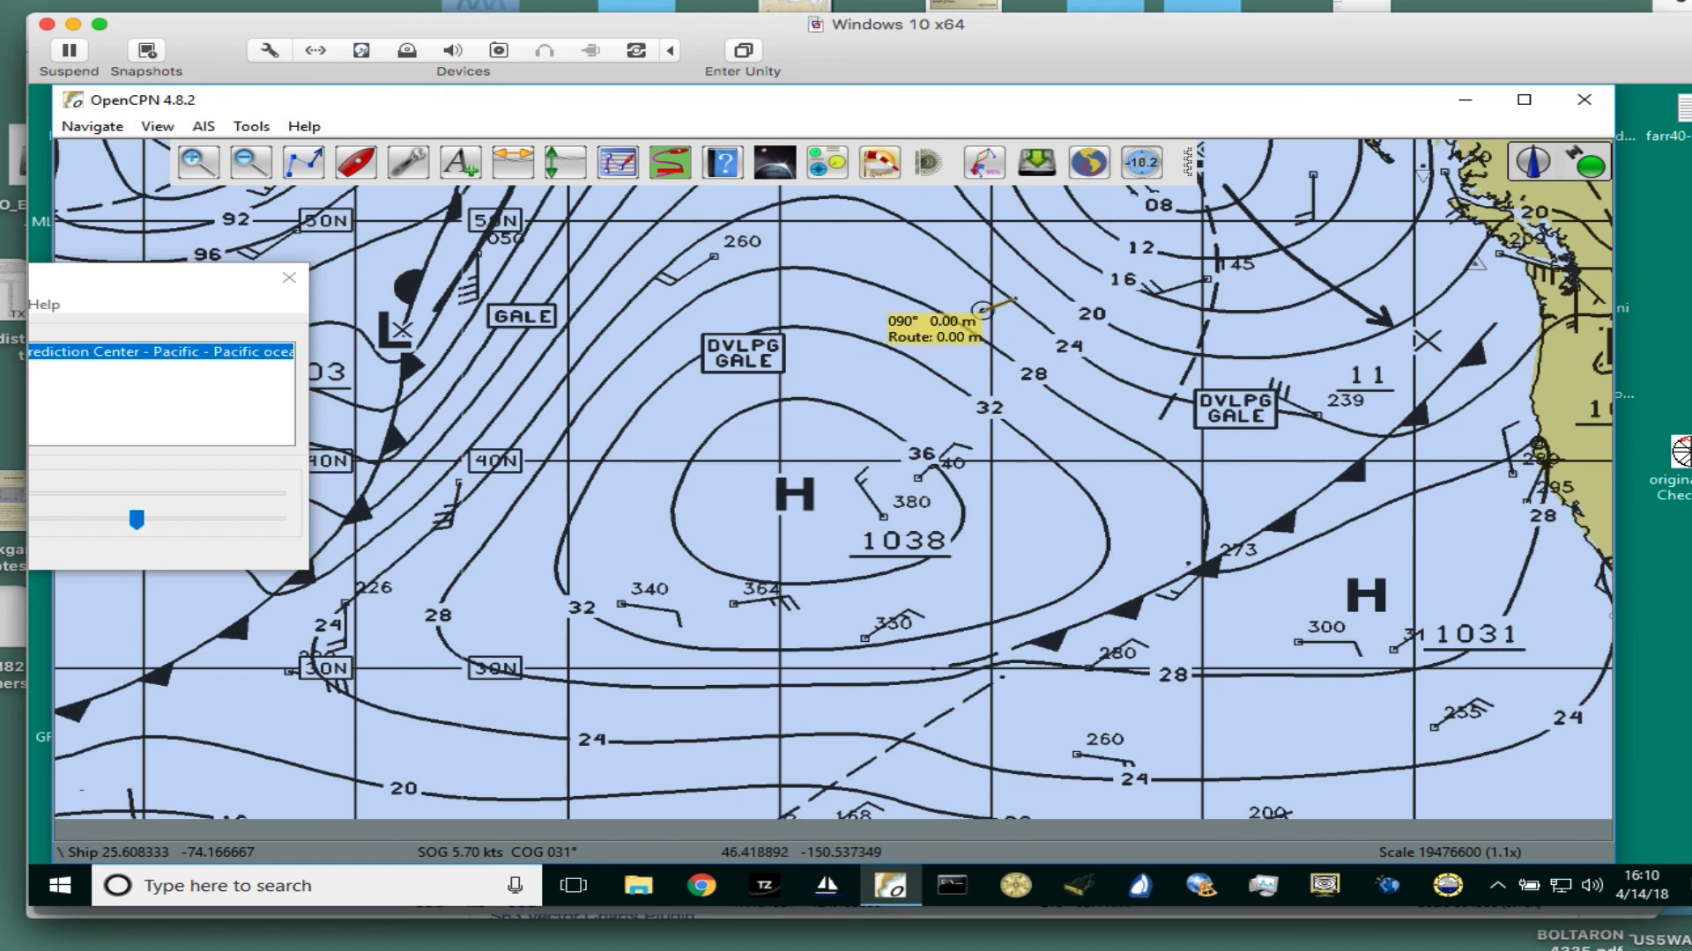
left_click(695, 546)
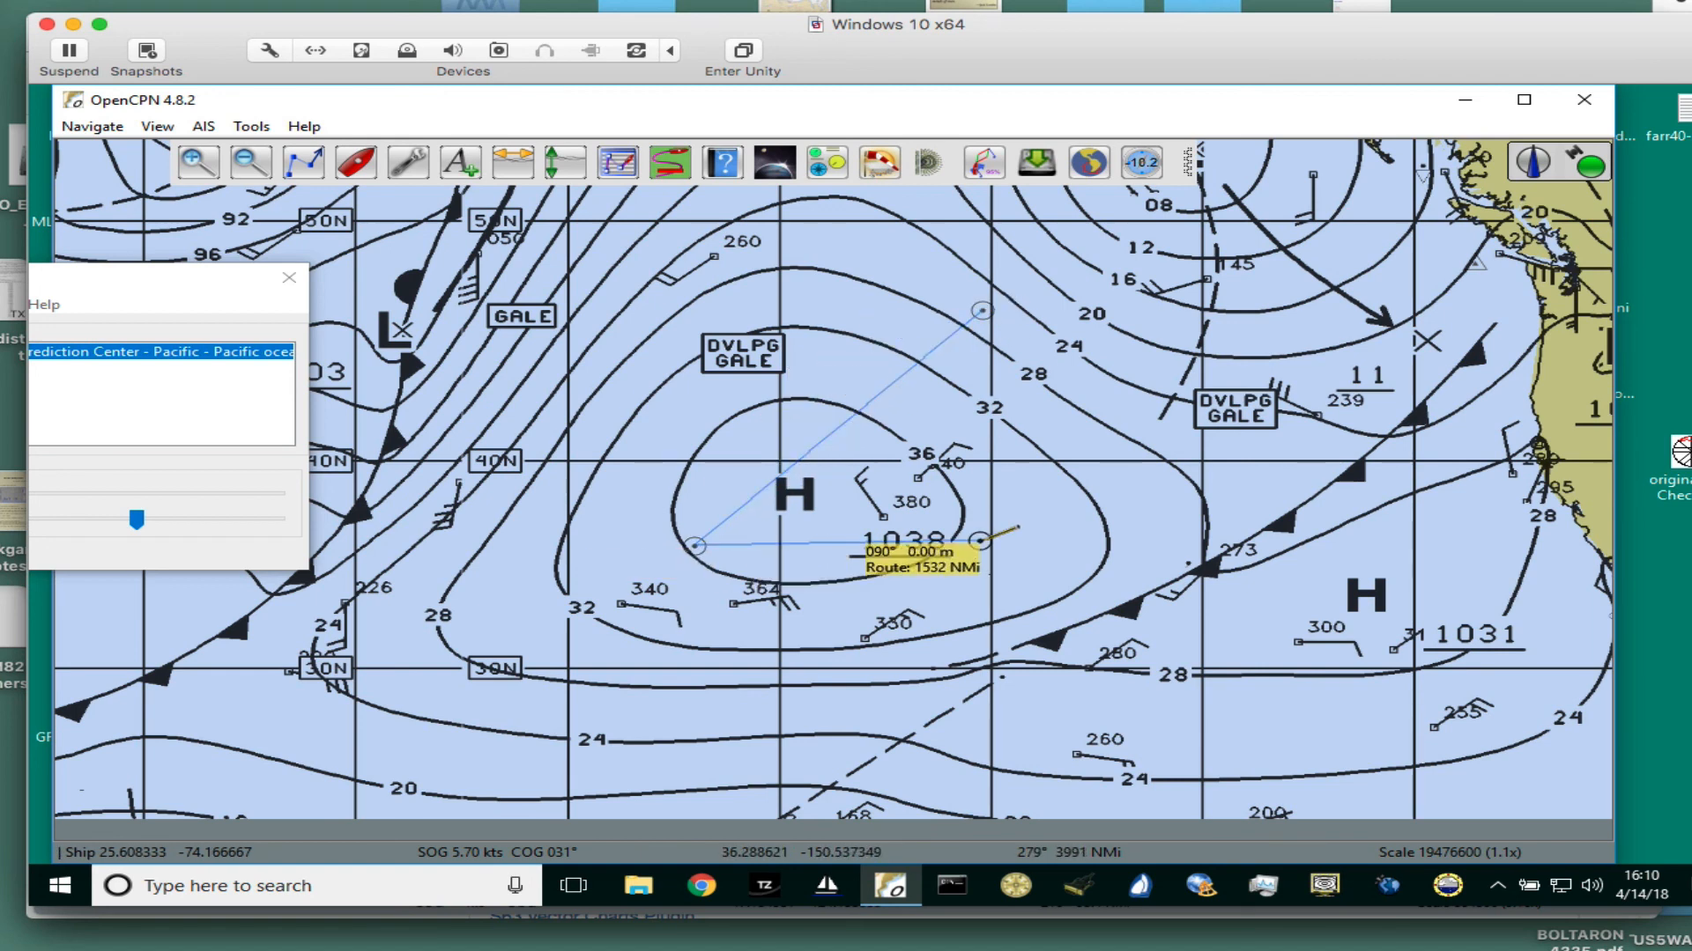
left_click(980, 539)
key("Escape")
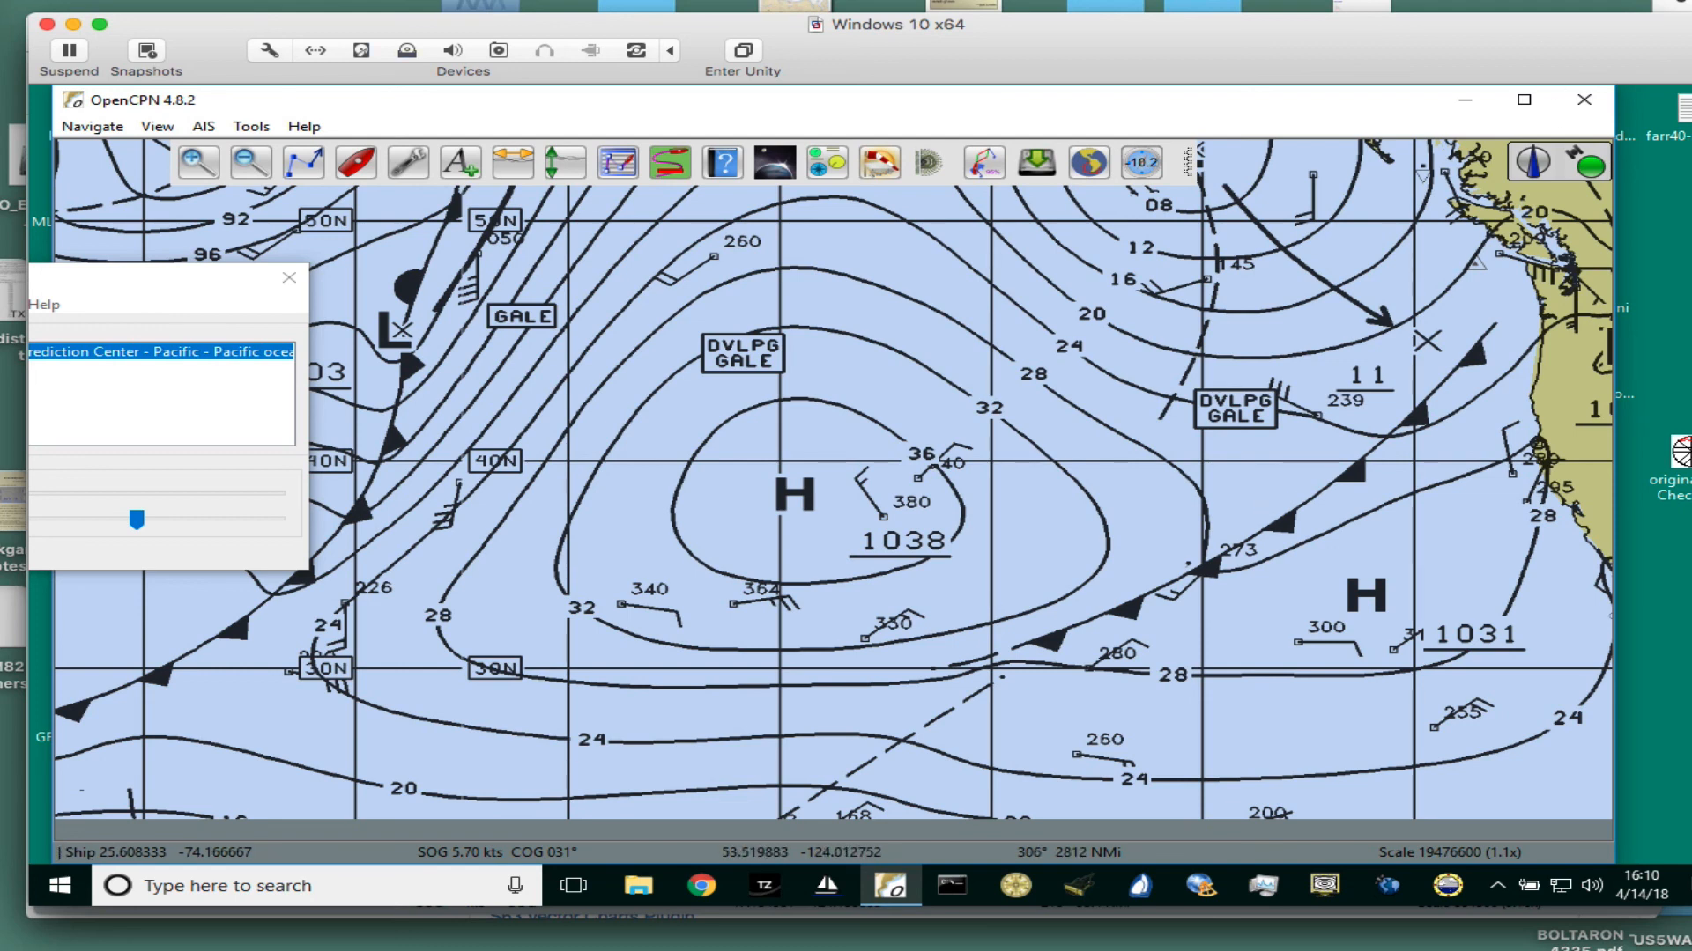
left_click(998, 2)
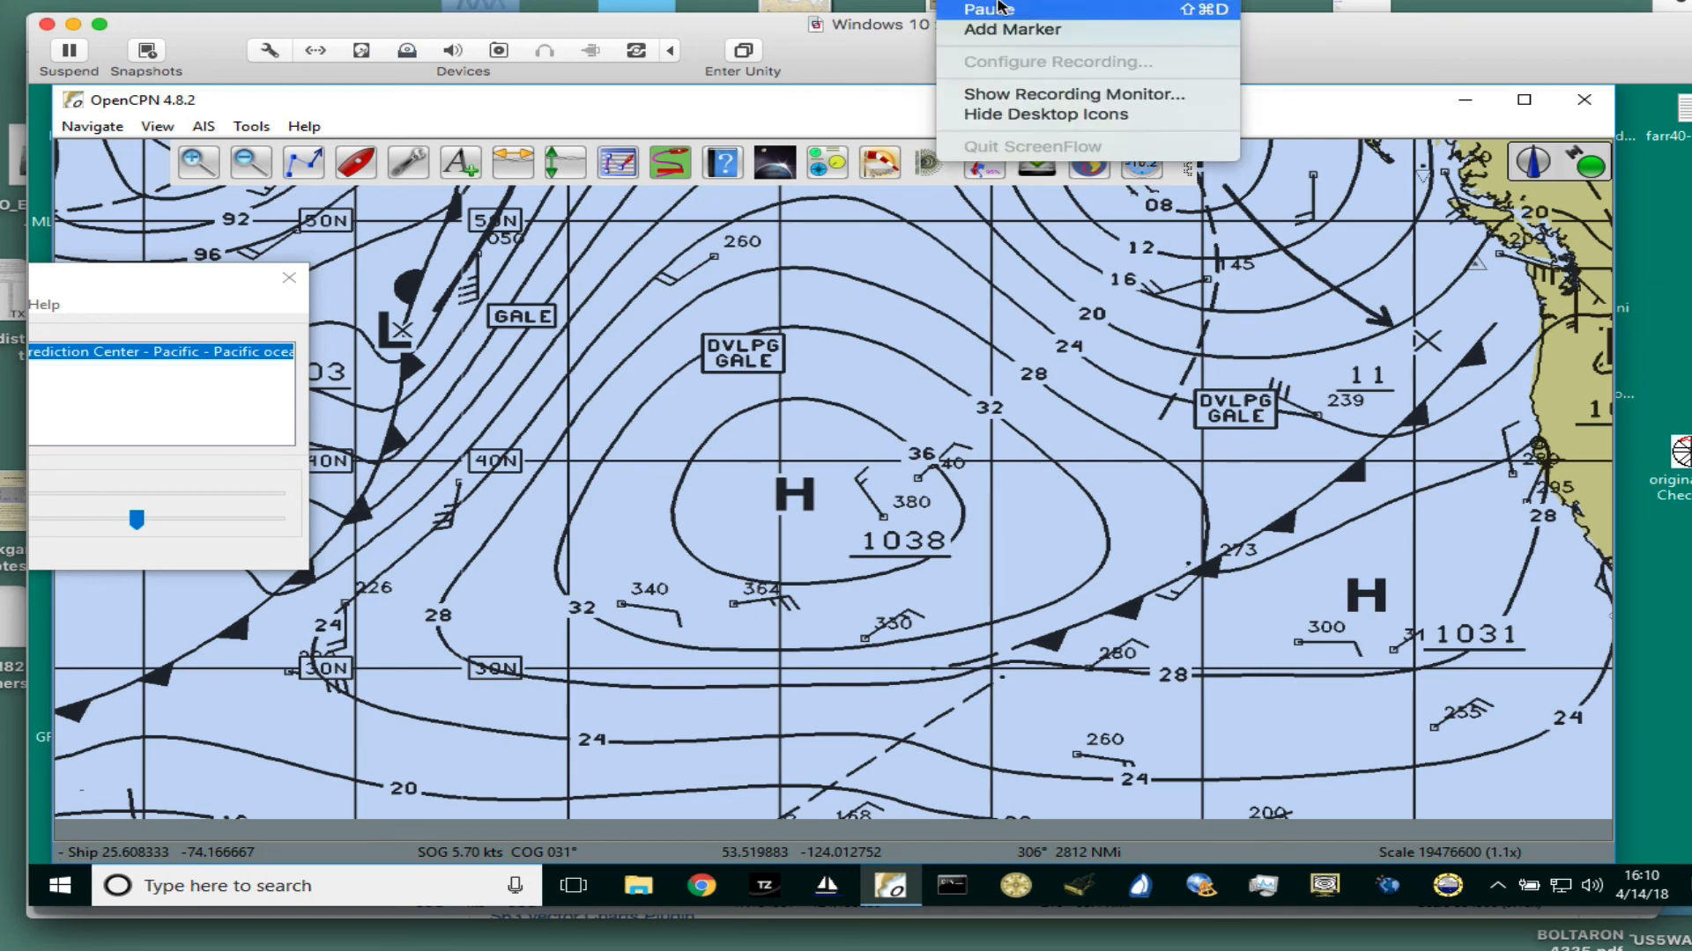